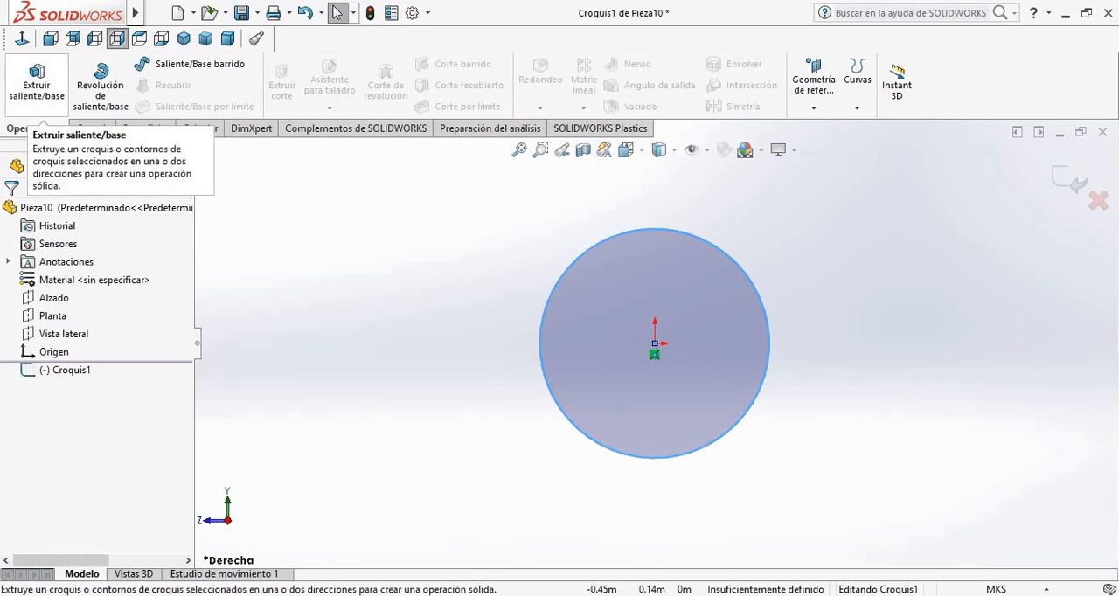
# Extrude the circle sketch 7.95 m into a solid round bar
pyautogui.click(36, 85)
pyautogui.click(50, 38)
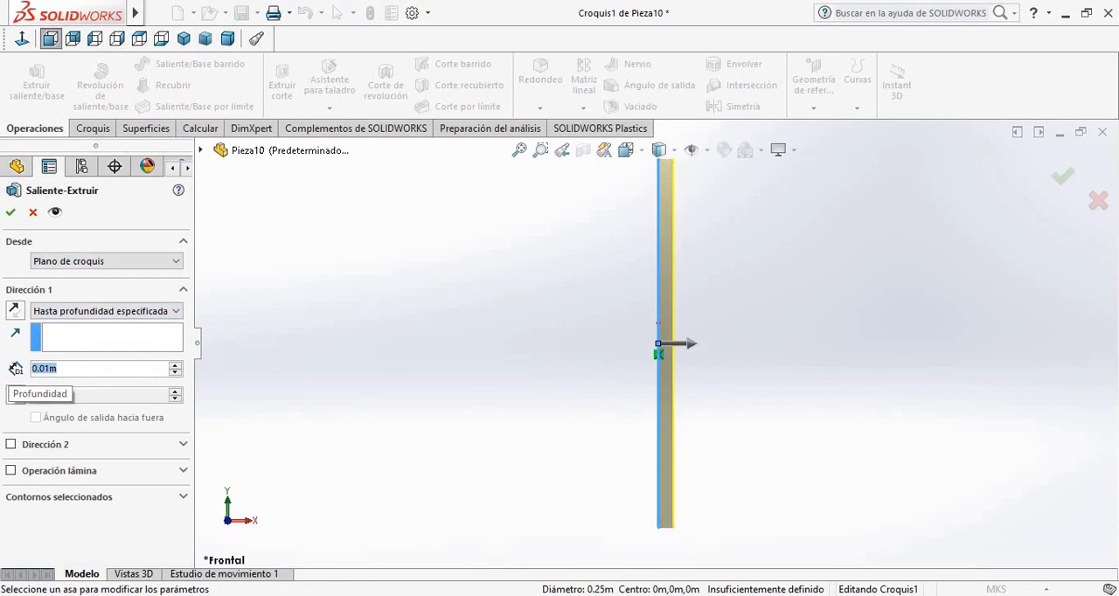
pyautogui.write('7.95')
pyautogui.press('Return')
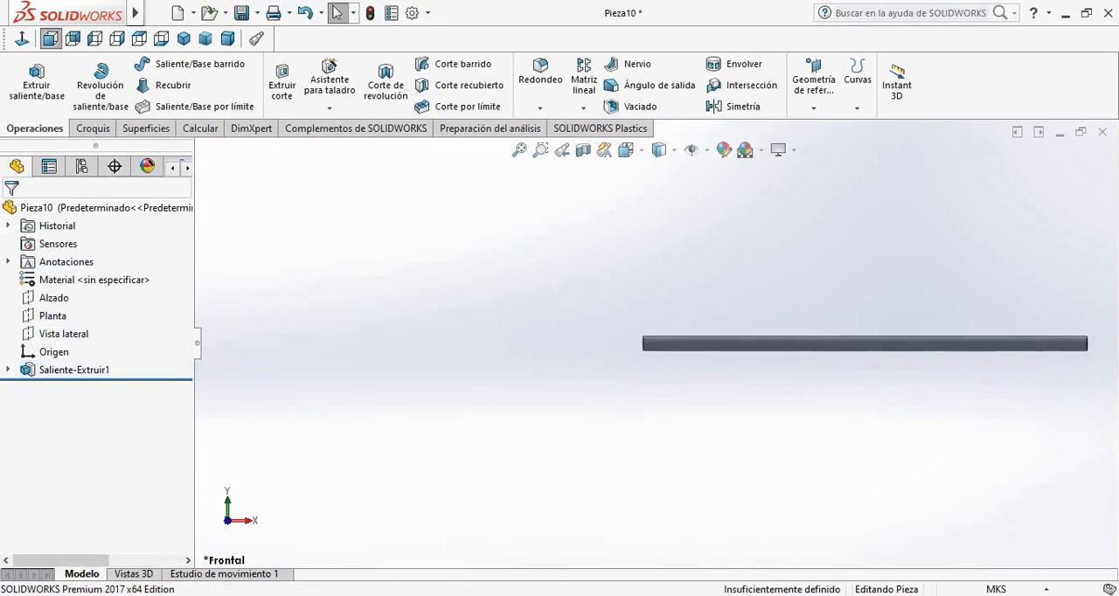
# Start a sketch on the Alzado plane and draw a horizontal construction line about 0.05 m long from the origin along the bar's axis
pyautogui.click(52, 298)
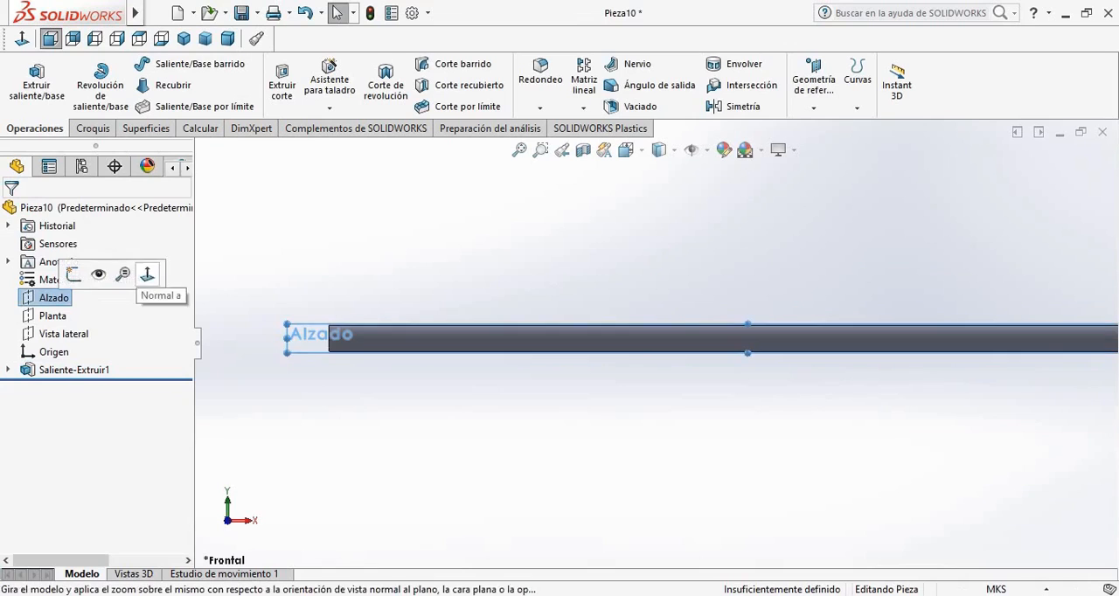
pyautogui.click(145, 273)
pyautogui.scroll(-10, 516, 350)
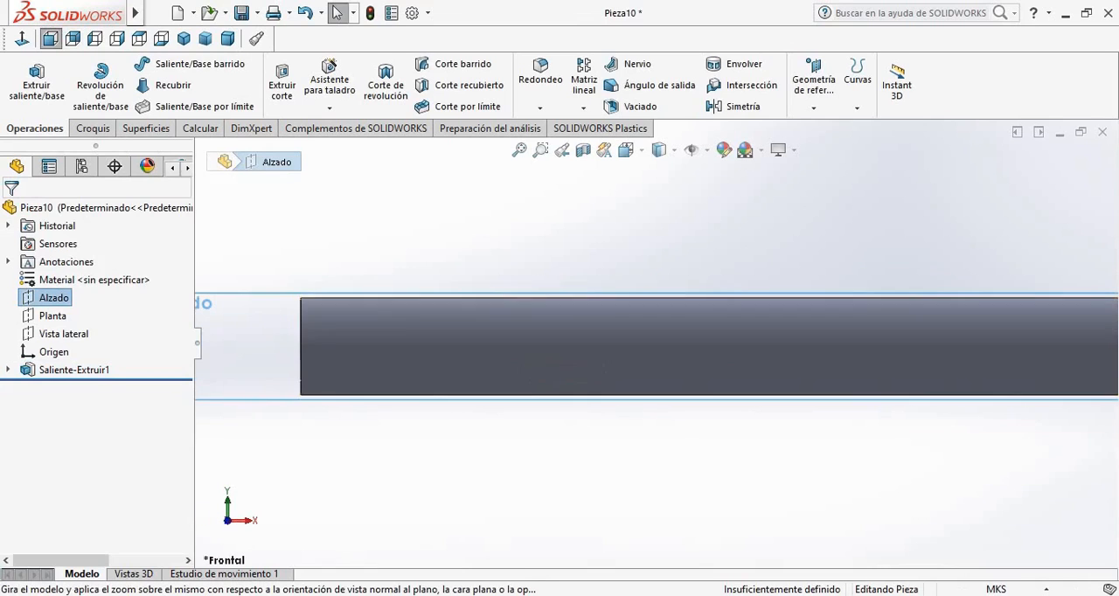
pyautogui.click(88, 279)
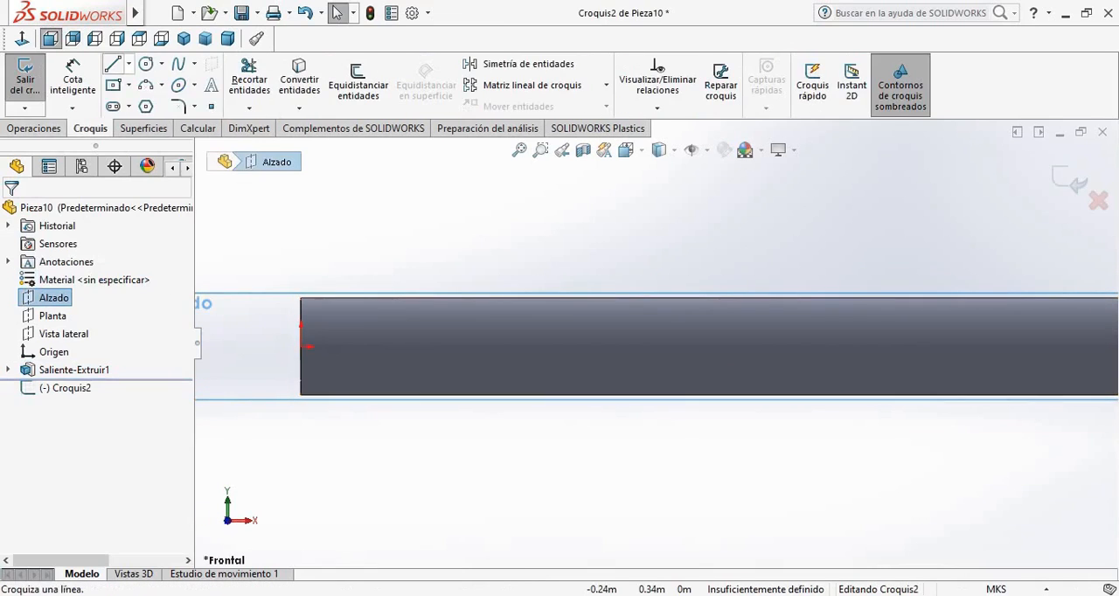
pyautogui.click(129, 64)
pyautogui.click(166, 106)
pyautogui.scroll(-3, 292, 327)
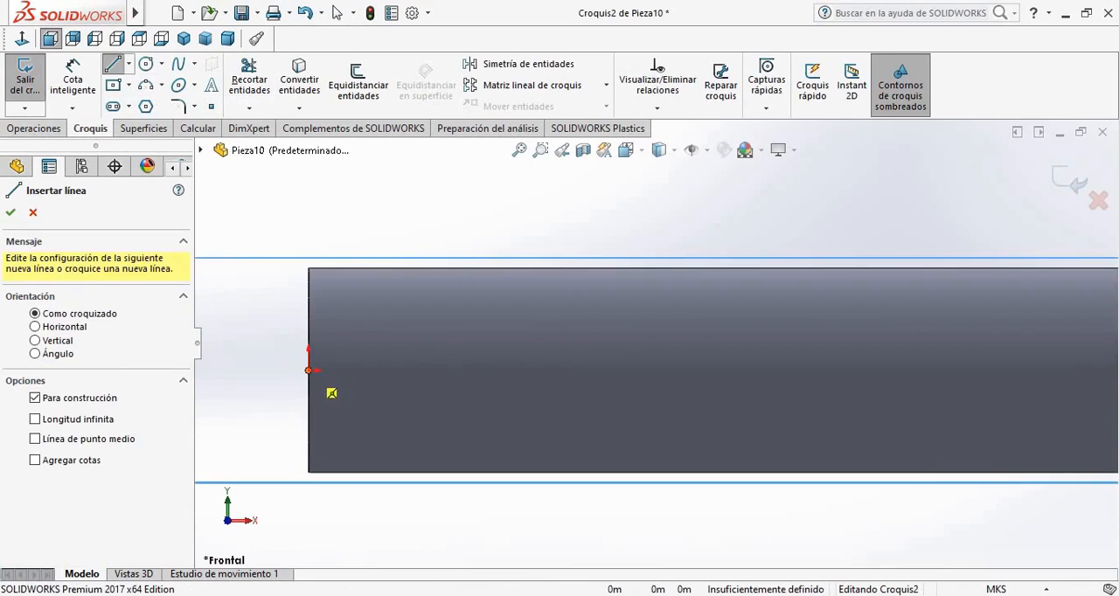
pyautogui.click(302, 345)
pyautogui.press('Return')
pyautogui.press('Escape')
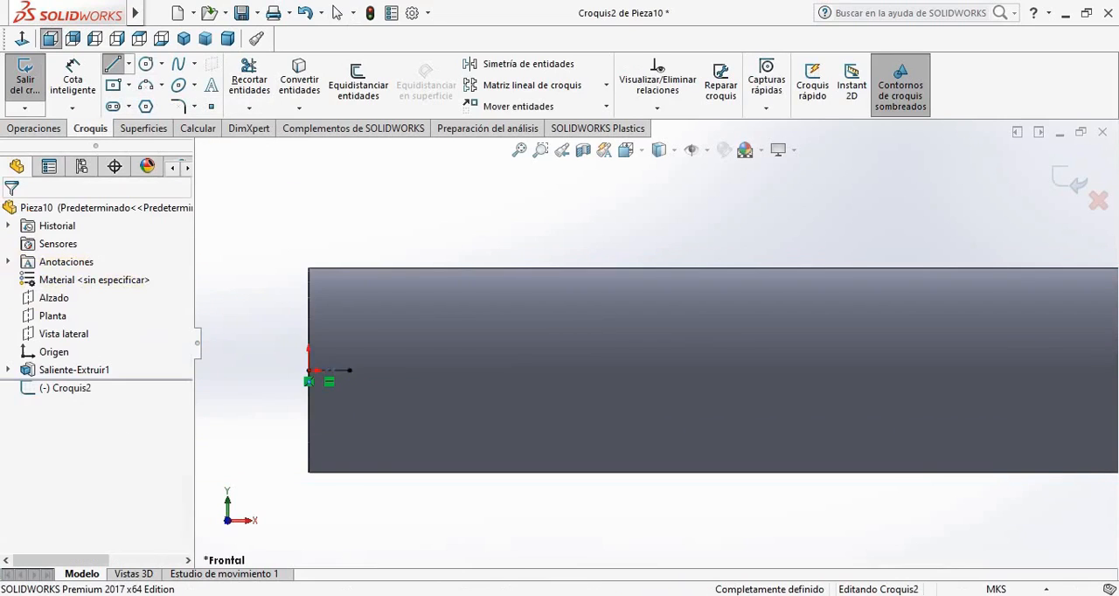
# Draw a second horizontal construction line about 0.05 m long, continuing from the first line's free end
pyautogui.scroll(-3, 298, 381)
pyautogui.click(112, 64)
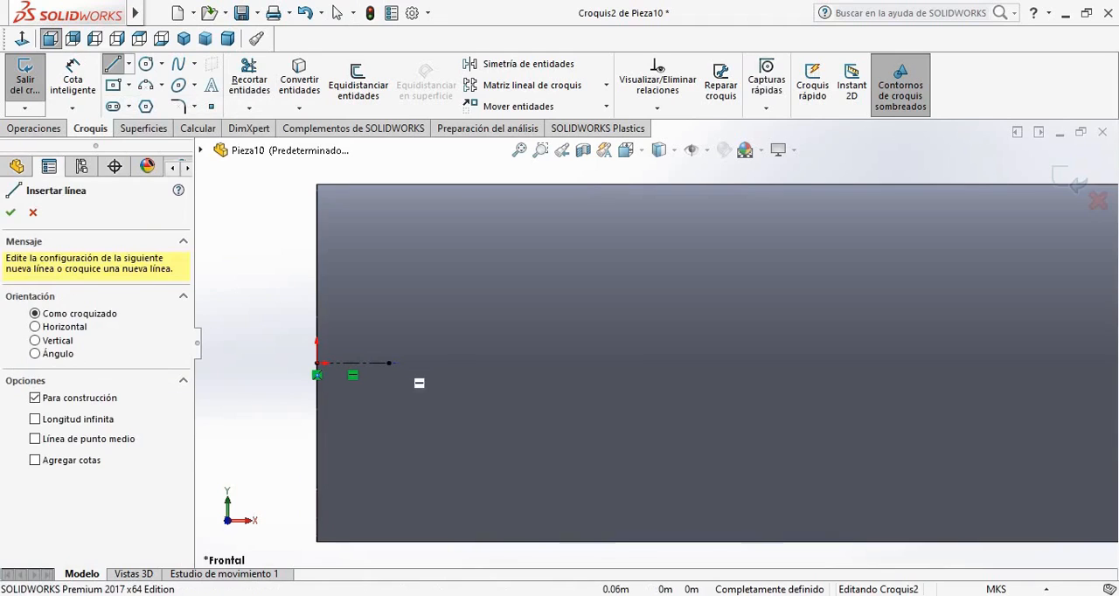
pyautogui.press('Escape')
pyautogui.click(112, 64)
pyautogui.click(389, 363)
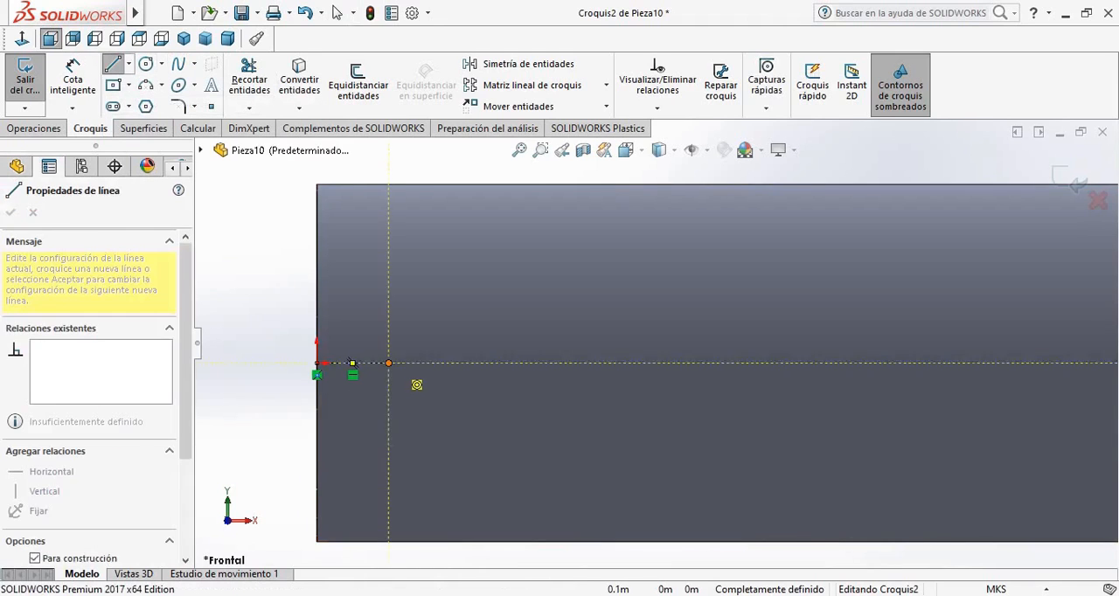
pyautogui.press('Return')
pyautogui.press('Escape')
# Draw a circle centred on the second construction line's free end and passing through the joint between the two lines
pyautogui.click(146, 64)
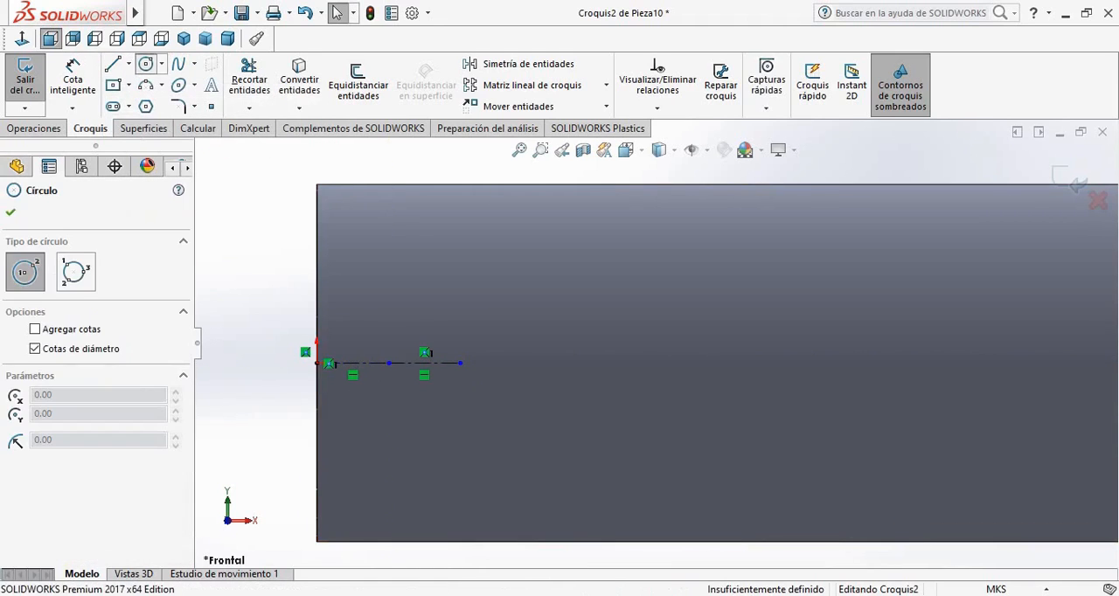
pyautogui.scroll(-3, 424, 346)
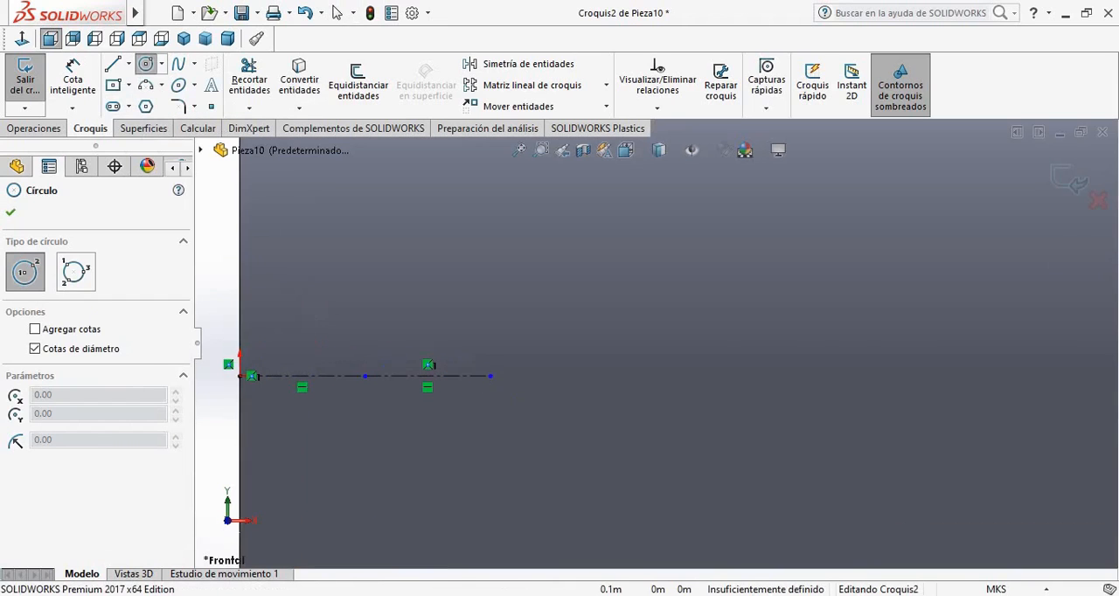
pyautogui.click(490, 376)
pyautogui.press('Return')
pyautogui.press('Escape')
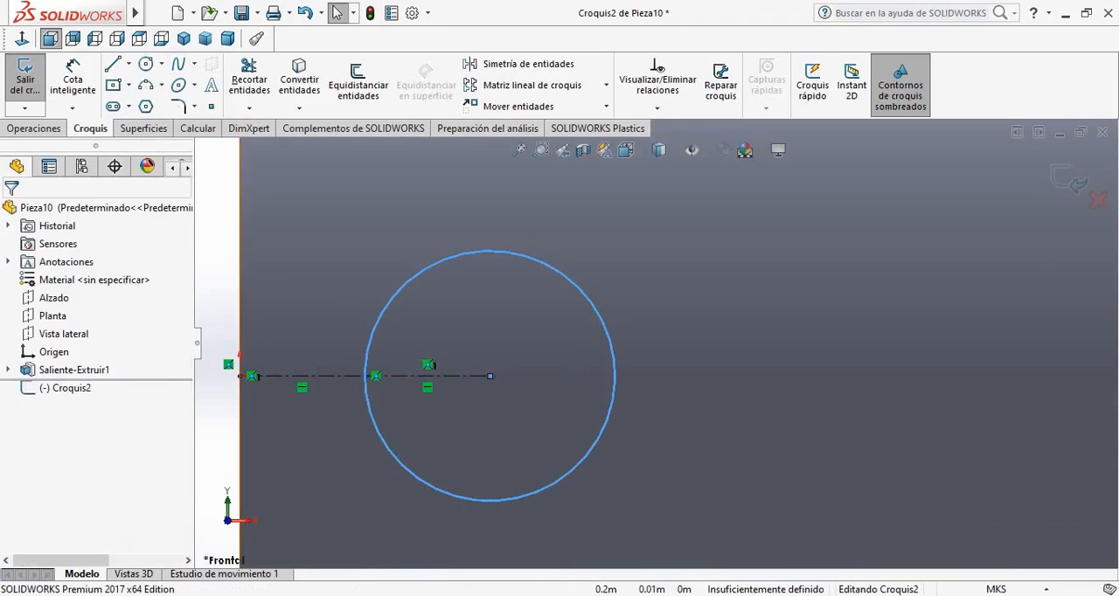
# Draw a 5.5 m horizontal construction line from the origin along the bar's axis
pyautogui.scroll(3, 622, 410)
pyautogui.click(128, 63)
pyautogui.click(167, 104)
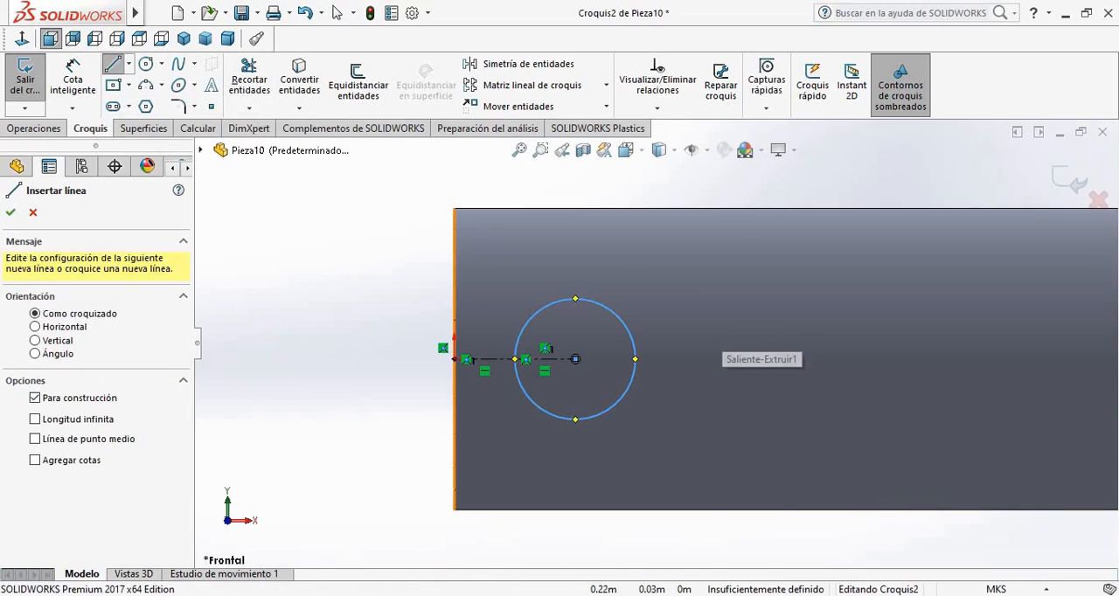
pyautogui.click(455, 359)
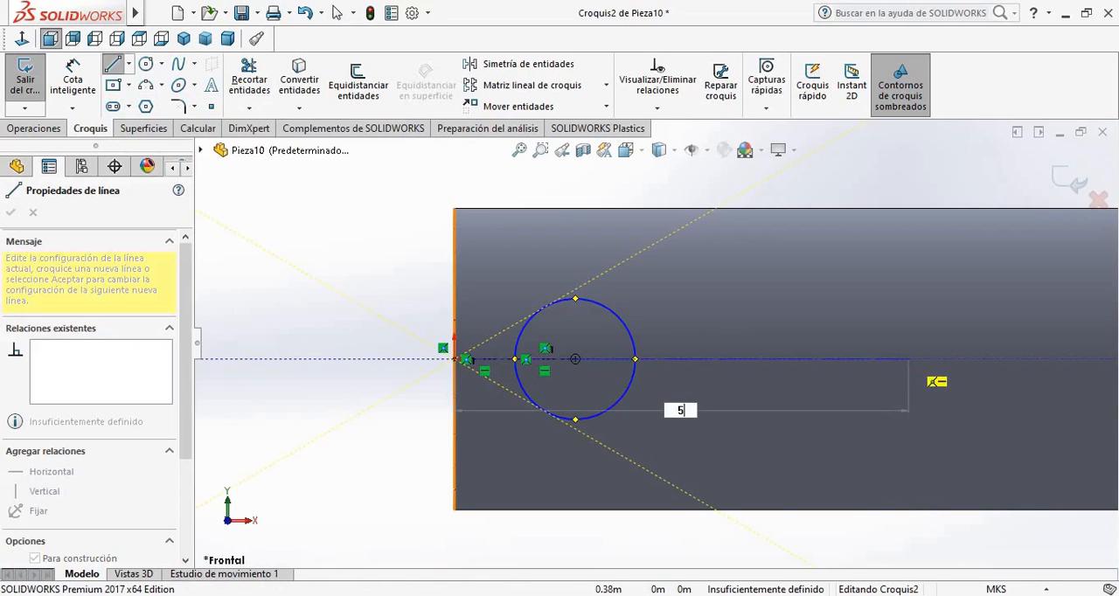
pyautogui.press('Return')
pyautogui.press('Escape')
pyautogui.scroll(10, 988, 352)
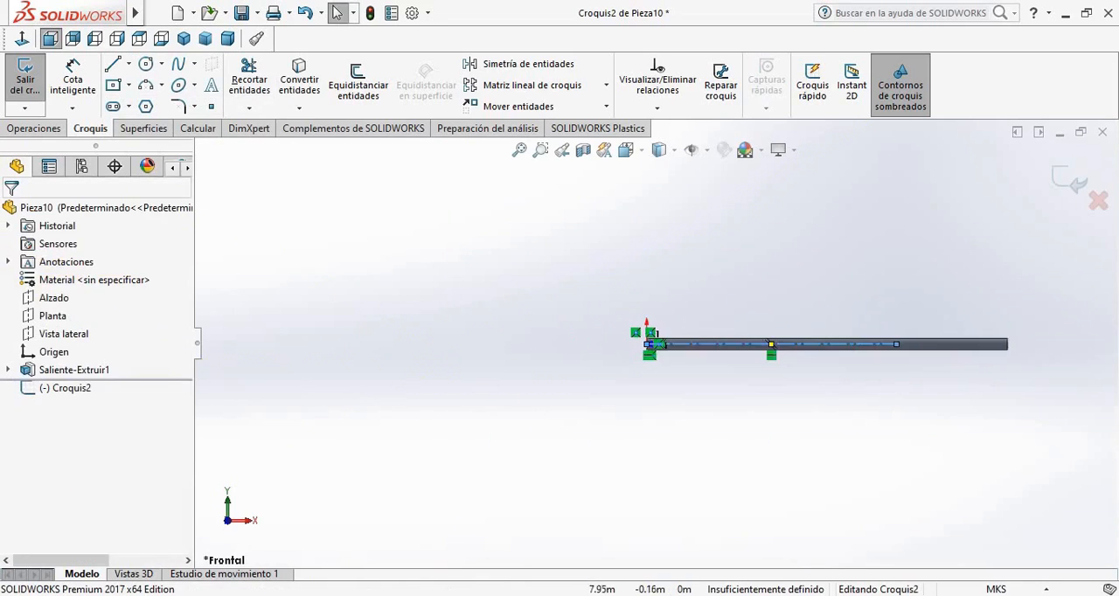
# Extend the bar's axis with a 0.05 m horizontal construction line from the end of the 5.5 m line
pyautogui.scroll(-5, 966, 343)
pyautogui.scroll(-3, 712, 393)
pyautogui.scroll(-5, 542, 318)
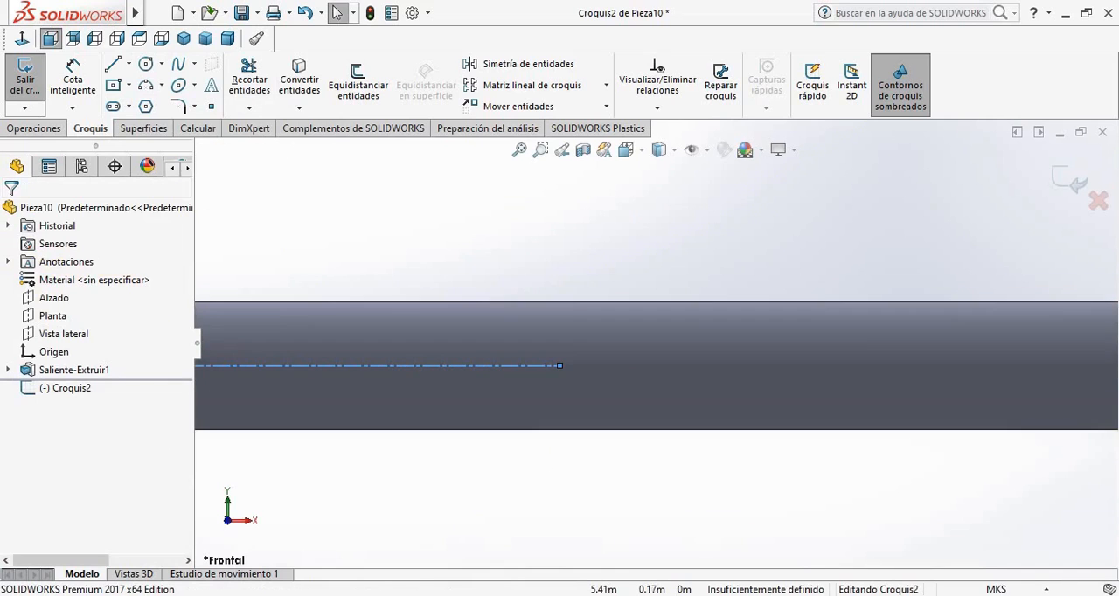
pyautogui.click(113, 64)
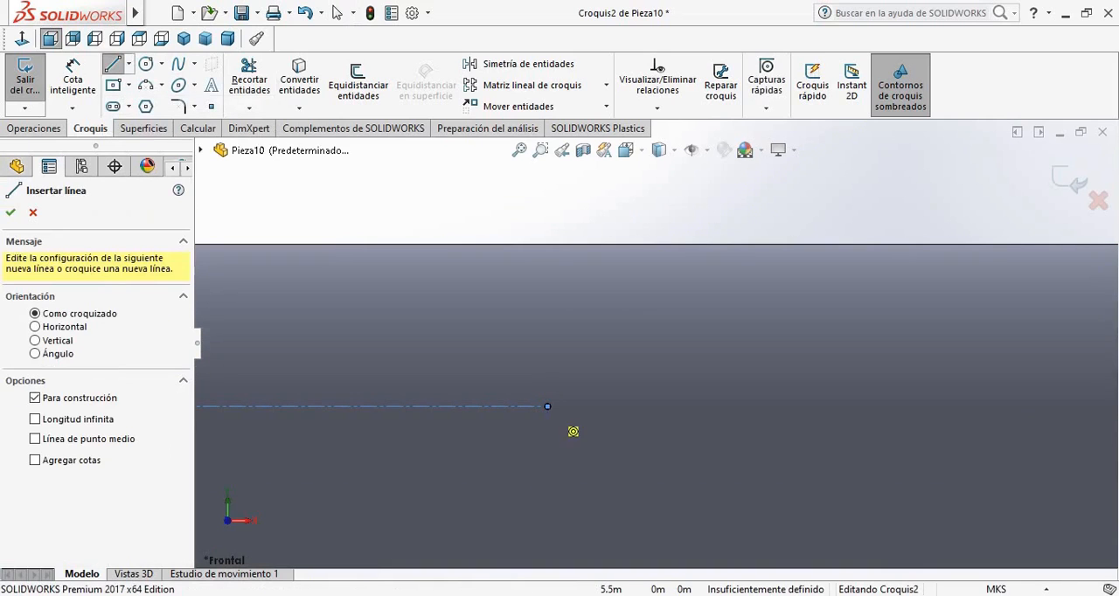
pyautogui.scroll(-2, 544, 408)
pyautogui.click(560, 378)
pyautogui.write('0.')
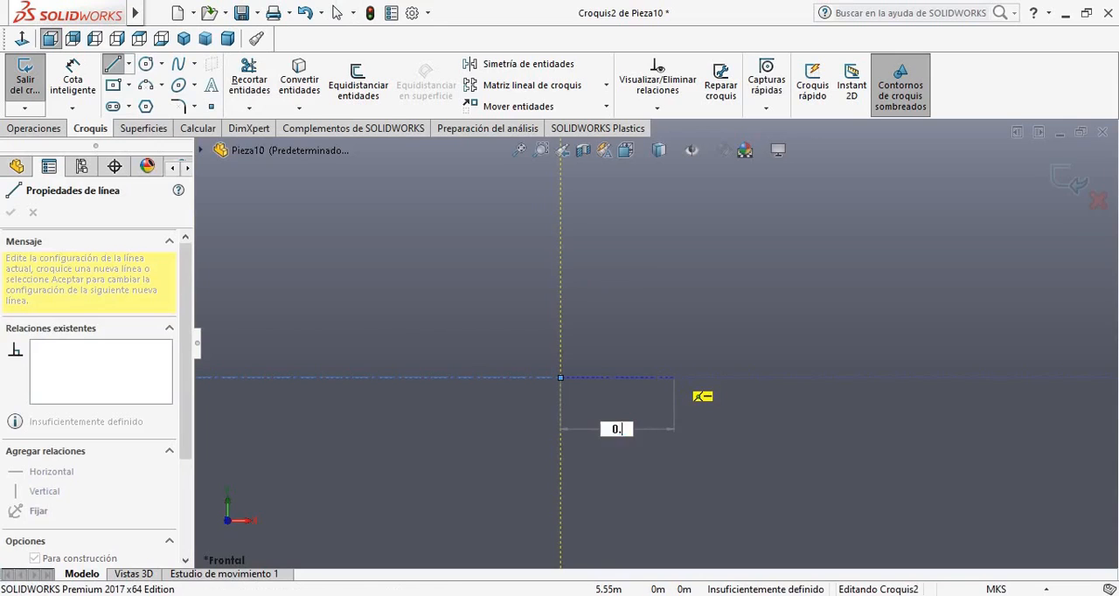
pyautogui.write('05')
pyautogui.press('Return')
pyautogui.press('Escape')
# Draw a circle centred on the 0.05 m line's free end and passing through the end of the 5.5 m line
pyautogui.click(146, 64)
pyautogui.click(674, 378)
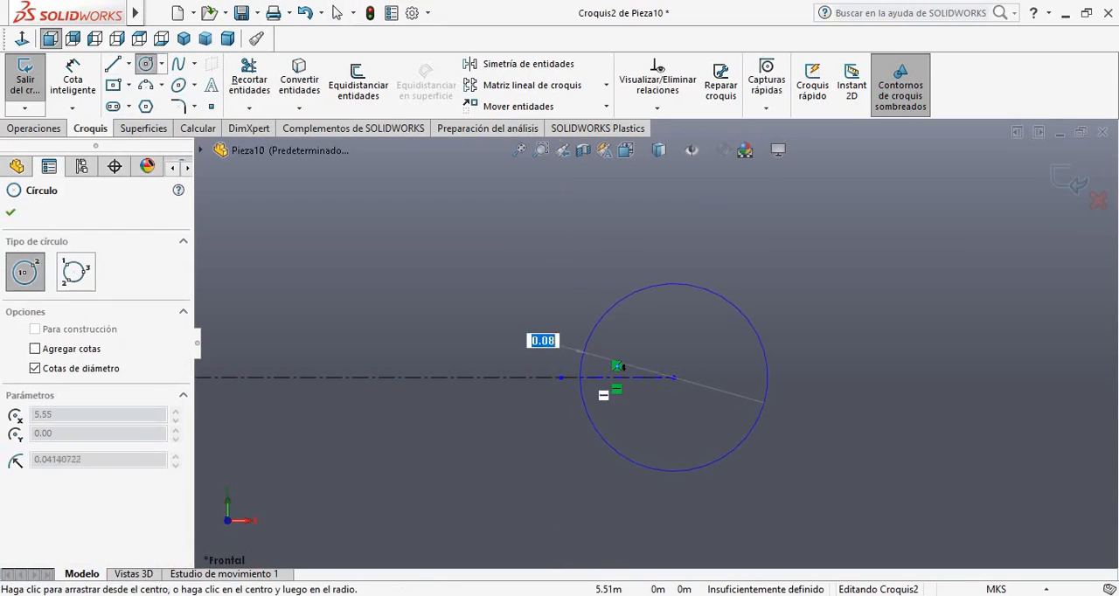
pyautogui.click(561, 377)
pyautogui.press('Escape')
pyautogui.scroll(5, 857, 351)
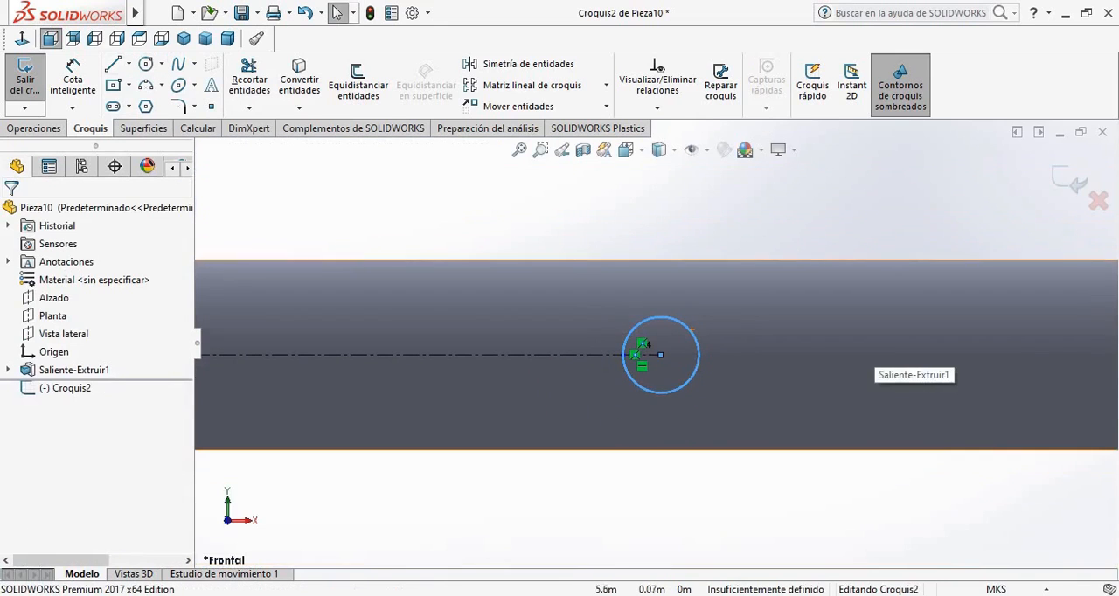
# Draw a horizontal construction line from the new circle's quadrant nearest the bar's far end to the 7.85 m position on the axis
pyautogui.click(73, 79)
pyautogui.scroll(7, 902, 311)
pyautogui.scroll(-4, 1011, 390)
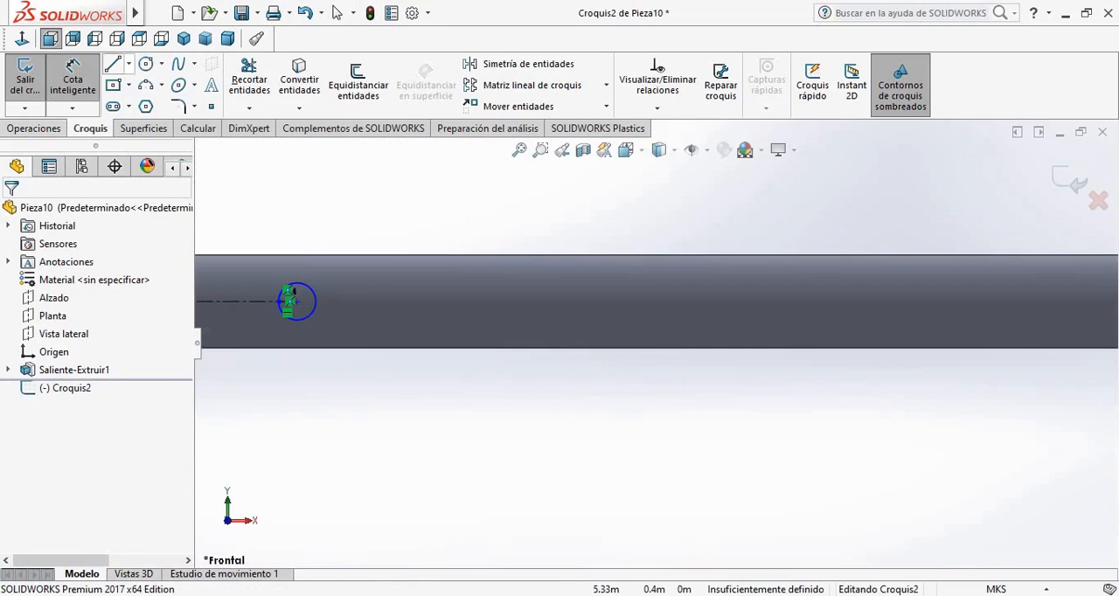
pyautogui.click(129, 65)
pyautogui.click(167, 106)
pyautogui.scroll(-3, 360, 246)
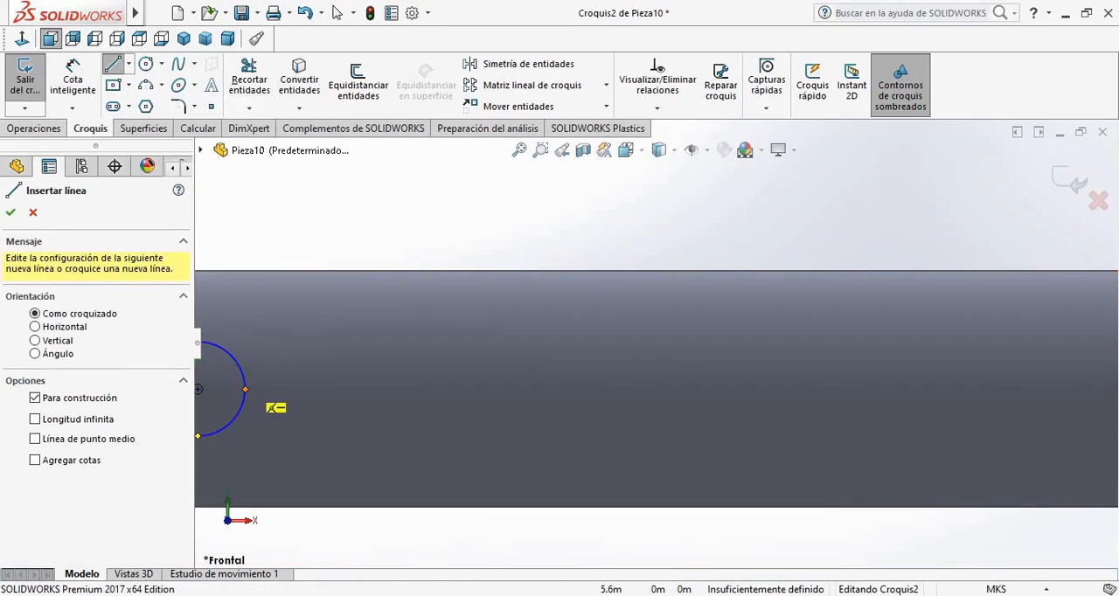
pyautogui.click(245, 389)
pyautogui.write('2.3')
pyautogui.press('Return')
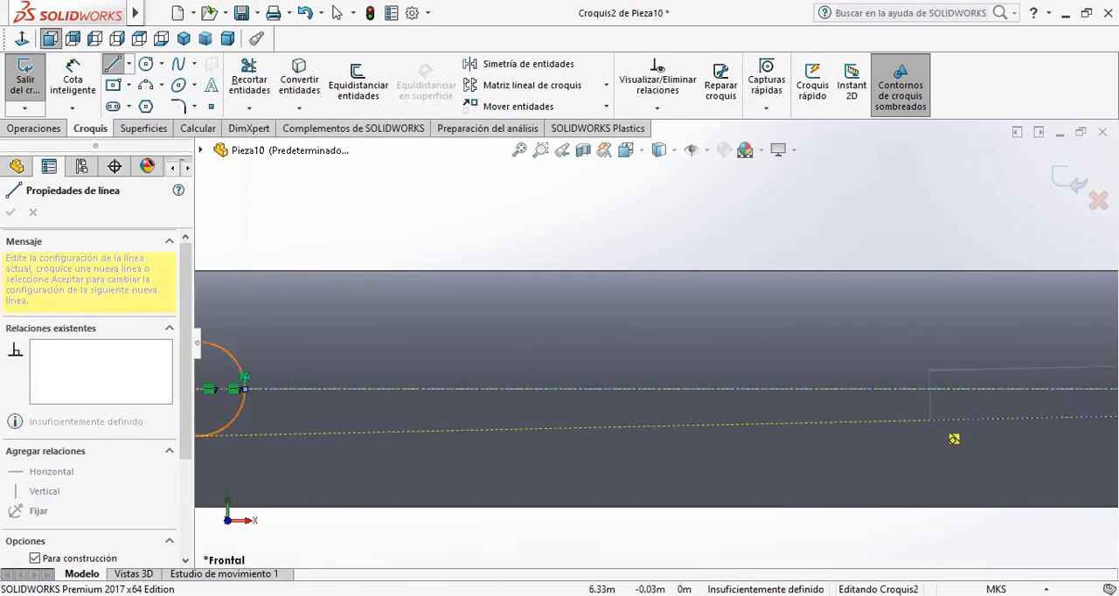
pyautogui.scroll(8, 927, 411)
pyautogui.press('Escape')
# Add a horizontal construction line about 0.05 m long from the 7.85 m point toward the bar's far end
pyautogui.scroll(-10, 975, 363)
pyautogui.scroll(-2, 962, 281)
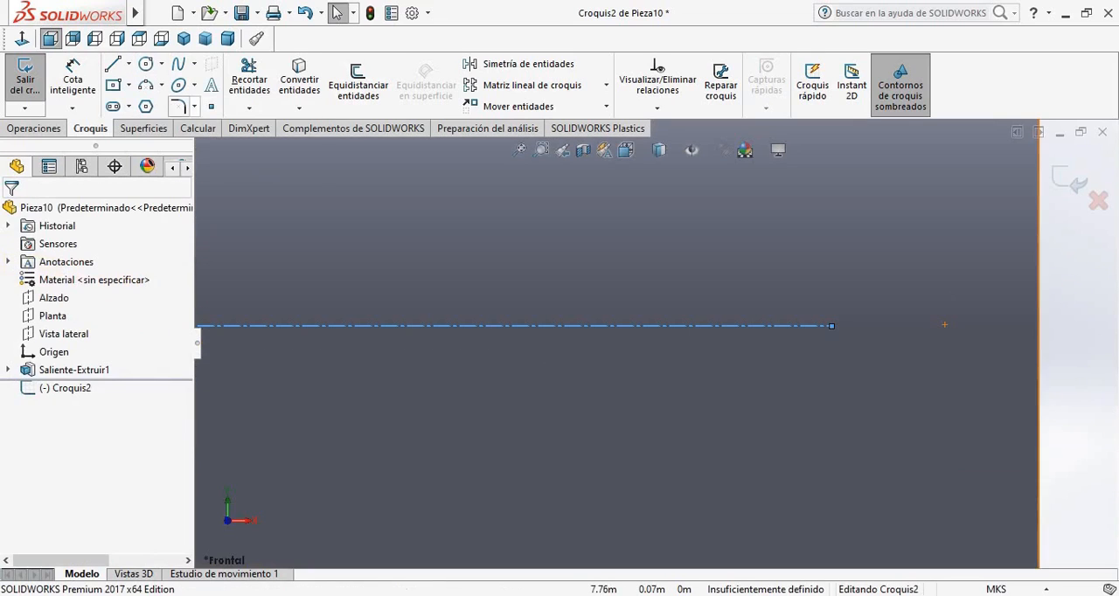
pyautogui.click(161, 63)
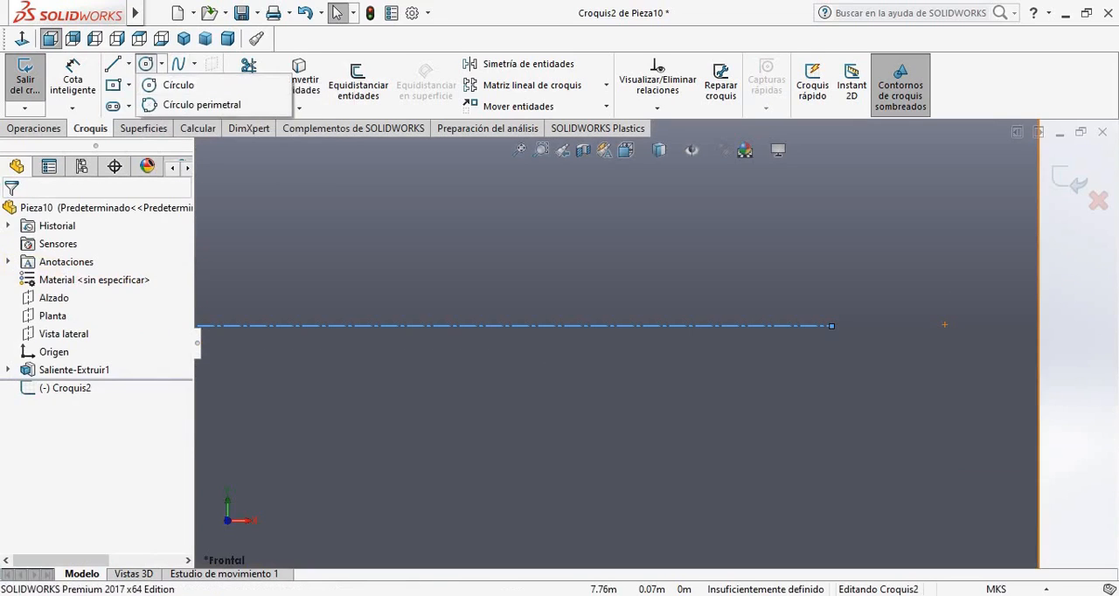
pyautogui.click(129, 64)
pyautogui.click(168, 104)
pyautogui.click(832, 326)
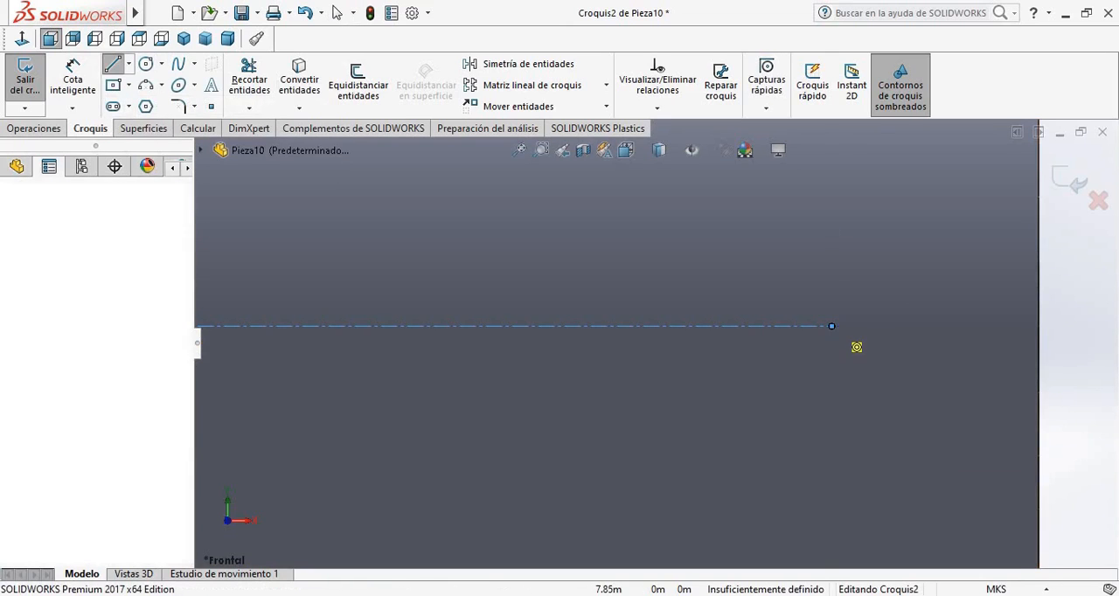
pyautogui.press('Escape')
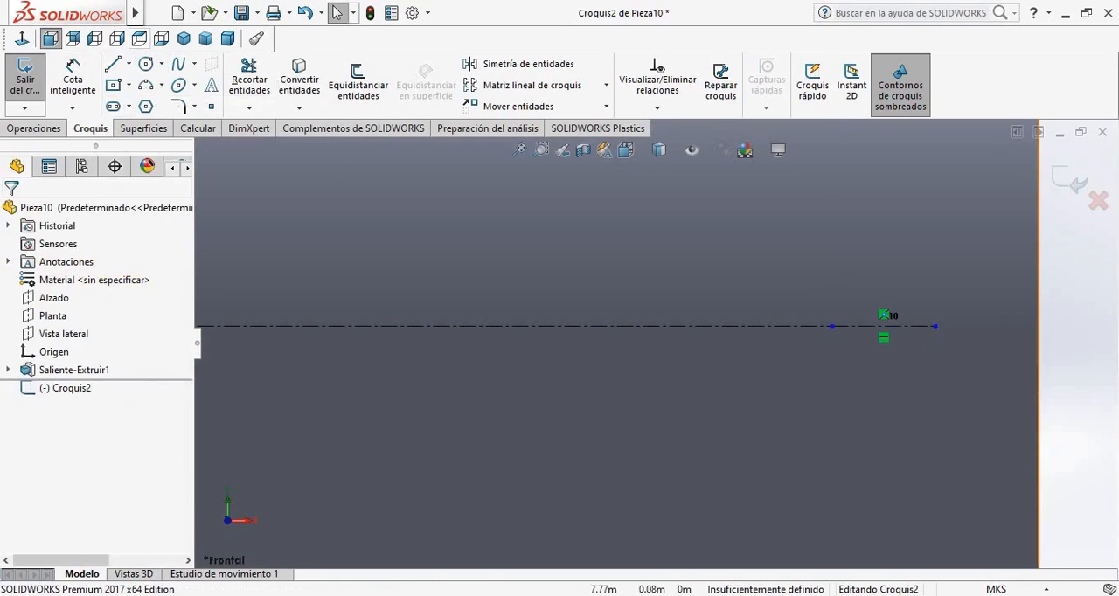
# Draw a circle centred on the 7.85 m point and passing through the short construction line's outer end
pyautogui.click(146, 64)
pyautogui.click(832, 326)
pyautogui.click(935, 327)
pyautogui.press('Escape')
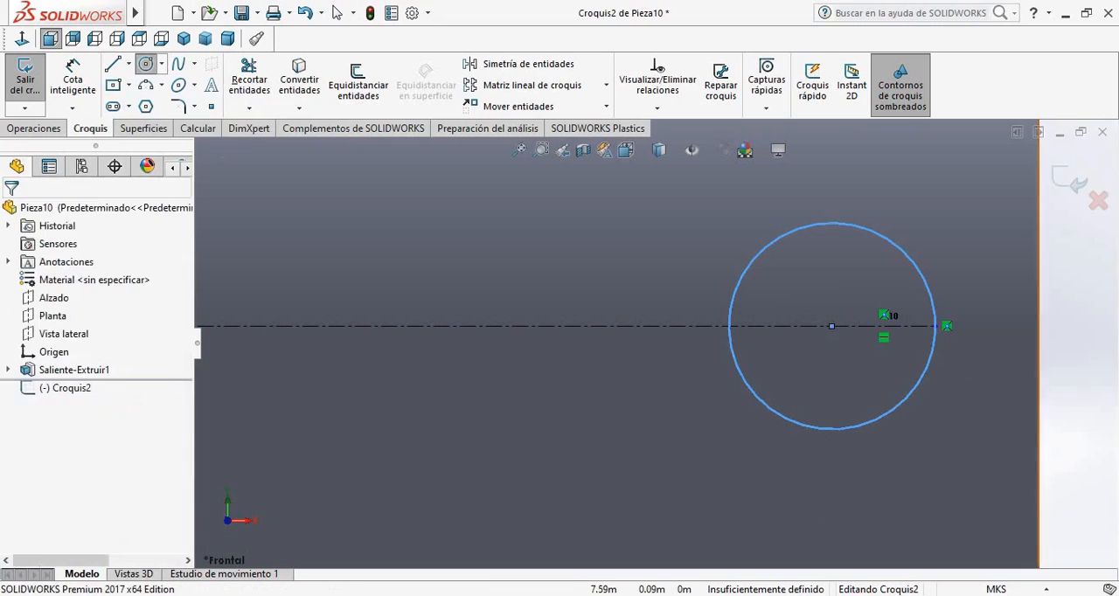
# Connect the lowest points of the last two circles with a horizontal line tangent to both
pyautogui.click(112, 64)
pyautogui.click(831, 429)
pyautogui.scroll(13, 393, 429)
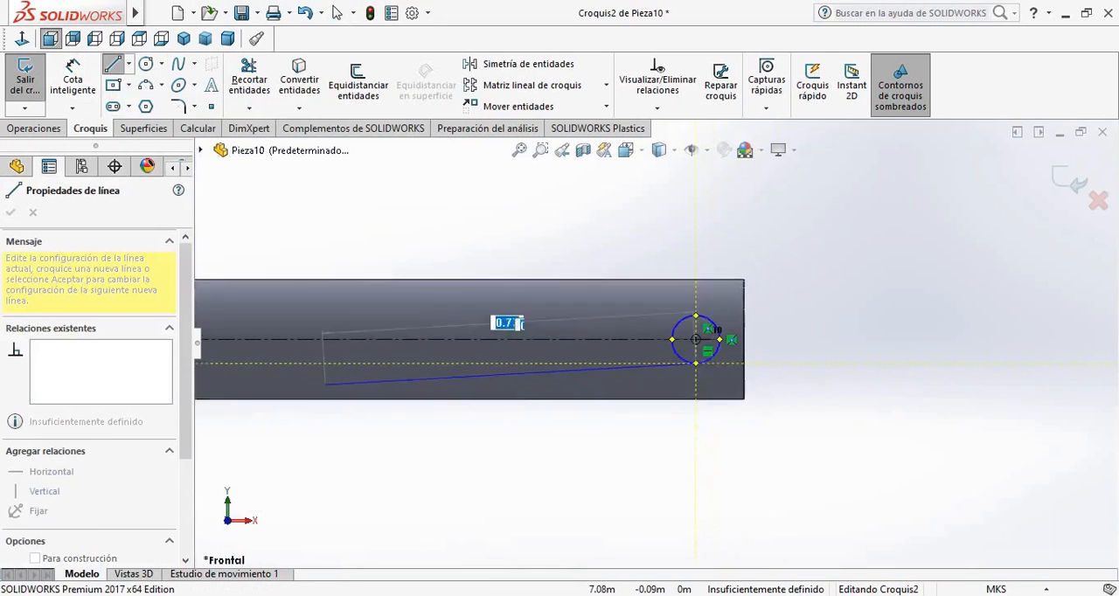
pyautogui.scroll(-12, 320, 360)
pyautogui.click(464, 312)
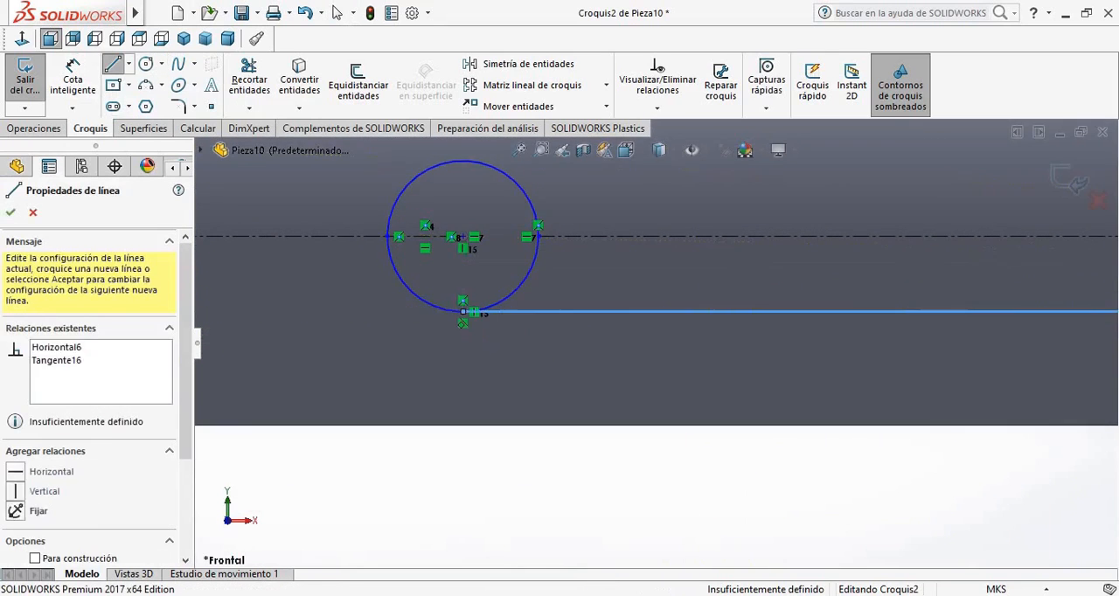
pyautogui.press('Escape')
# Connect the uppermost points of the same two circles with a horizontal tangent line
pyautogui.click(112, 63)
pyautogui.scroll(-2, 502, 210)
pyautogui.click(452, 219)
pyautogui.scroll(12, 1060, 281)
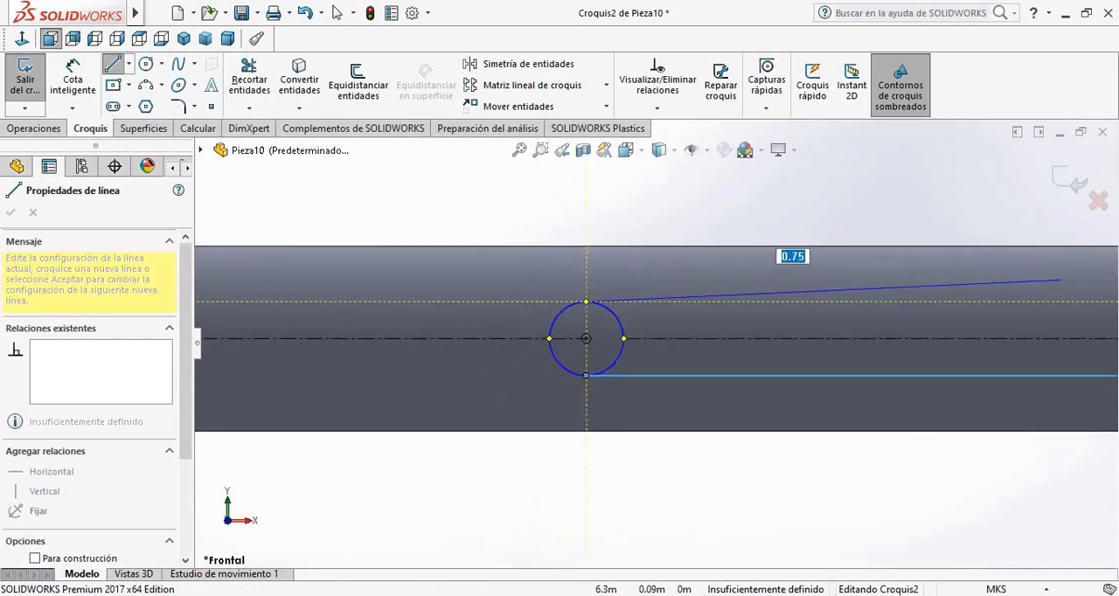
pyautogui.scroll(-10, 1006, 337)
pyautogui.click(982, 336)
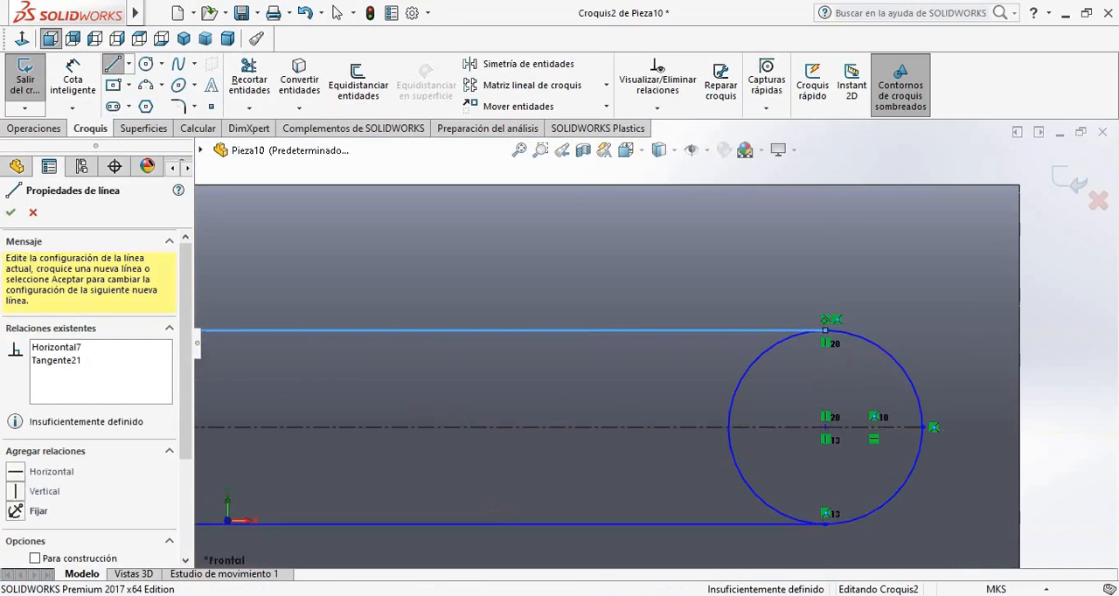
pyautogui.press('Escape')
# Trim the inner arcs of the two connected circles to leave a slot outline, and exit the sketch
pyautogui.click(249, 80)
pyautogui.moveTo(657, 391); pyautogui.dragTo(790, 440)
pyautogui.scroll(12, 770, 420)
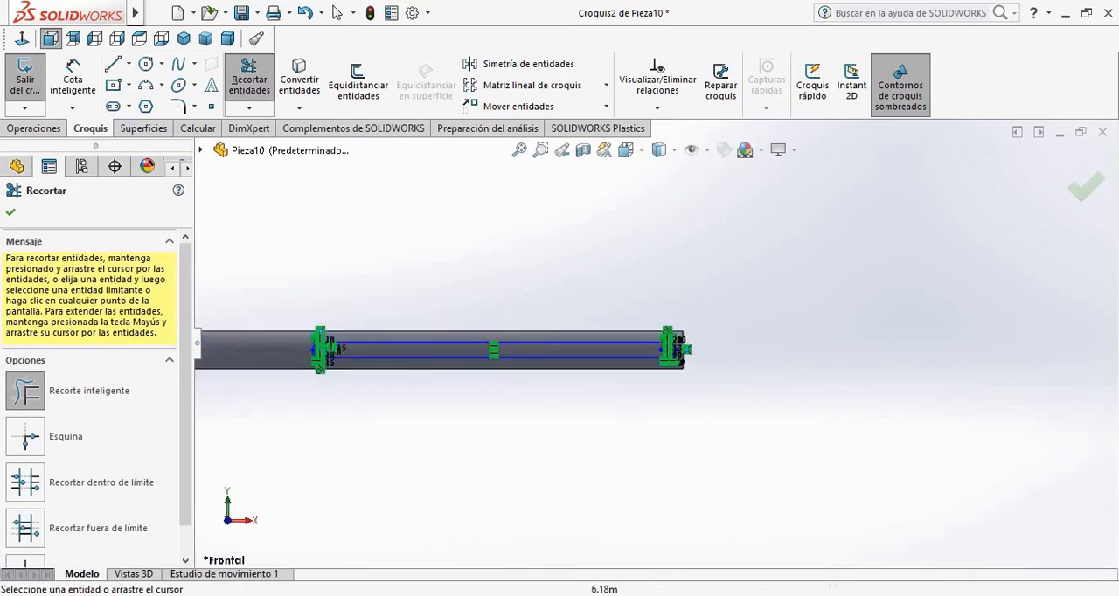
pyautogui.scroll(-5, 302, 371)
pyautogui.scroll(-6, 883, 171)
pyautogui.moveTo(892, 187); pyautogui.dragTo(737, 242)
pyautogui.scroll(10, 691, 326)
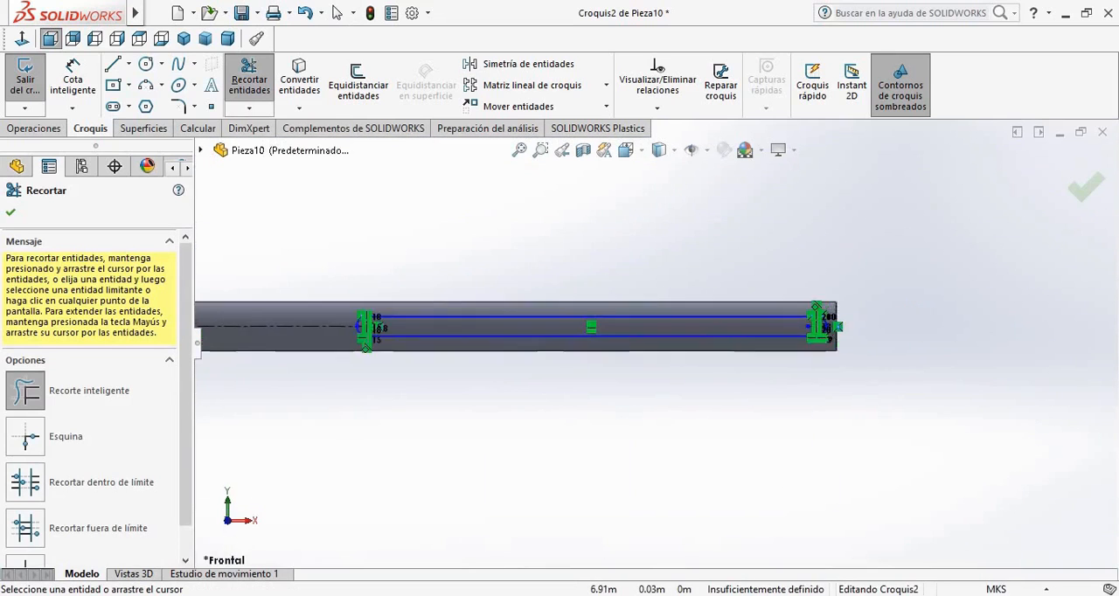
pyautogui.scroll(-2, 647, 323)
pyautogui.click(11, 212)
pyautogui.scroll(2, 654, 343)
pyautogui.click(24, 79)
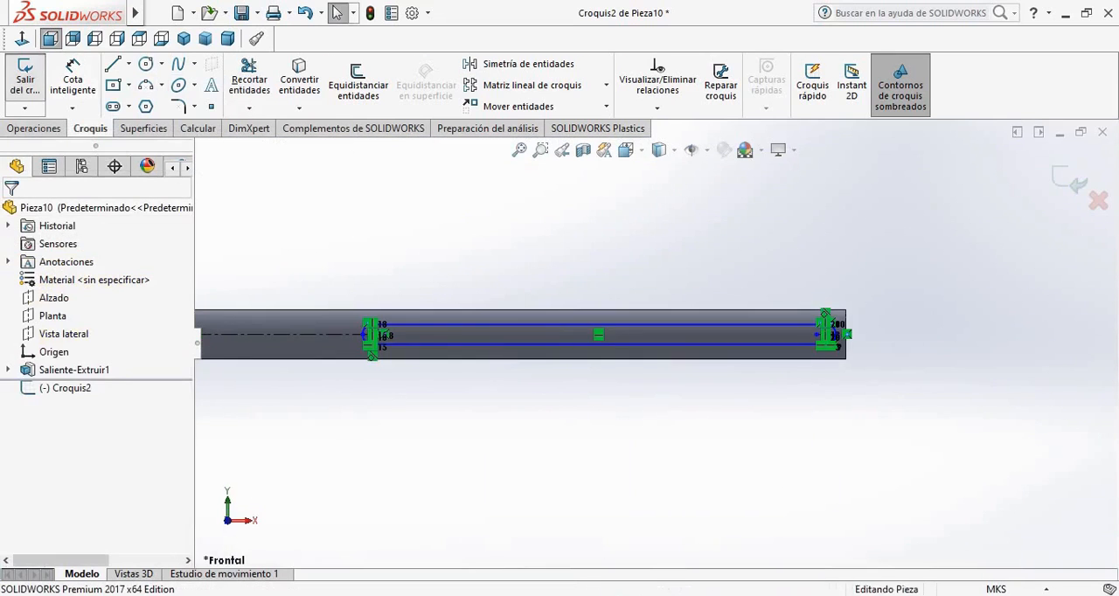
# Reopen the sketch containing the circular hole and long slot profiles for editing
pyautogui.scroll(1, 660, 340)
pyautogui.click(65, 388)
pyautogui.click(50, 339)
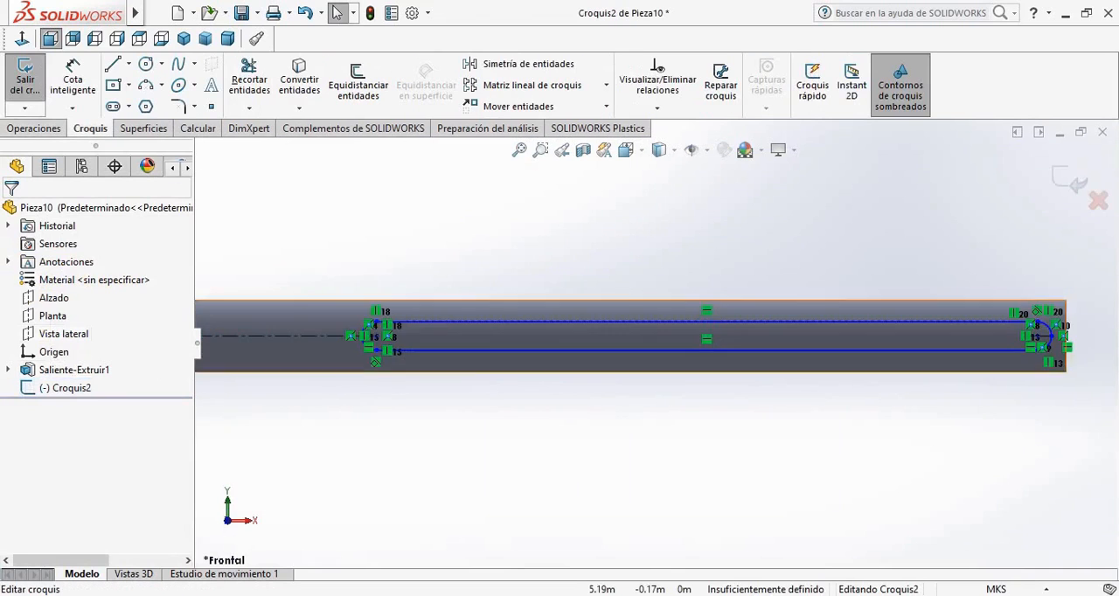
pyautogui.scroll(-3, 263, 420)
pyautogui.scroll(4, 302, 323)
pyautogui.scroll(-8, 305, 318)
pyautogui.click(65, 388)
pyautogui.click(70, 367)
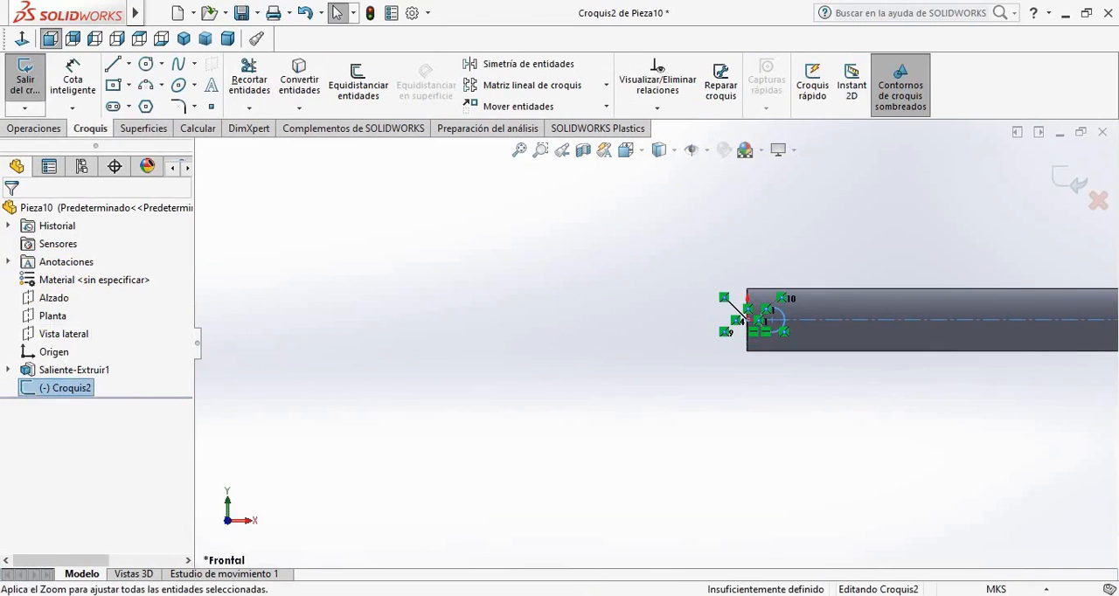
# Cut-extrude the hole and slot profiles through the entire bar in both directions
pyautogui.click(33, 128)
pyautogui.scroll(3, 731, 290)
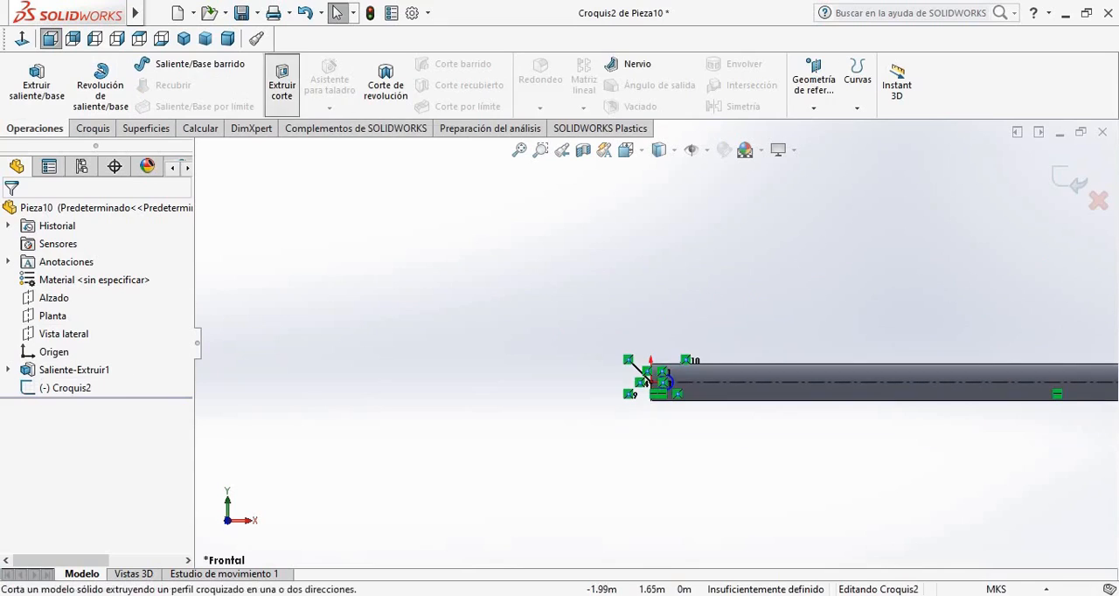
pyautogui.click(281, 84)
pyautogui.moveTo(664, 455); pyautogui.dragTo(866, 479, button='middle')
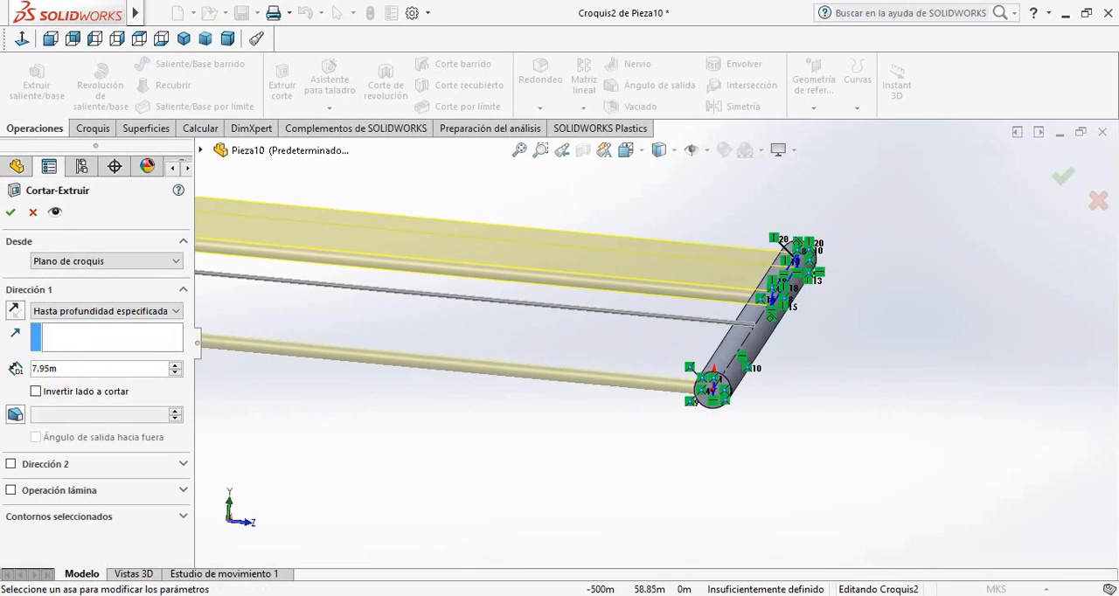
pyautogui.click(106, 261)
pyautogui.click(107, 261)
pyautogui.click(106, 311)
pyautogui.click(79, 347)
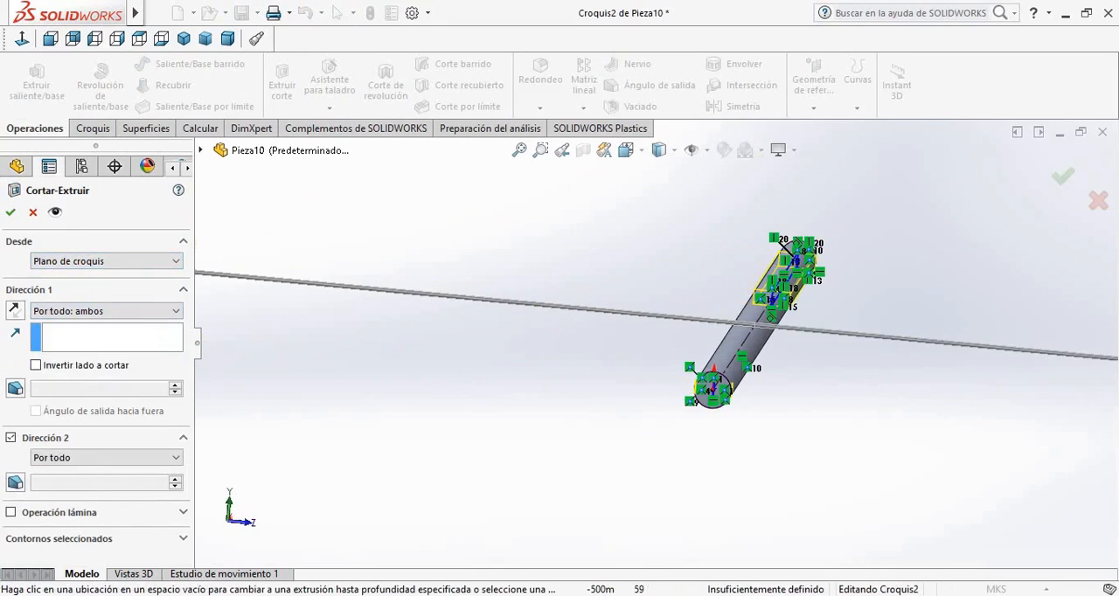
pyautogui.click(10, 212)
# Inspect the cut slot and hole along the bar from the front and at an angle
pyautogui.click(50, 38)
pyautogui.scroll(-4, 733, 344)
pyautogui.scroll(5, 671, 344)
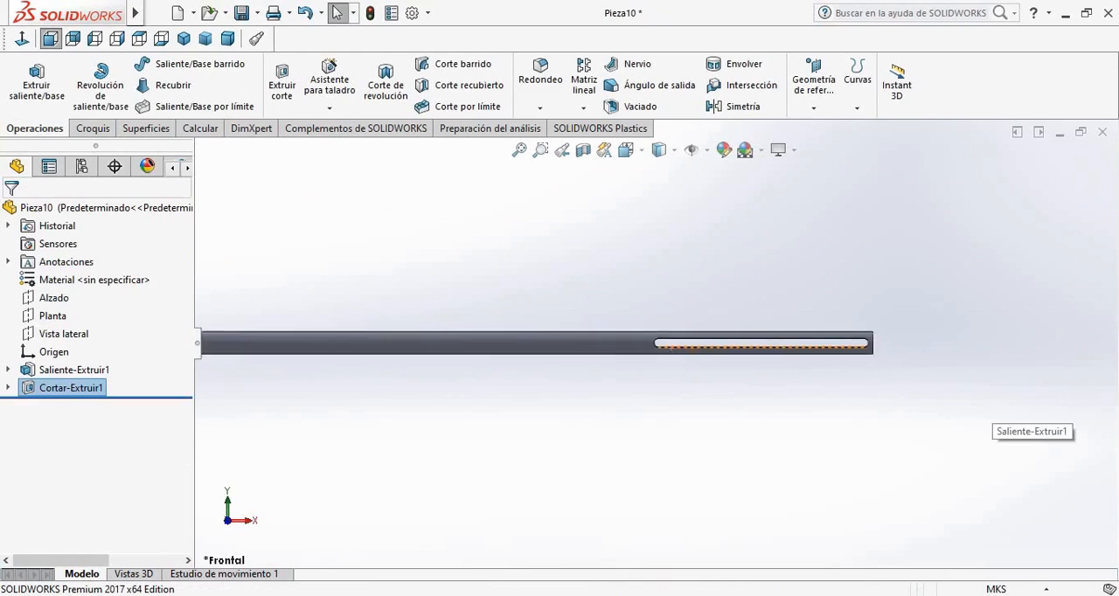
pyautogui.keyDown('ctrl'); pyautogui.moveTo(670, 347); pyautogui.dragTo(648, 365, button='middle'); pyautogui.keyUp('ctrl')
pyautogui.scroll(3, 654, 342)
pyautogui.scroll(-6, 453, 336)
pyautogui.moveTo(453, 337); pyautogui.dragTo(453, 348, button='middle')
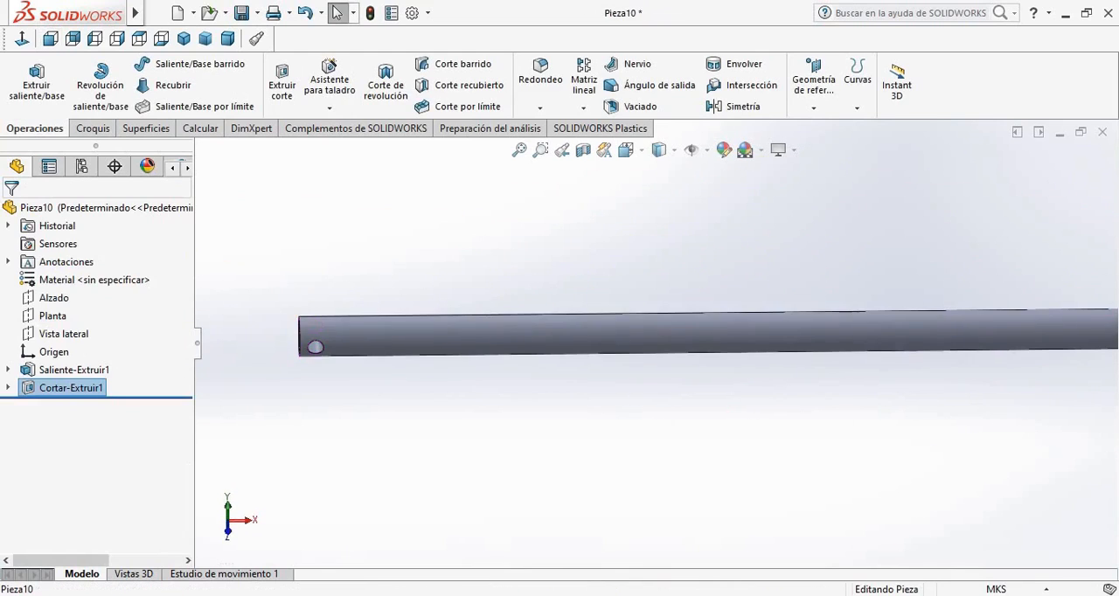
# Start a new sketch on the Planta plane, viewed normal to the plane
pyautogui.click(53, 316)
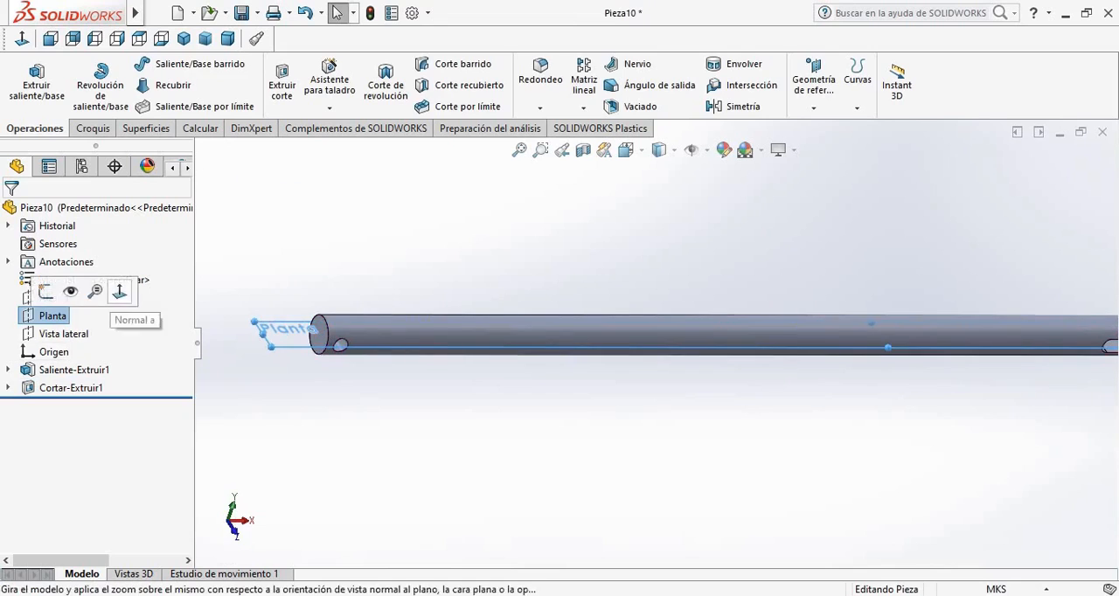
pyautogui.click(108, 294)
pyautogui.click(52, 315)
pyautogui.click(40, 294)
pyautogui.scroll(-6, 498, 339)
# Draw a horizontal construction line about 5.5 m long from the origin along the bar's axis
pyautogui.click(129, 64)
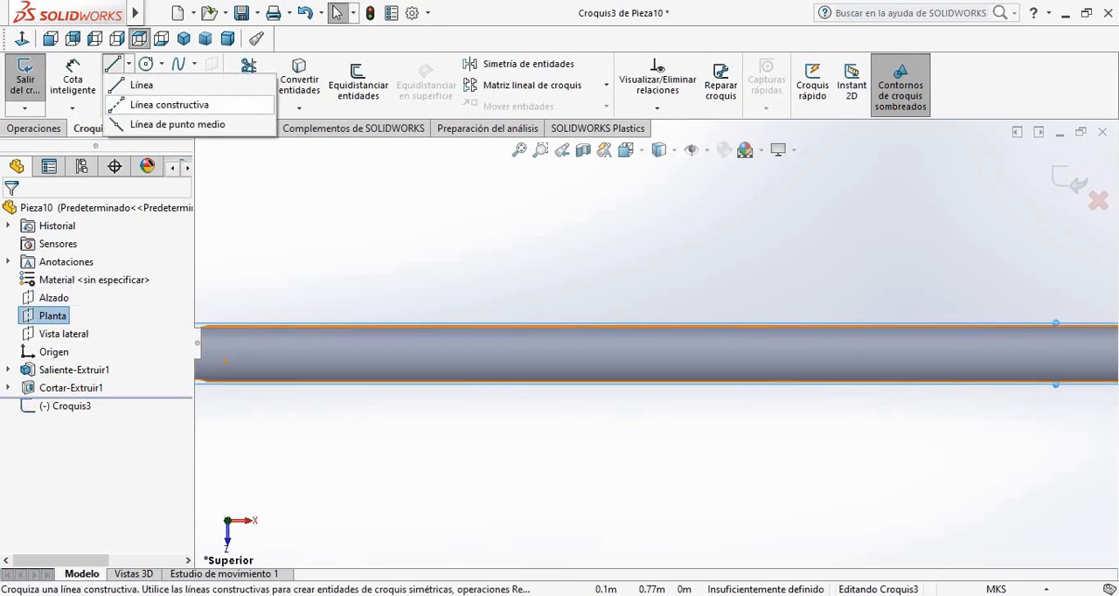
pyautogui.click(167, 104)
pyautogui.scroll(4, 490, 354)
pyautogui.scroll(-5, 490, 357)
pyautogui.scroll(-2, 546, 358)
pyautogui.click(502, 299)
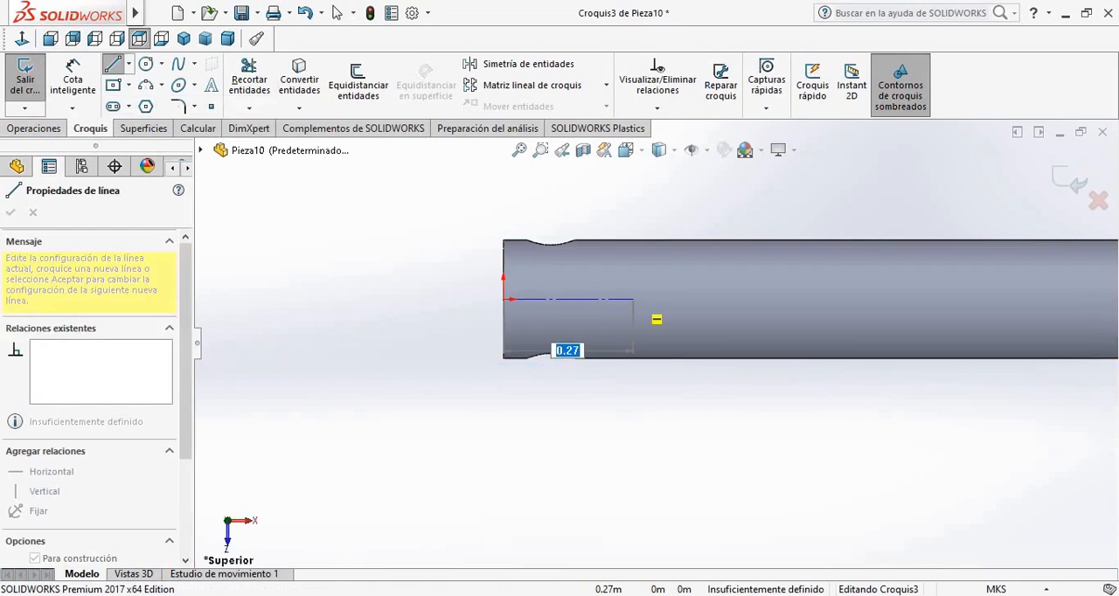
pyautogui.write('5.2')
pyautogui.press('Return')
pyautogui.press('Escape')
# Extend the axis from the long construction line's free end with a 0.05 m horizontal construction line
pyautogui.scroll(7, 633, 302)
pyautogui.scroll(-6, 981, 353)
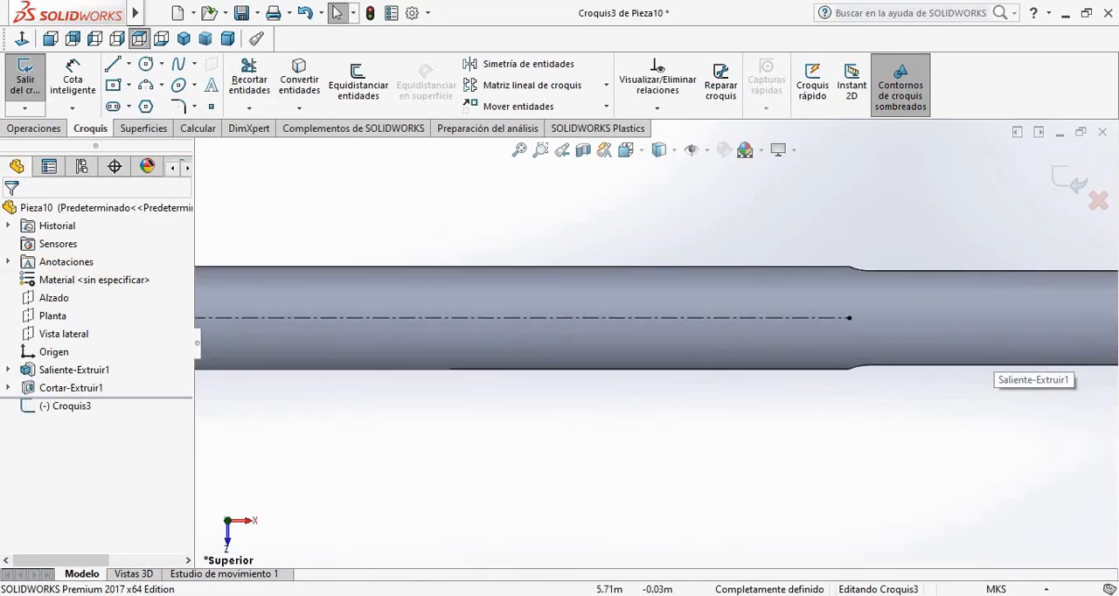
pyautogui.scroll(2, 1031, 328)
pyautogui.scroll(-4, 909, 321)
pyautogui.scroll(-3, 913, 297)
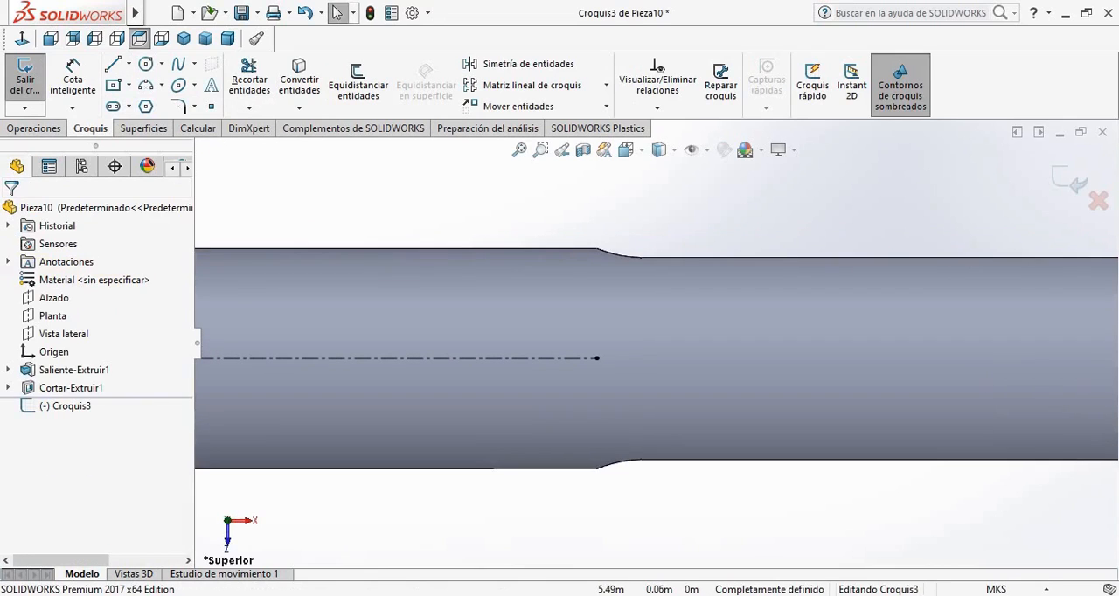
pyautogui.click(129, 64)
pyautogui.click(170, 105)
pyautogui.scroll(-1, 997, 393)
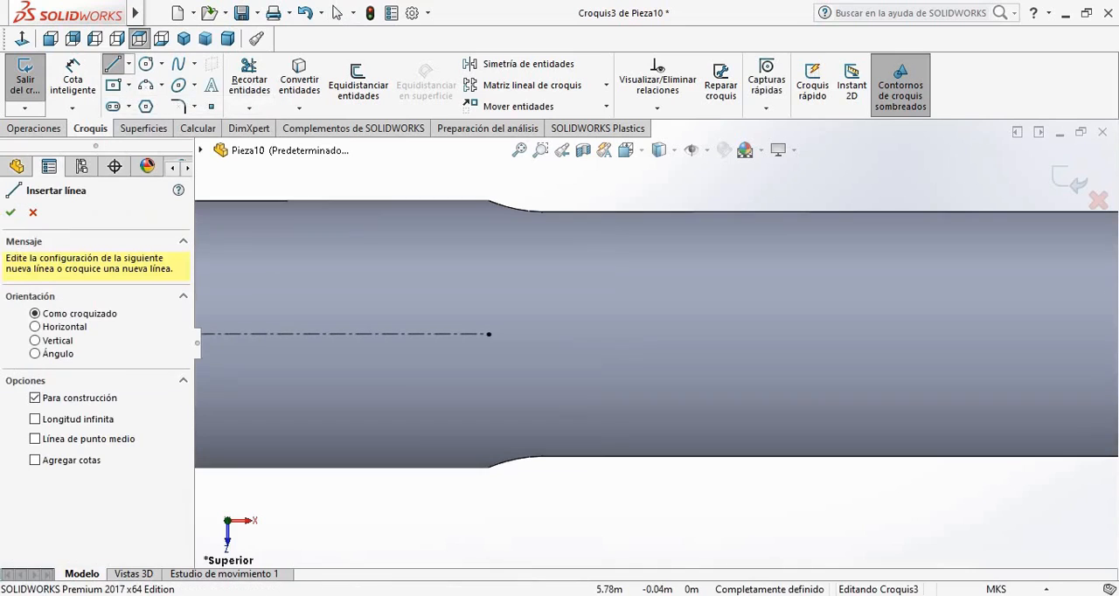
pyautogui.click(489, 334)
pyautogui.write('0.05')
pyautogui.press('Return')
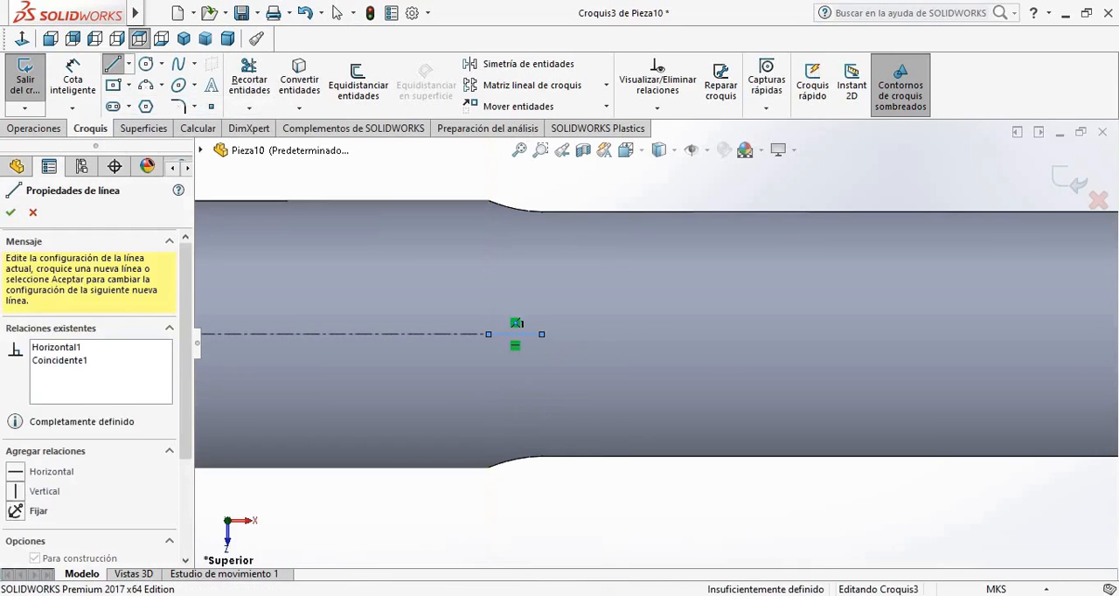
pyautogui.press('Escape')
# Draw a vertical line about 0.09 m upward from the short construction line's outer end
pyautogui.scroll(2, 654, 344)
pyautogui.click(112, 63)
pyautogui.scroll(-2, 586, 375)
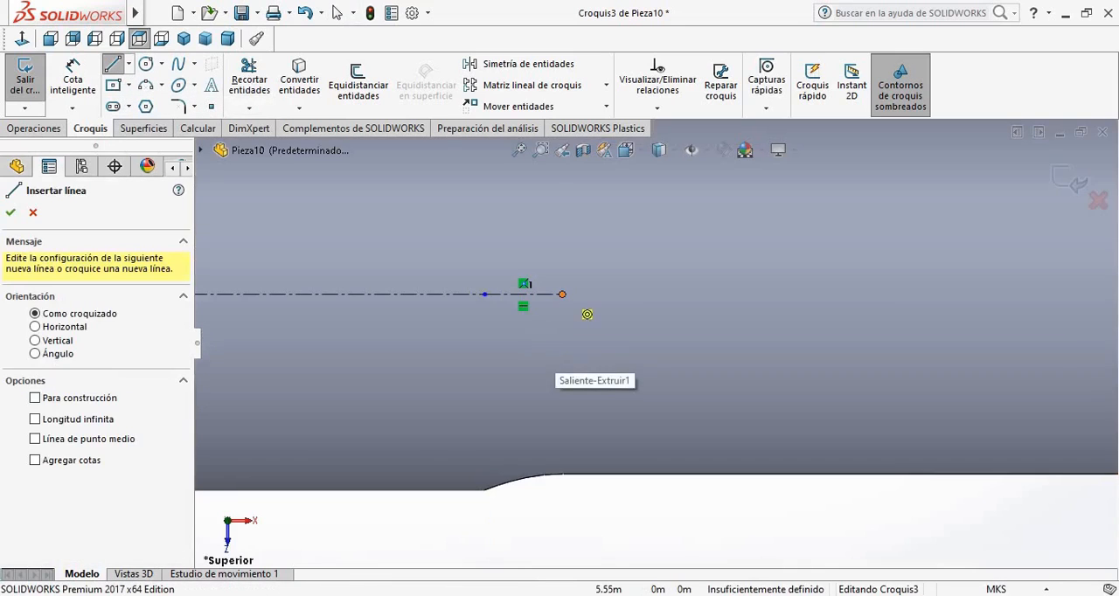
pyautogui.click(562, 294)
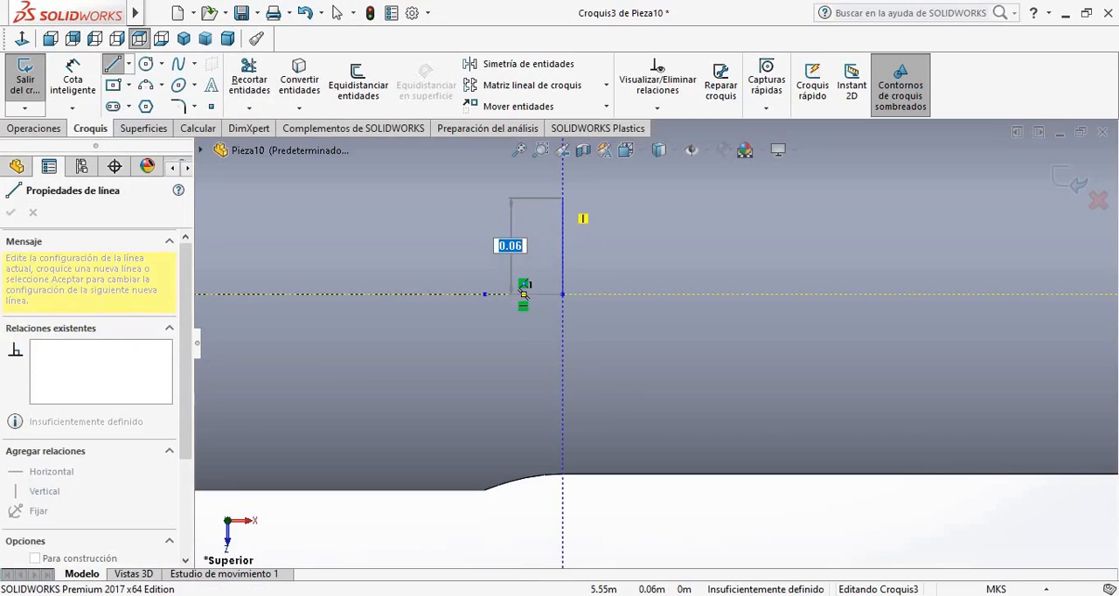
pyautogui.press('Return')
pyautogui.press('Escape')
# Draw a vertical line of the same length downward from the short construction line's outer end
pyautogui.scroll(4, 809, 313)
pyautogui.scroll(-3, 809, 313)
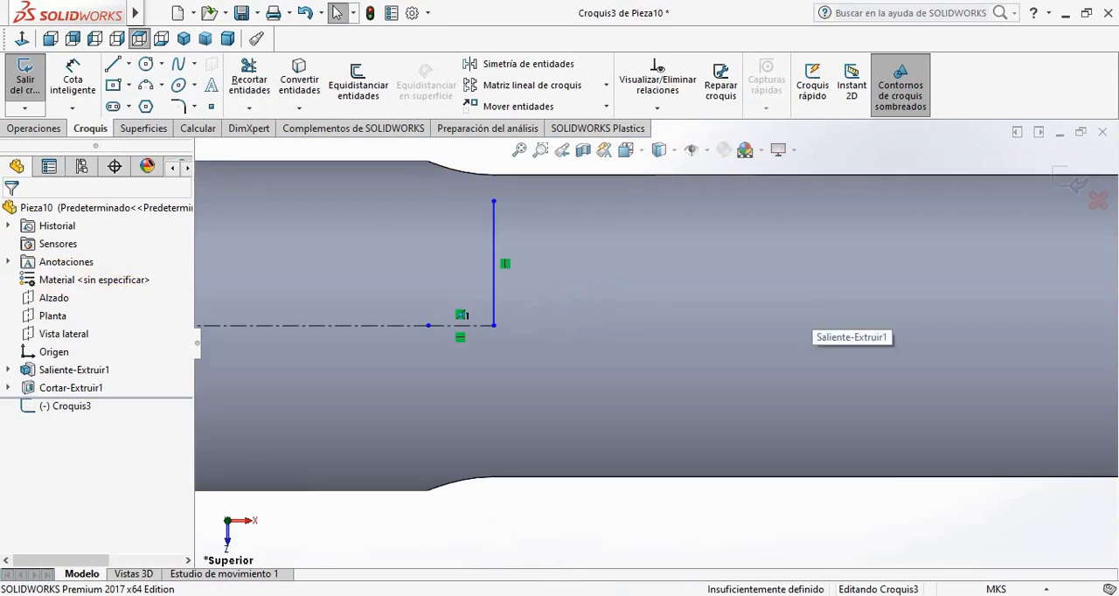
pyautogui.click(112, 64)
pyautogui.click(493, 326)
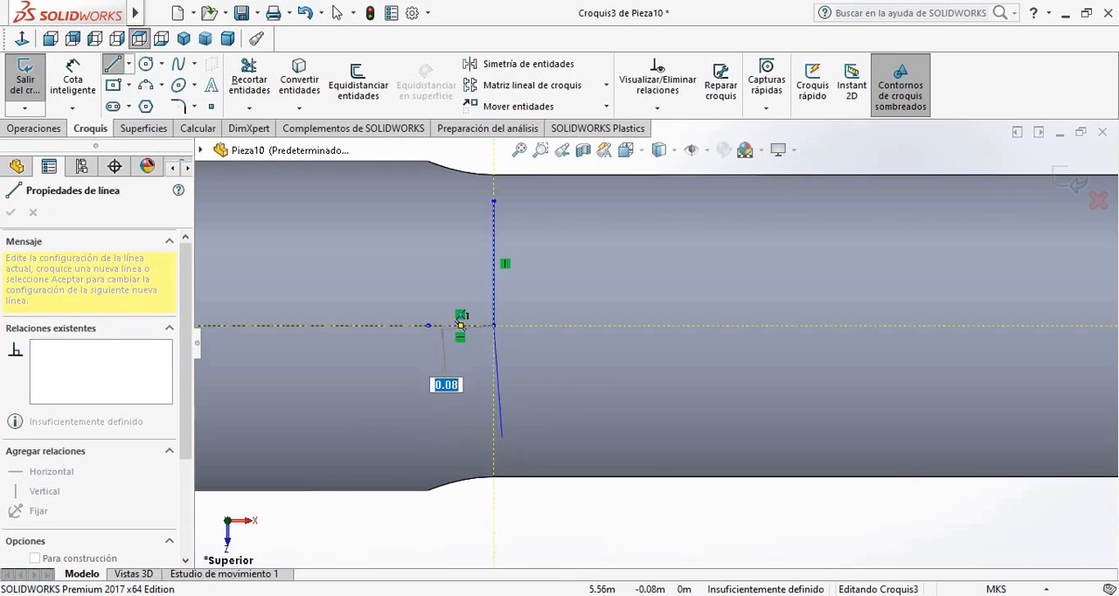
pyautogui.press('Return')
pyautogui.press('Escape')
# Draw a horizontal line about 2.3 m long from the upper vertical line's top end toward the bar's far end
pyautogui.scroll(9, 971, 350)
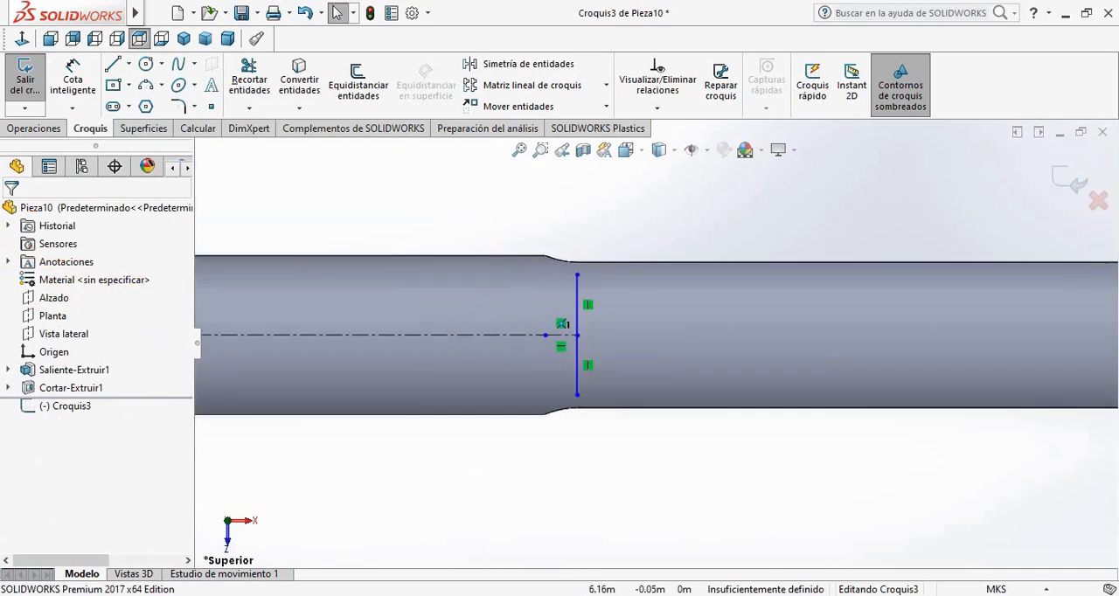
pyautogui.scroll(-3, 970, 350)
pyautogui.scroll(2, 970, 350)
pyautogui.click(112, 64)
pyautogui.click(307, 300)
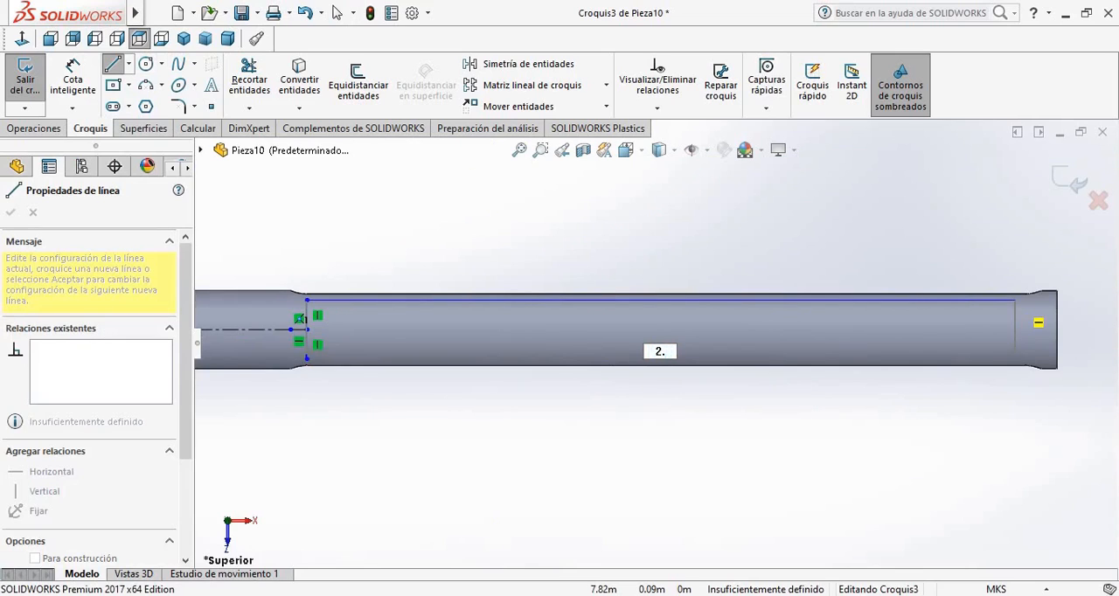
pyautogui.click(1026, 300)
# Close the rectangle with a vertical line at the far end and a horizontal line back to the lower vertical line's end
pyautogui.scroll(3, 1027, 367)
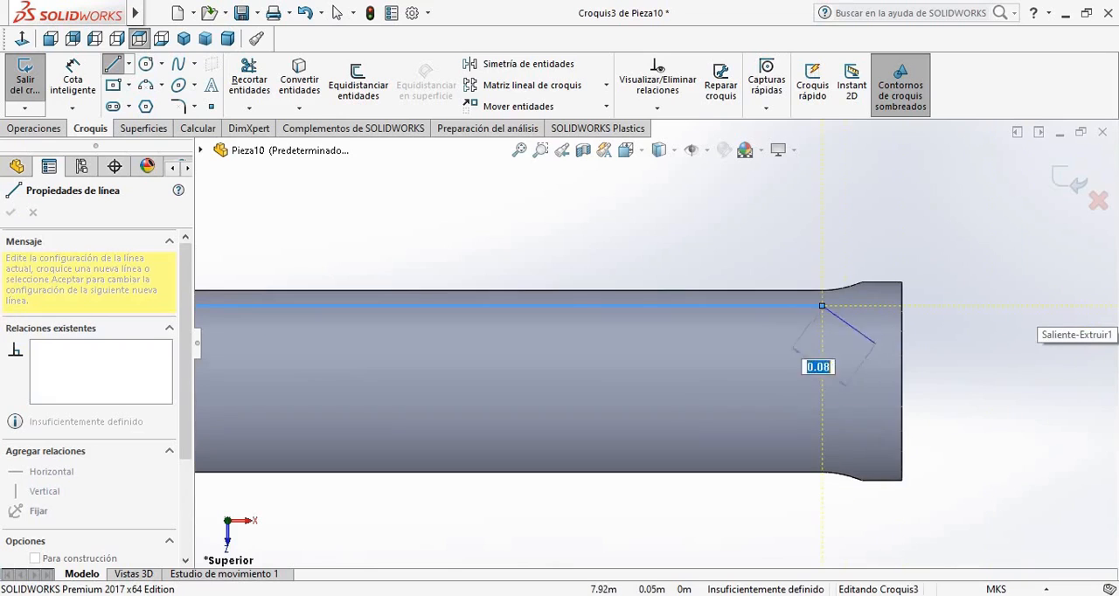
pyautogui.click(822, 457)
pyautogui.scroll(7, 375, 457)
pyautogui.scroll(-6, 299, 375)
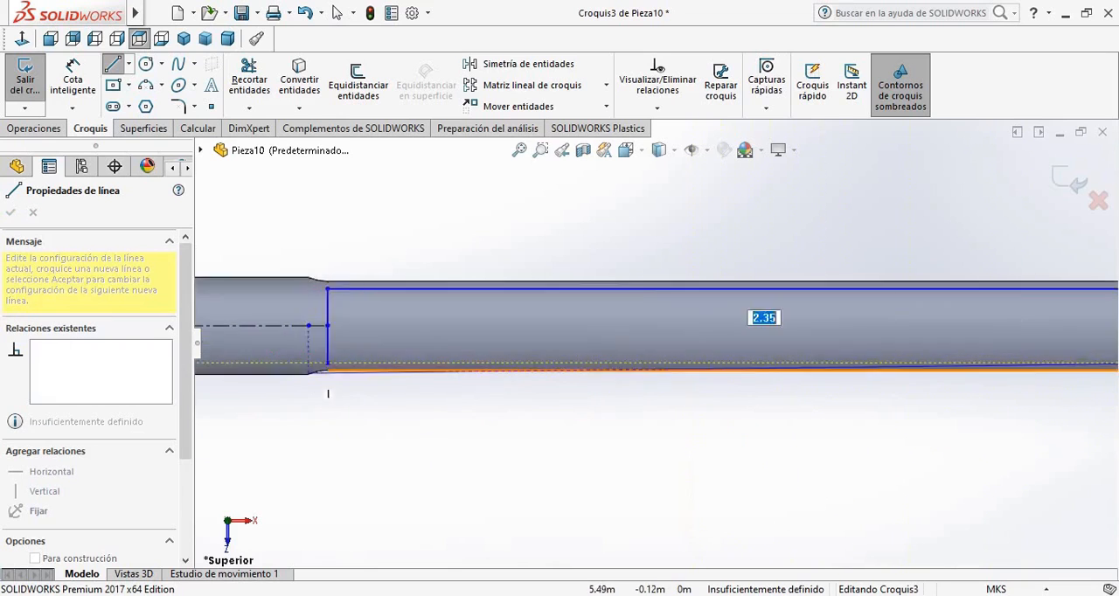
pyautogui.click(373, 354)
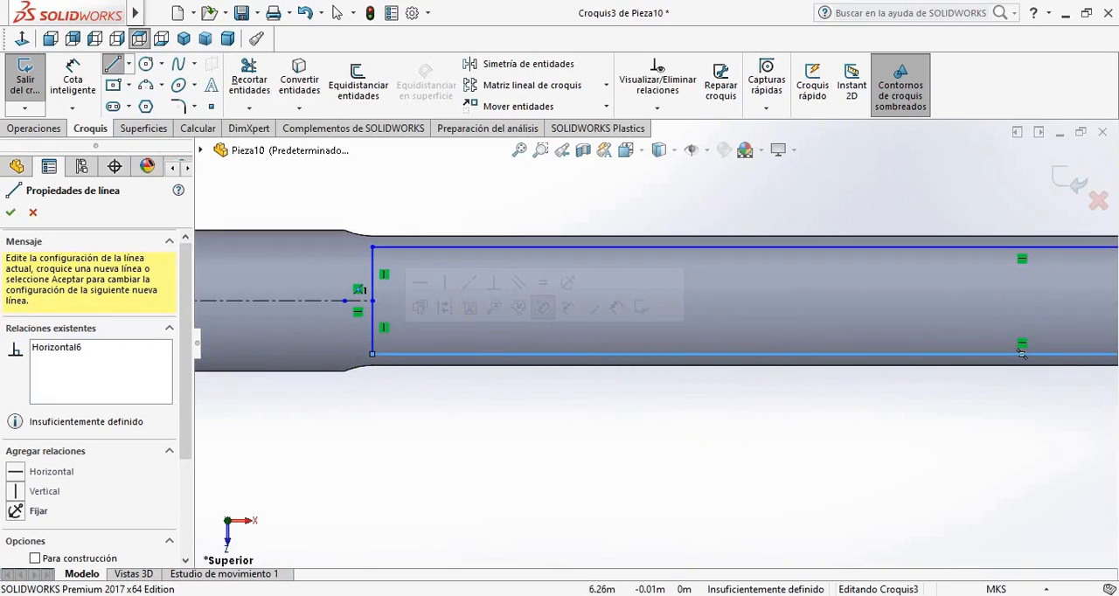
pyautogui.click(10, 213)
# Cut-extrude the long rectangle through all in both directions, and return the bar to the front view
pyautogui.click(34, 128)
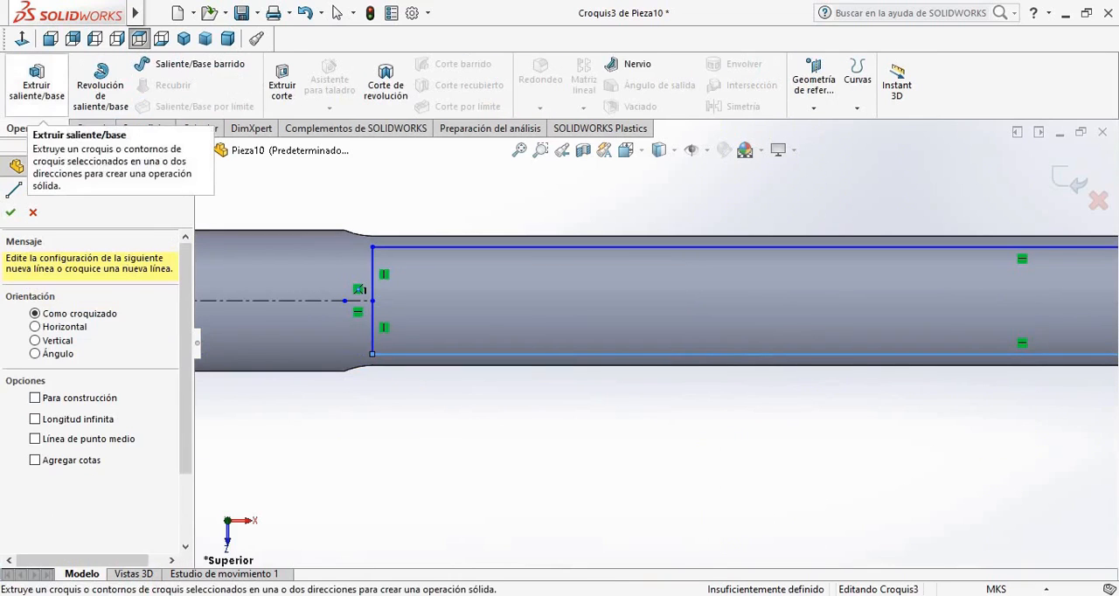
pyautogui.click(282, 83)
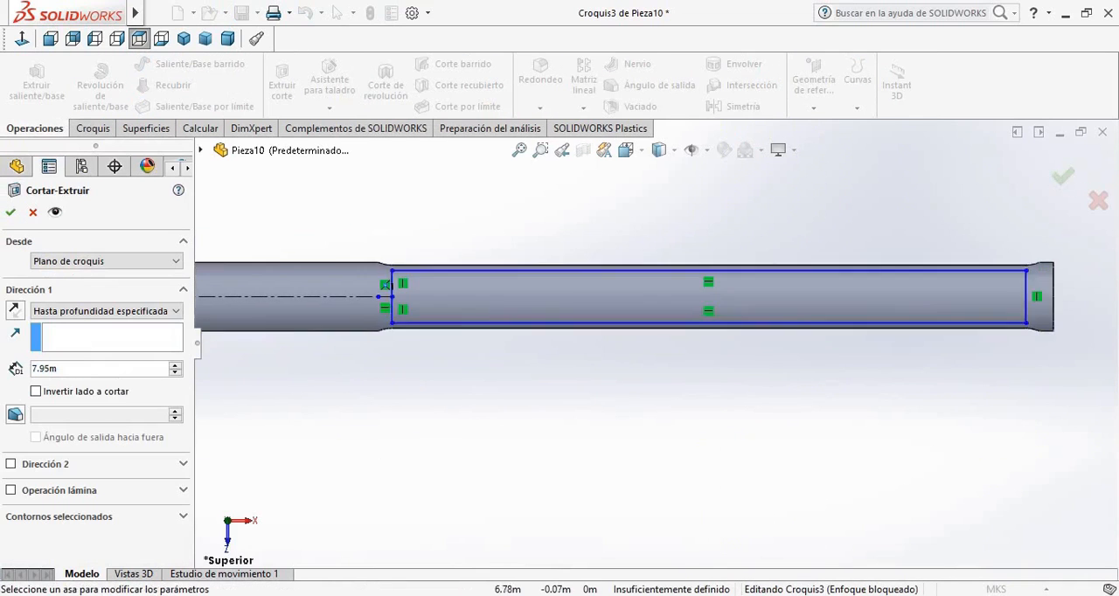
pyautogui.click(70, 347)
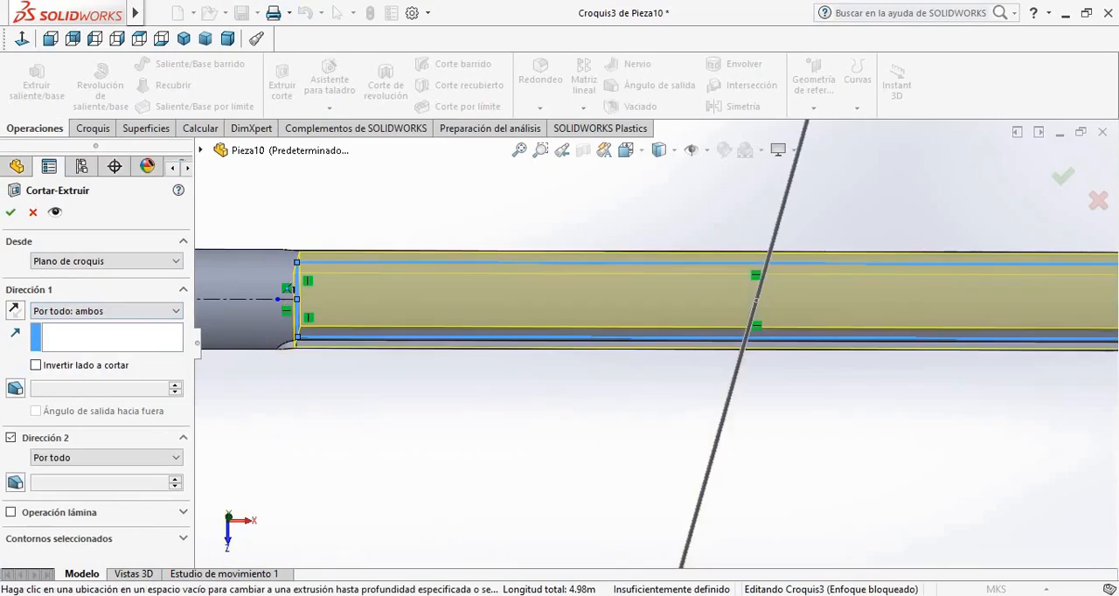
pyautogui.press('Return')
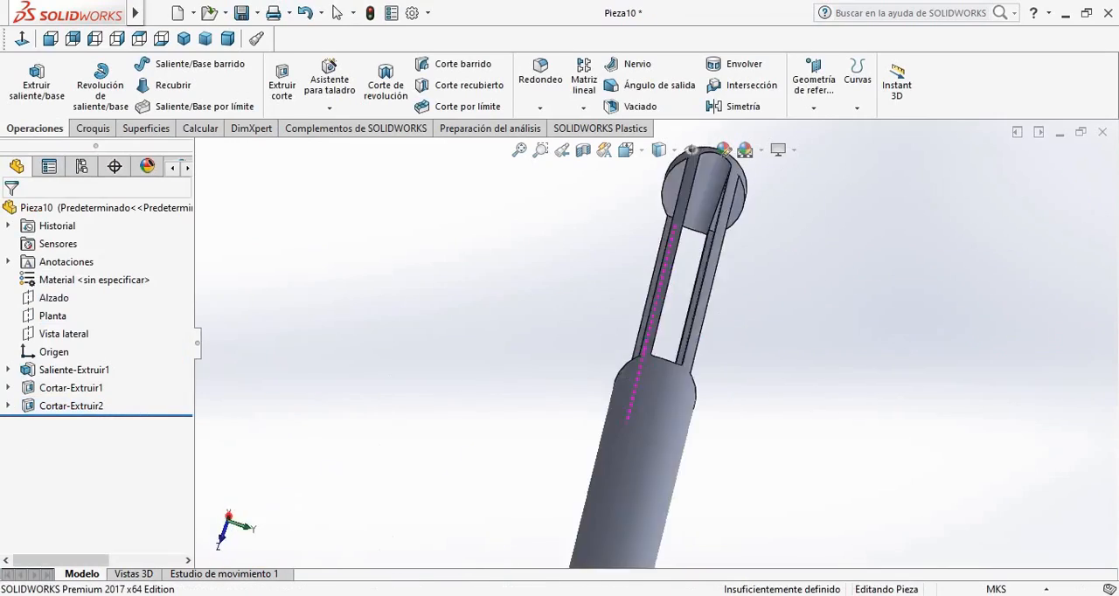
pyautogui.moveTo(645, 348); pyautogui.dragTo(617, 364, button='middle')
pyautogui.hotkey('ctrl', '1')
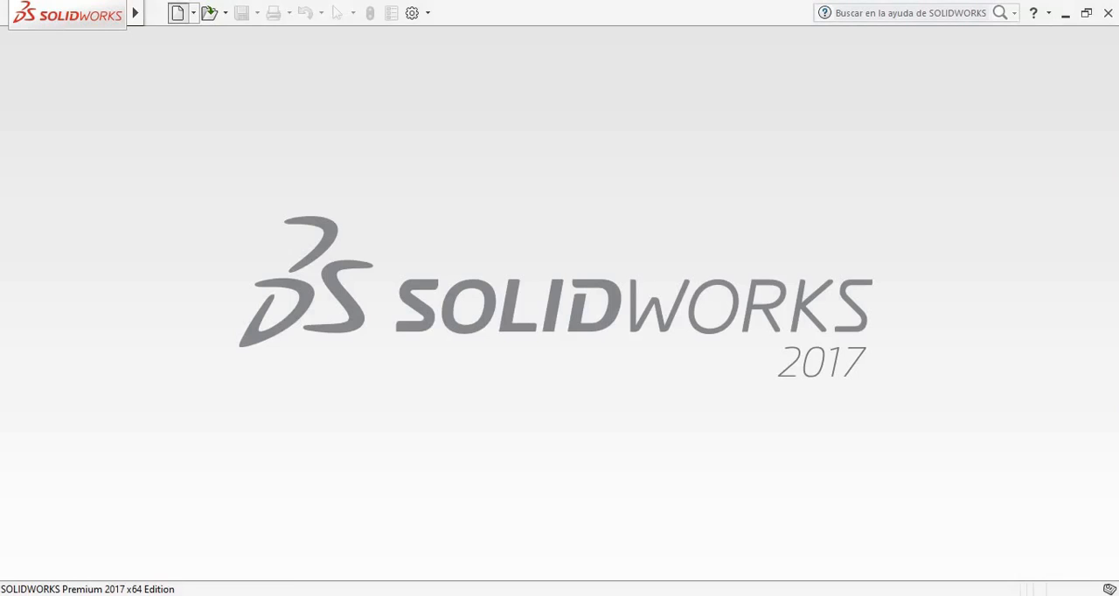
# Create a new part document and set its units to MKS (metre, kilogram, second)
pyautogui.click(177, 12)
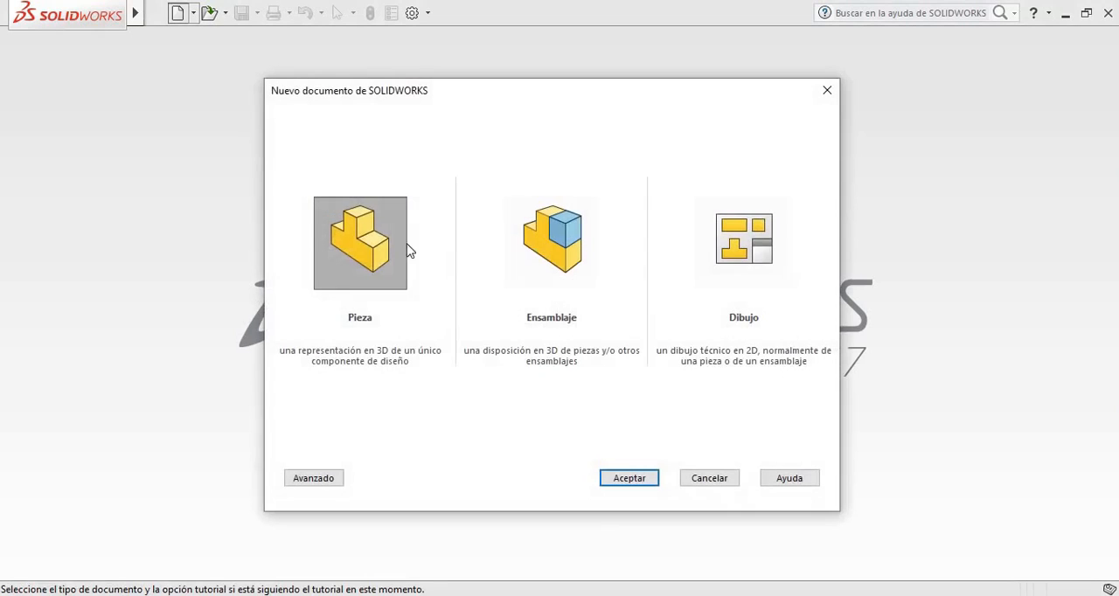
pyautogui.click(627, 480)
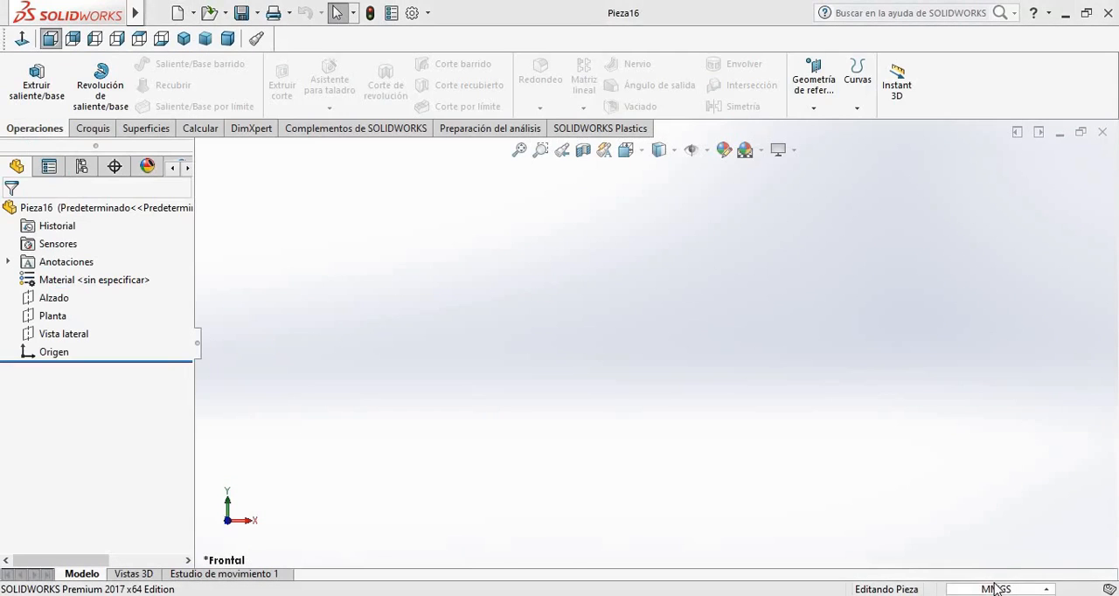
pyautogui.click(989, 588)
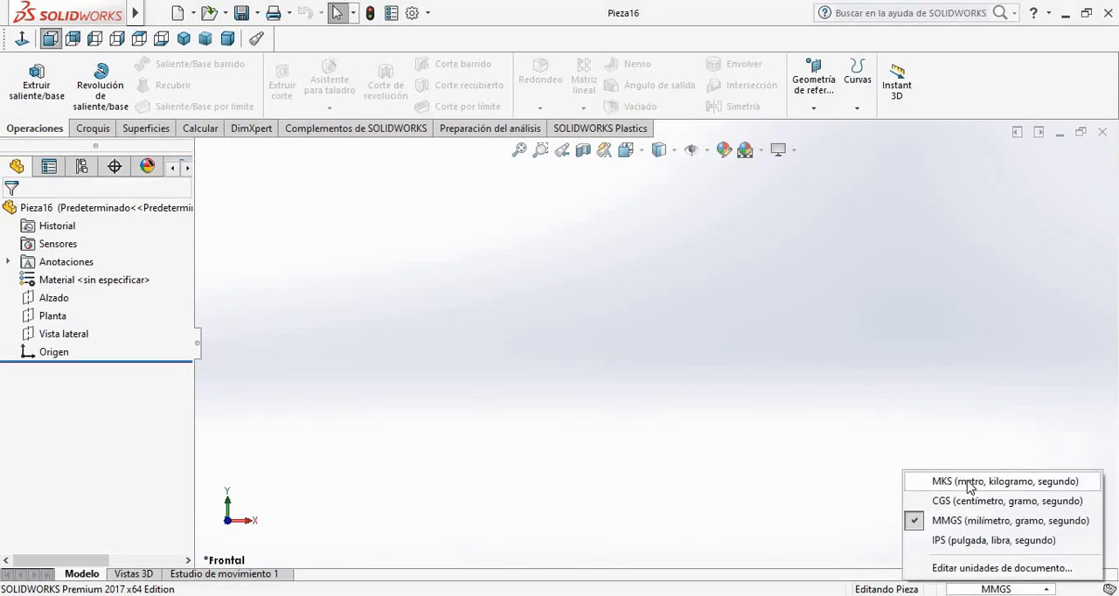
pyautogui.click(969, 482)
# Sketch on the Alzado plane a vertical line about 0.25 m up from the origin and a horizontal line about 0.23 m from its top
pyautogui.click(54, 298)
pyautogui.click(95, 277)
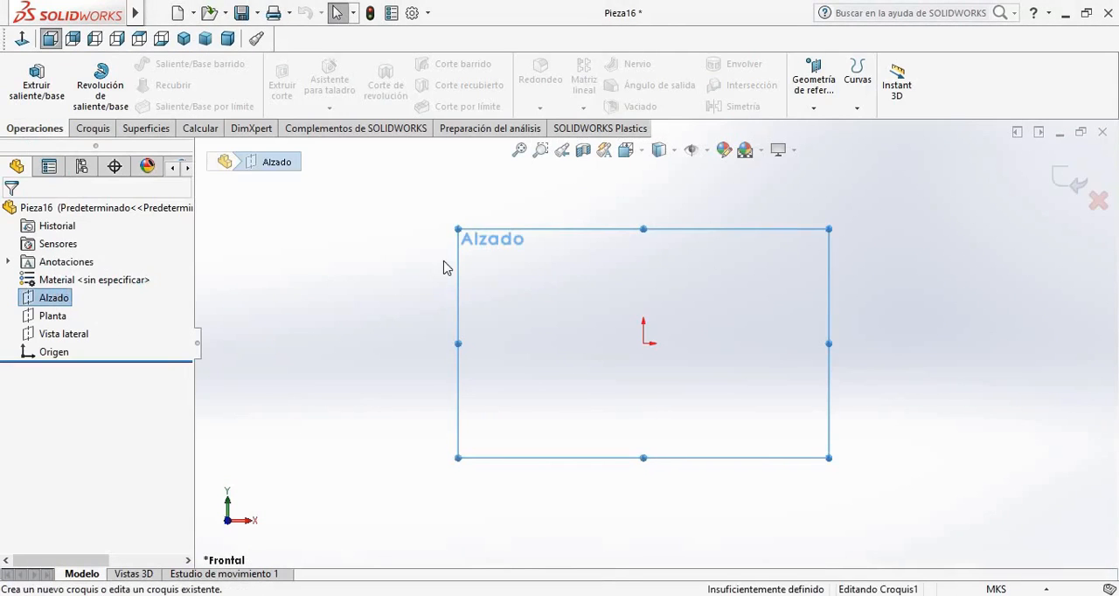
pyautogui.click(645, 344)
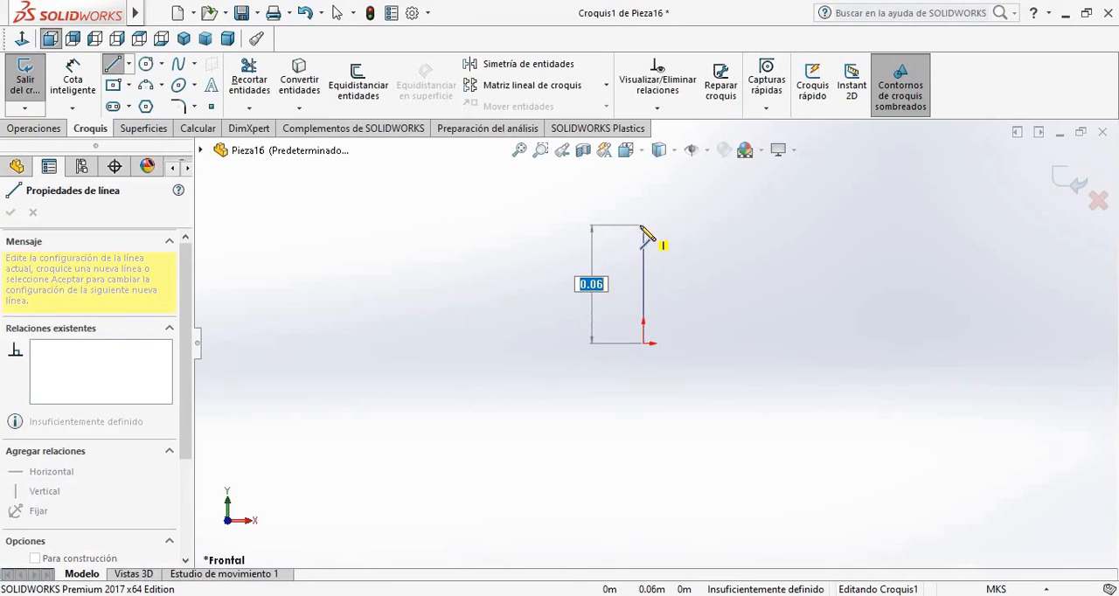
pyautogui.press('Return')
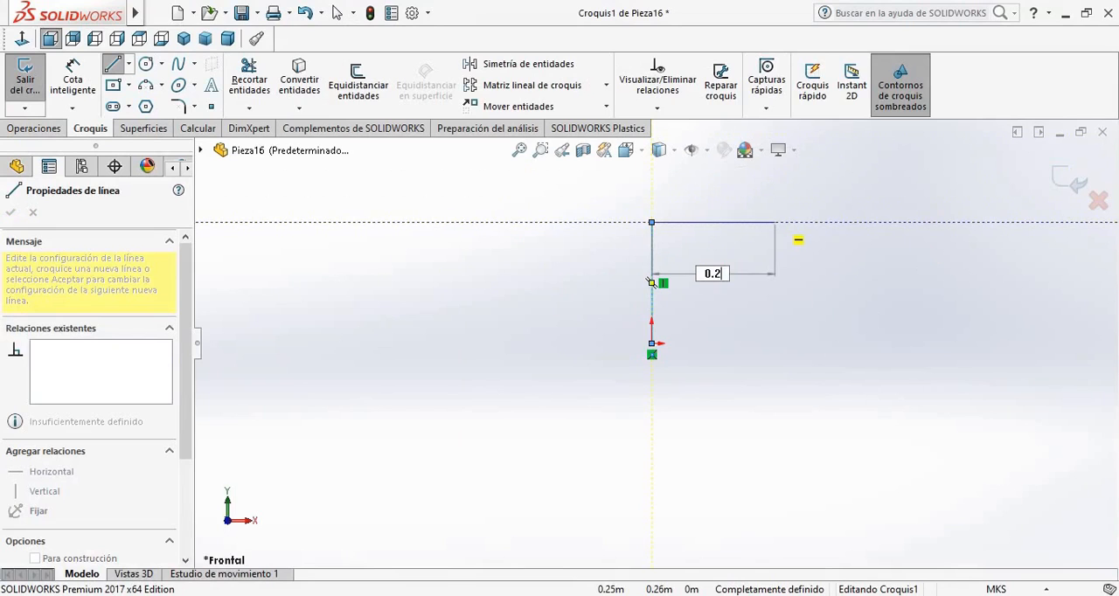
pyautogui.write('0.2')
pyautogui.press('Return')
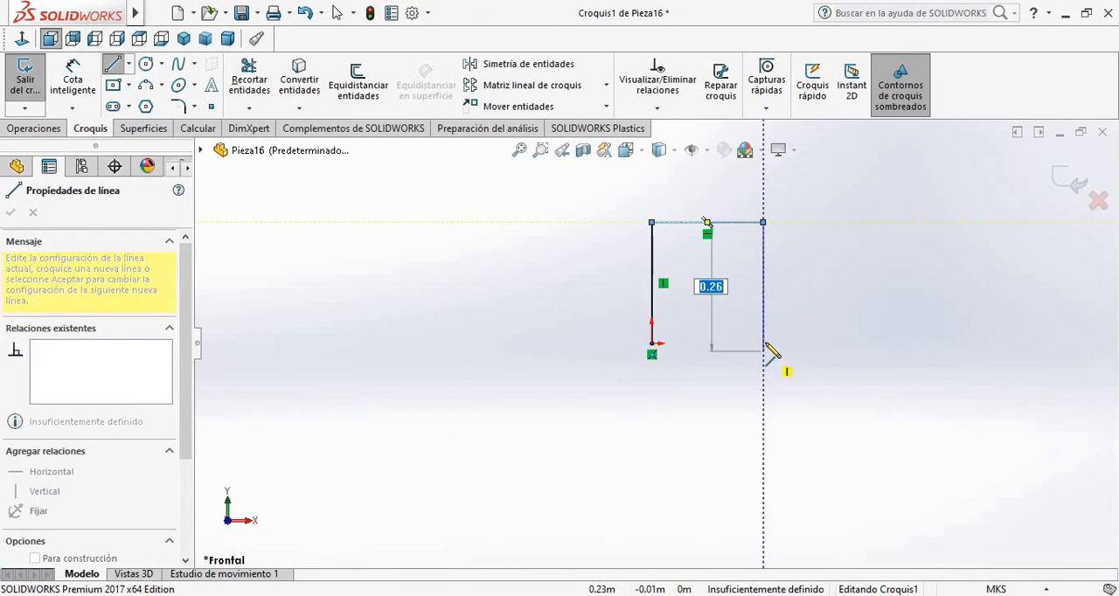
# Close the rectangle back to the origin and extrude it as a 0.19 m block with the Plano medio end condition
pyautogui.click(764, 344)
pyautogui.click(652, 343)
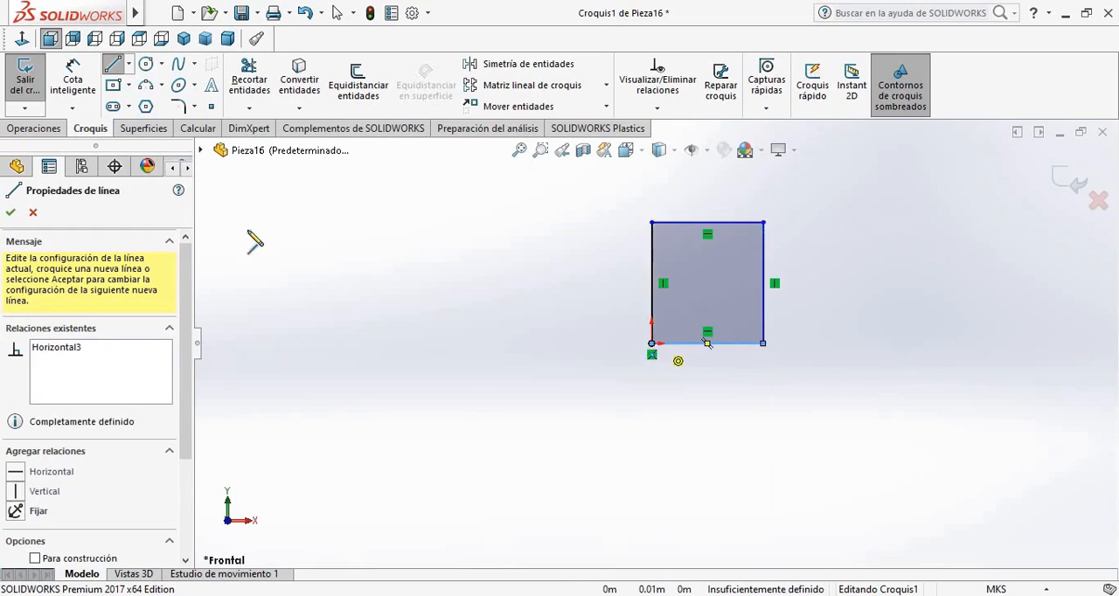
pyautogui.click(33, 129)
pyautogui.click(35, 83)
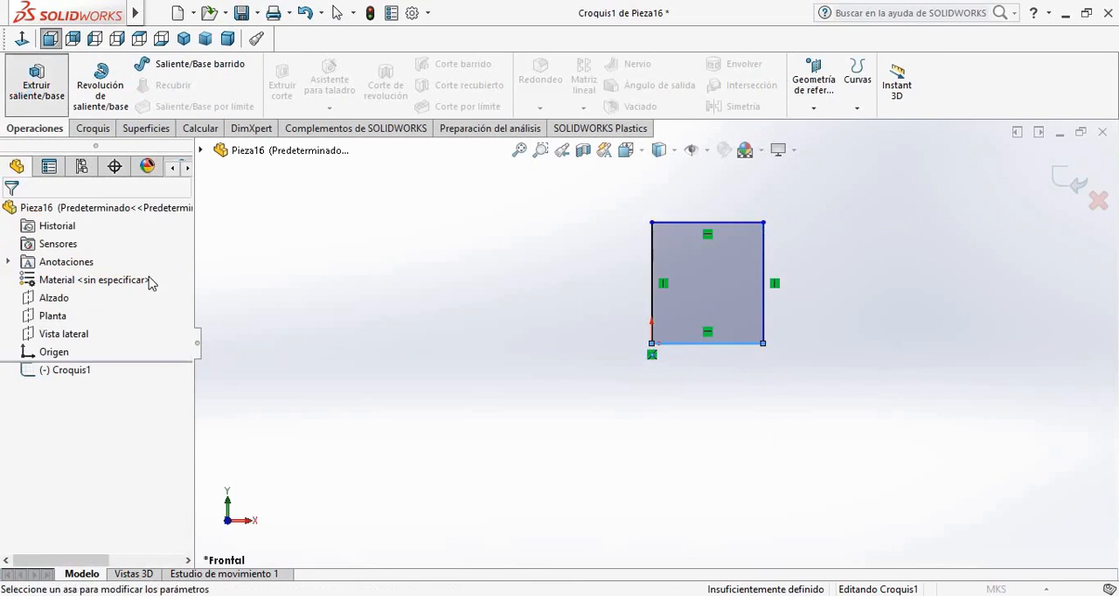
pyautogui.click(114, 313)
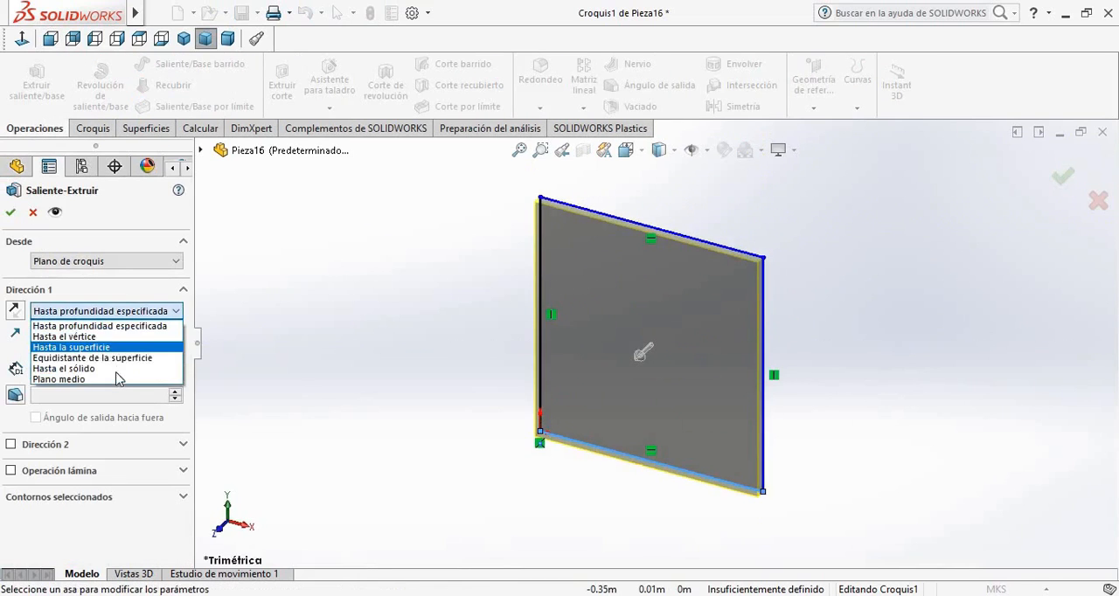
pyautogui.click(106, 379)
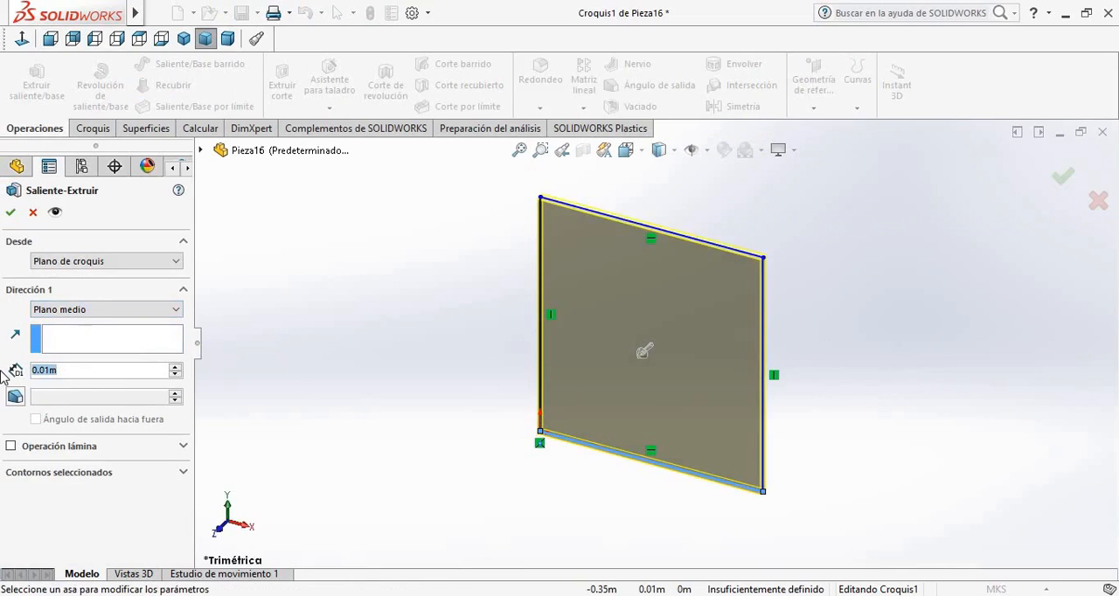
pyautogui.write('0.19')
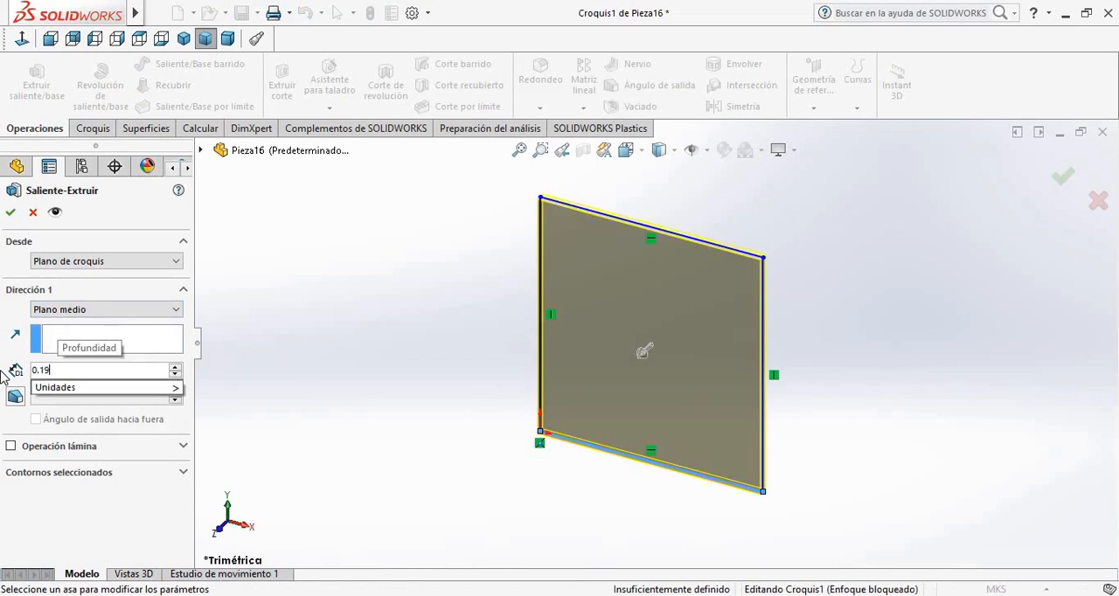
pyautogui.press('Return')
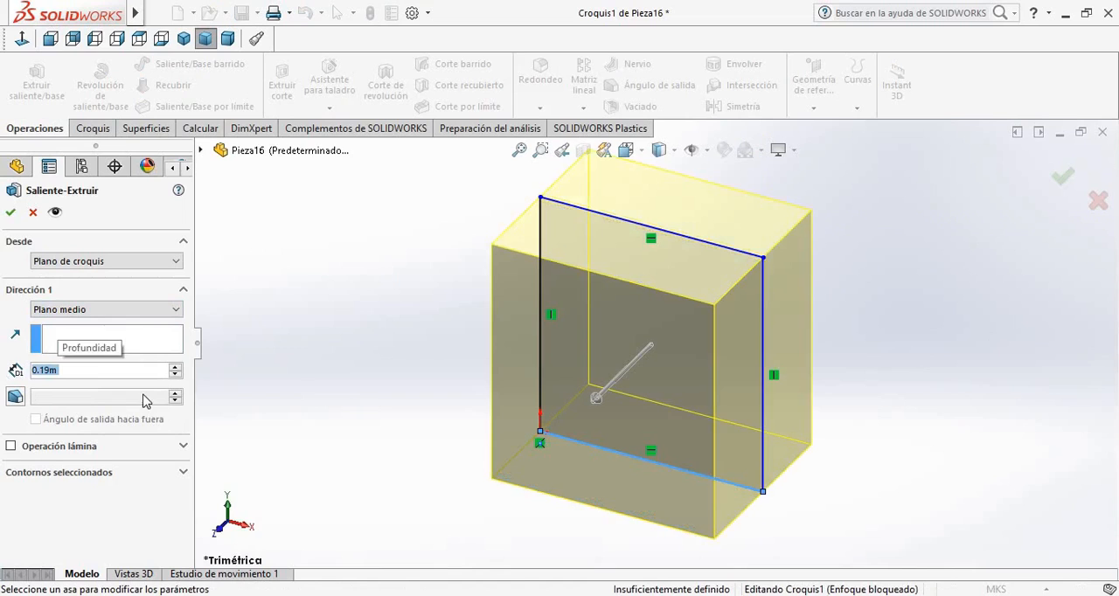
pyautogui.click(11, 214)
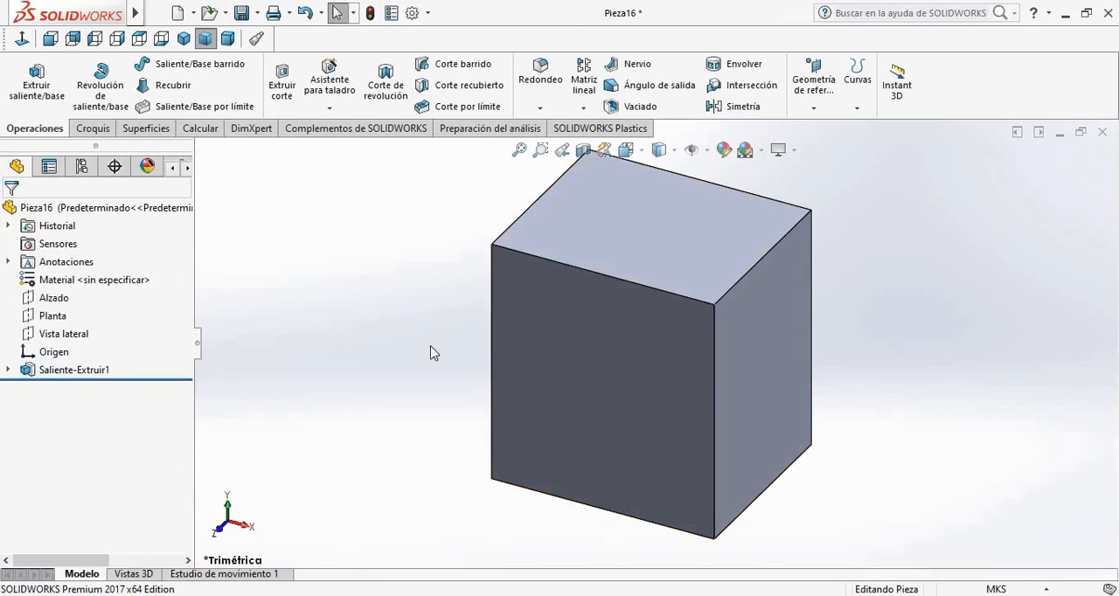
# Start a sketch on the block's front face and draw a vertical construction line between the midpoints of its upper and lower edges
pyautogui.hotkey('ctrl', '1')
pyautogui.click(681, 291)
pyautogui.click(755, 255)
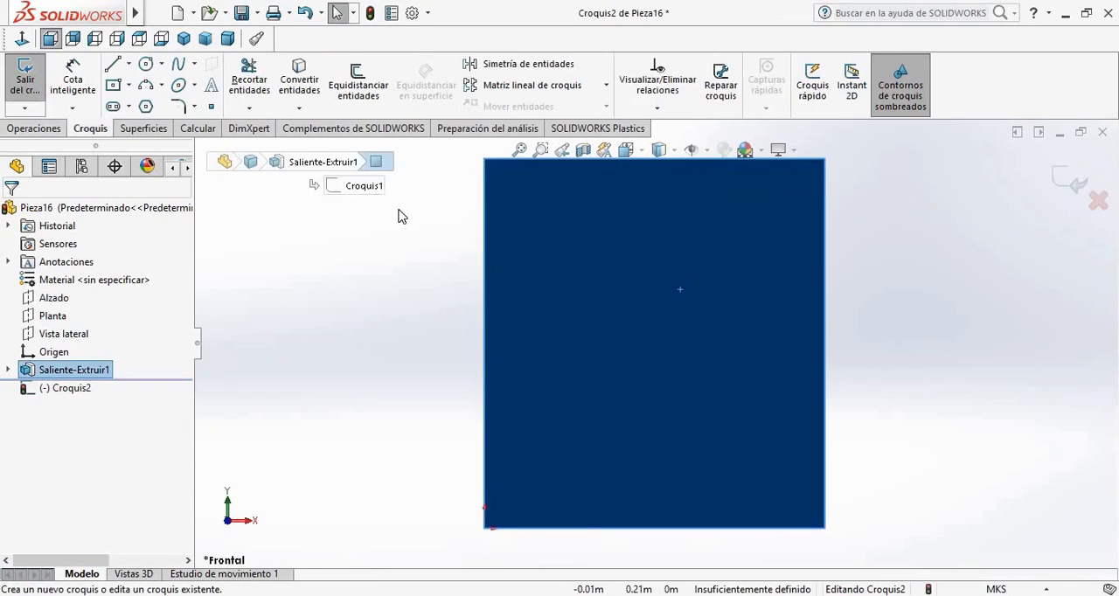
pyautogui.click(399, 210)
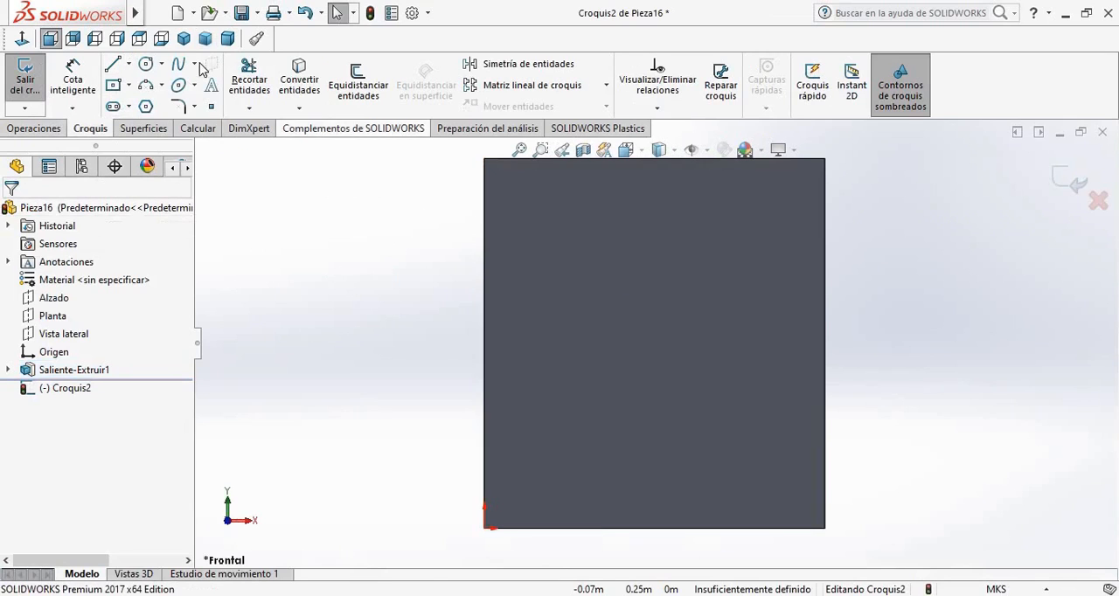
pyautogui.click(129, 64)
pyautogui.click(150, 103)
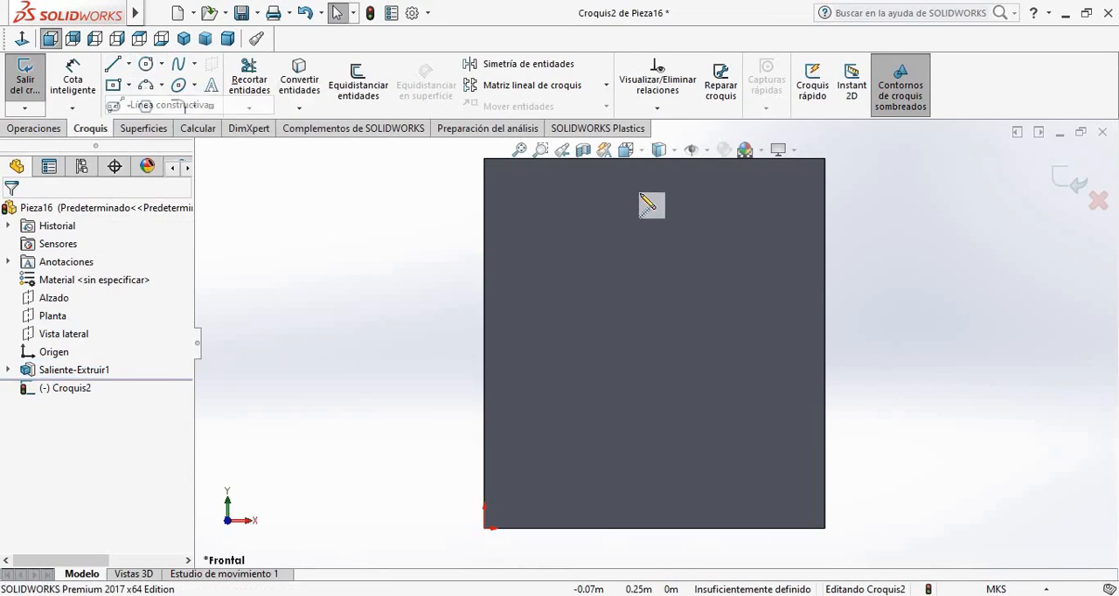
pyautogui.click(656, 161)
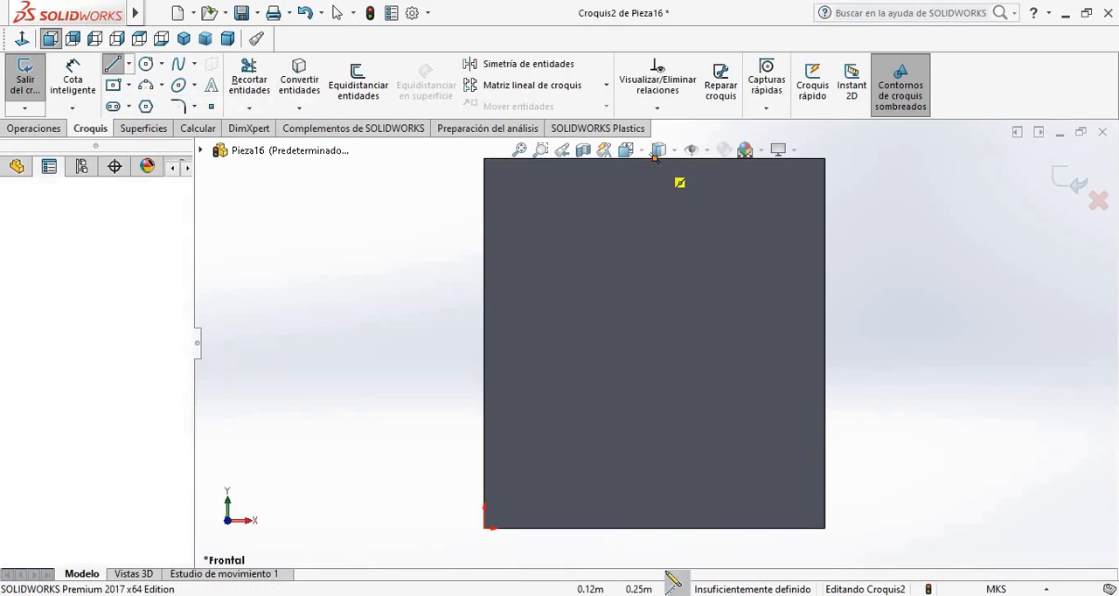
pyautogui.click(655, 529)
pyautogui.press('Escape')
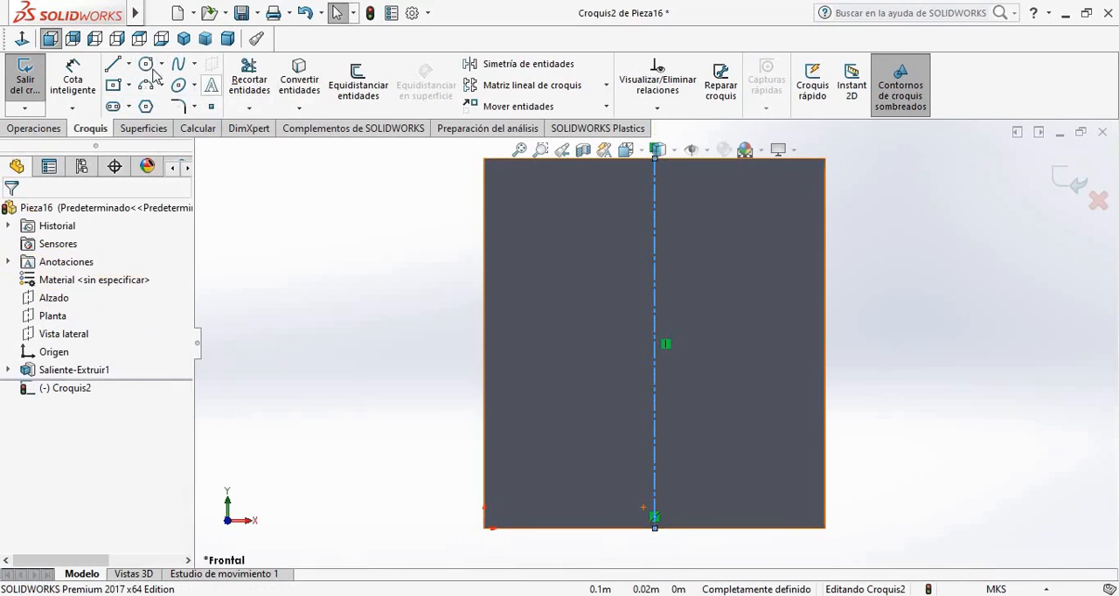
# Add a horizontal construction line joining the midpoints of the front face's two vertical edges
pyautogui.click(128, 64)
pyautogui.click(165, 107)
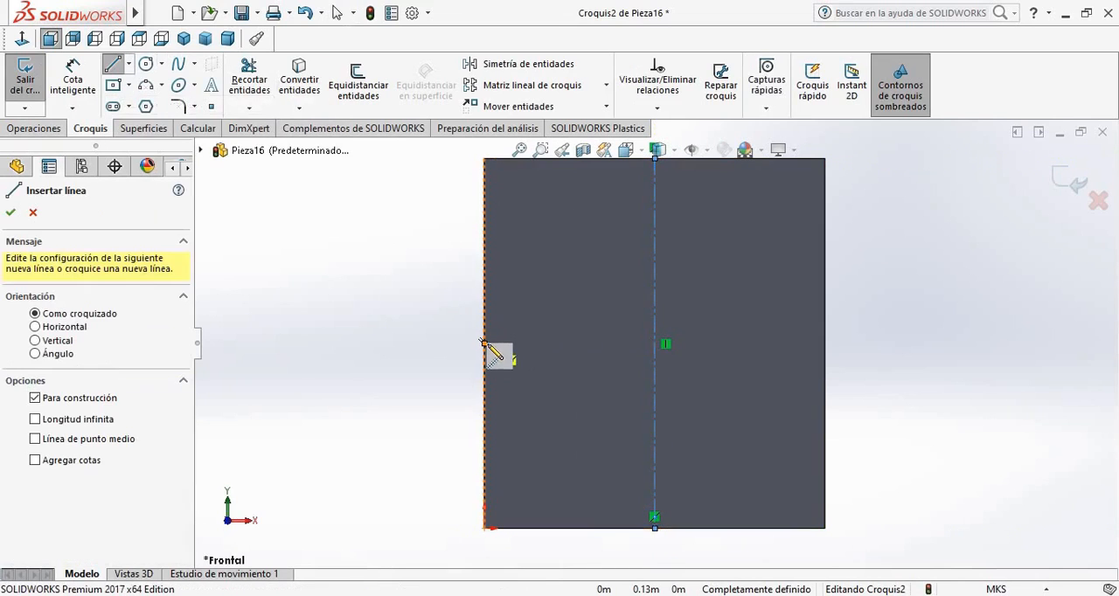
pyautogui.click(483, 343)
pyautogui.click(824, 343)
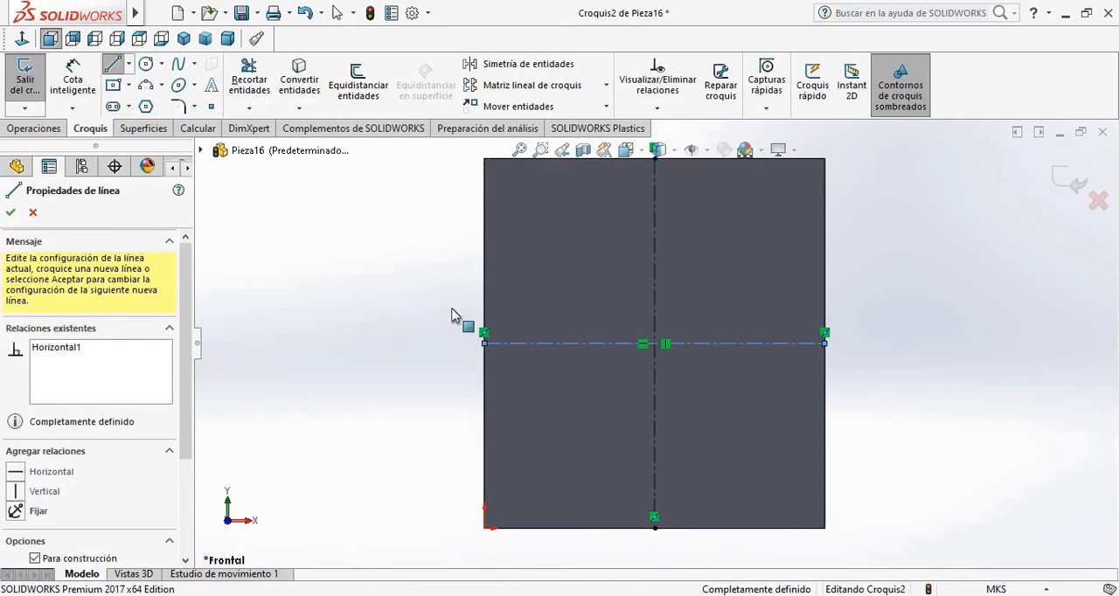
pyautogui.press('Escape')
# Sketch a circle centred where the construction lines cross, with a diameter slightly under half the face's width
pyautogui.click(145, 64)
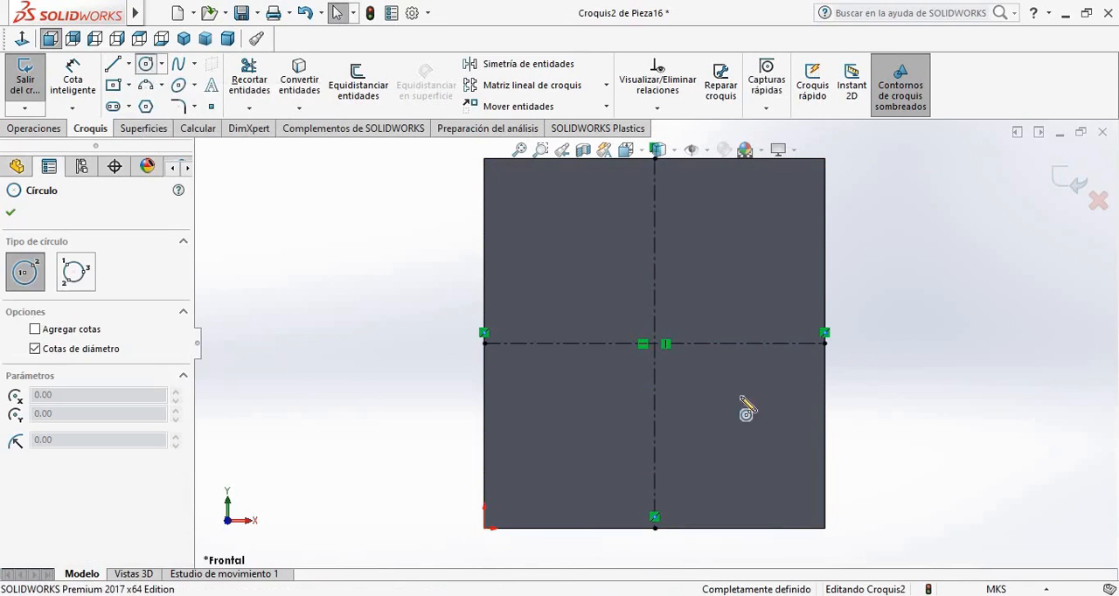
pyautogui.click(655, 343)
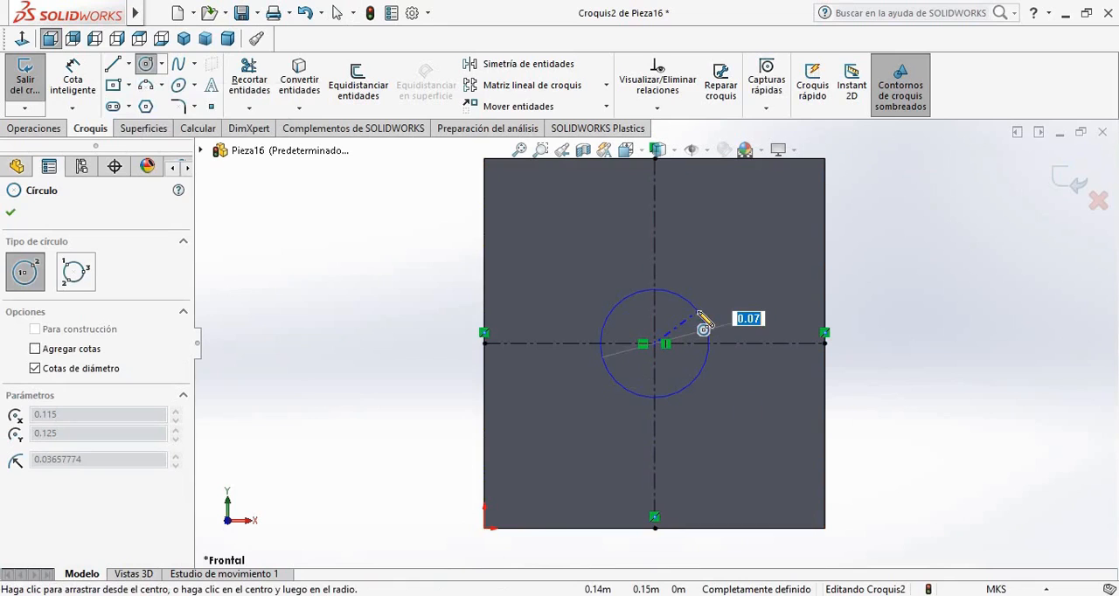
pyautogui.click(718, 309)
pyautogui.press('Escape')
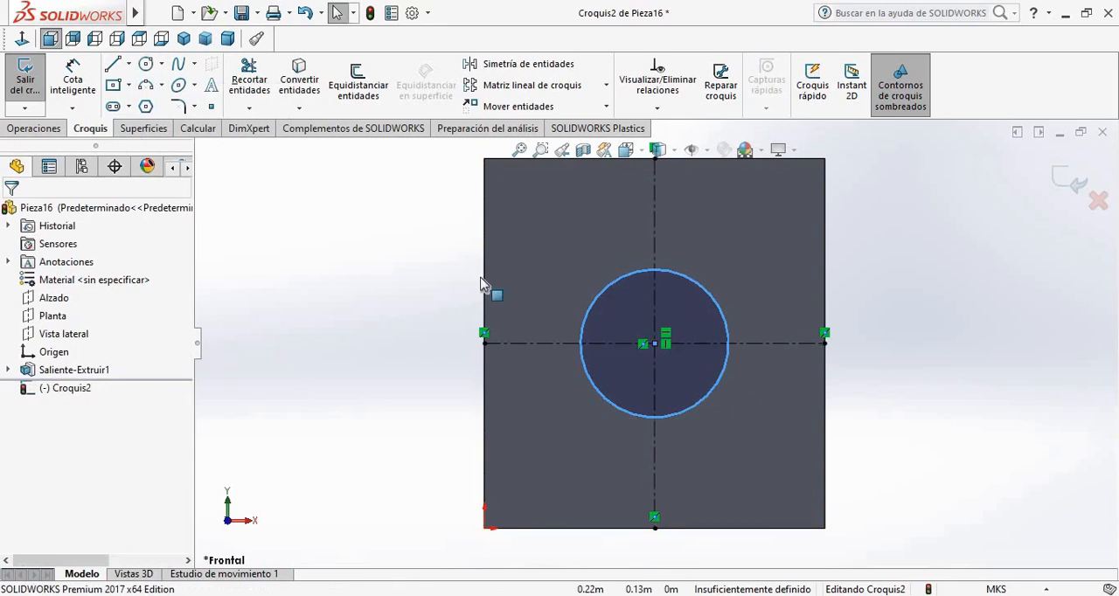
pyautogui.click(35, 129)
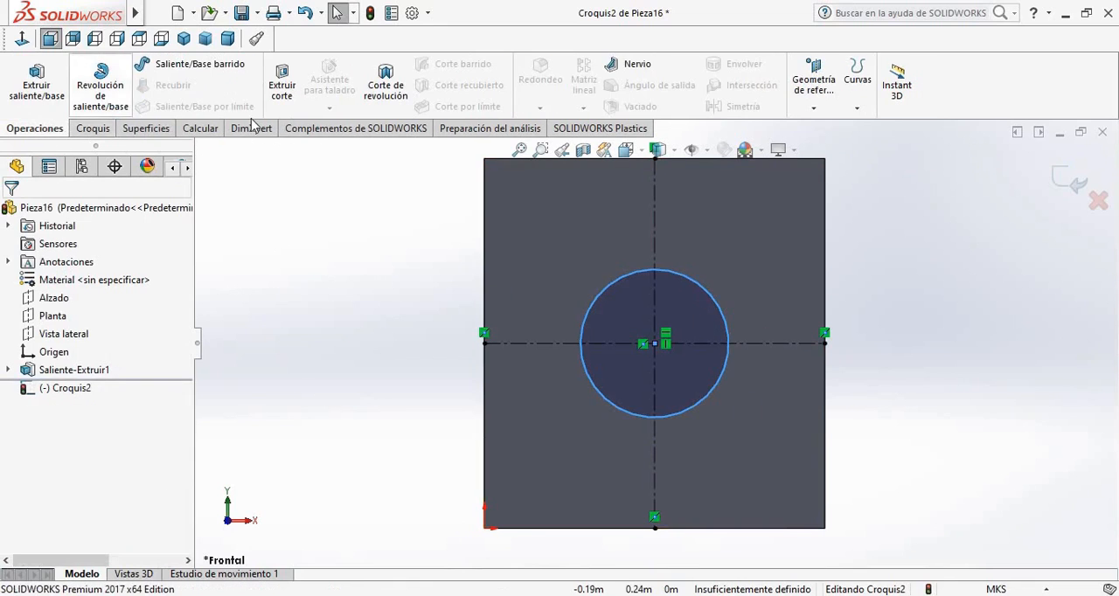
pyautogui.moveTo(608, 473); pyautogui.dragTo(568, 455, button='middle')
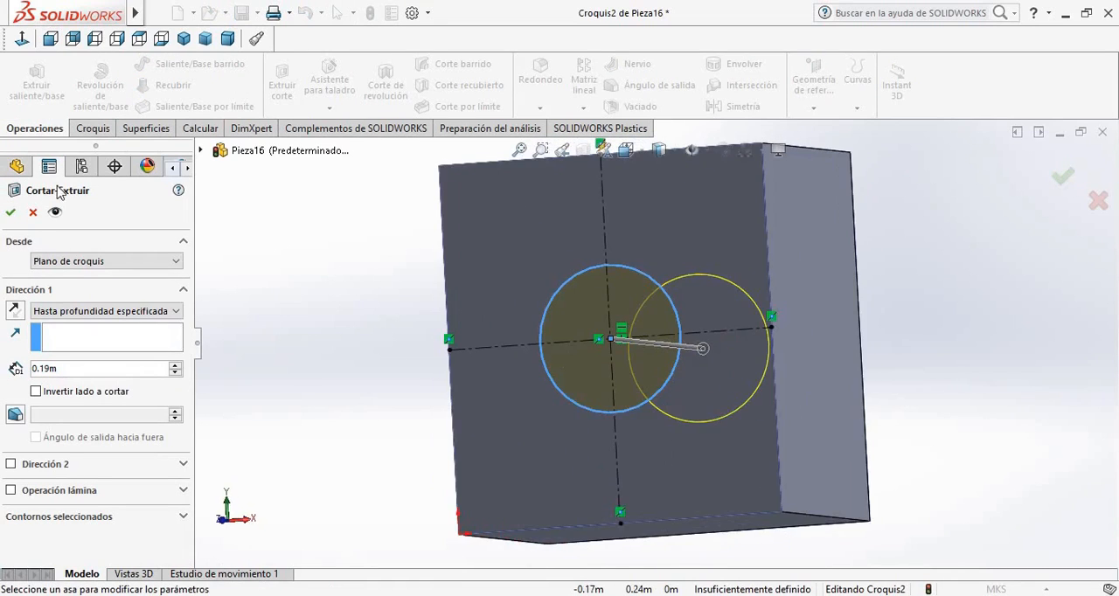
pyautogui.click(33, 214)
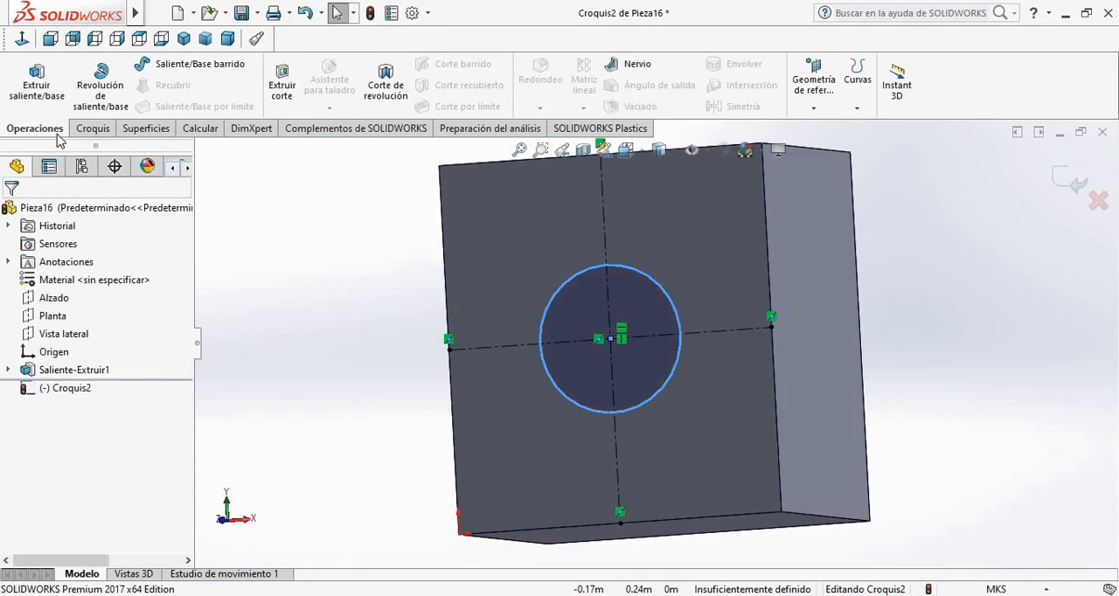
# Extrude the circle outward from the front face by 0.10 m as a boss merged with the block
pyautogui.click(37, 83)
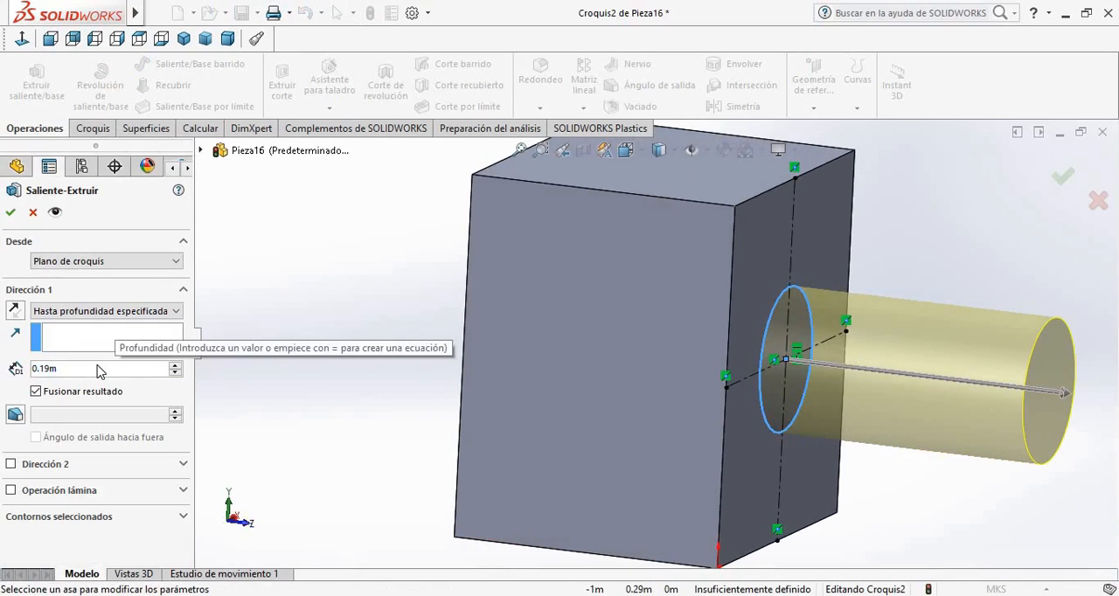
pyautogui.doubleClick(77, 368)
pyautogui.write('0.1')
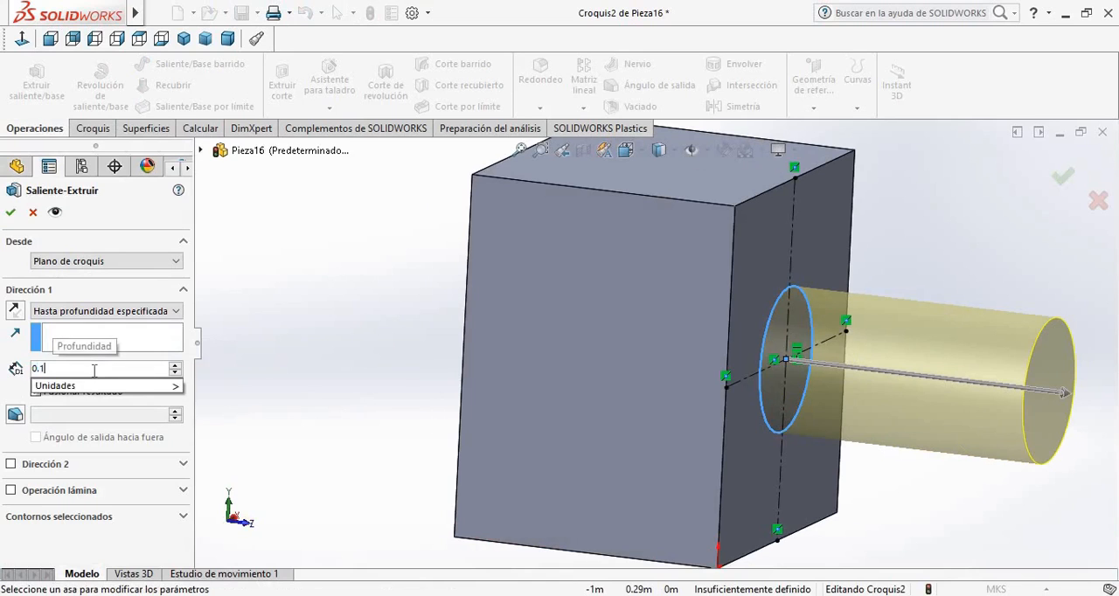
pyautogui.press('Return')
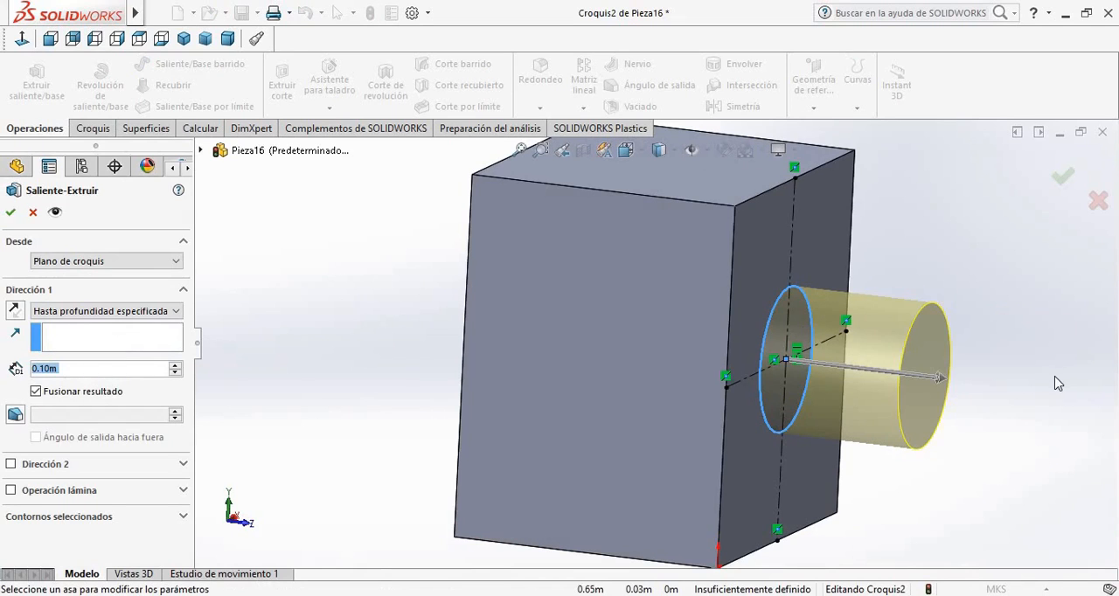
pyautogui.moveTo(1058, 383)
pyautogui.mouseDown(button='middle')
pyautogui.moveTo(954, 370)
pyautogui.moveTo(884, 434)
pyautogui.moveTo(970, 433)
pyautogui.moveTo(949, 432)
pyautogui.mouseUp(button='middle')
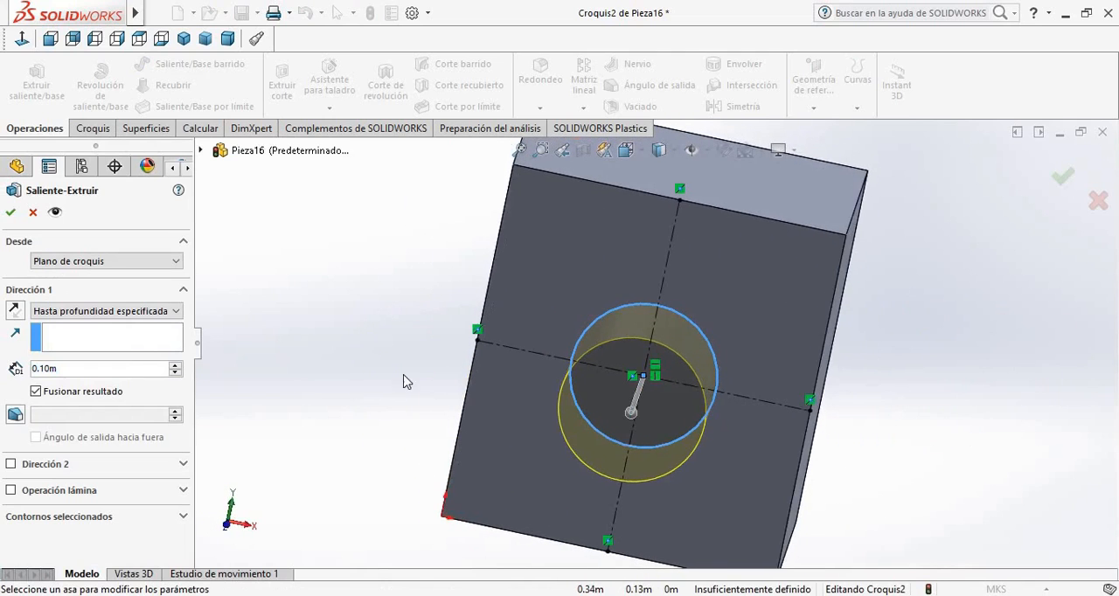
pyautogui.click(11, 211)
pyautogui.press('f')
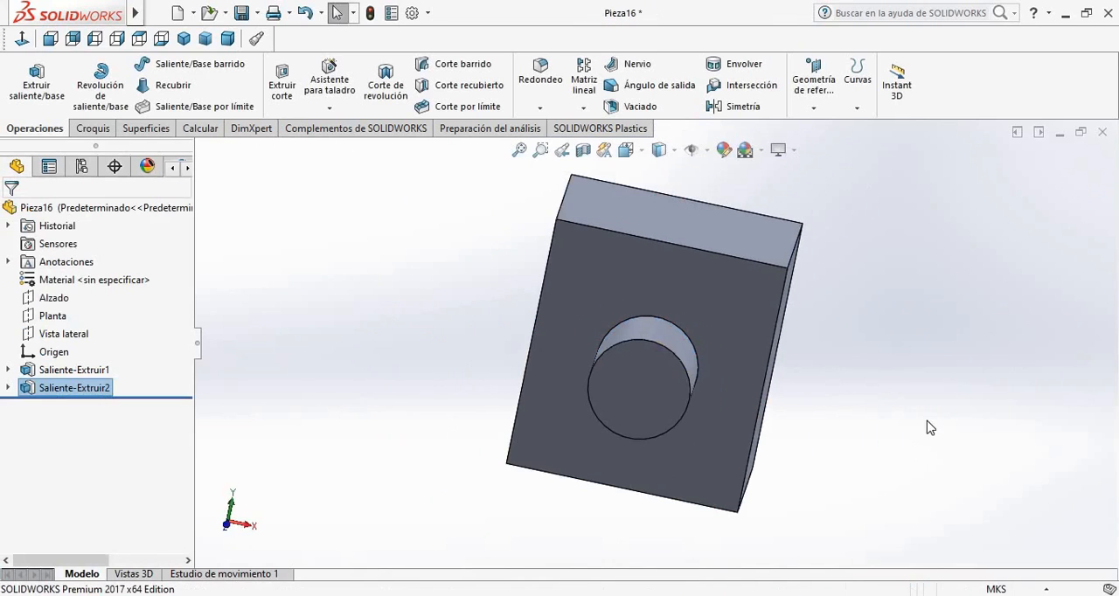
# Mirror the cylindrical boss about the Alzado plane onto the block's opposite face
pyautogui.hotkey('ctrl', '1')
pyautogui.click(744, 106)
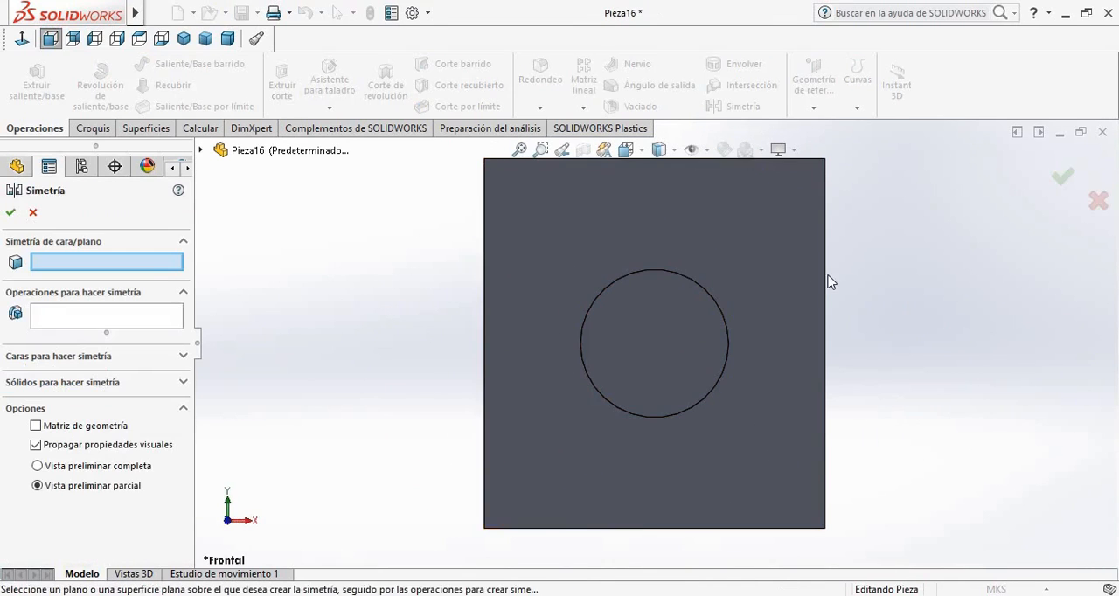
pyautogui.moveTo(865, 400); pyautogui.dragTo(408, 340, button='middle')
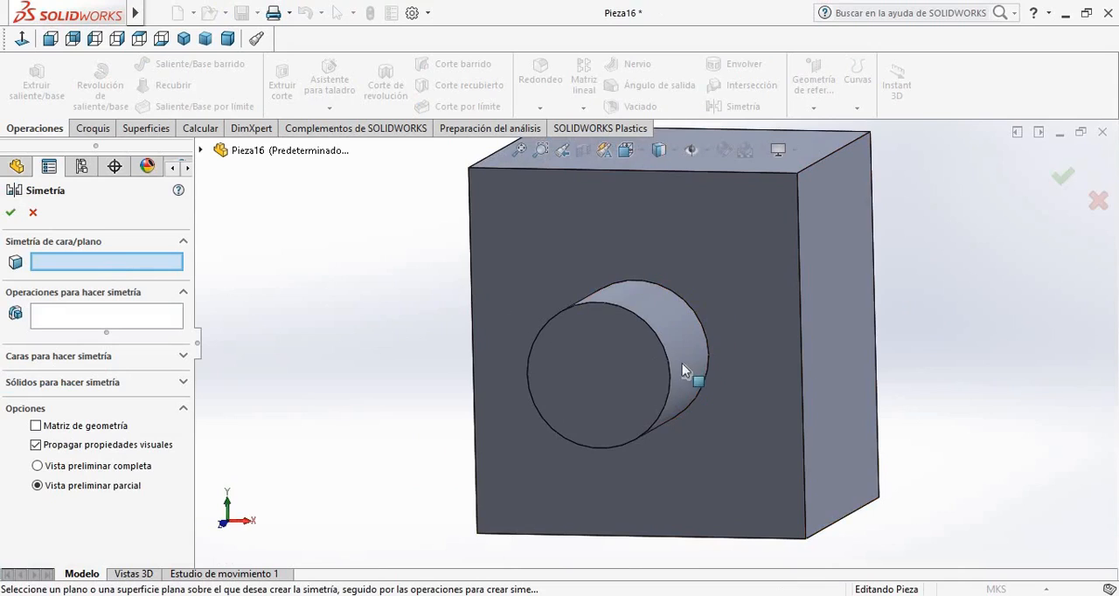
pyautogui.click(131, 315)
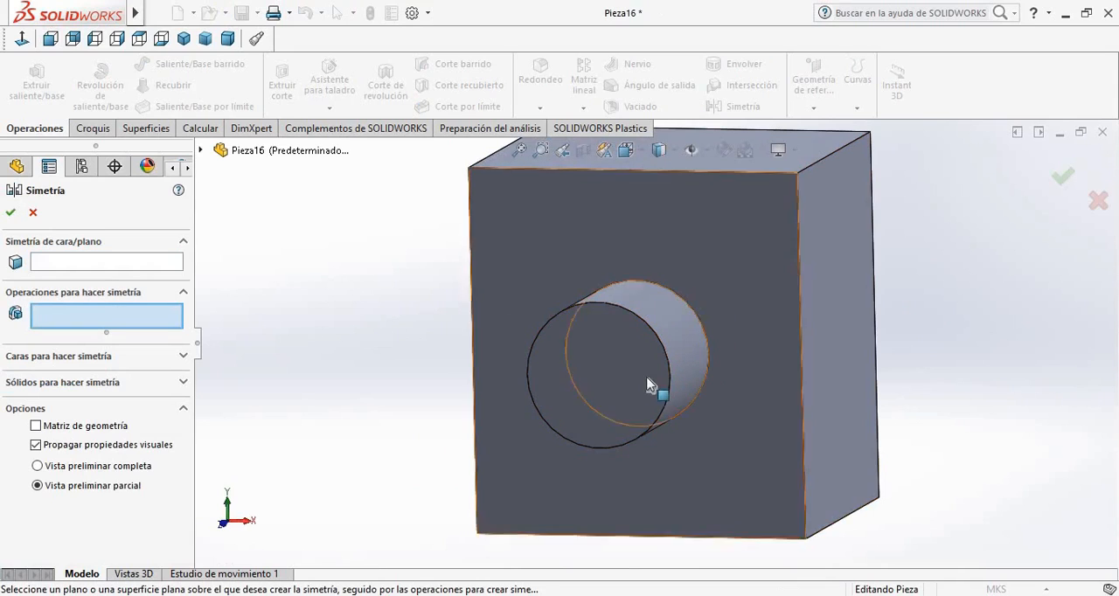
pyautogui.click(654, 376)
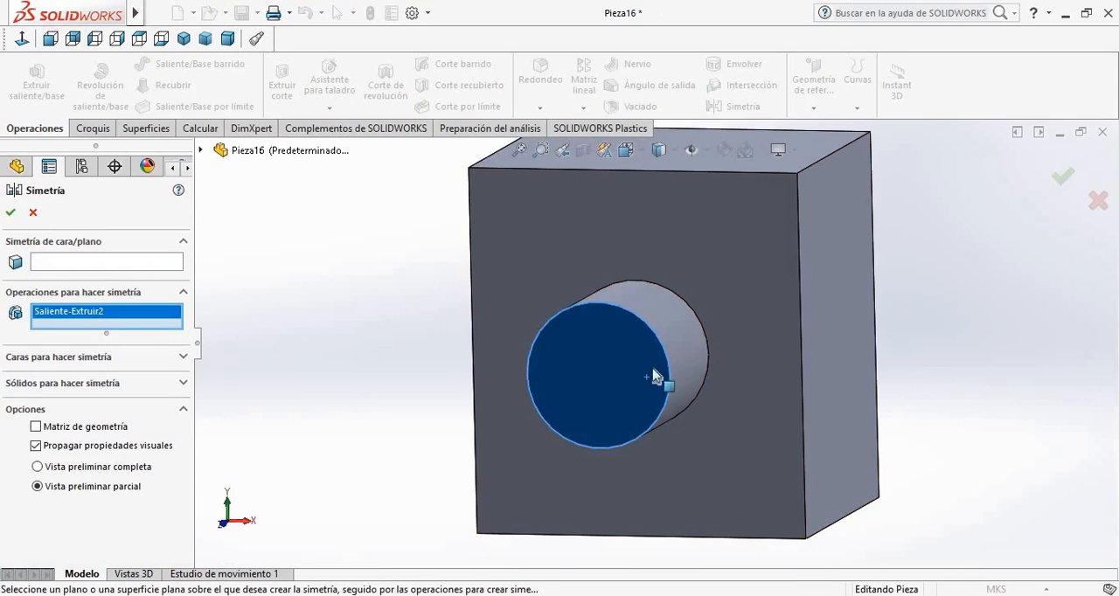
pyautogui.click(99, 264)
pyautogui.click(201, 150)
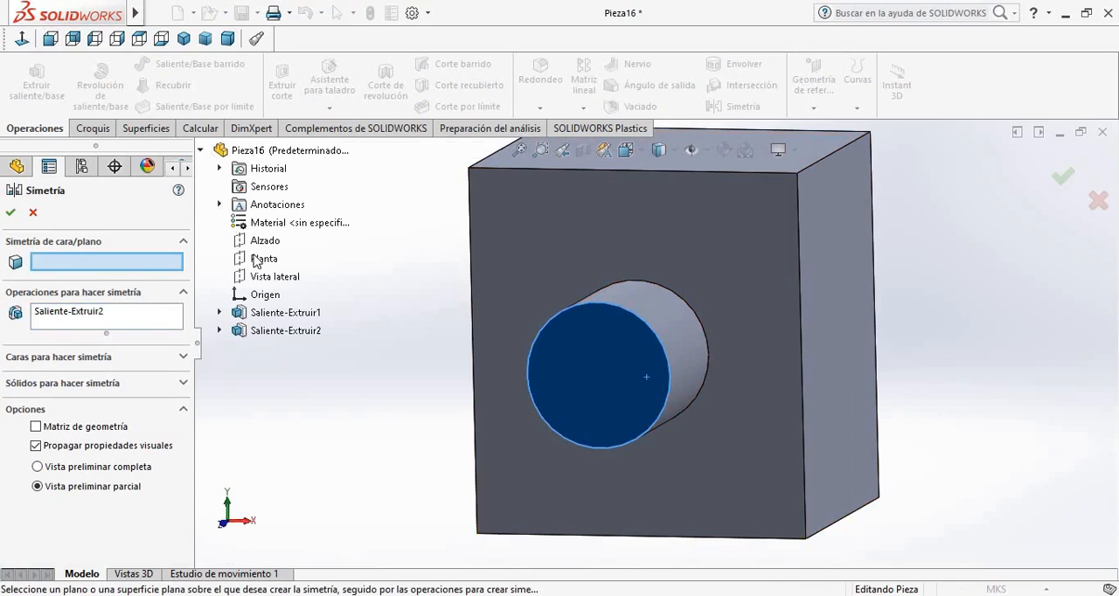
pyautogui.click(264, 241)
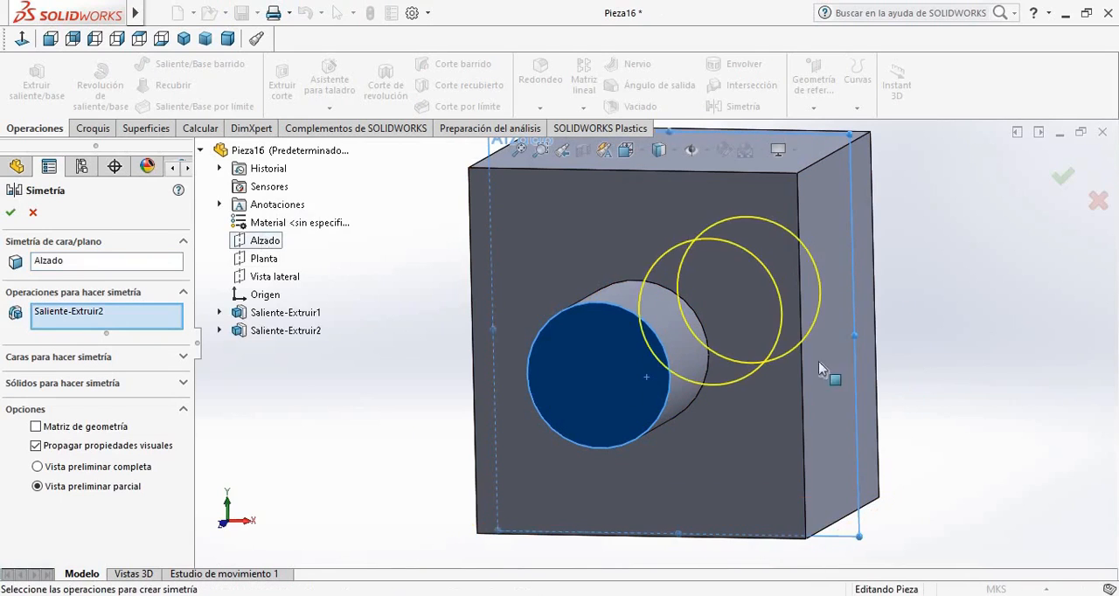
pyautogui.click(11, 213)
# Start a new sketch on the block's top face and clear the face selection
pyautogui.moveTo(1009, 370); pyautogui.dragTo(927, 429, button='middle')
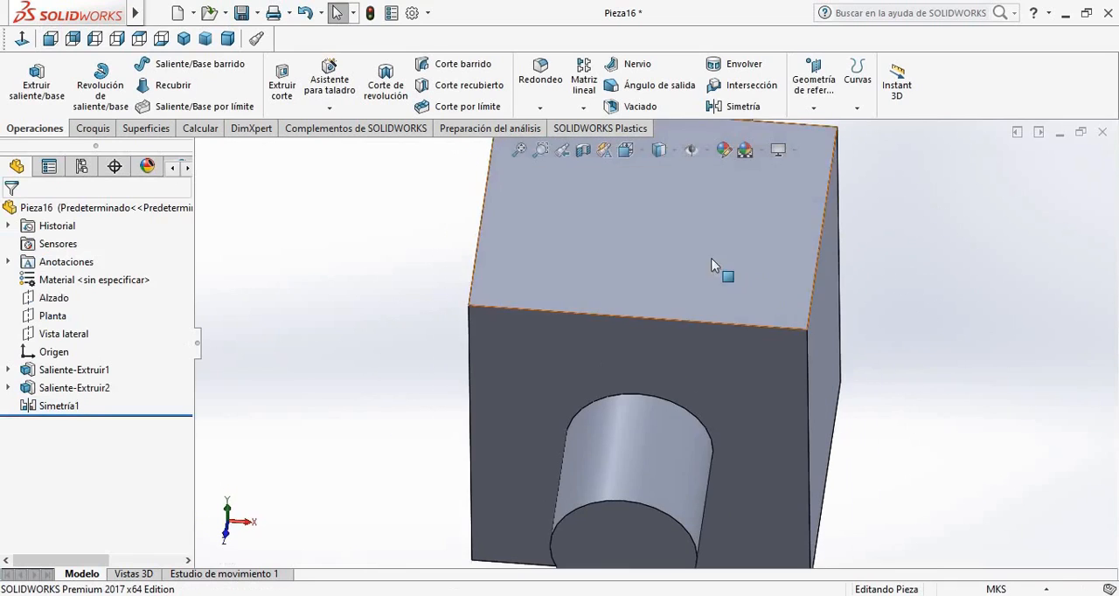
pyautogui.click(711, 263)
pyautogui.scroll(2, 783, 265)
pyautogui.click(765, 252)
pyautogui.click(832, 209)
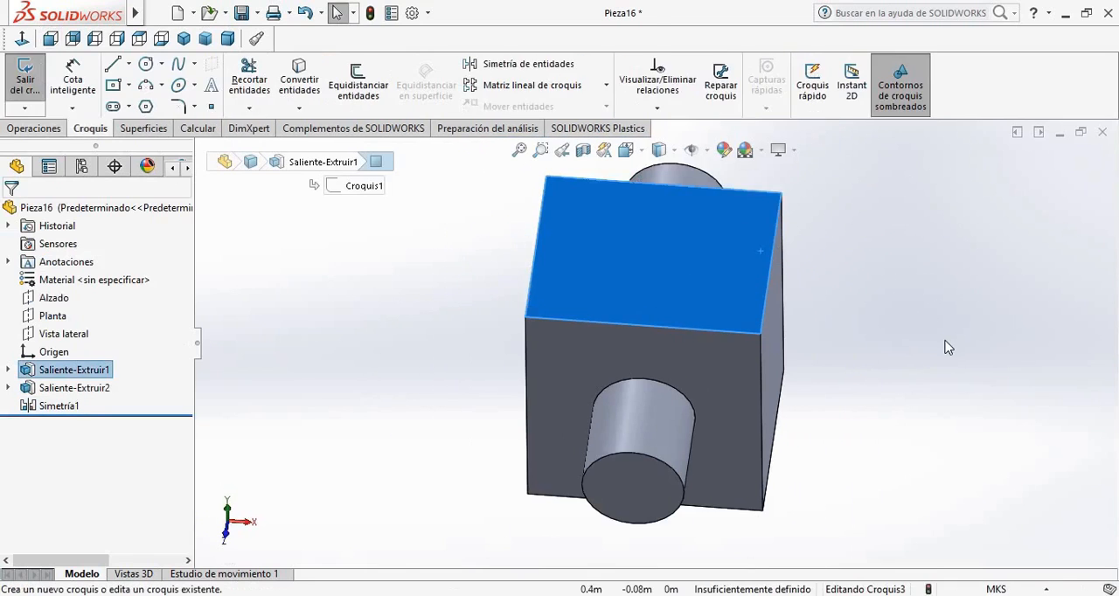
pyautogui.click(946, 341)
pyautogui.scroll(-1, 945, 341)
pyautogui.click(536, 245)
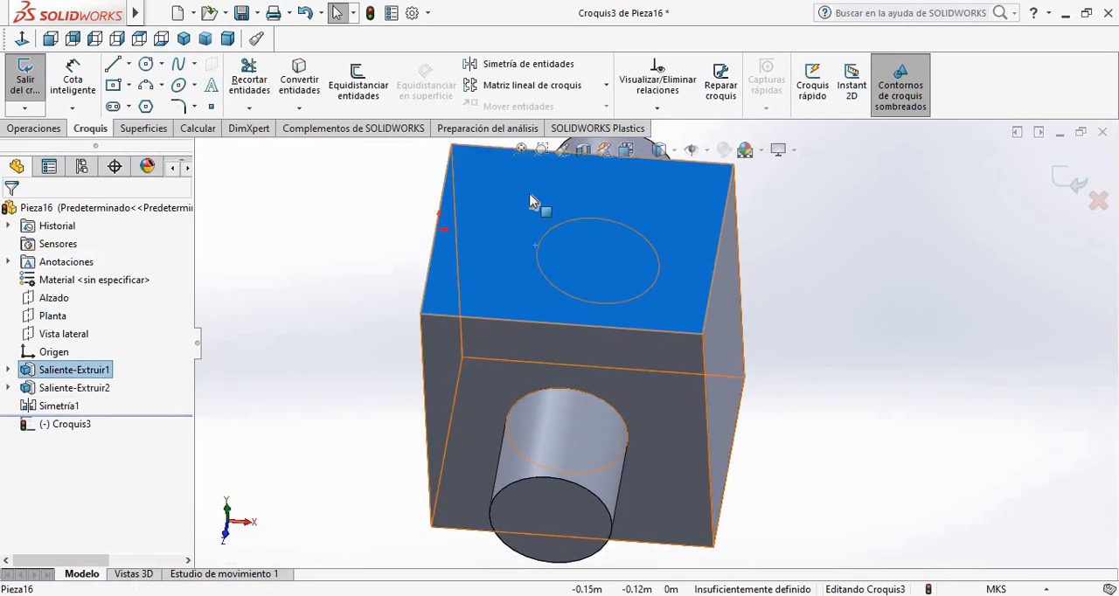
pyautogui.rightClick(669, 219)
pyautogui.click(627, 268)
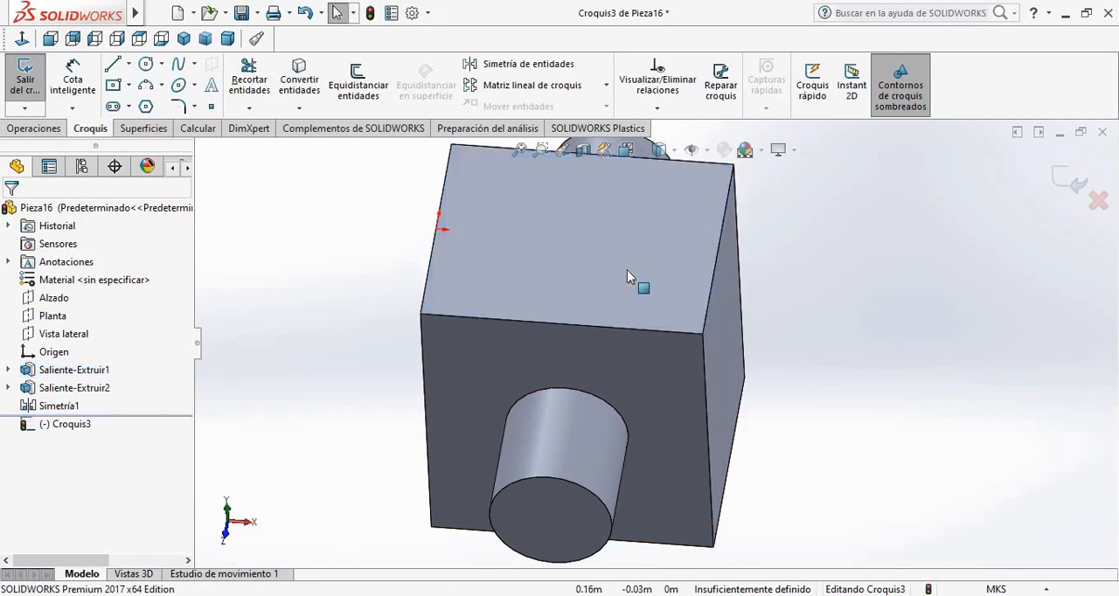
# Draw a horizontal construction line across the top face, from the origin to the midpoint of the opposite edge
pyautogui.moveTo(628, 377); pyautogui.dragTo(638, 251, button='middle')
pyautogui.hotkey('ctrl', '5')
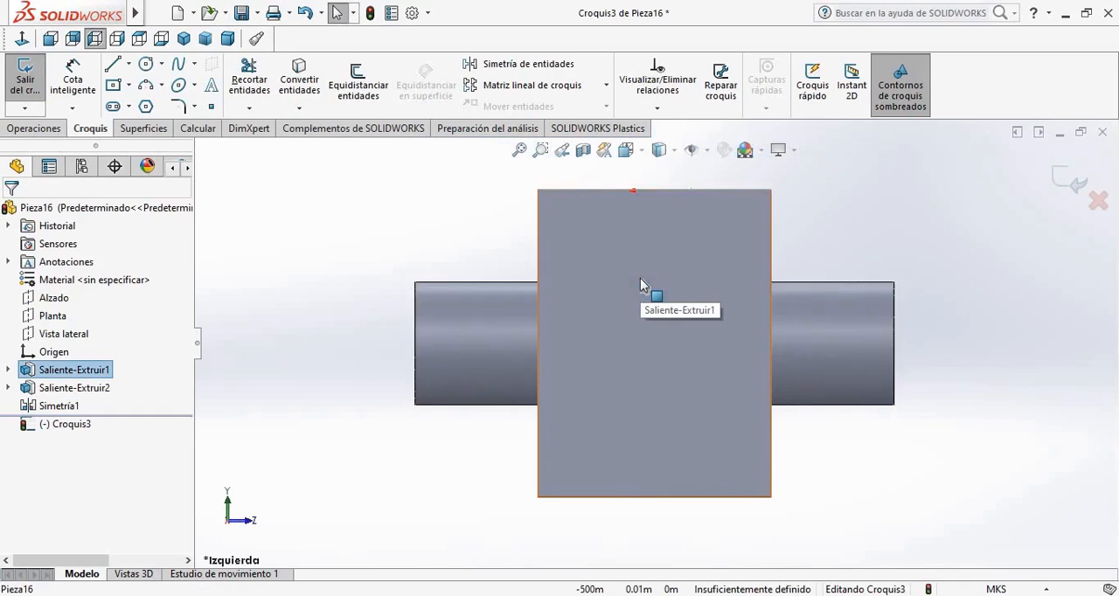
pyautogui.click(944, 342)
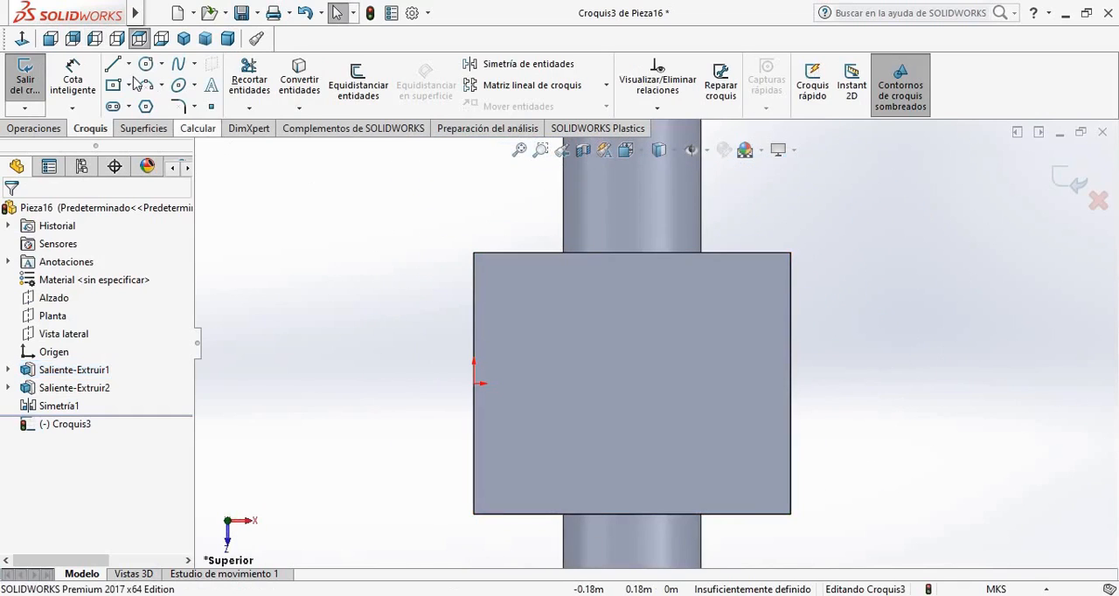
pyautogui.click(128, 64)
pyautogui.click(169, 104)
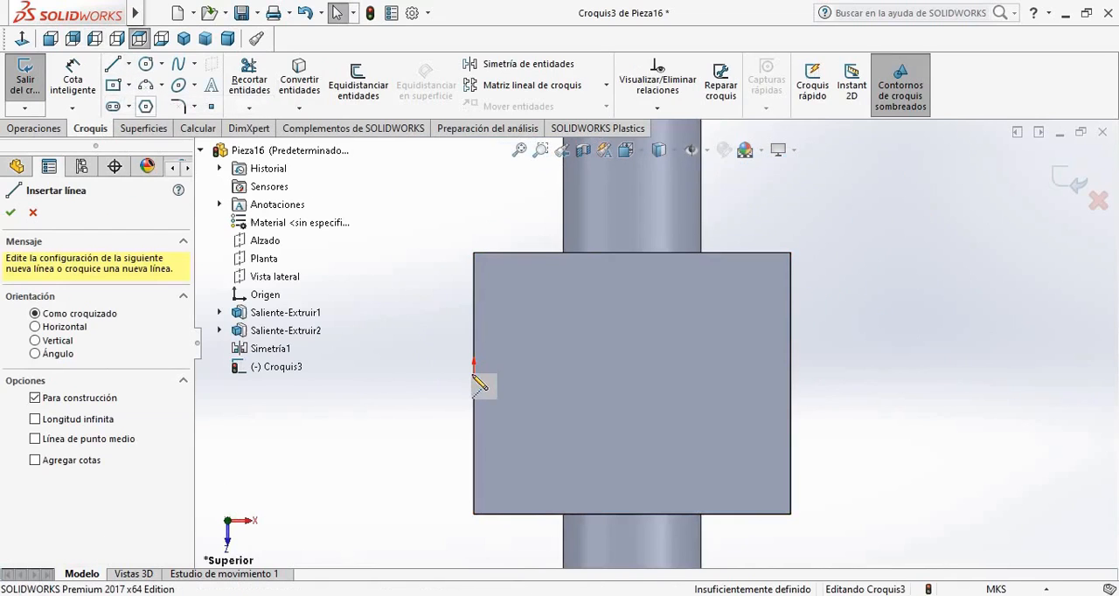
pyautogui.click(473, 383)
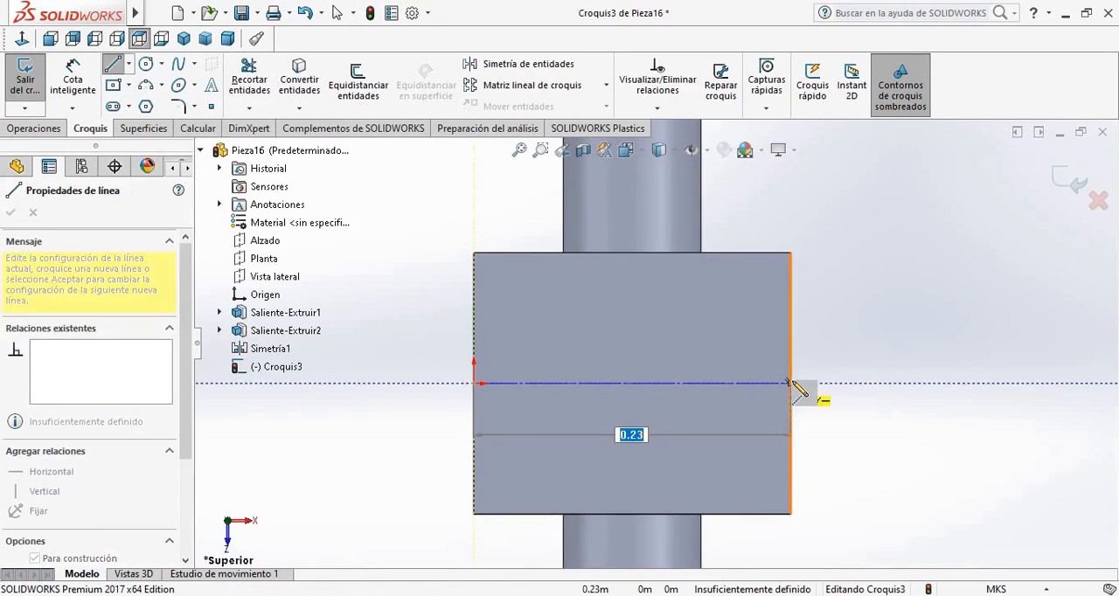
pyautogui.click(789, 383)
pyautogui.press('Escape')
# Draw a vertical construction line joining the midpoints of the top face's other two edges
pyautogui.click(129, 64)
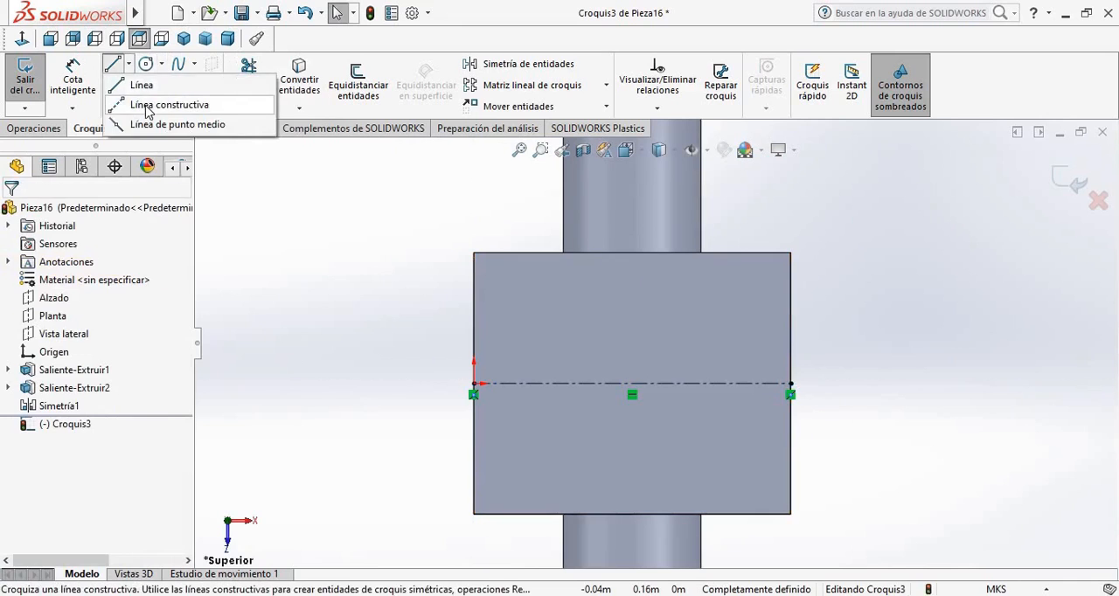
pyautogui.click(157, 105)
pyautogui.click(631, 252)
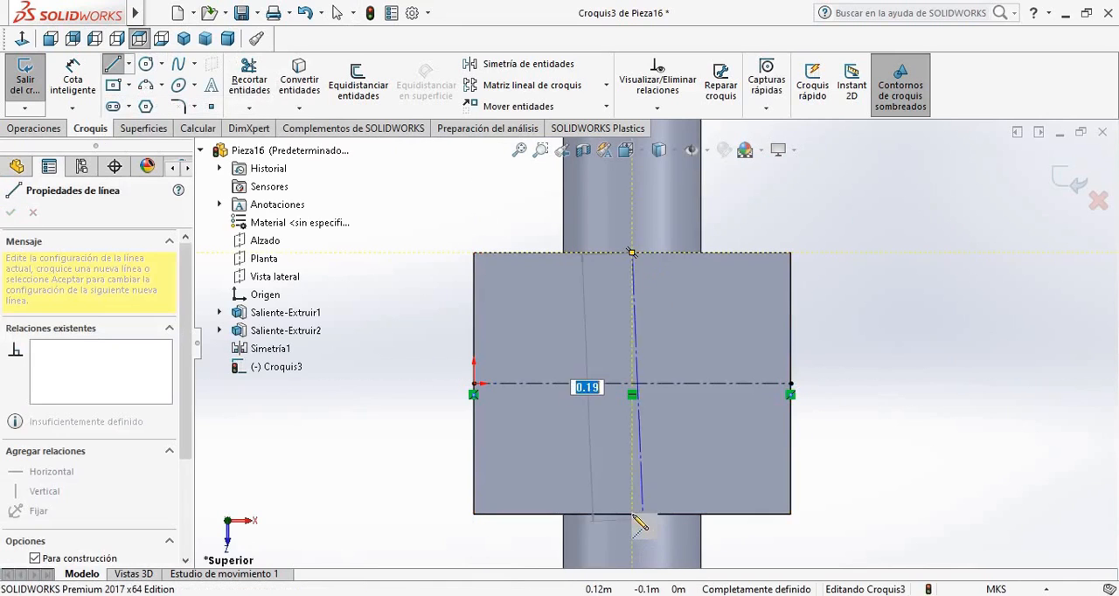
pyautogui.click(633, 515)
pyautogui.press('Escape')
# Sketch a circle with a 0.13 m diameter centred where the construction lines cross on the top face
pyautogui.click(146, 65)
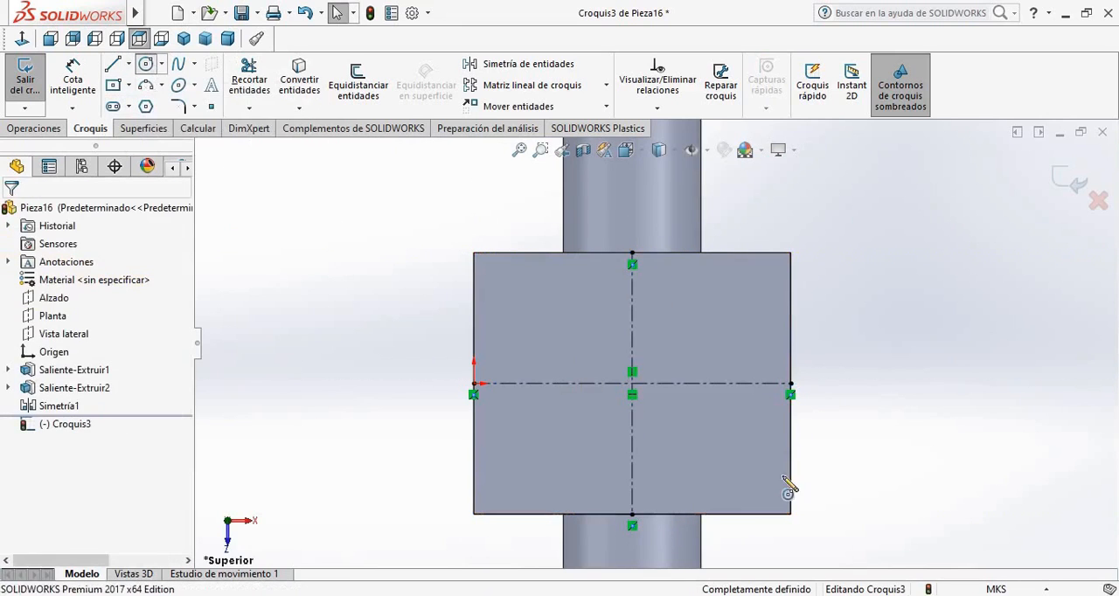
pyautogui.click(632, 383)
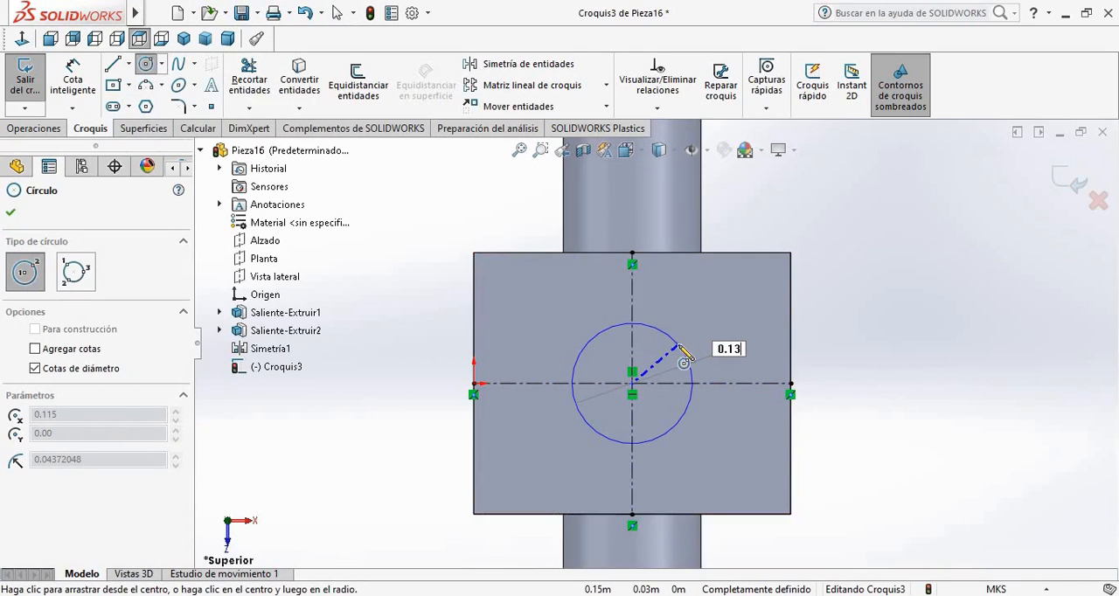
pyautogui.press('Return')
pyautogui.press('Escape')
# Cut the circle through the whole block with an extruded cut set to Por todo
pyautogui.click(59, 132)
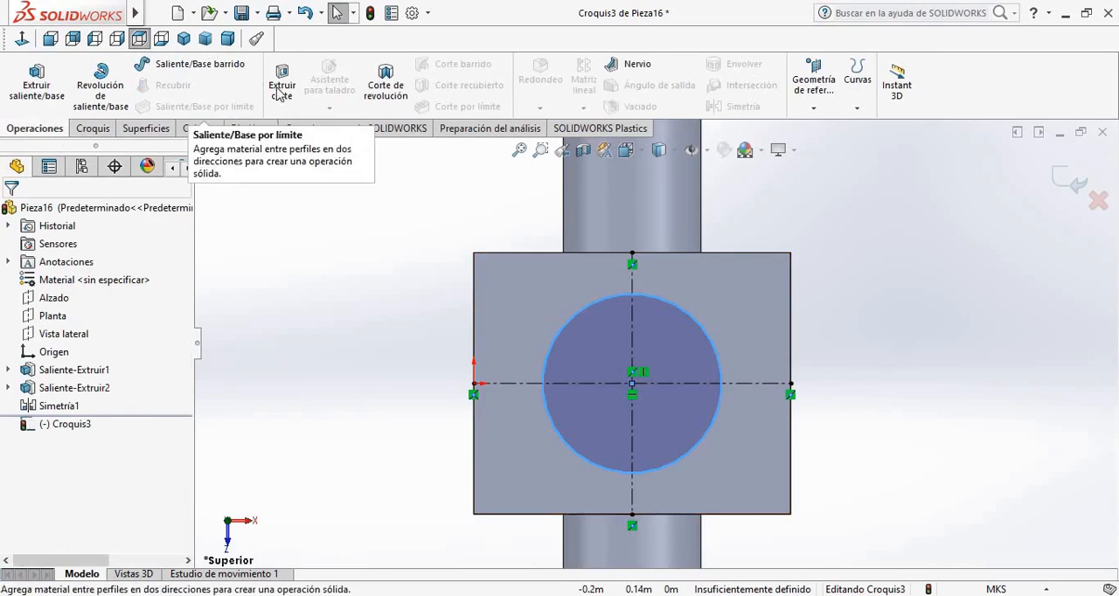
pyautogui.click(280, 87)
pyautogui.click(137, 313)
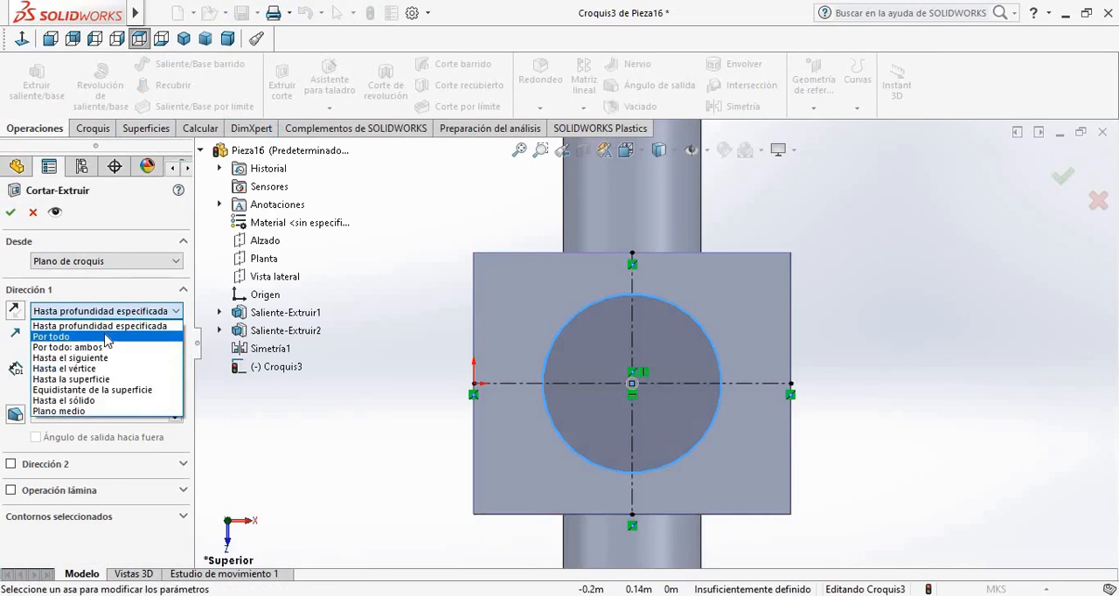
pyautogui.click(136, 335)
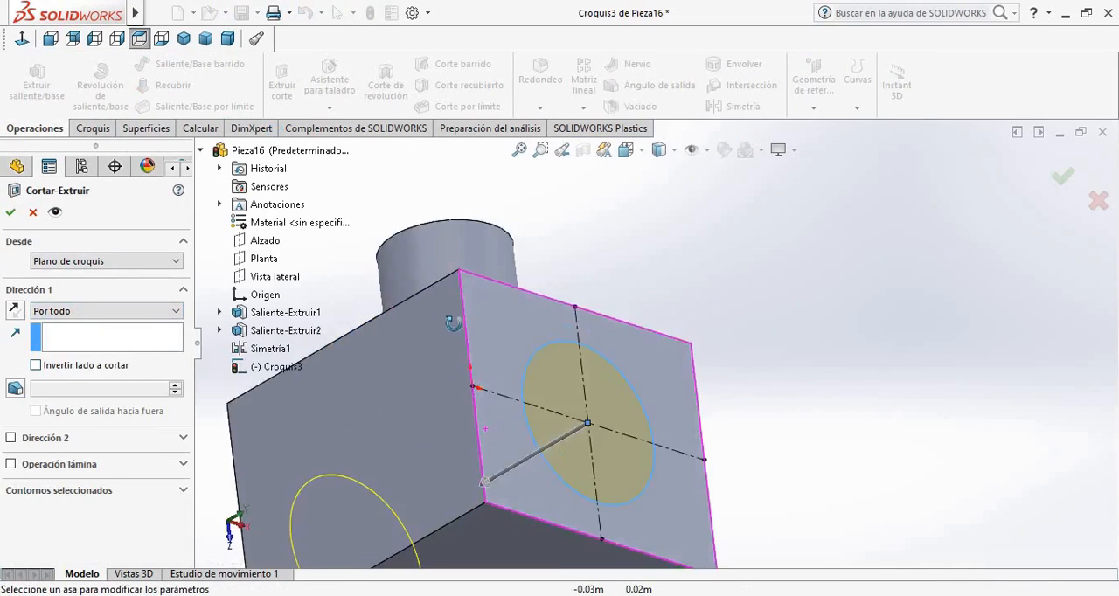
pyautogui.press('Return')
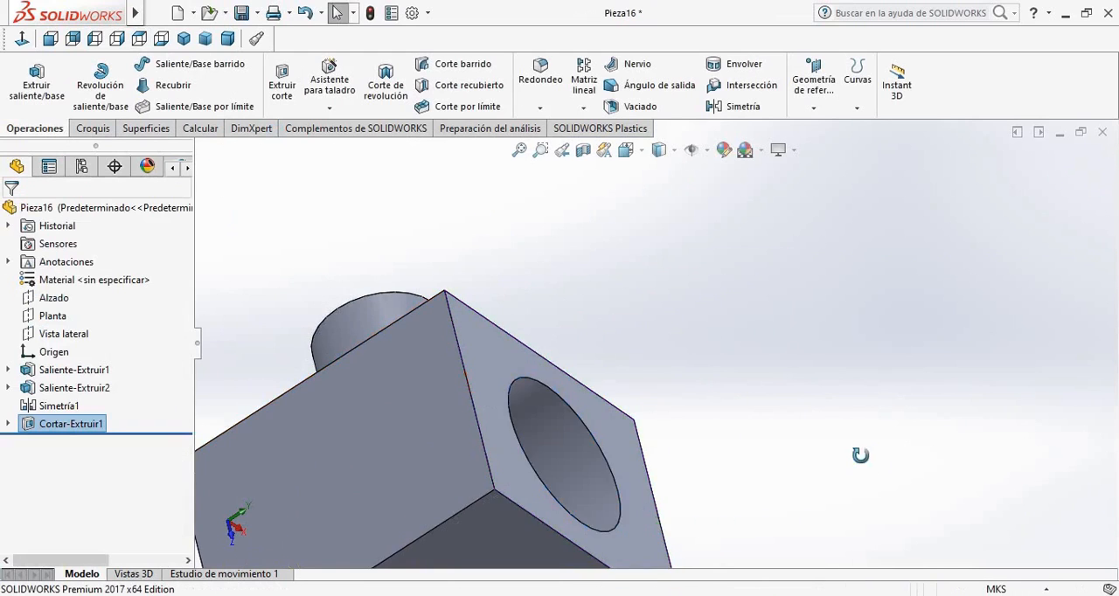
# In a new sketch on the top face, draw a horizontal construction line from the hole's edge to its centre, and exit the sketch
pyautogui.moveTo(927, 415); pyautogui.dragTo(917, 430, button='middle')
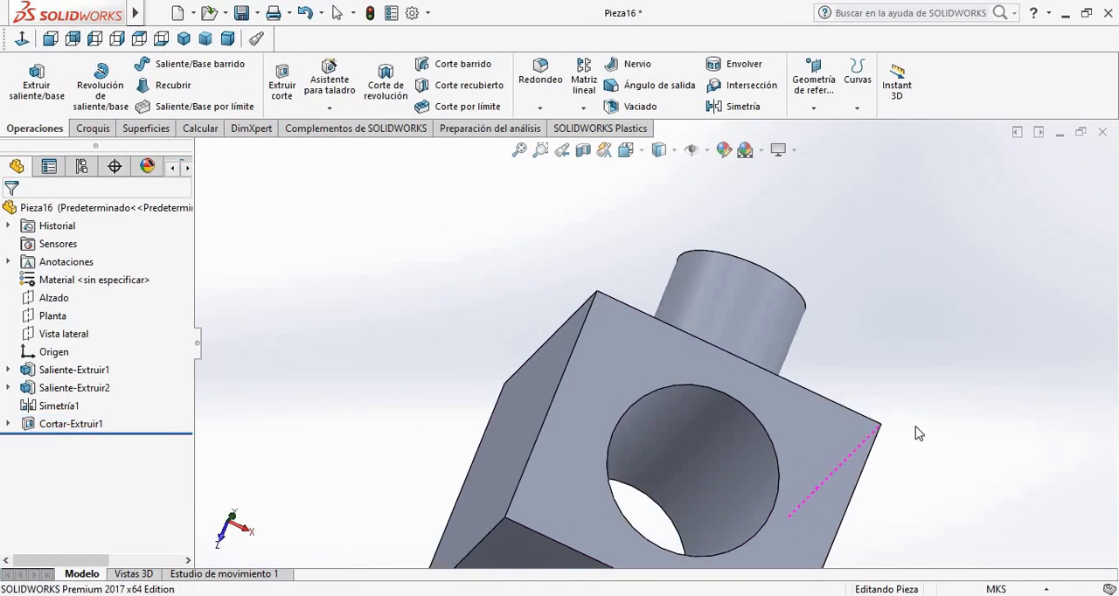
pyautogui.hotkey('ctrl', '5')
pyautogui.scroll(-2, 735, 353)
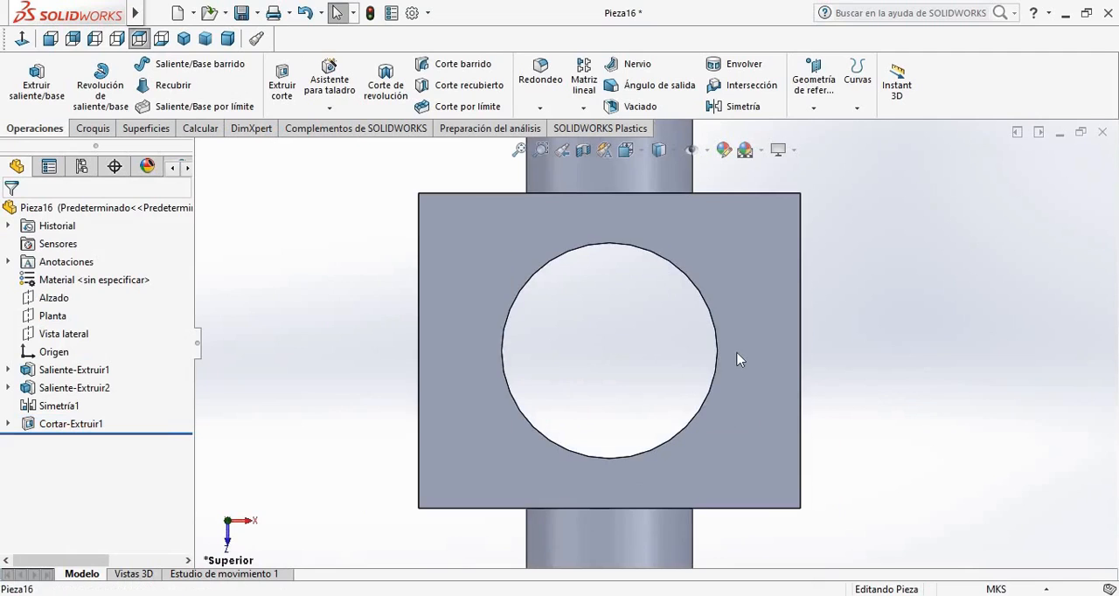
pyautogui.click(737, 359)
pyautogui.click(815, 308)
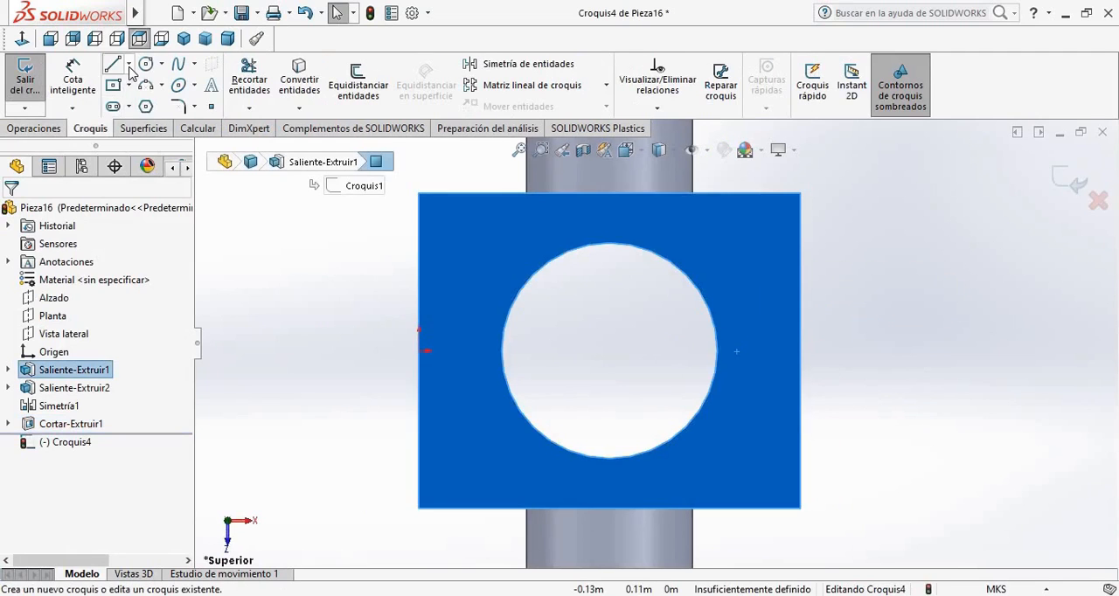
pyautogui.click(128, 66)
pyautogui.click(158, 98)
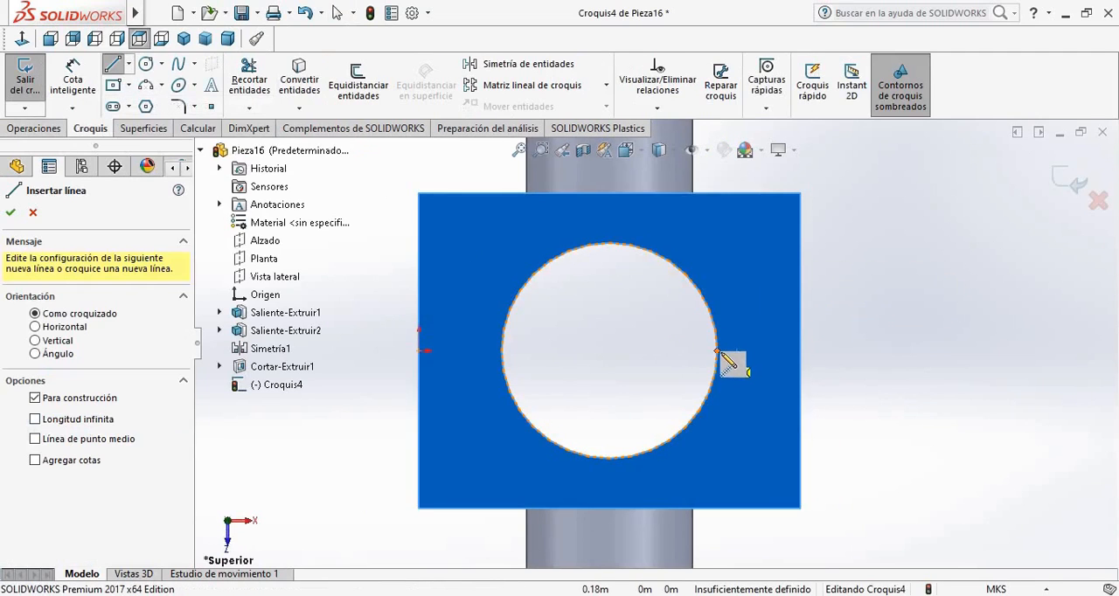
pyautogui.click(717, 351)
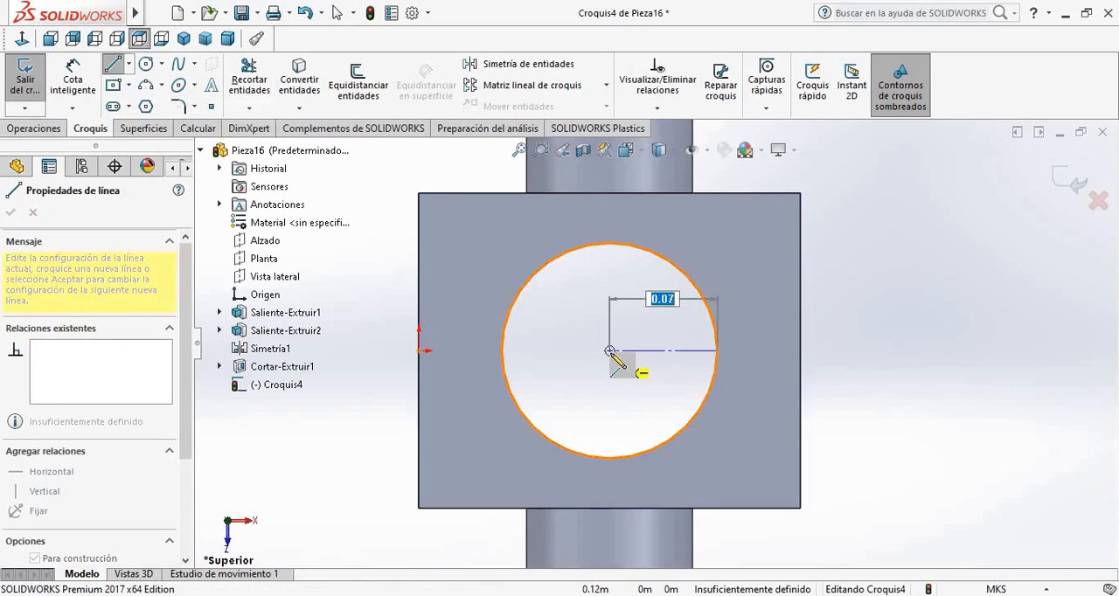
pyautogui.click(610, 350)
pyautogui.press('Escape')
pyautogui.click(24, 79)
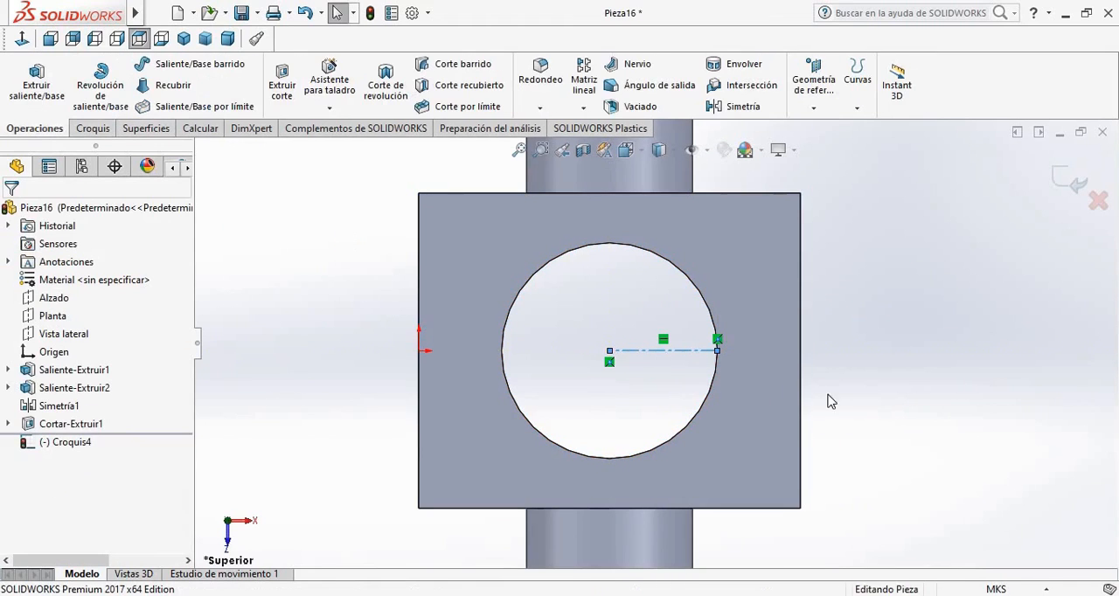
# In a new sketch on the block's bottom face, draw a horizontal construction line from the hole's edge to its centre, and exit the sketch
pyautogui.moveTo(856, 289); pyautogui.dragTo(888, 347, button='middle')
pyautogui.moveTo(923, 406); pyautogui.dragTo(872, 235, button='middle')
pyautogui.scroll(-8, 872, 235)
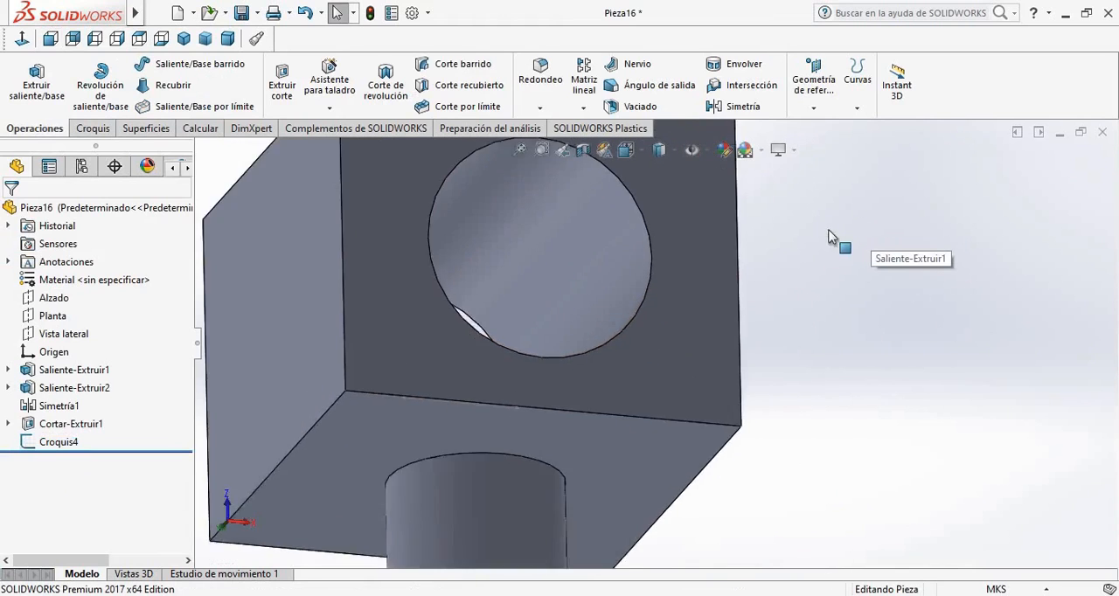
pyautogui.click(560, 315)
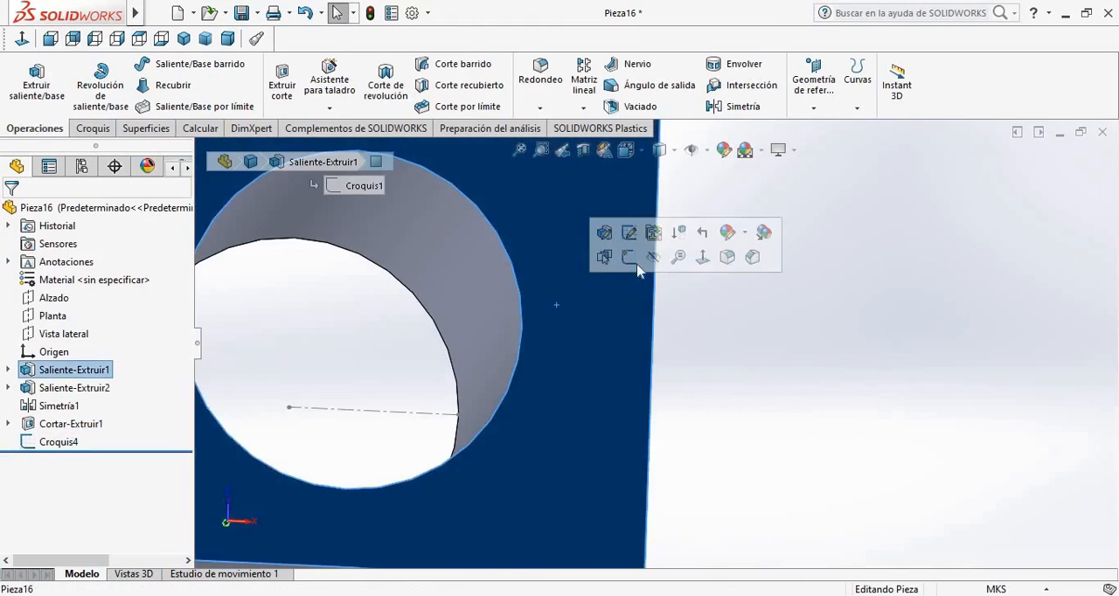
pyautogui.click(633, 256)
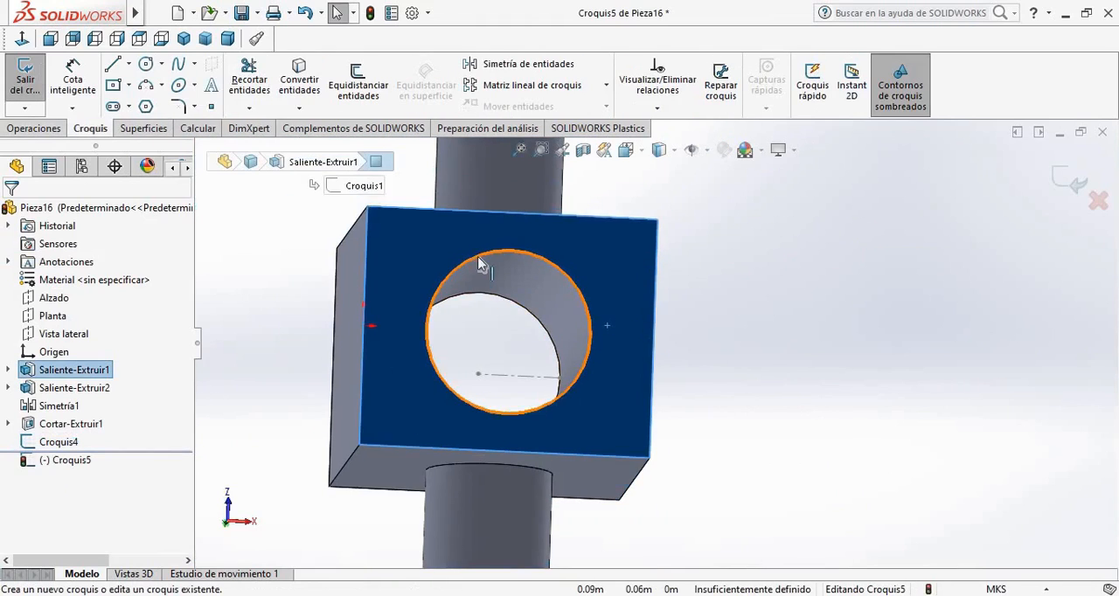
pyautogui.click(129, 64)
pyautogui.click(172, 105)
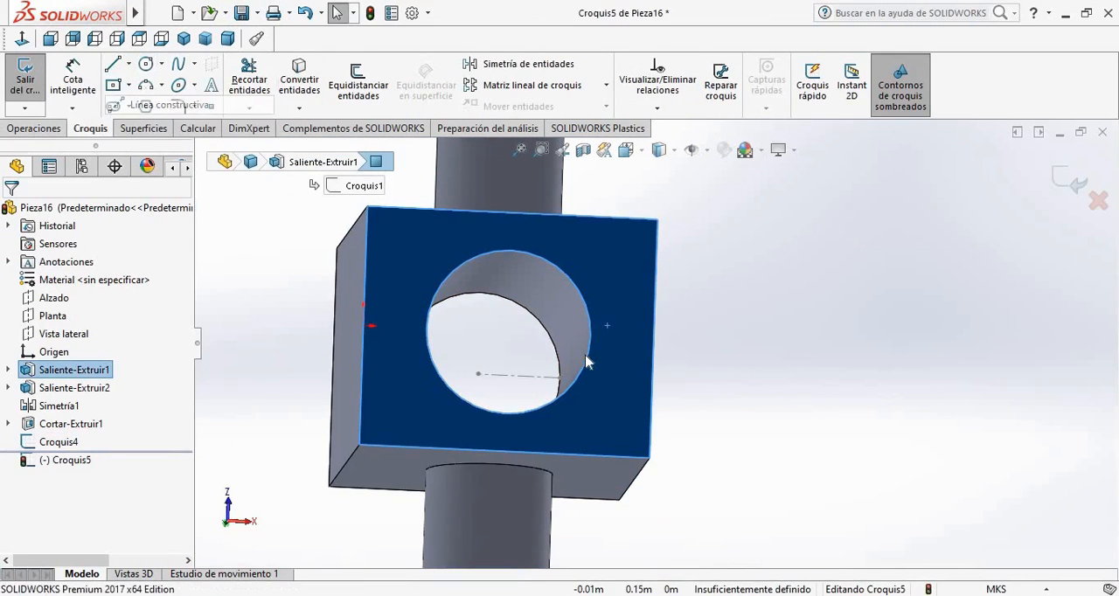
pyautogui.scroll(-3, 592, 364)
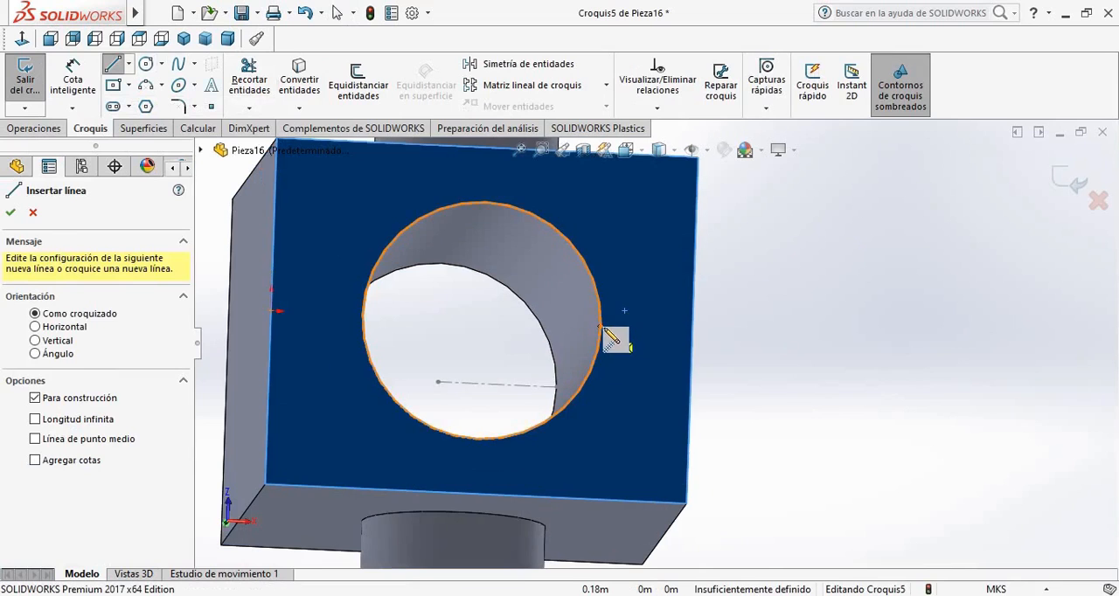
pyautogui.moveTo(601, 327); pyautogui.dragTo(482, 321)
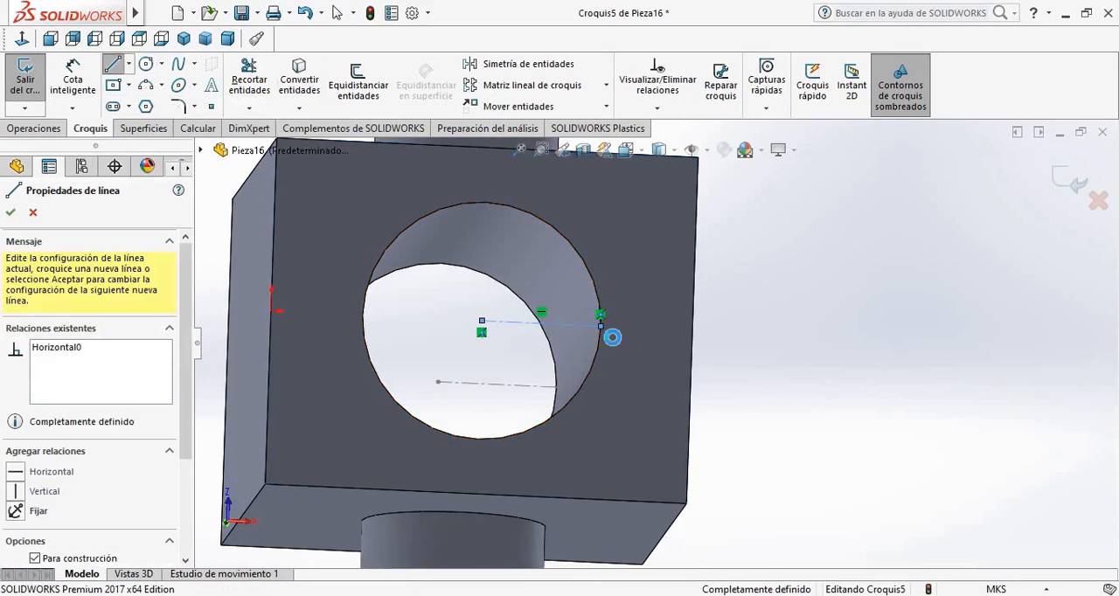
pyautogui.press('Escape')
pyautogui.click(24, 79)
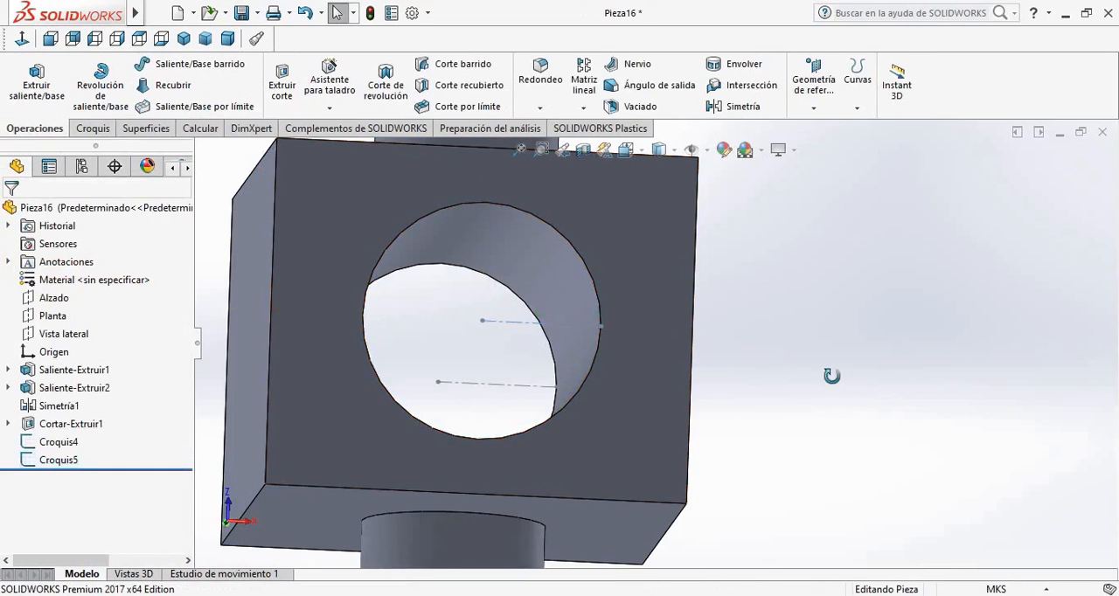
# Save the part in the Escritorio folder with the file name COLLARIN
pyautogui.moveTo(832, 376); pyautogui.dragTo(804, 414, button='middle')
pyautogui.moveTo(813, 336); pyautogui.dragTo(942, 355, button='middle')
pyautogui.hotkey('ctrl', '1')
pyautogui.hotkey('ctrl', '1')
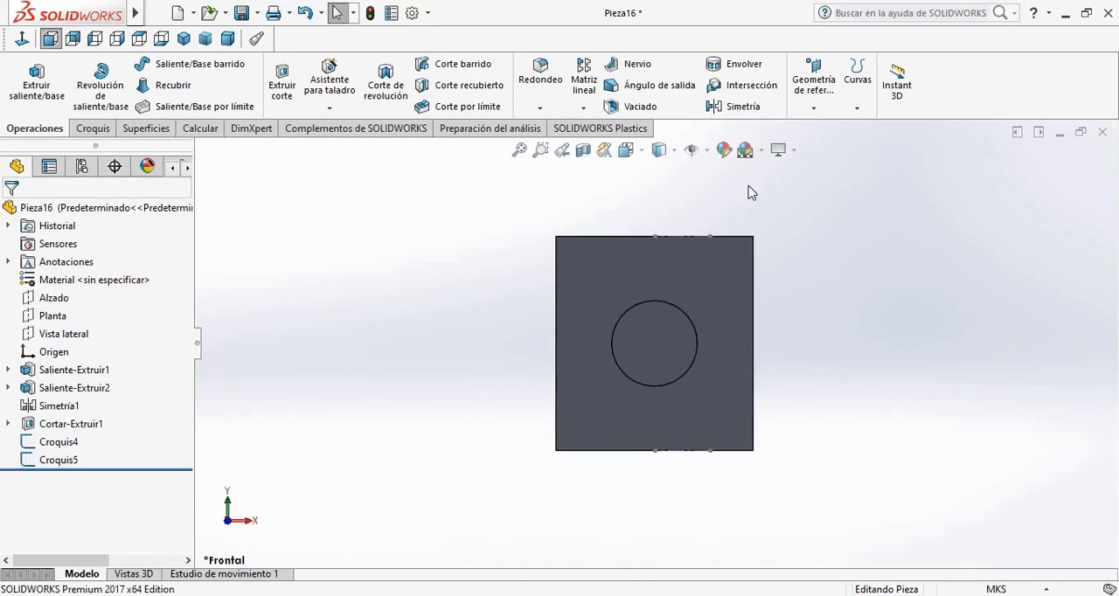
pyautogui.hotkey('ctrl', 's')
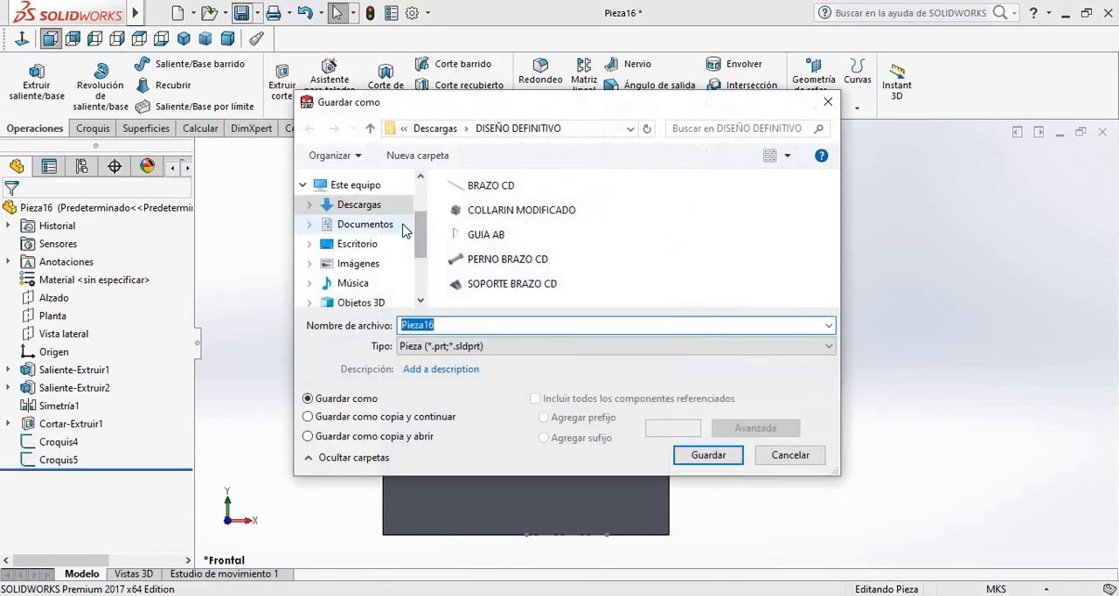
pyautogui.click(384, 225)
pyautogui.click(377, 245)
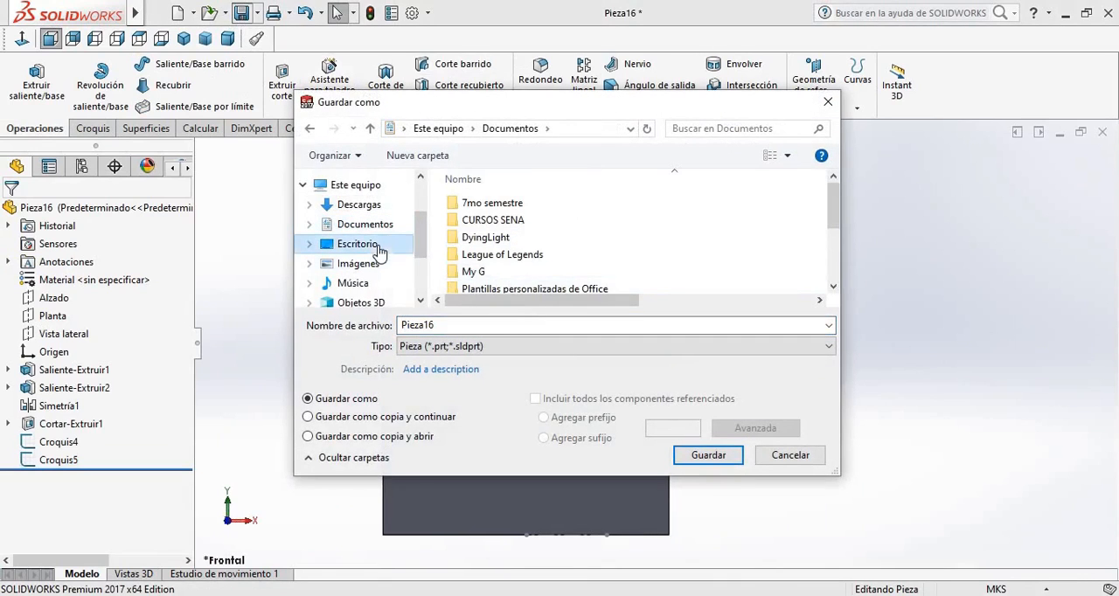
pyautogui.click(518, 324)
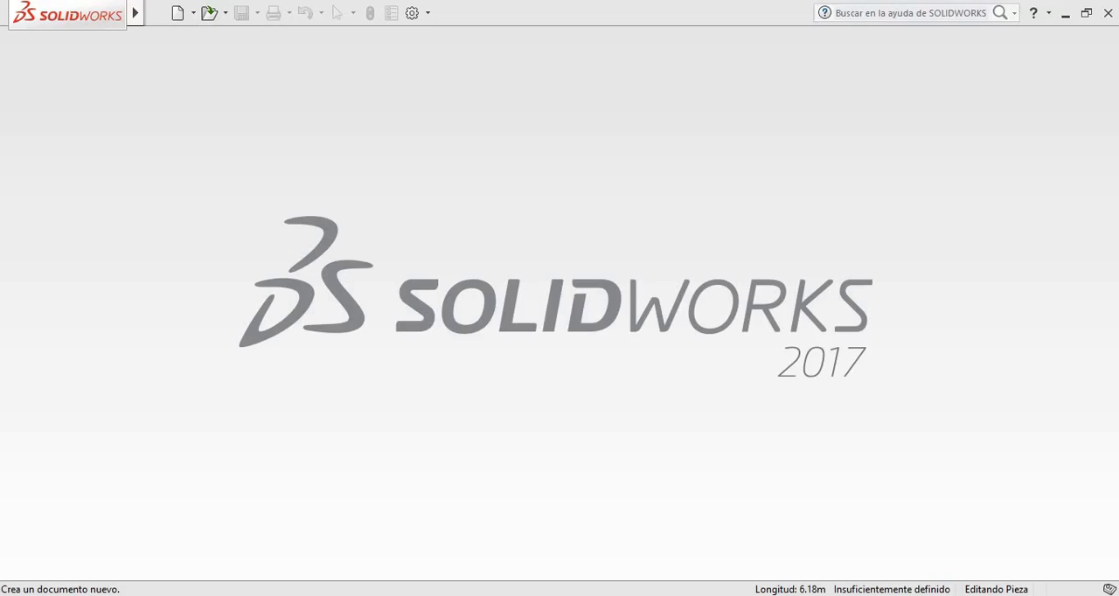
# Create a new part document and set its unit system to MKS
pyautogui.click(178, 13)
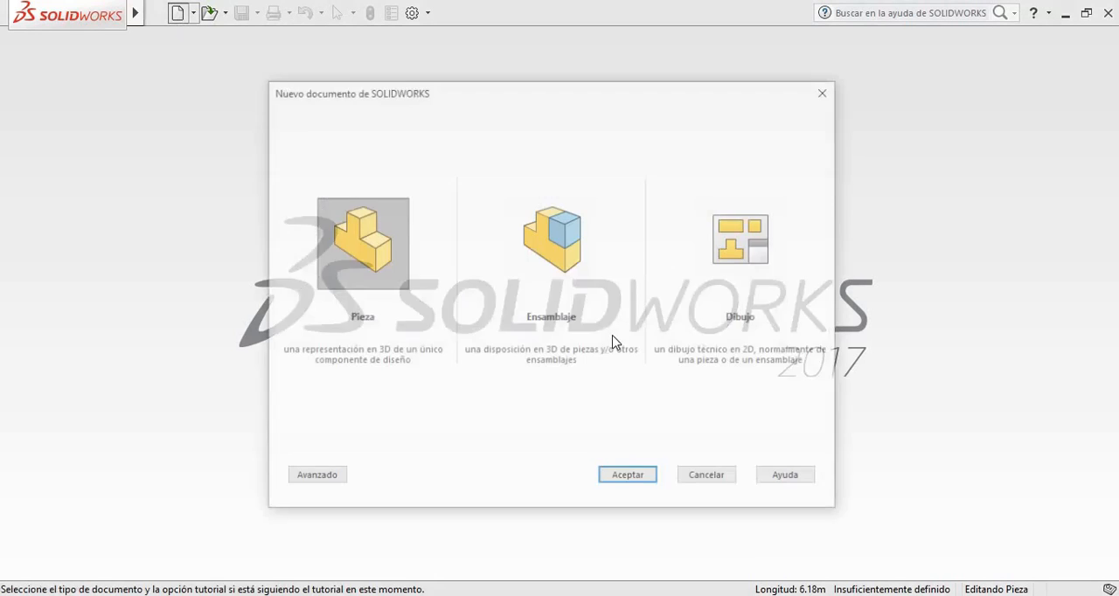
pyautogui.click(637, 477)
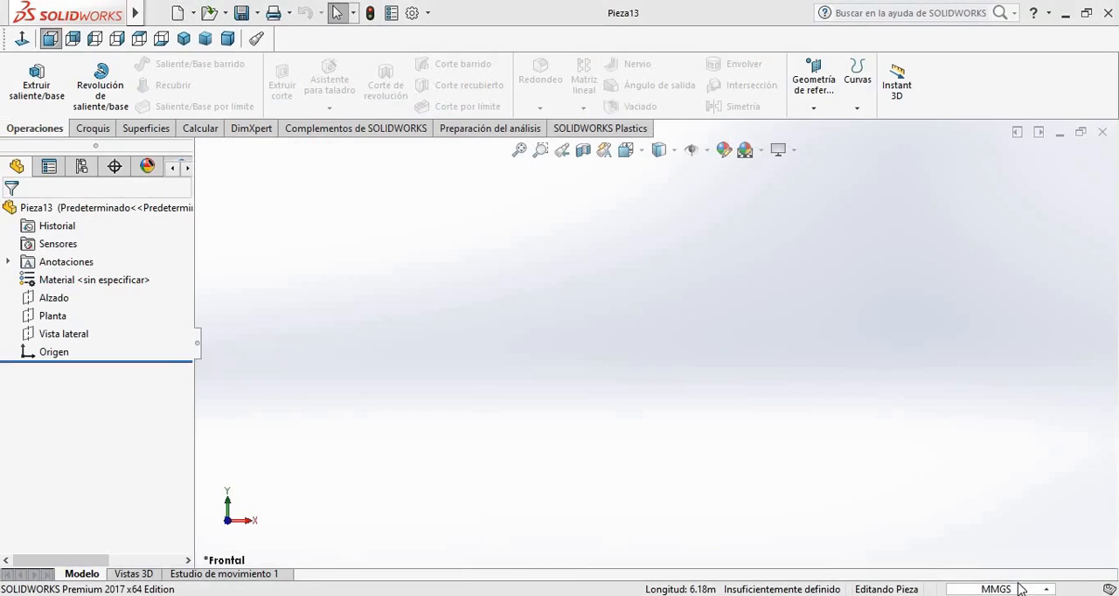
pyautogui.click(1021, 590)
pyautogui.click(944, 481)
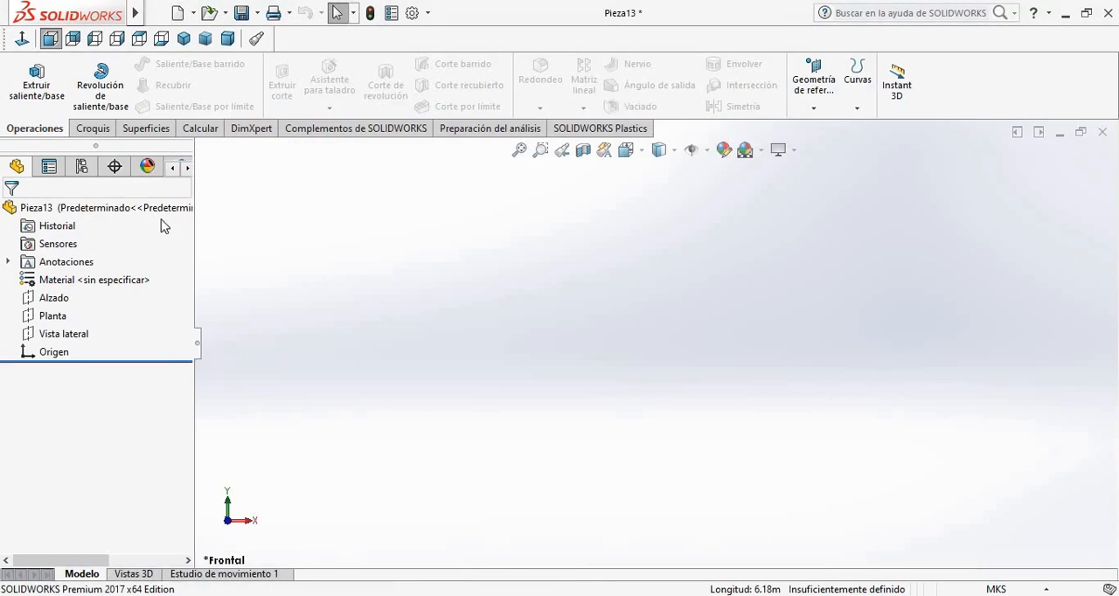
# On the Alzado plane, sketch an explicit equation-driven curve y = x+((x^2)/4) from x1 = 0 to x2 = 3.3
pyautogui.click(38, 299)
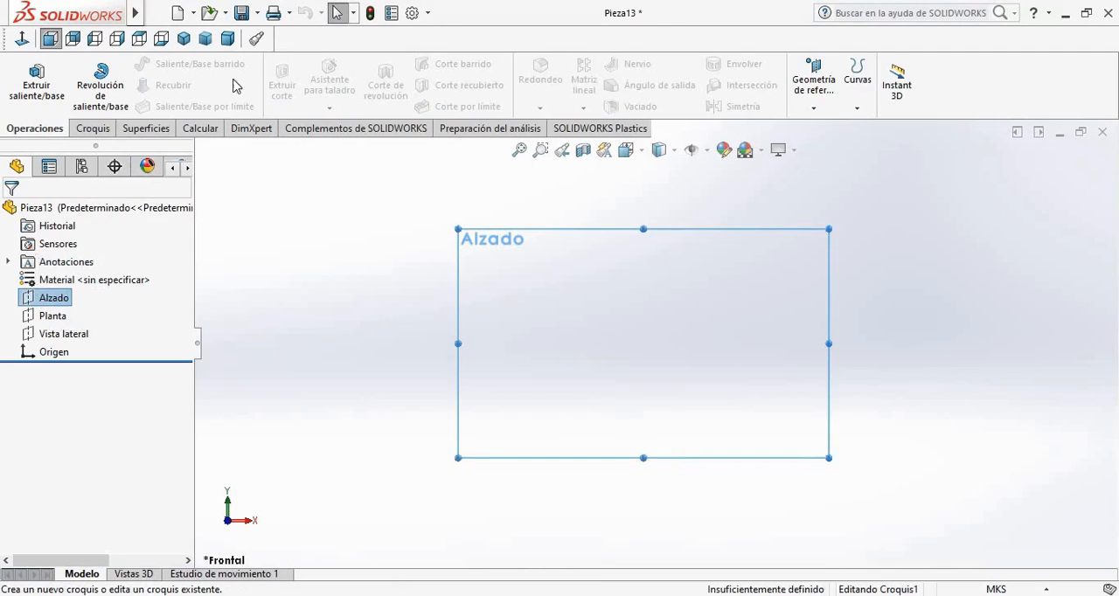
pyautogui.click(75, 267)
pyautogui.click(195, 66)
pyautogui.click(210, 125)
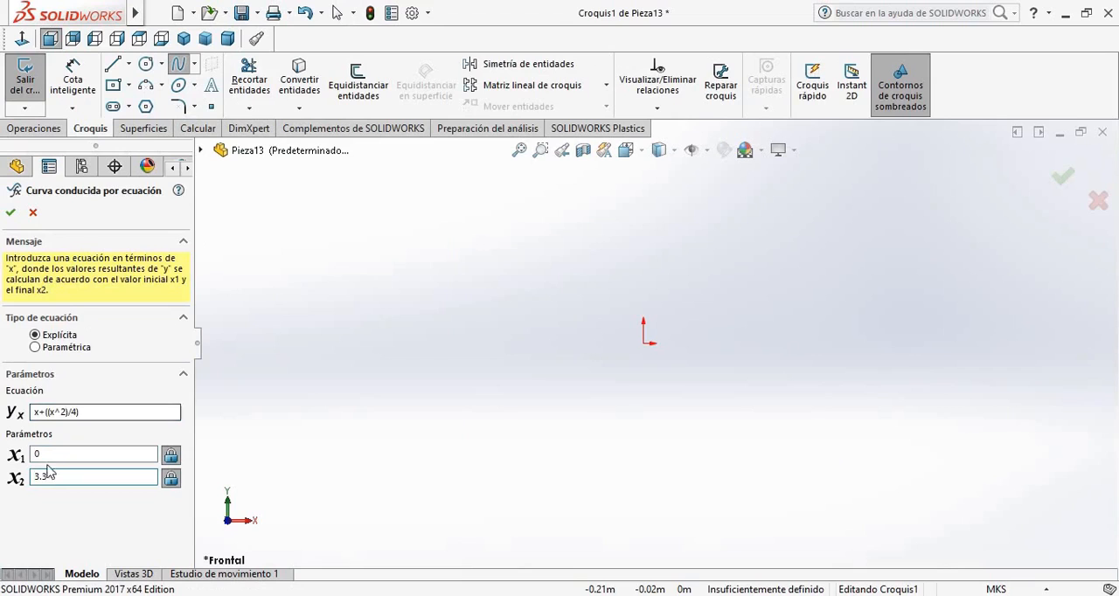
pyautogui.click(10, 213)
pyautogui.press('f')
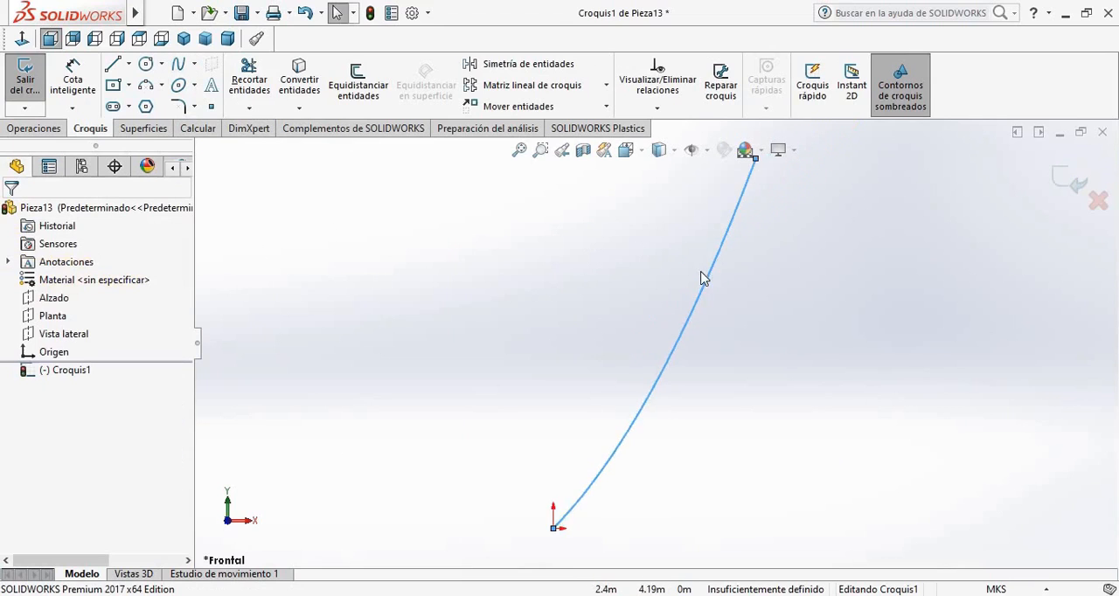
# Exit the equation-driven curve sketch and start a new sketch on the Vista lateral plane
pyautogui.click(587, 295)
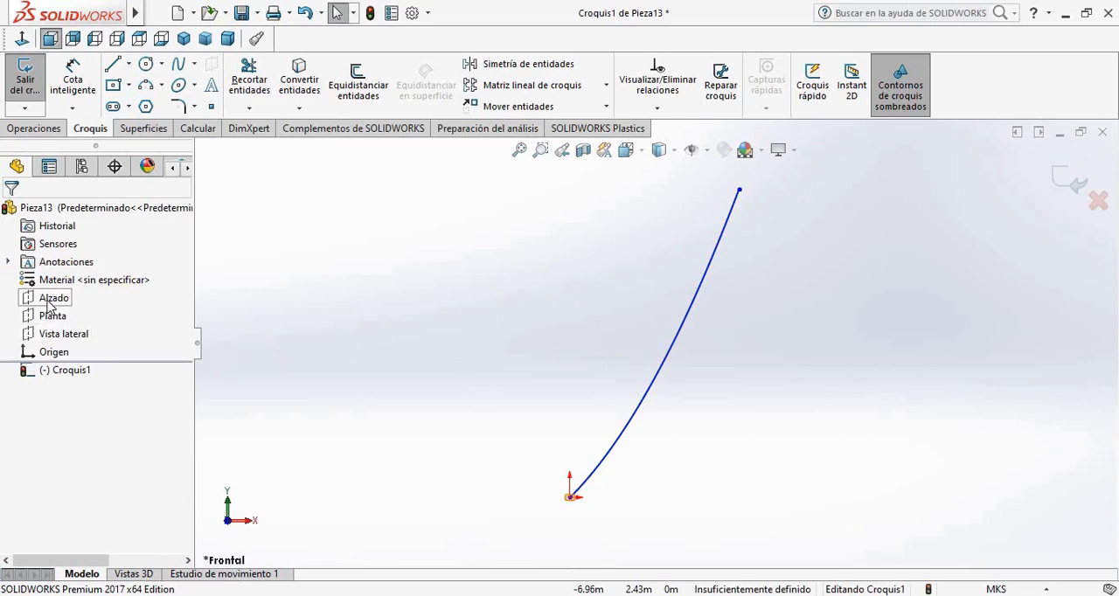
pyautogui.click(55, 322)
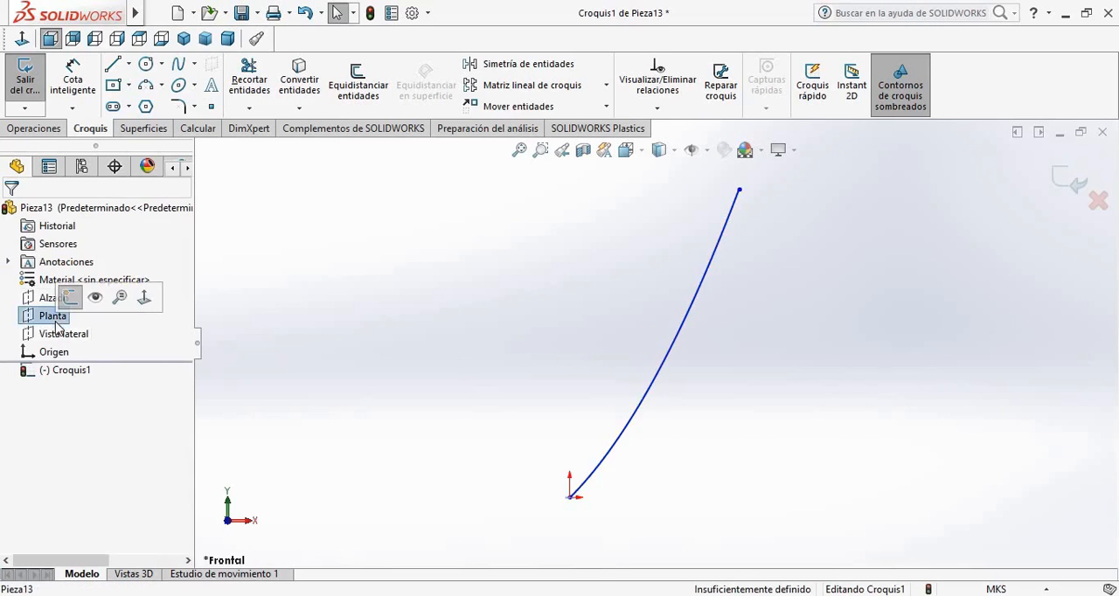
pyautogui.click(467, 425)
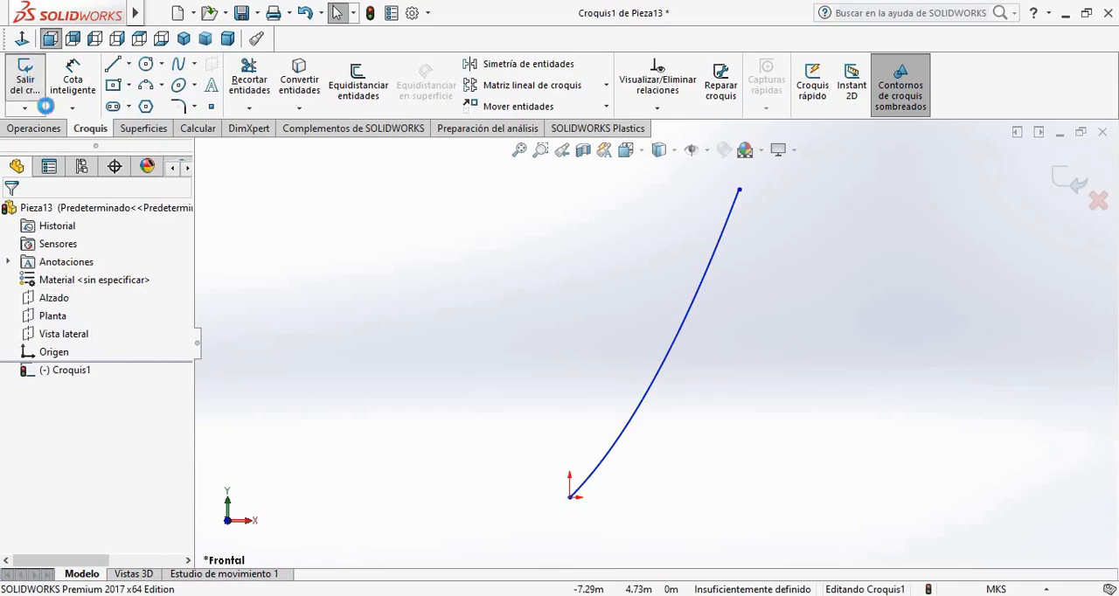
pyautogui.click(26, 79)
pyautogui.click(70, 334)
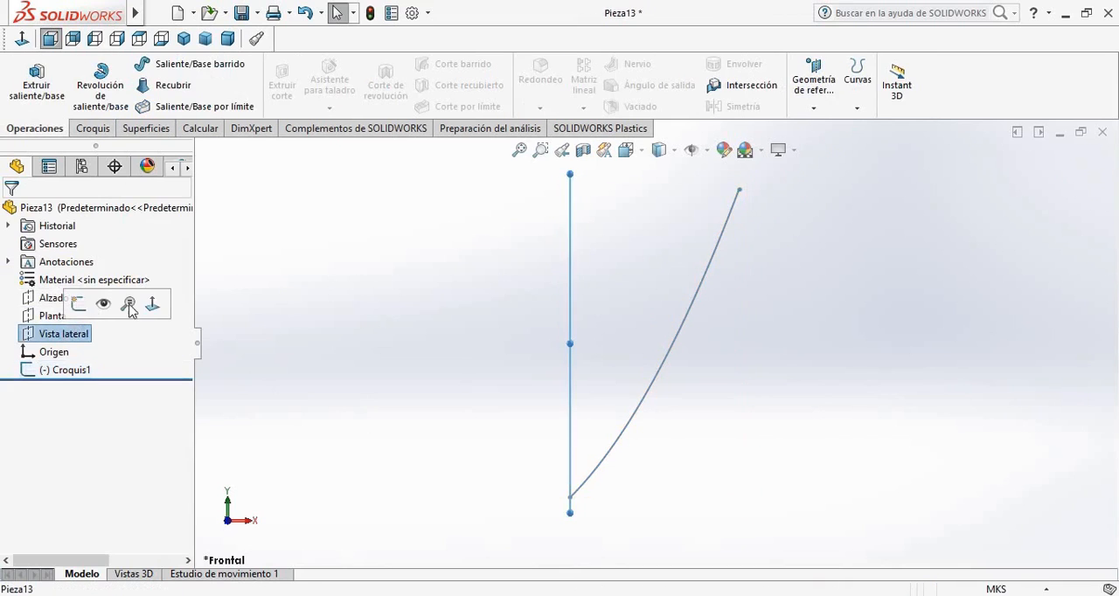
pyautogui.click(78, 303)
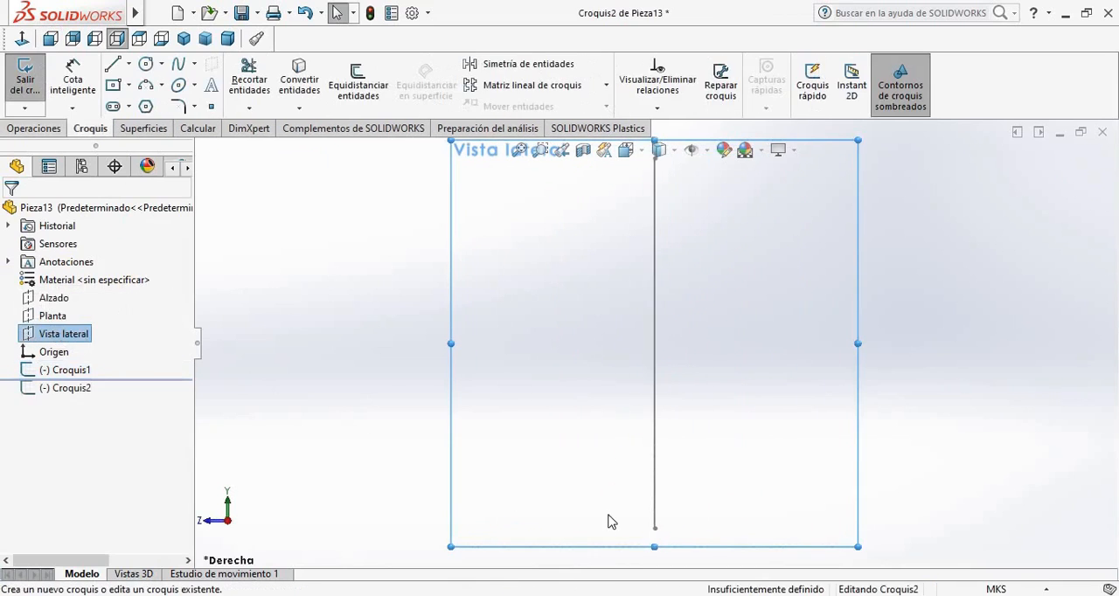
# Draw a circle about 0.1 m in diameter centred on the origin, at the curve's lower end
pyautogui.scroll(-3, 669, 525)
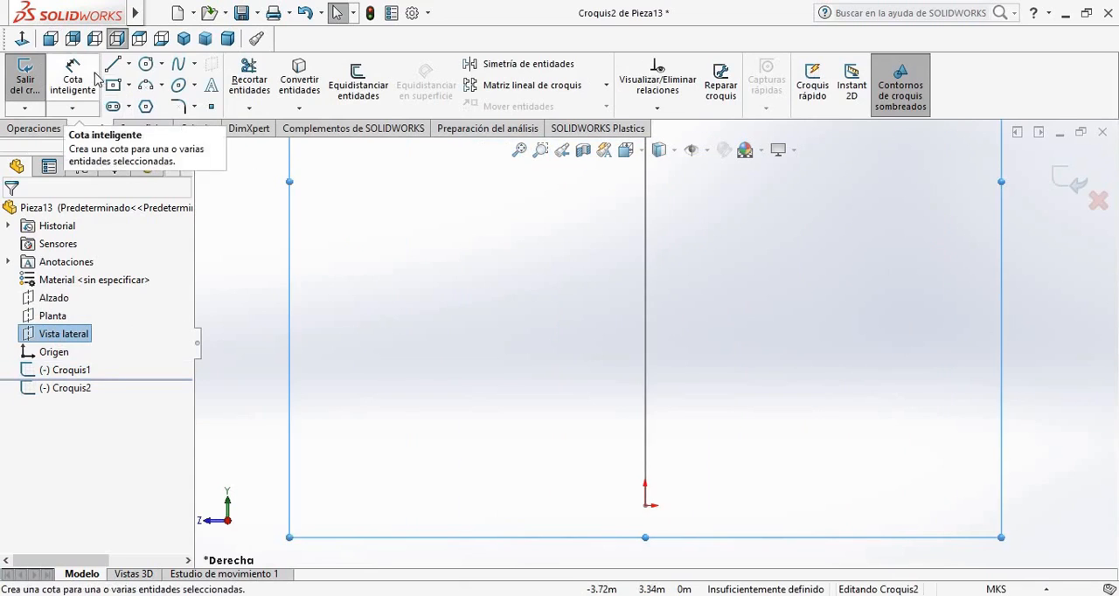
pyautogui.click(146, 64)
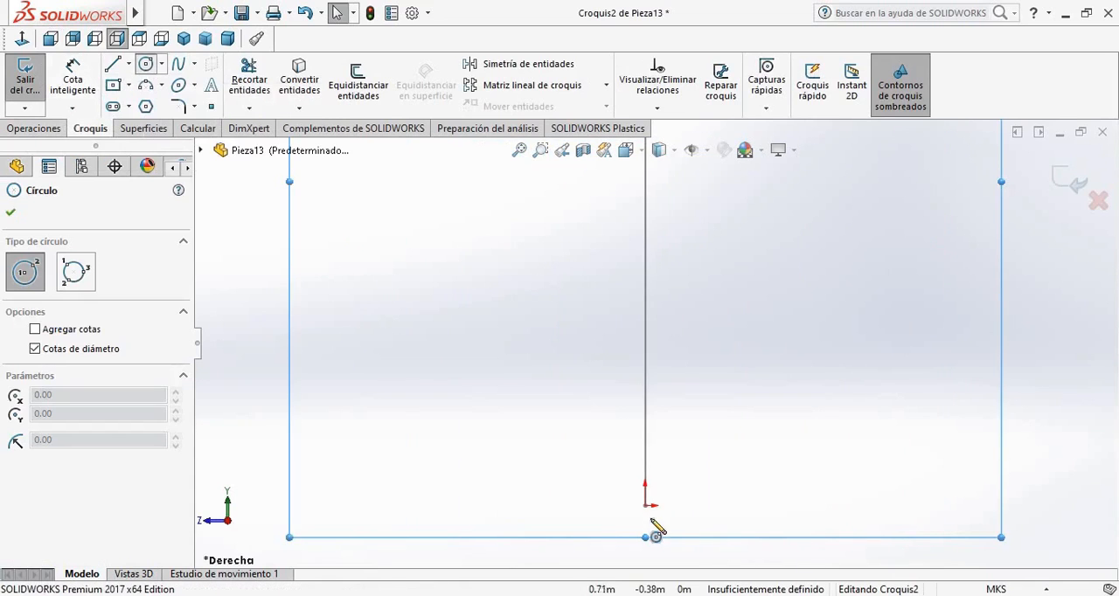
pyautogui.click(646, 505)
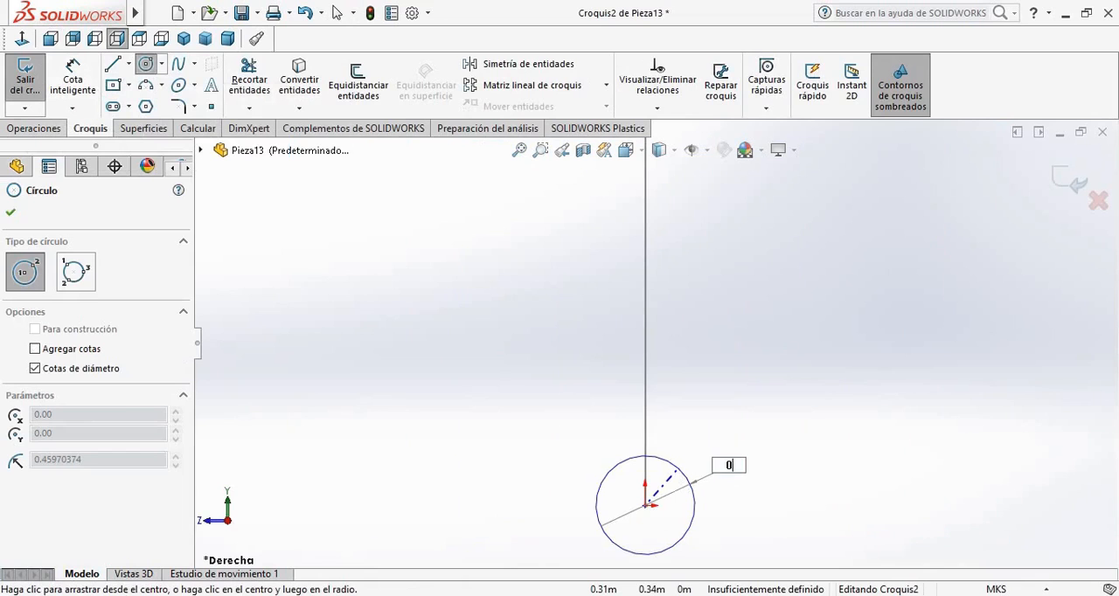
pyautogui.press('Return')
pyautogui.press('Escape')
pyautogui.scroll(-5, 679, 486)
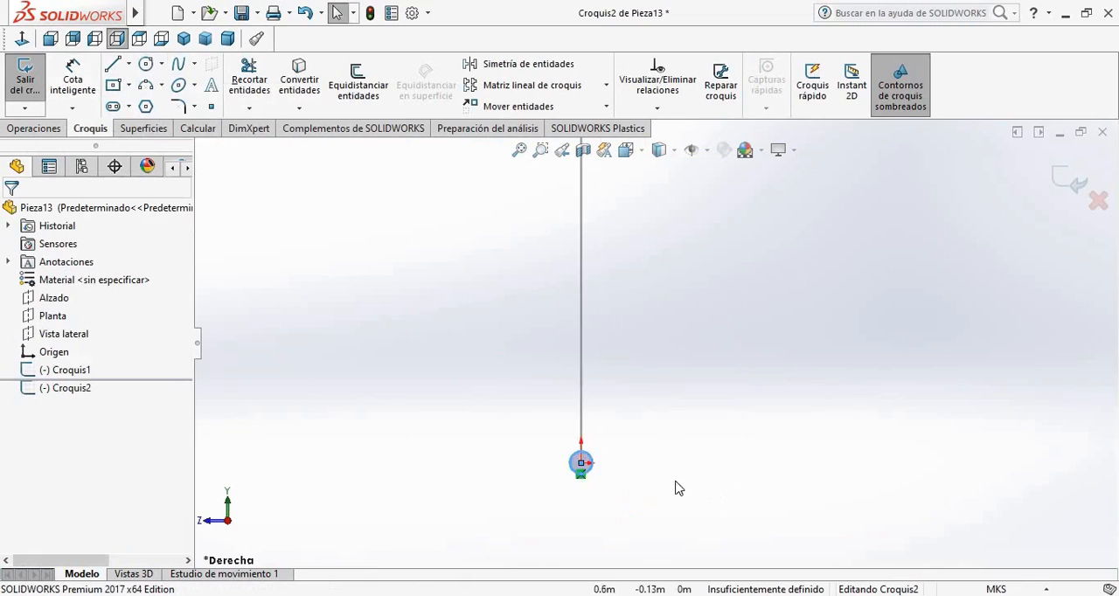
# Create a swept boss using the circle as profile and the equation-driven curve as path, and look at it from an angle
pyautogui.click(35, 88)
pyautogui.click(188, 64)
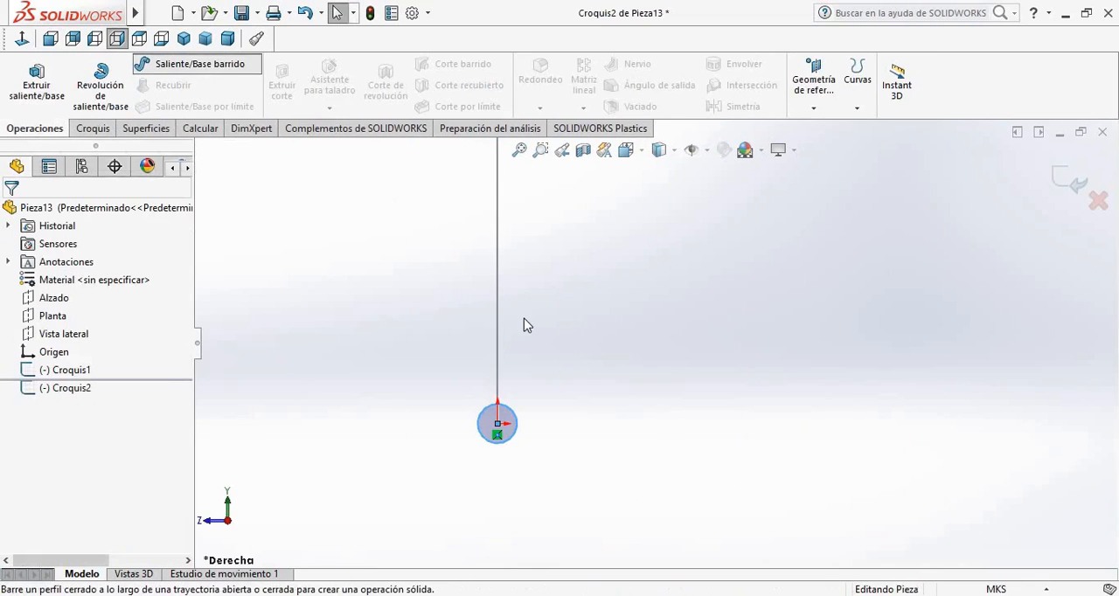
pyautogui.click(508, 442)
pyautogui.click(495, 355)
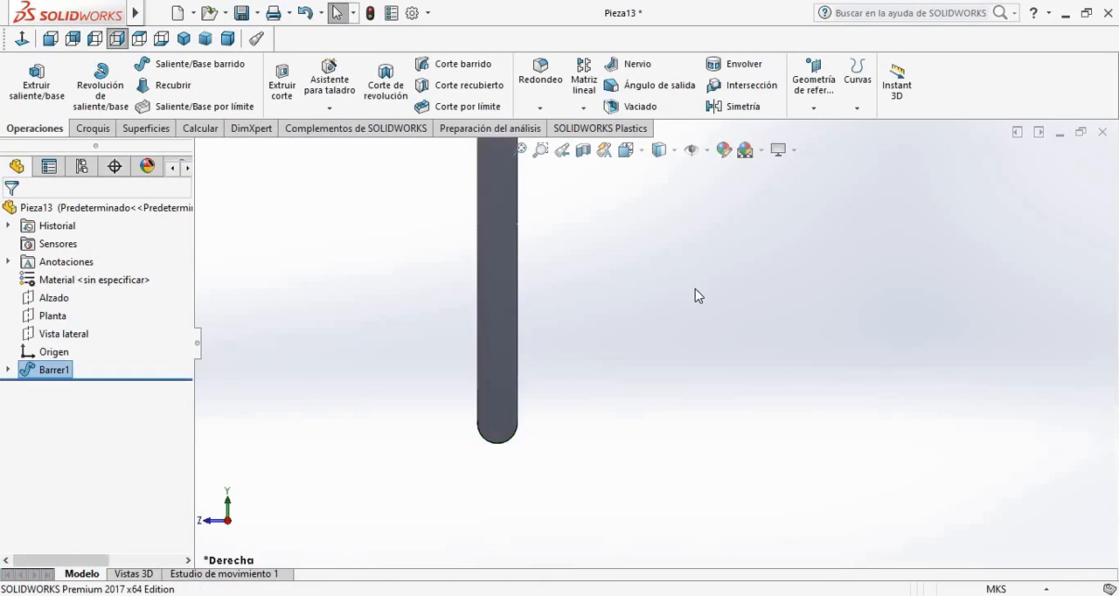
pyautogui.scroll(4, 699, 296)
pyautogui.moveTo(699, 295); pyautogui.dragTo(394, 429, button='middle')
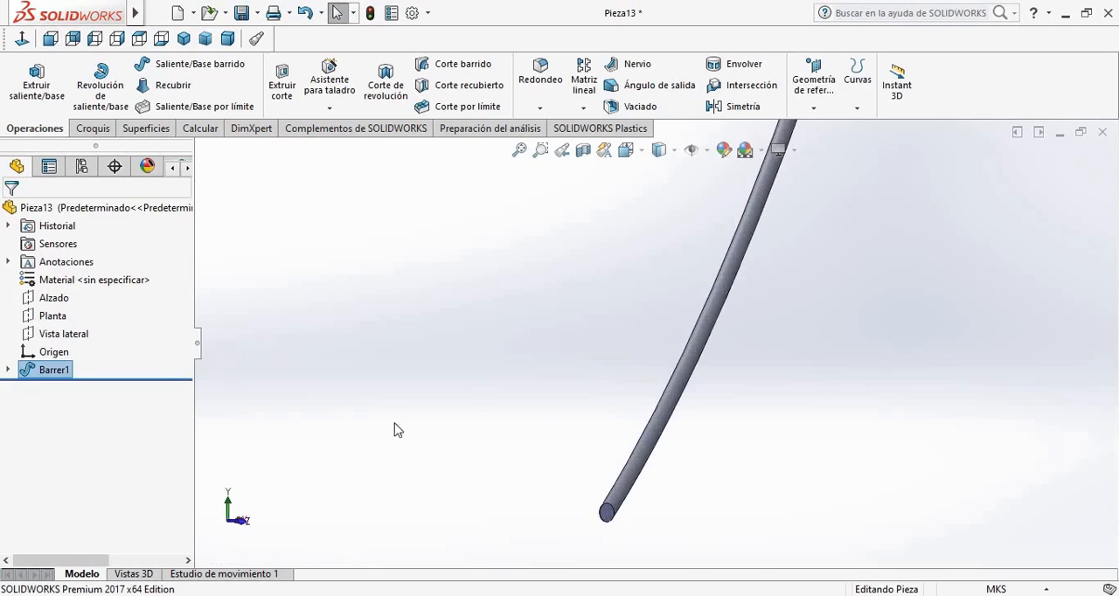
# In a new sketch on the Vista lateral plane, draw a vertical construction line about 0.05 m long down from the circular end's lowest point
pyautogui.click(63, 338)
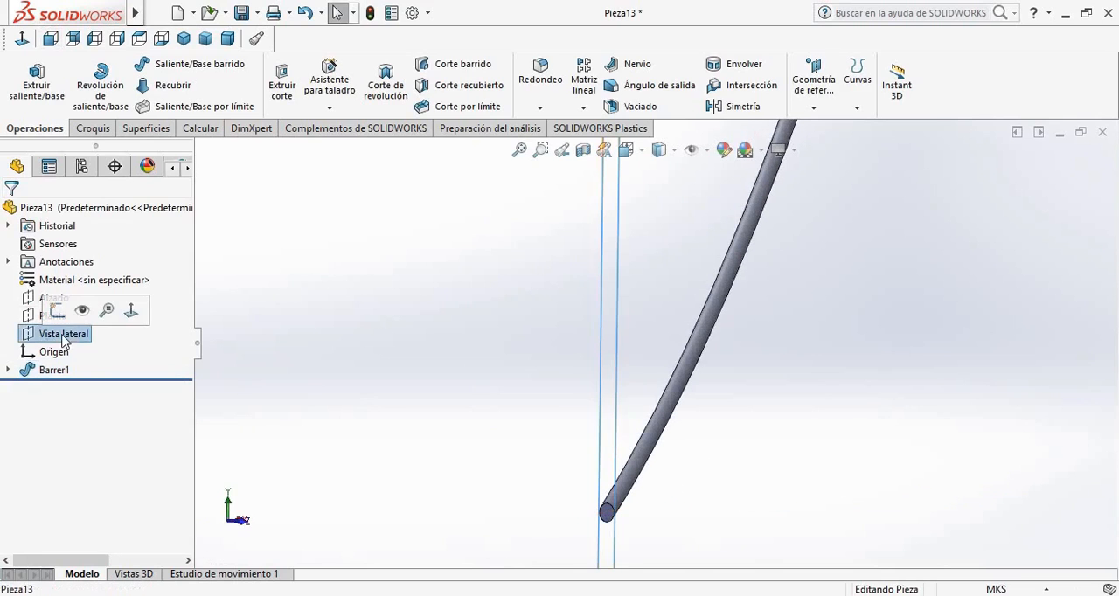
pyautogui.click(57, 310)
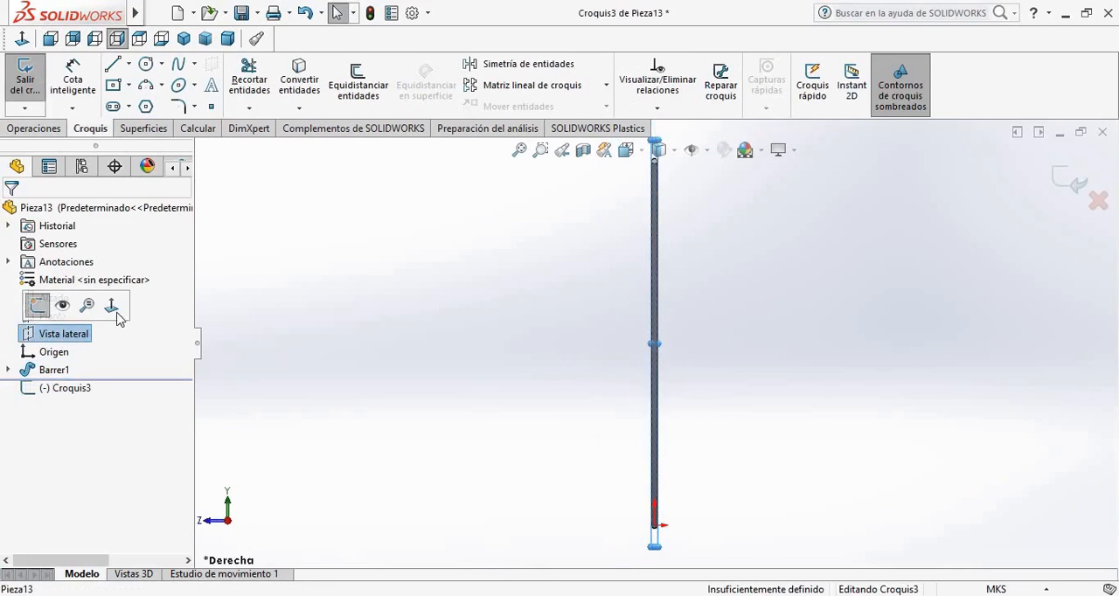
pyautogui.click(118, 306)
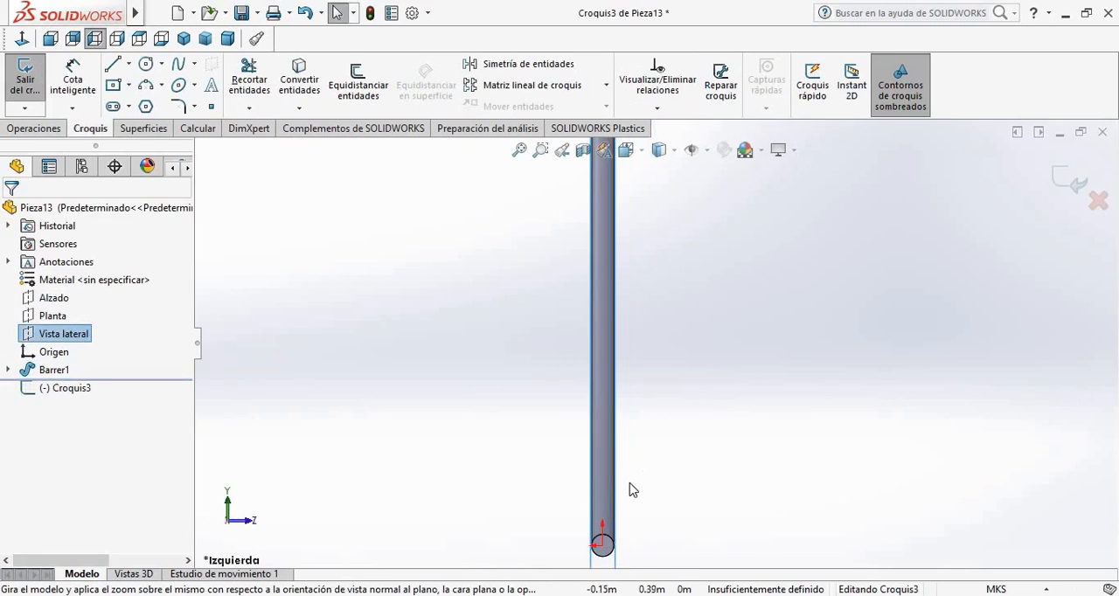
pyautogui.click(129, 64)
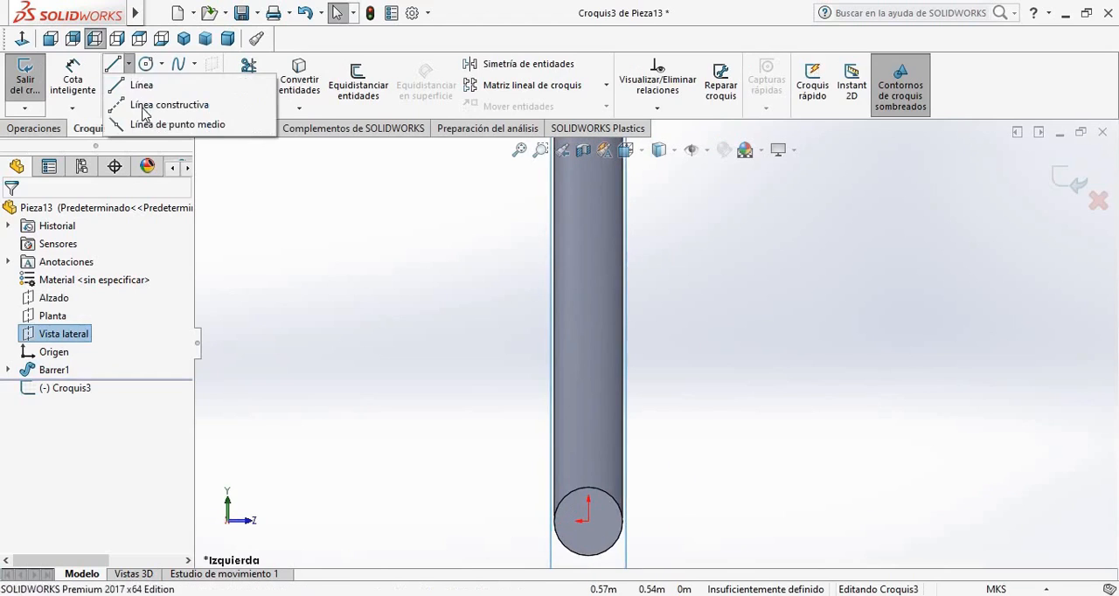
pyautogui.click(163, 102)
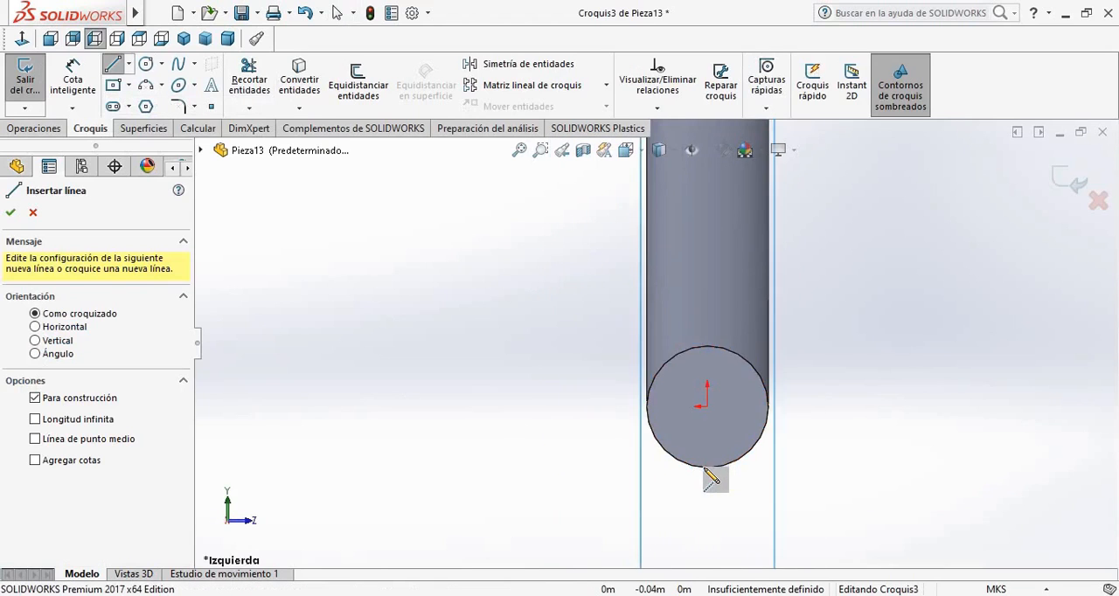
pyautogui.click(707, 468)
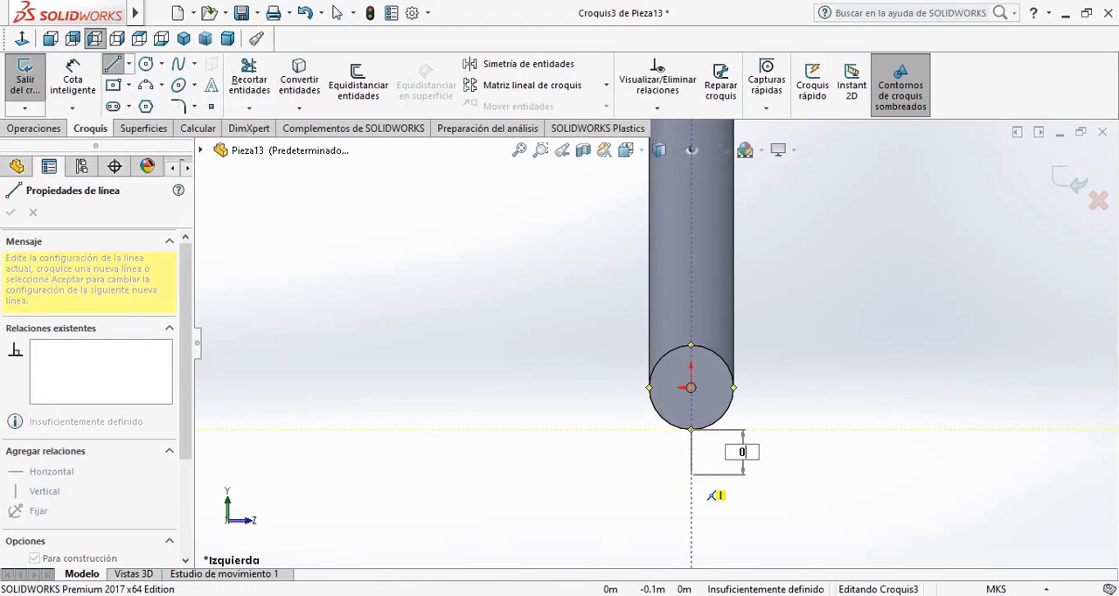
pyautogui.click(691, 471)
pyautogui.press('Escape')
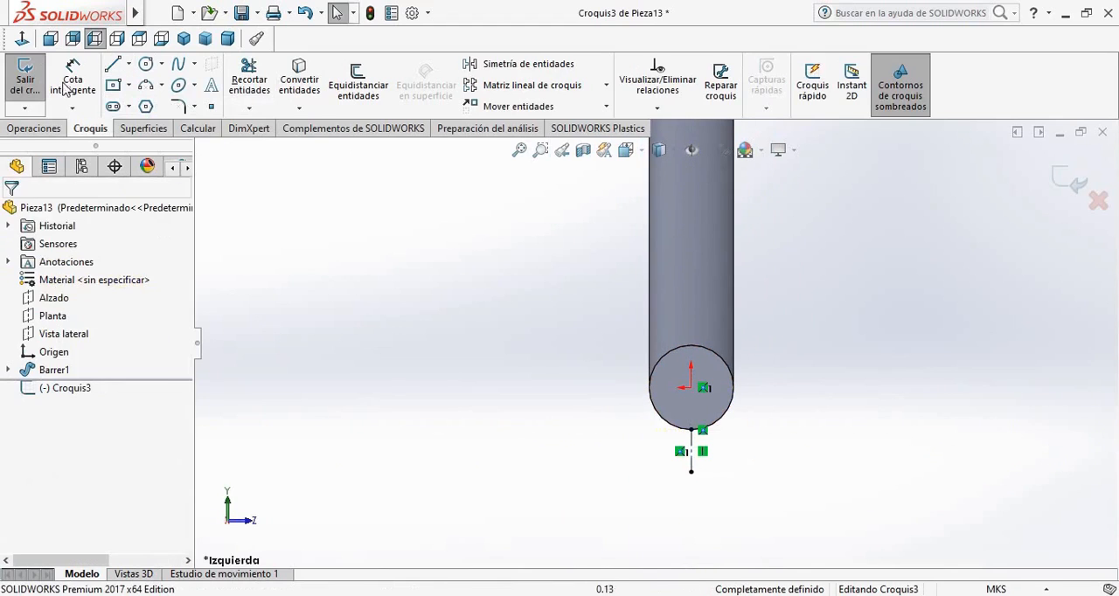
# Draw two horizontal 0.05 m lines outward from the construction line's lower end, one to each side
pyautogui.click(112, 66)
pyautogui.click(692, 473)
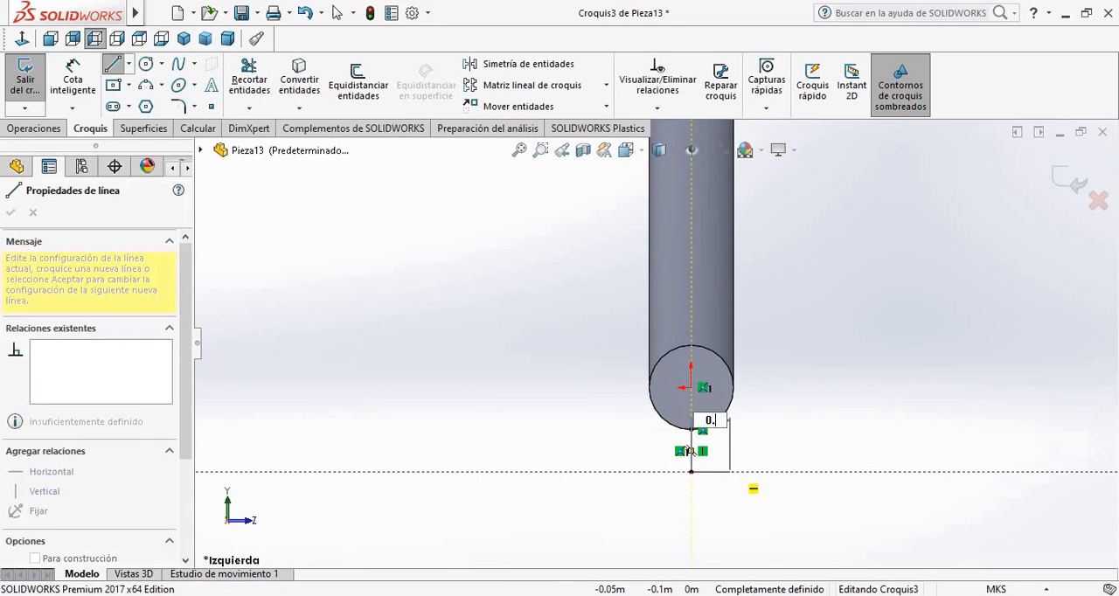
pyautogui.click(735, 472)
pyautogui.press('Escape')
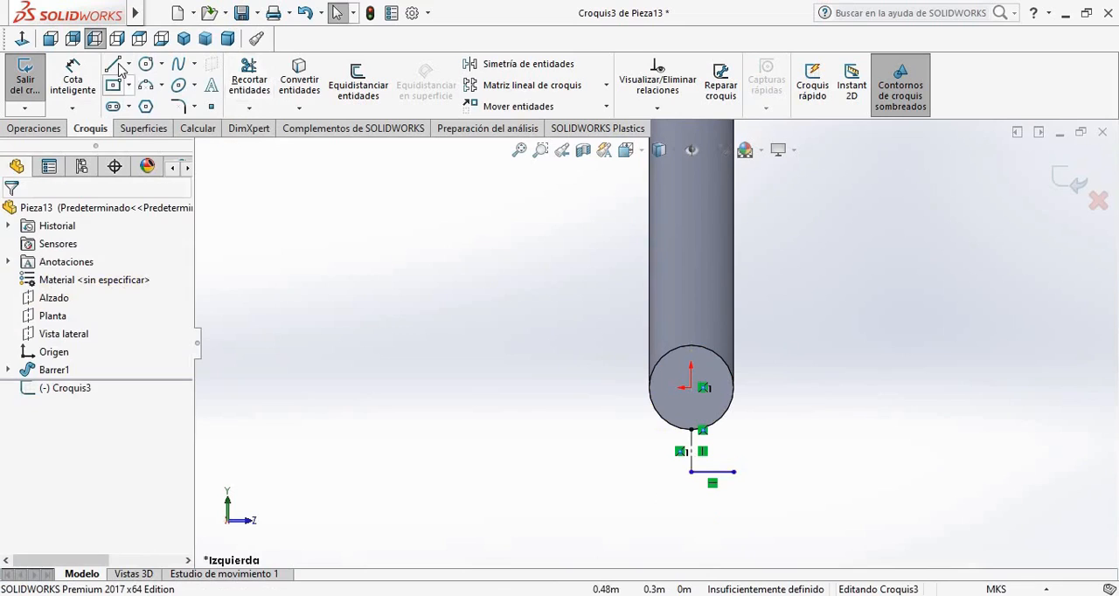
pyautogui.press('l')
pyautogui.click(690, 472)
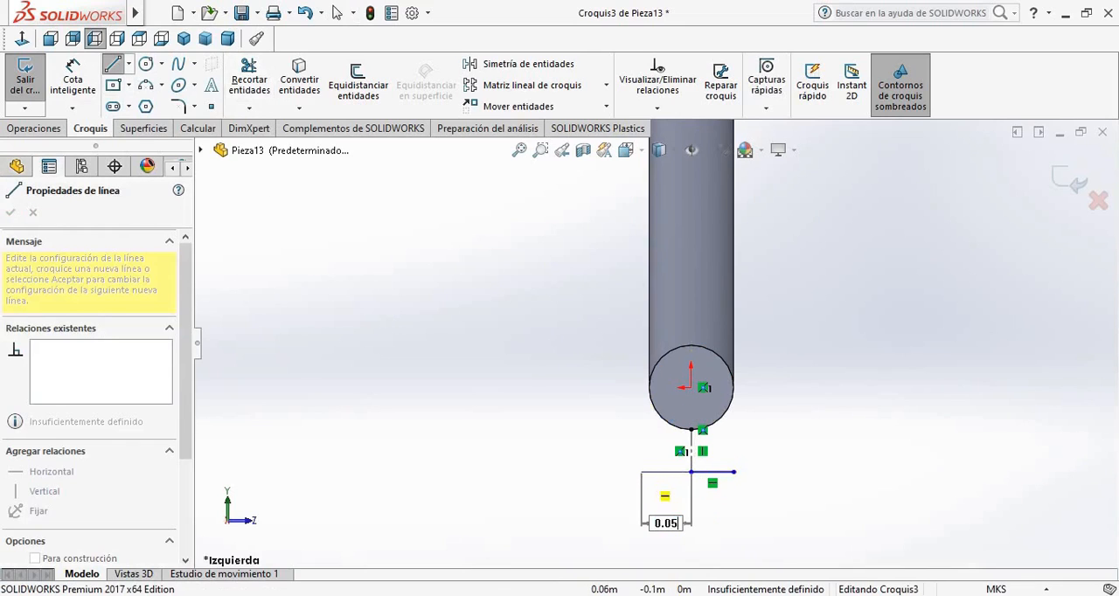
pyautogui.click(647, 472)
pyautogui.press('Escape')
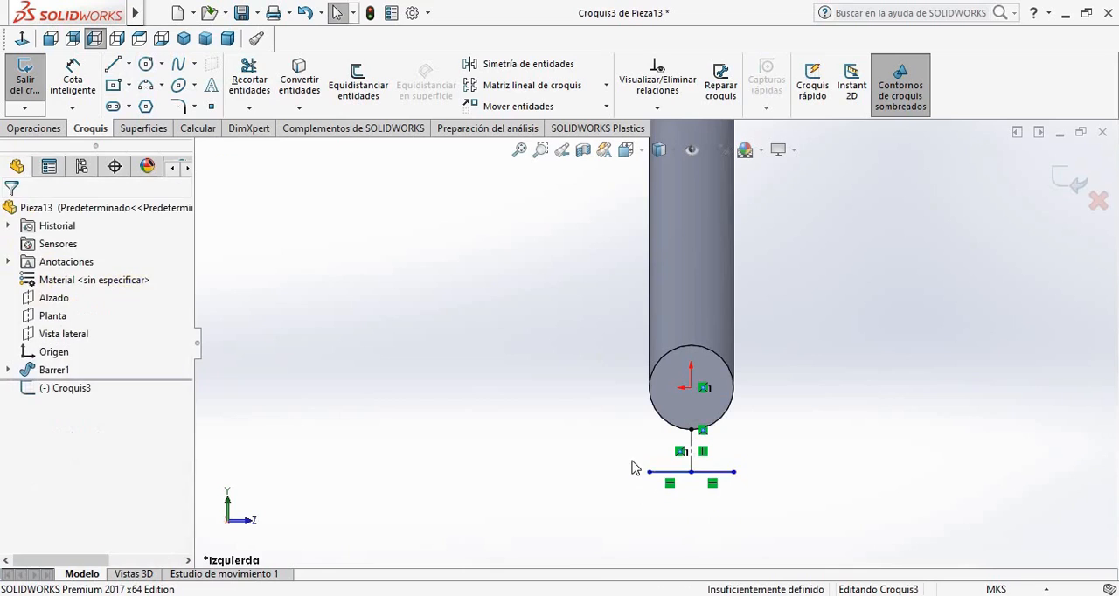
# Close the rectangle around the swept bar with two vertical sides about 6.17 m long and a horizontal edge level with the bar's top
pyautogui.click(114, 65)
pyautogui.scroll(3, 654, 342)
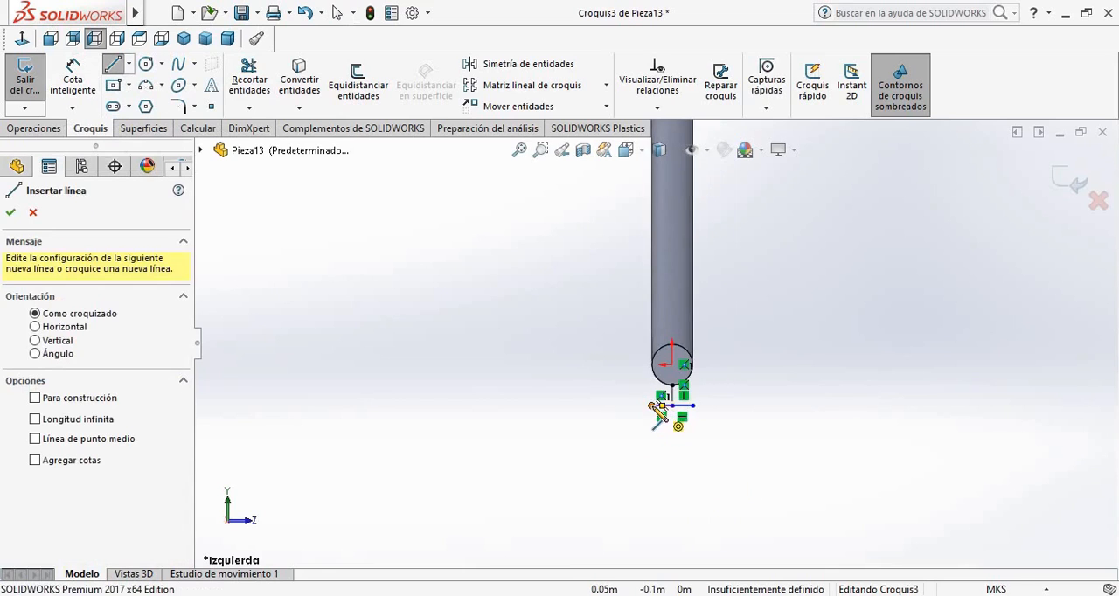
pyautogui.click(661, 405)
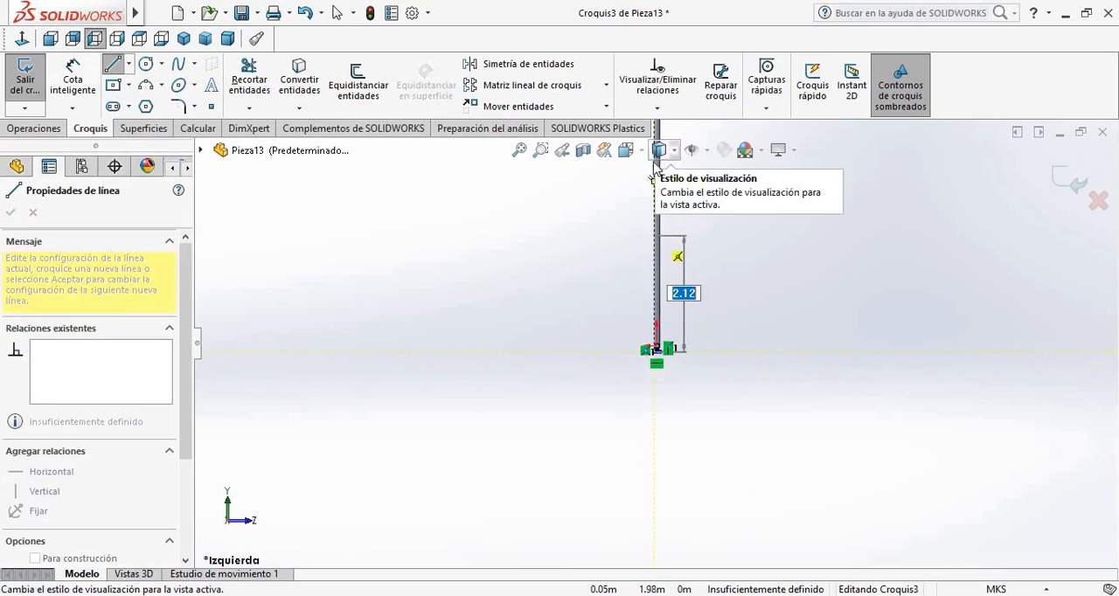
pyautogui.scroll(-4, 670, 282)
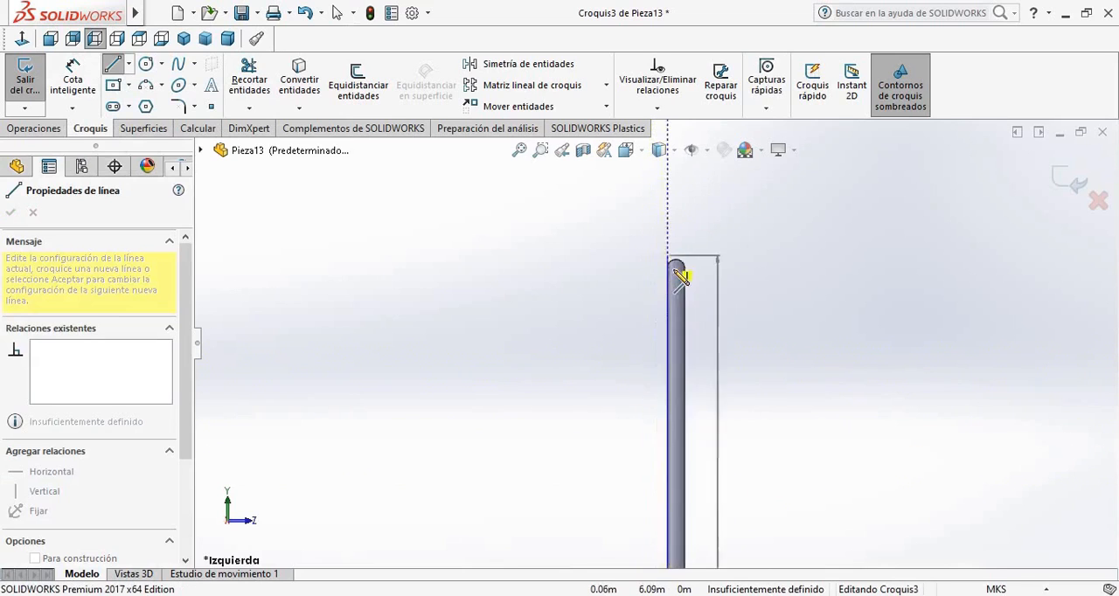
pyautogui.scroll(-5, 673, 274)
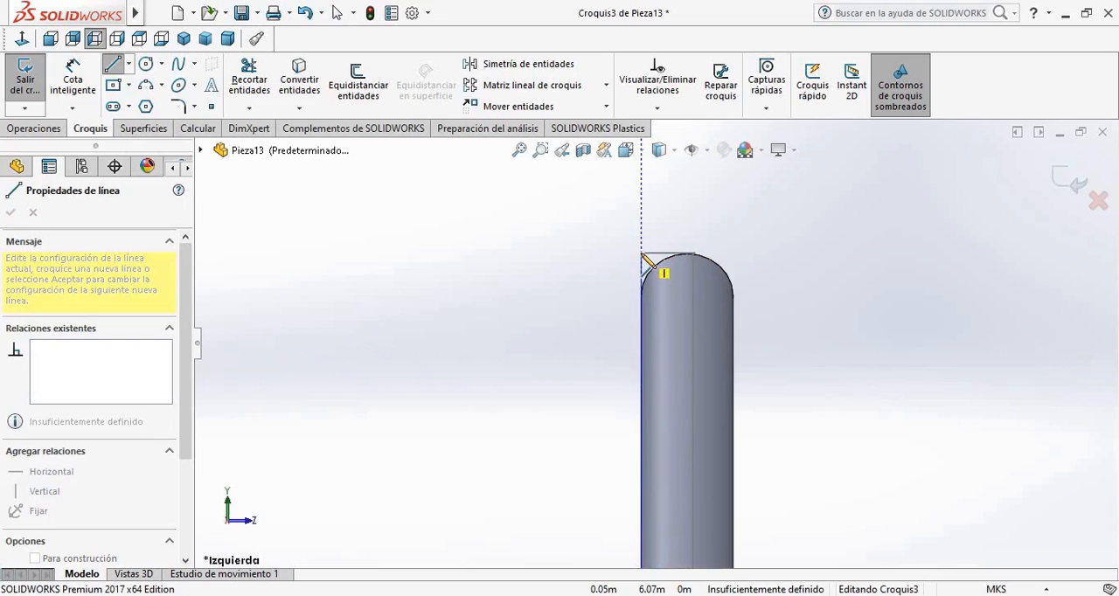
pyautogui.click(643, 255)
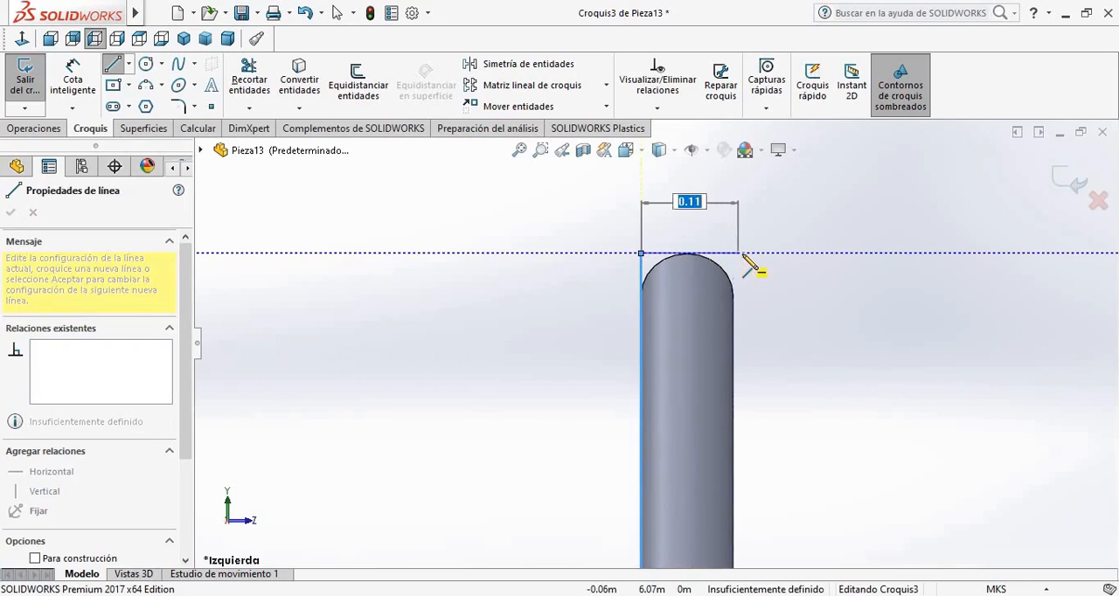
pyautogui.click(733, 254)
pyautogui.scroll(5, 712, 399)
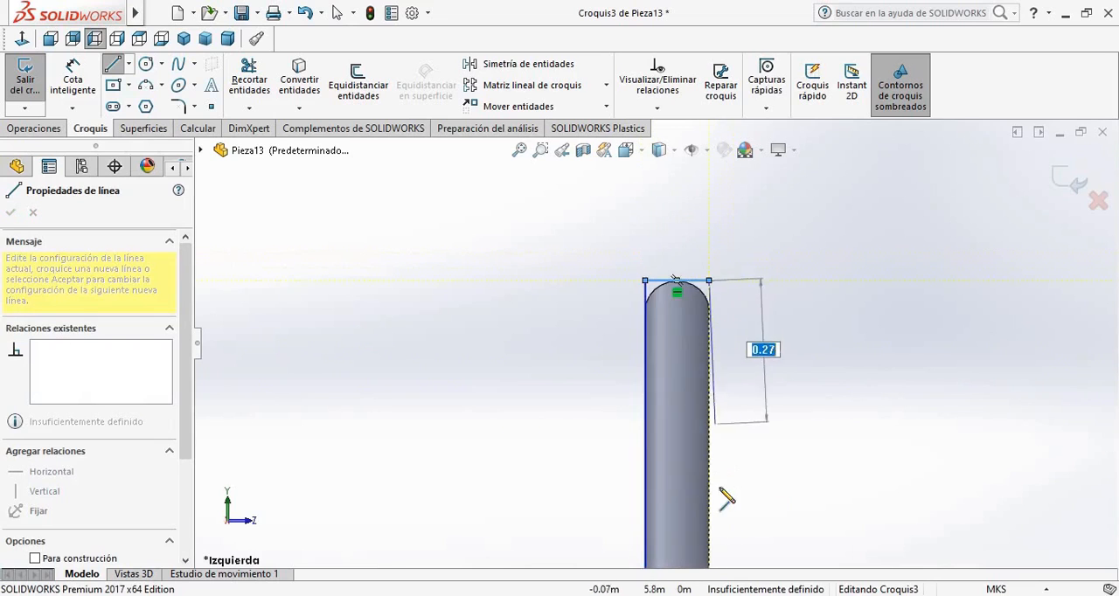
pyautogui.scroll(-6, 673, 544)
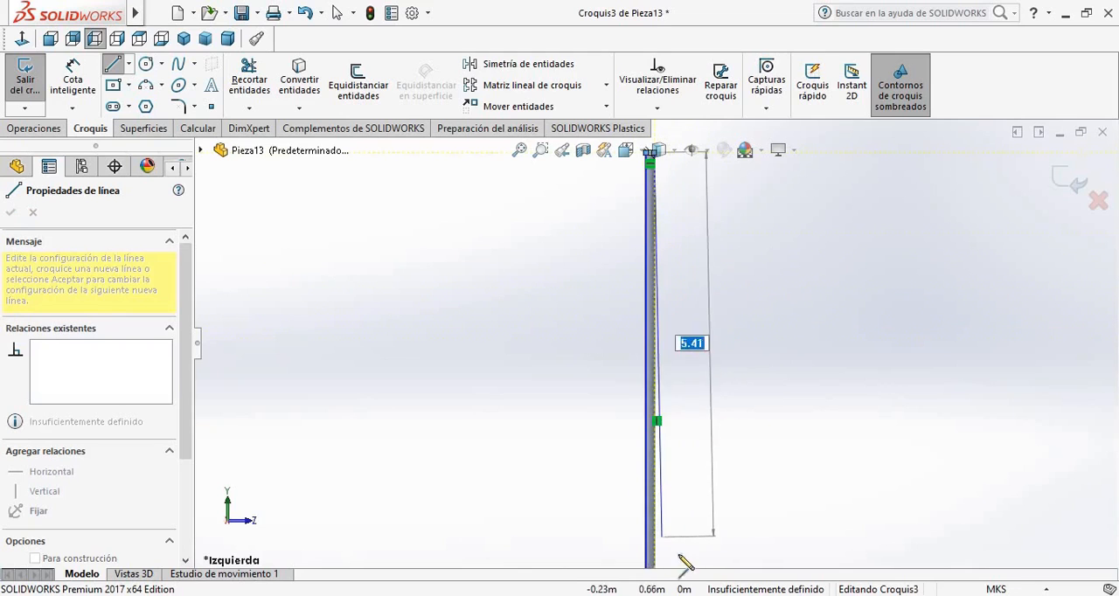
pyautogui.scroll(-3, 616, 308)
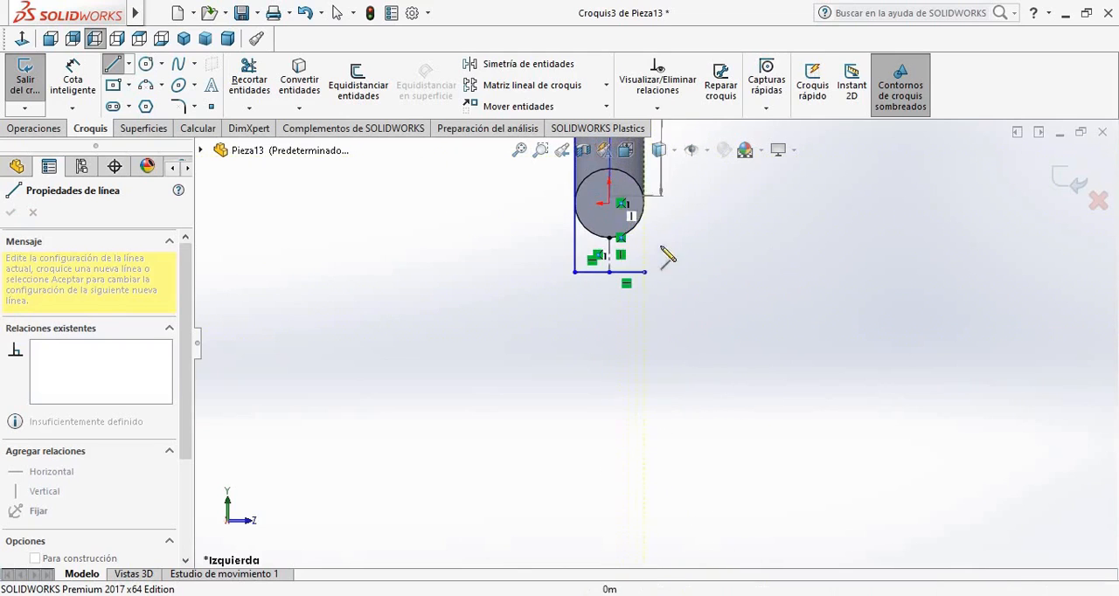
pyautogui.click(644, 272)
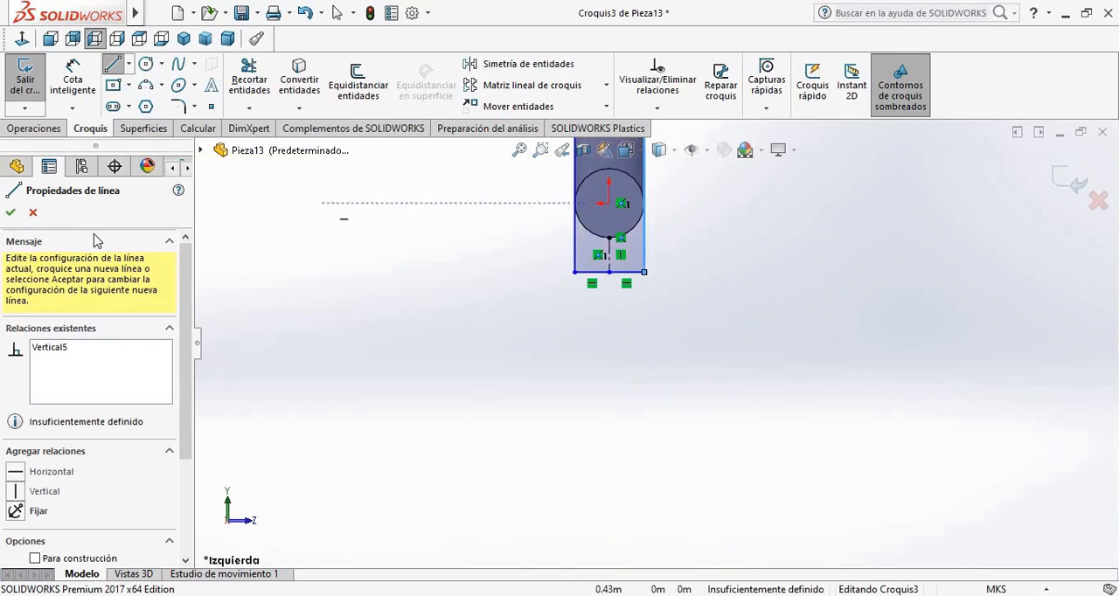
pyautogui.click(31, 213)
# Extrude the long rectangle 0.10 m away from the curved guide to form a vertical square bar
pyautogui.click(35, 129)
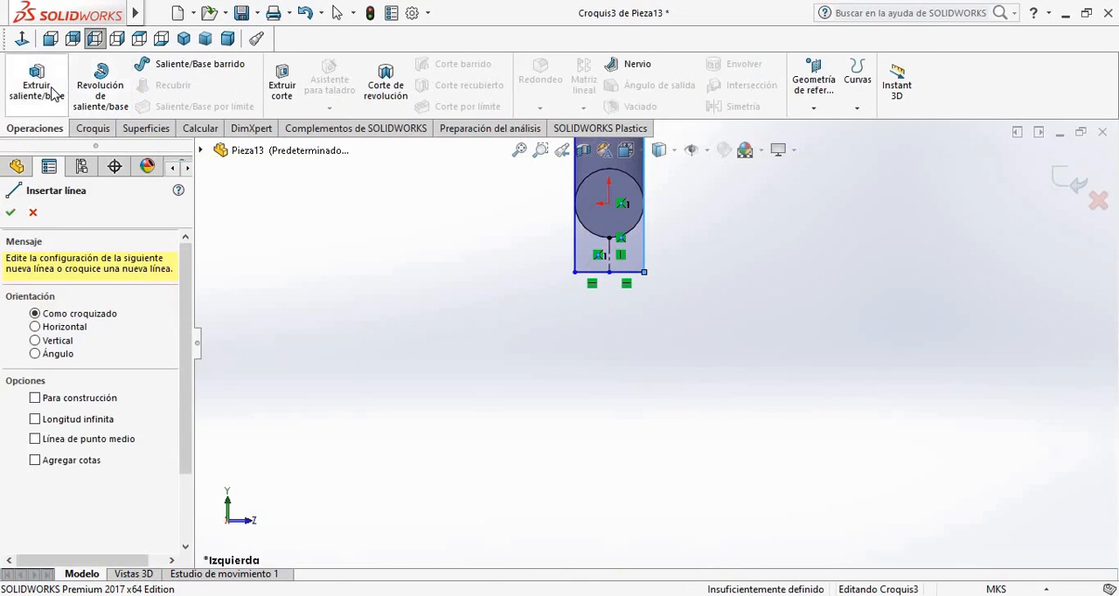
pyautogui.click(50, 86)
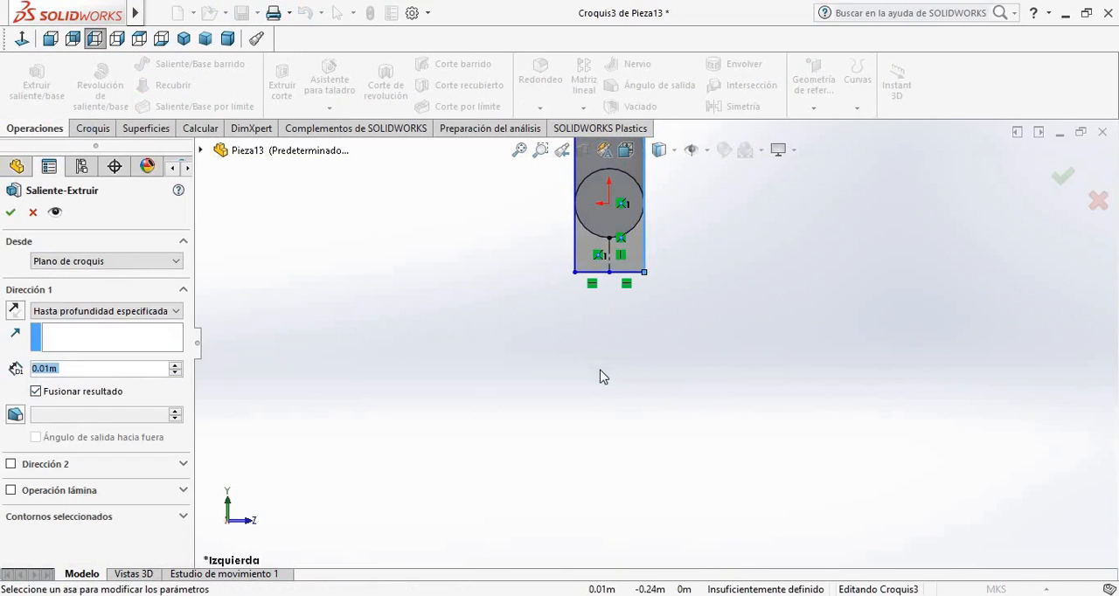
pyautogui.click(50, 38)
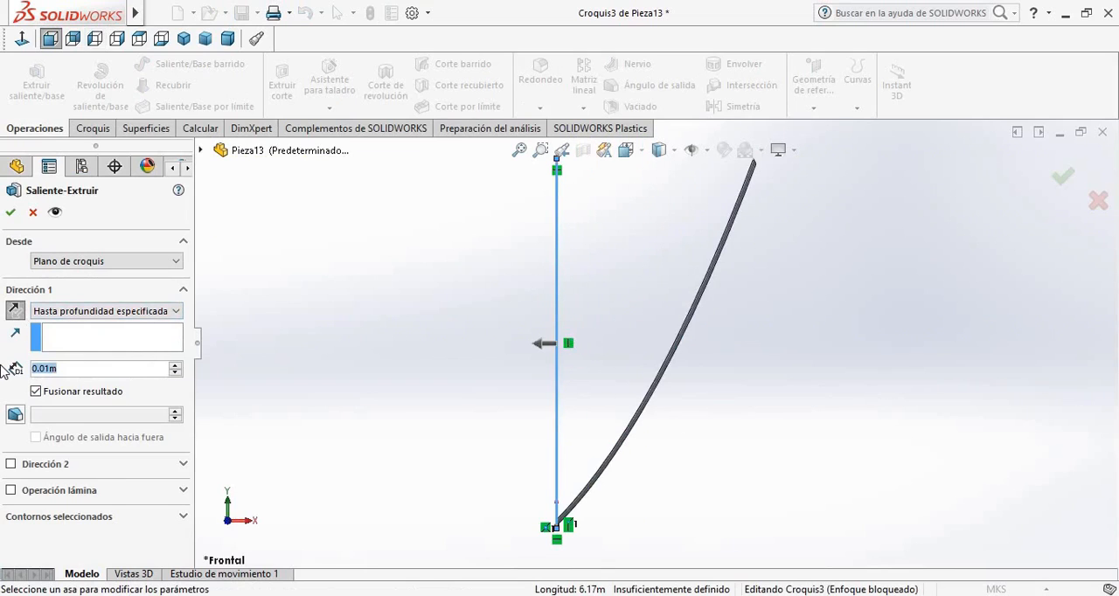
pyautogui.write('0.1')
pyautogui.press('Return')
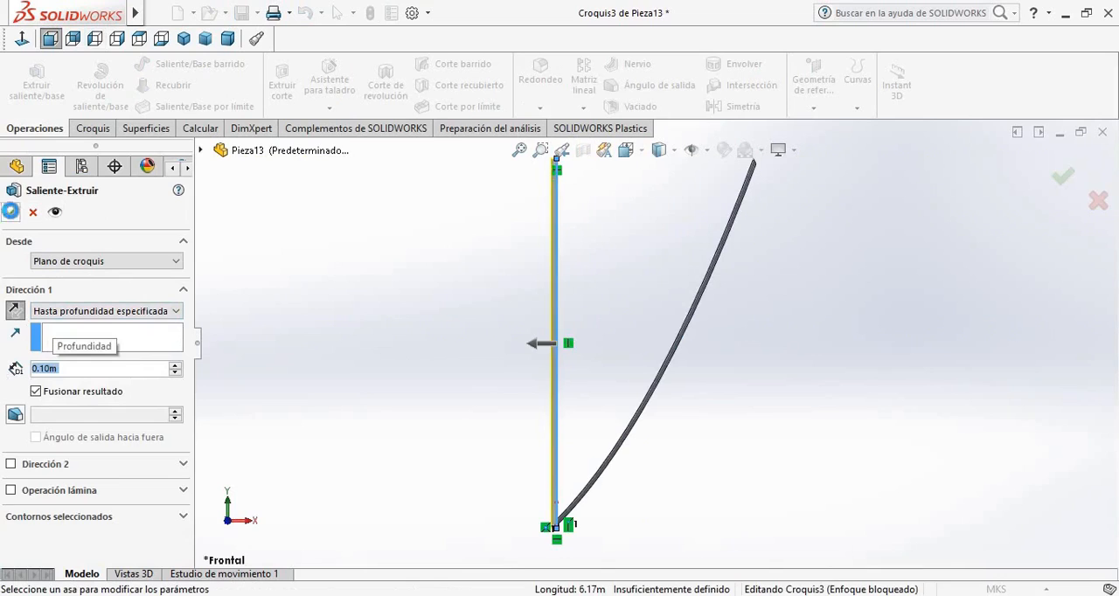
pyautogui.click(11, 212)
pyautogui.click(886, 299)
# Examine the vertical bar and the curved guide, including the joint where their lower ends meet
pyautogui.scroll(4, 692, 289)
pyautogui.scroll(-3, 691, 285)
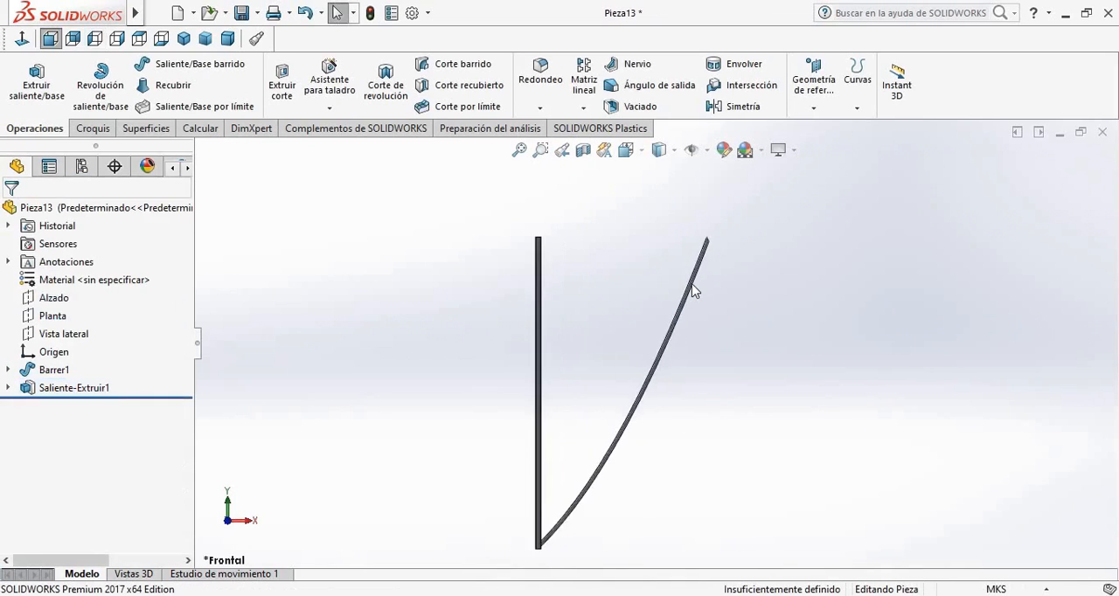
pyautogui.scroll(-1, 692, 285)
pyautogui.scroll(2, 669, 461)
pyautogui.scroll(-4, 616, 481)
pyautogui.scroll(1, 519, 474)
pyautogui.scroll(-2, 525, 472)
pyautogui.moveTo(539, 470); pyautogui.dragTo(472, 476, button='middle')
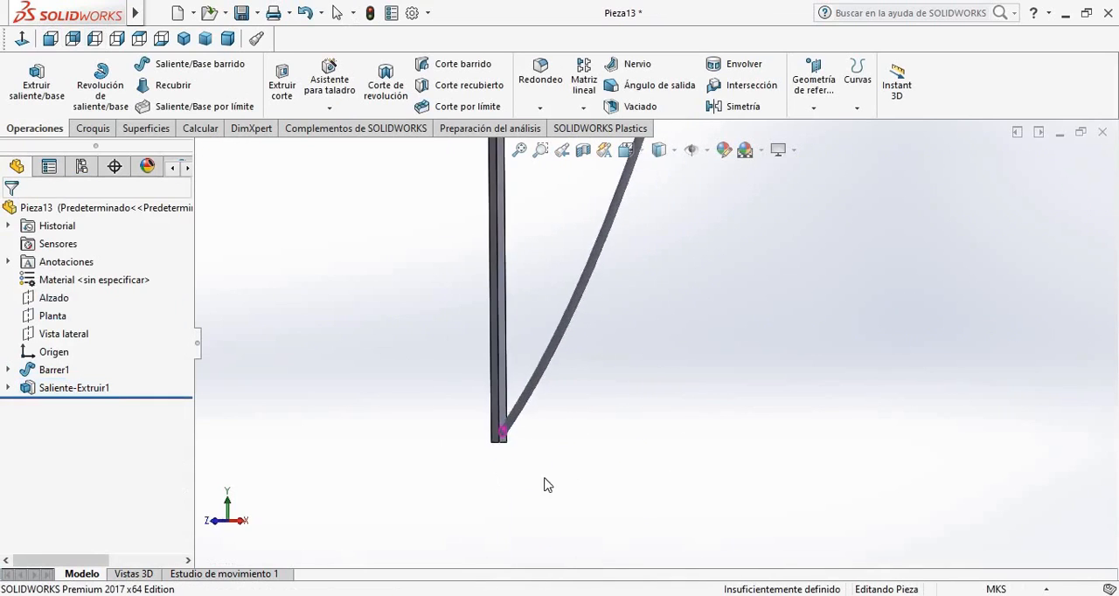
pyautogui.hotkey('ctrl', '1')
pyautogui.scroll(-3, 612, 251)
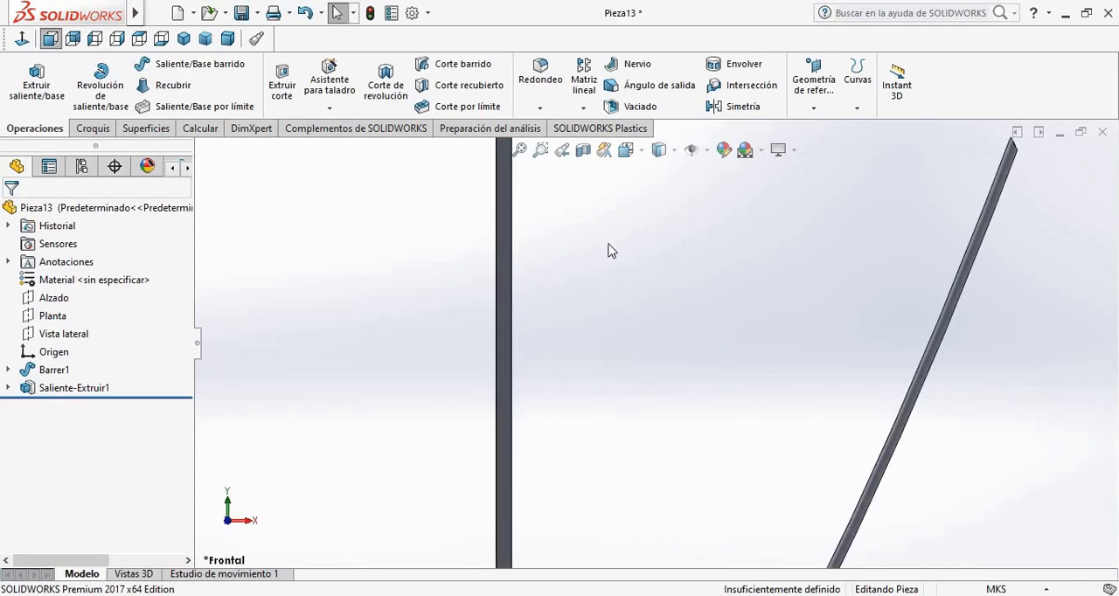
# Start a sketch on the vertical bar's face that looks toward the curved guide
pyautogui.moveTo(611, 251); pyautogui.dragTo(766, 419, button='middle')
pyautogui.scroll(-5, 766, 419)
pyautogui.click(620, 299)
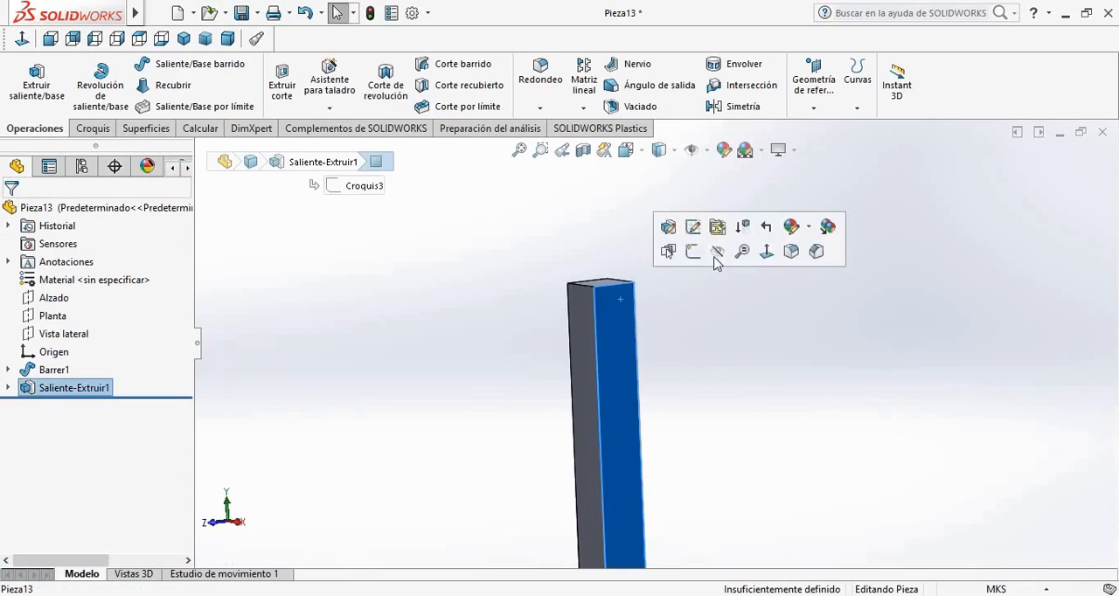
pyautogui.click(693, 252)
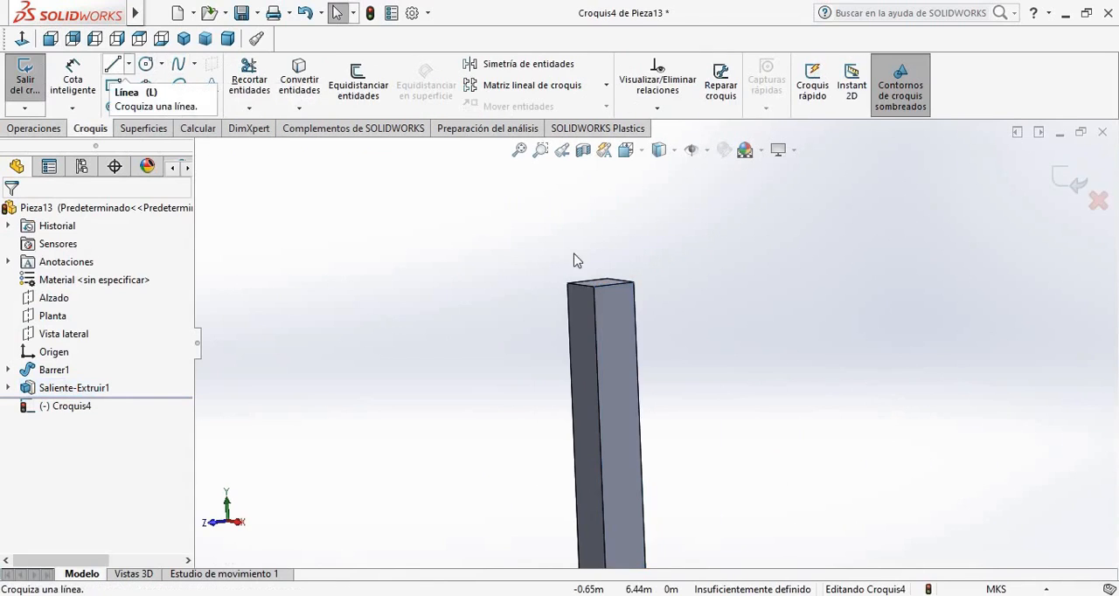
pyautogui.press('l')
pyautogui.click(534, 256)
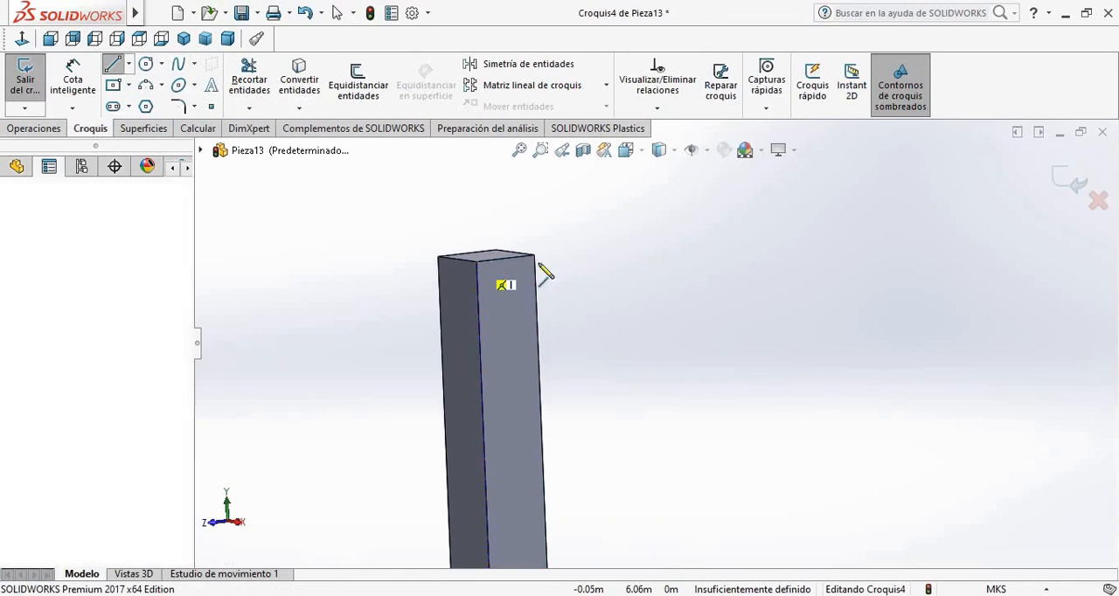
pyautogui.press('Escape')
pyautogui.press('Escape')
# Draw a closed 0.1 m square with lines at the upper end of the bar's face, spanning its full width
pyautogui.scroll(-2, 537, 317)
pyautogui.click(112, 64)
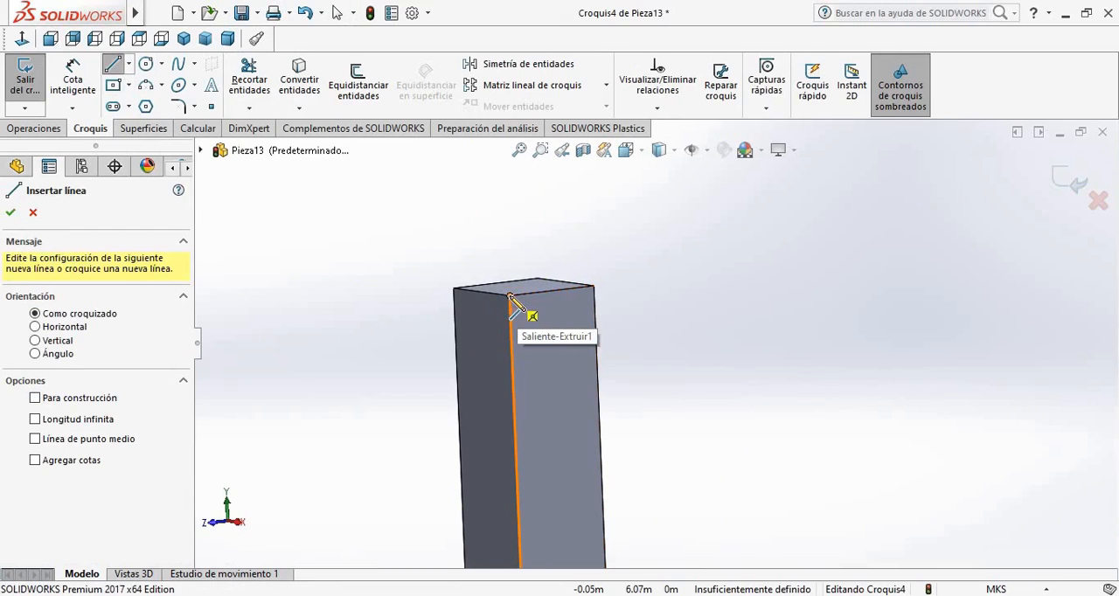
pyautogui.click(510, 297)
pyautogui.click(594, 289)
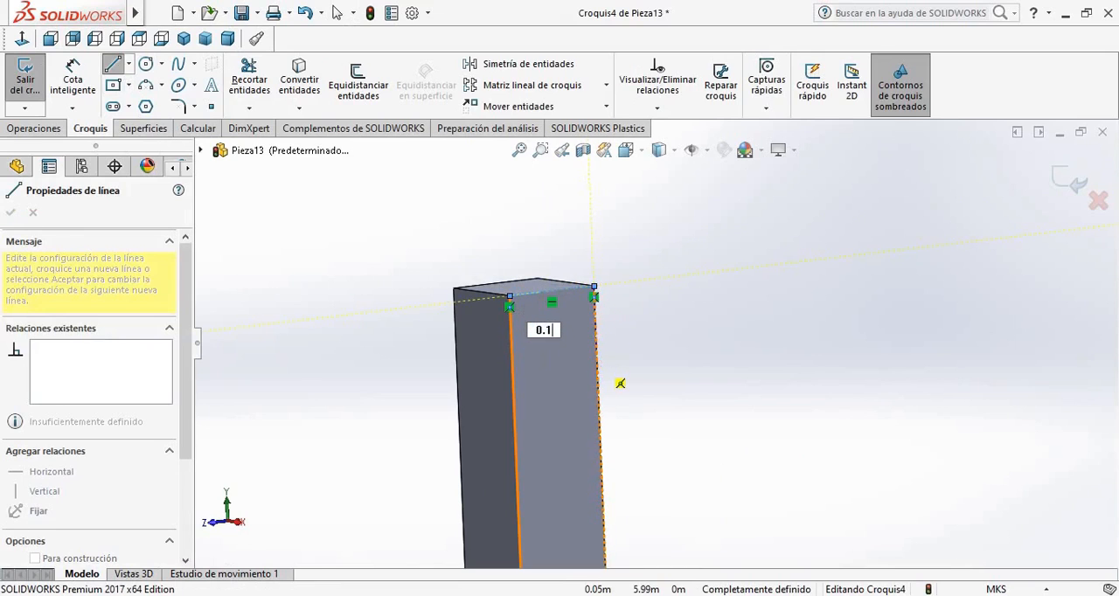
pyautogui.press('Escape')
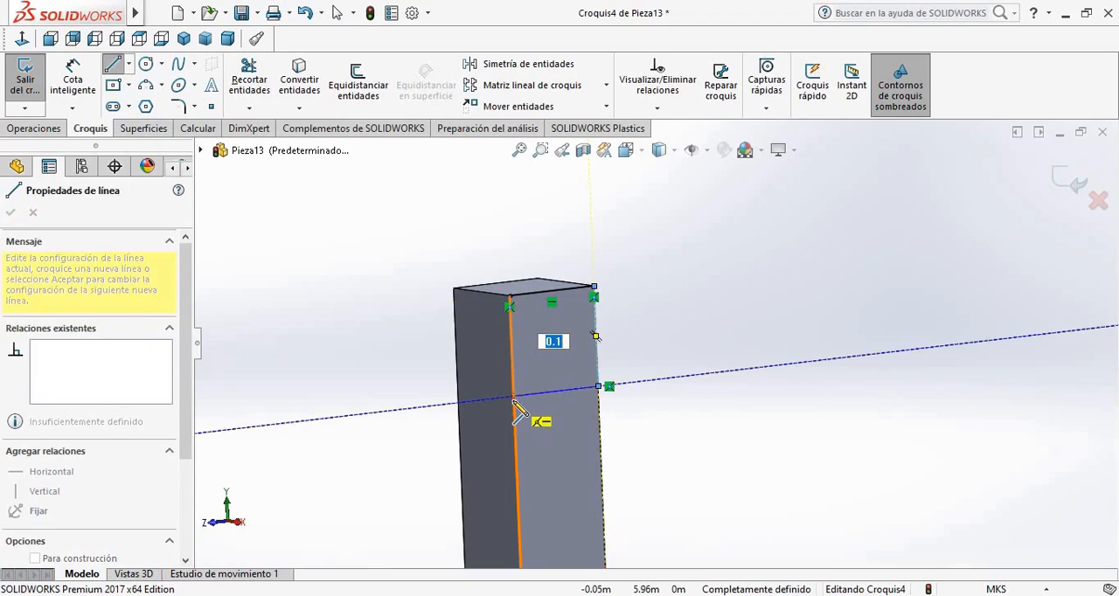
pyautogui.click(514, 397)
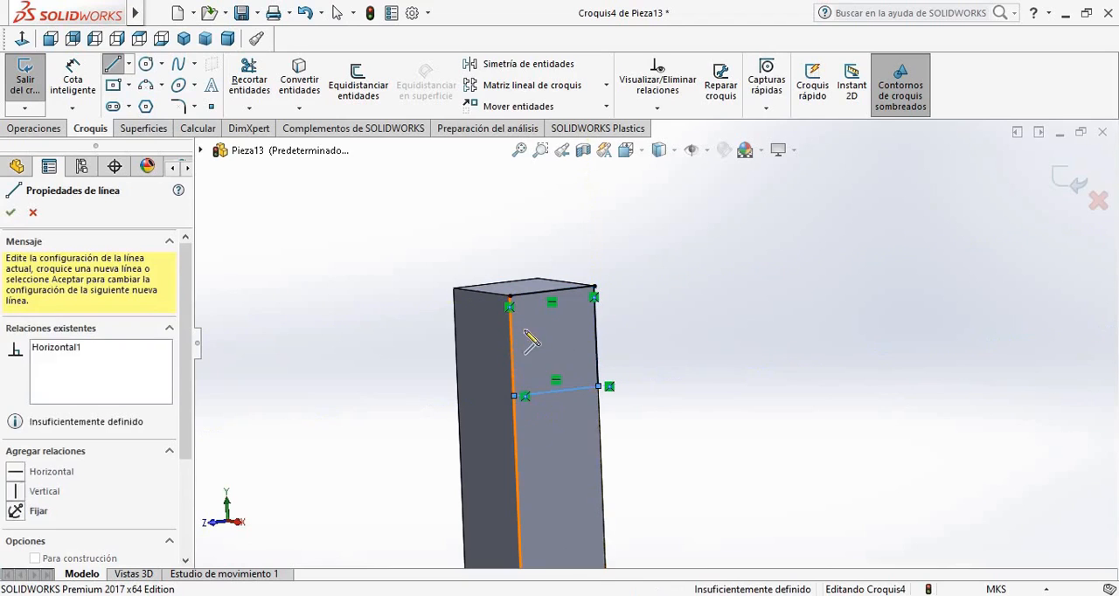
pyautogui.click(511, 298)
pyautogui.click(12, 212)
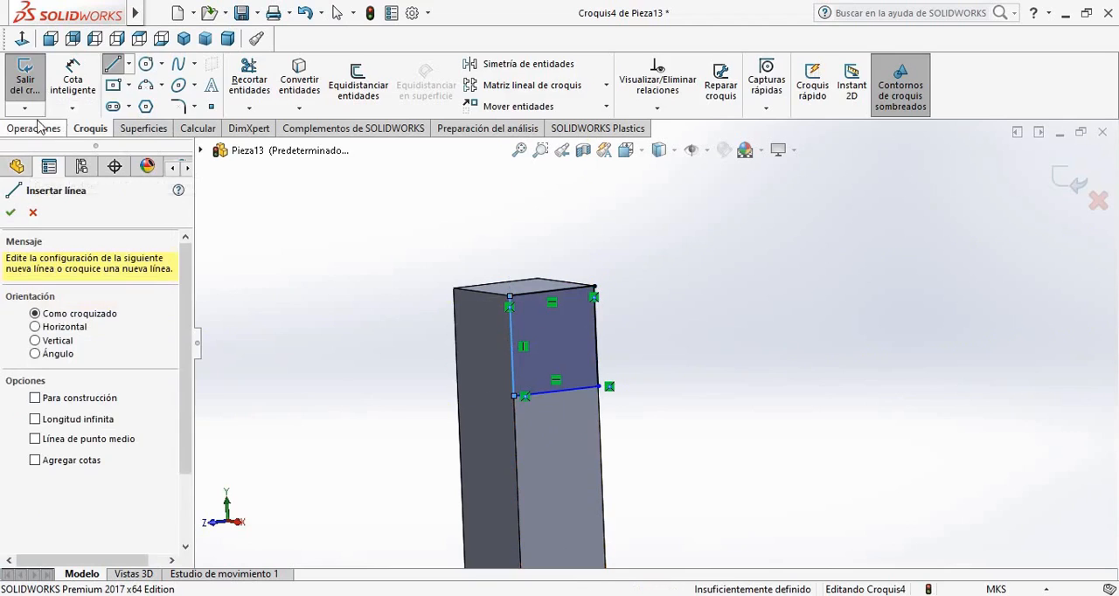
# Extrude the square 3.33 m horizontally so that it reaches past the upper end of the curved guide
pyautogui.click(34, 129)
pyautogui.click(37, 85)
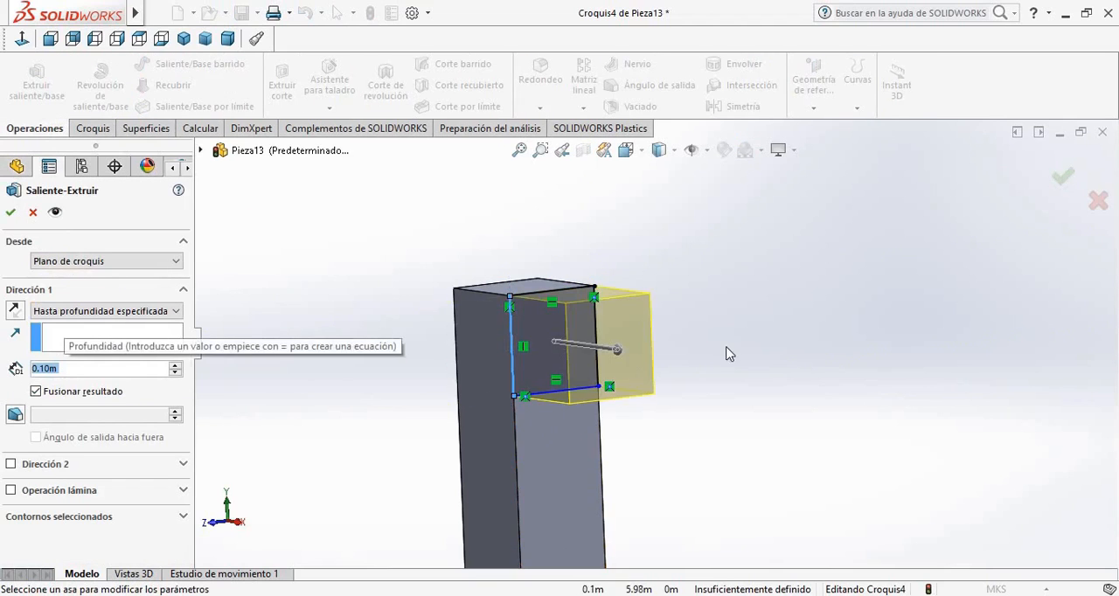
pyautogui.hotkey('ctrl', '1')
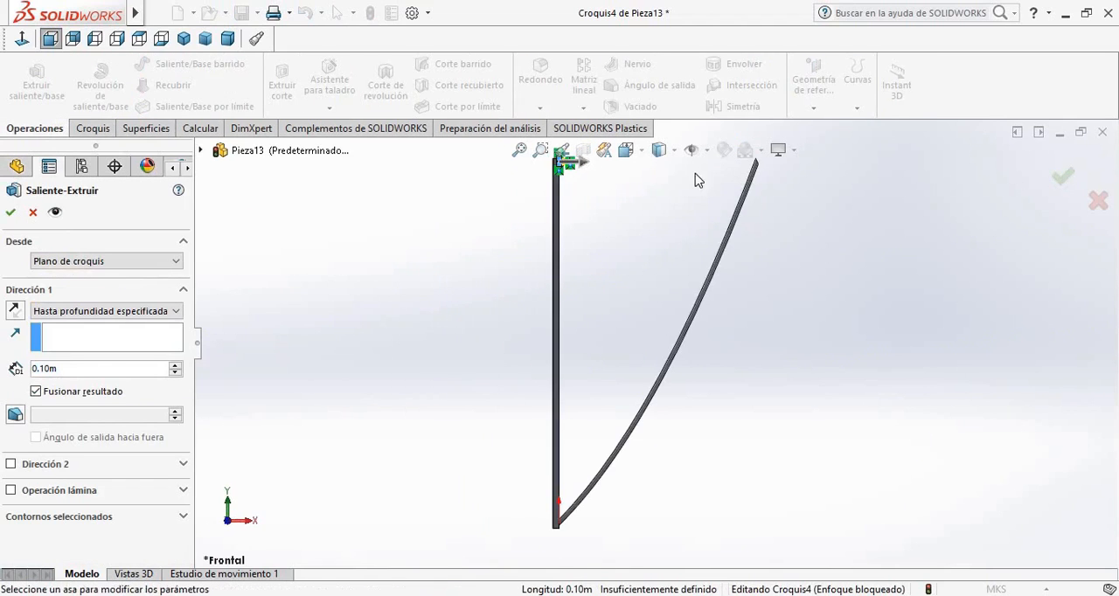
pyautogui.scroll(-2, 575, 279)
pyautogui.moveTo(542, 276); pyautogui.dragTo(830, 292)
pyautogui.scroll(-5, 787, 302)
pyautogui.moveTo(766, 317); pyautogui.dragTo(713, 322)
pyautogui.scroll(-3, 734, 347)
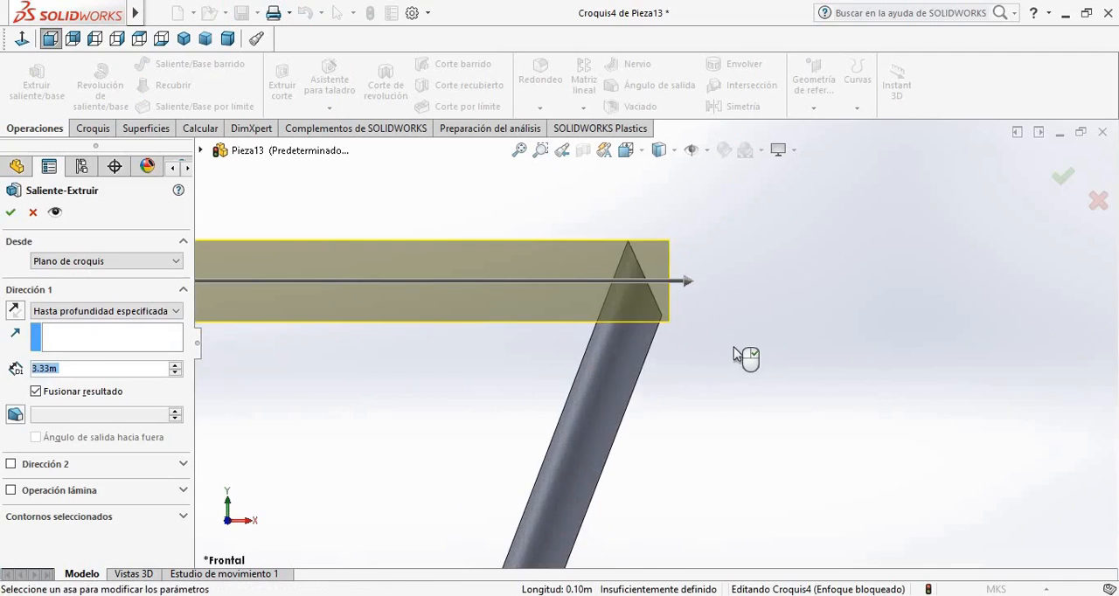
pyautogui.moveTo(733, 347); pyautogui.dragTo(343, 340, button='middle')
pyautogui.scroll(5, 367, 350)
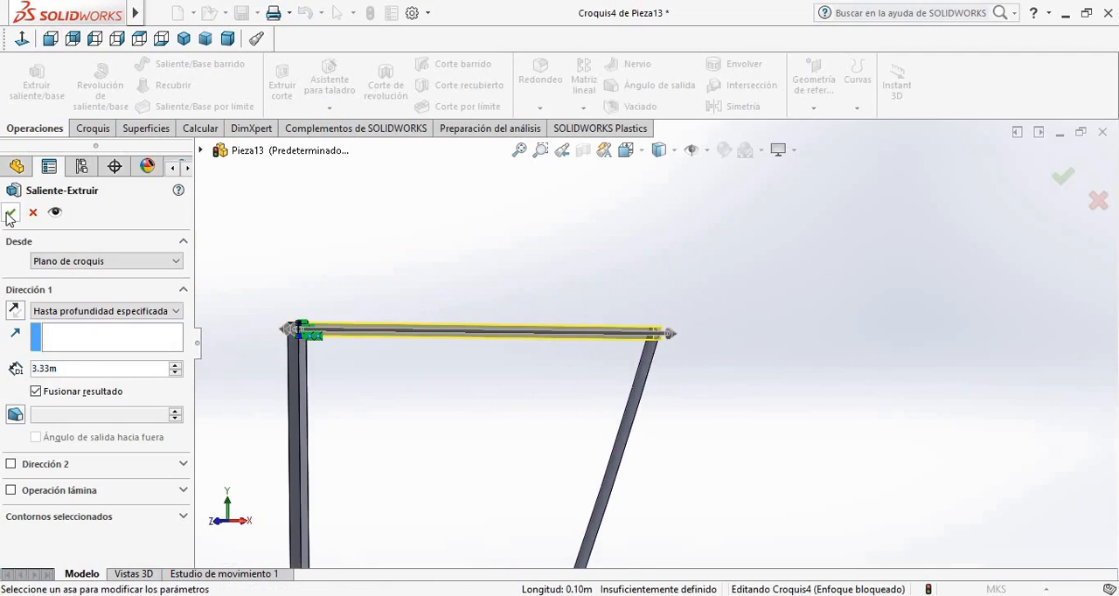
pyautogui.click(11, 213)
pyautogui.moveTo(717, 447); pyautogui.dragTo(691, 339, button='middle')
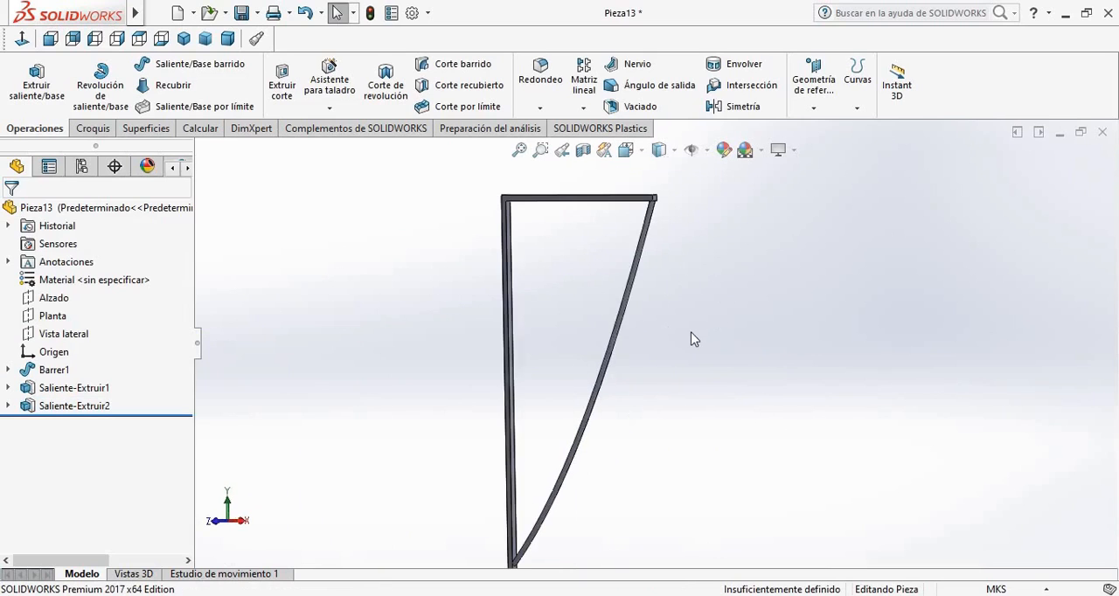
# Save the part as GUIA AB in the Descargas folder
pyautogui.click(242, 13)
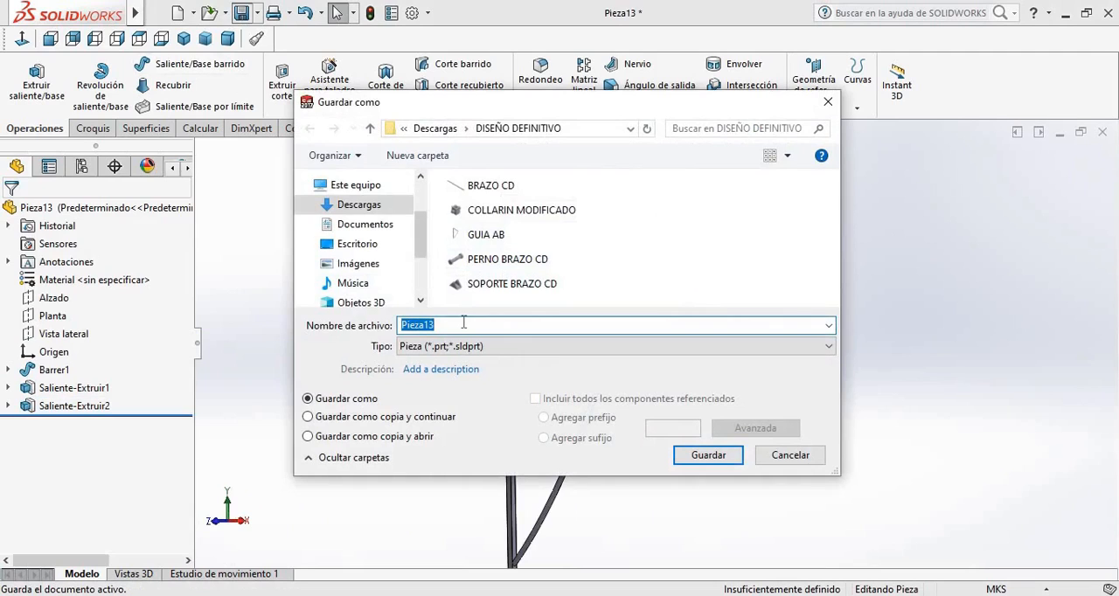
pyautogui.click(354, 204)
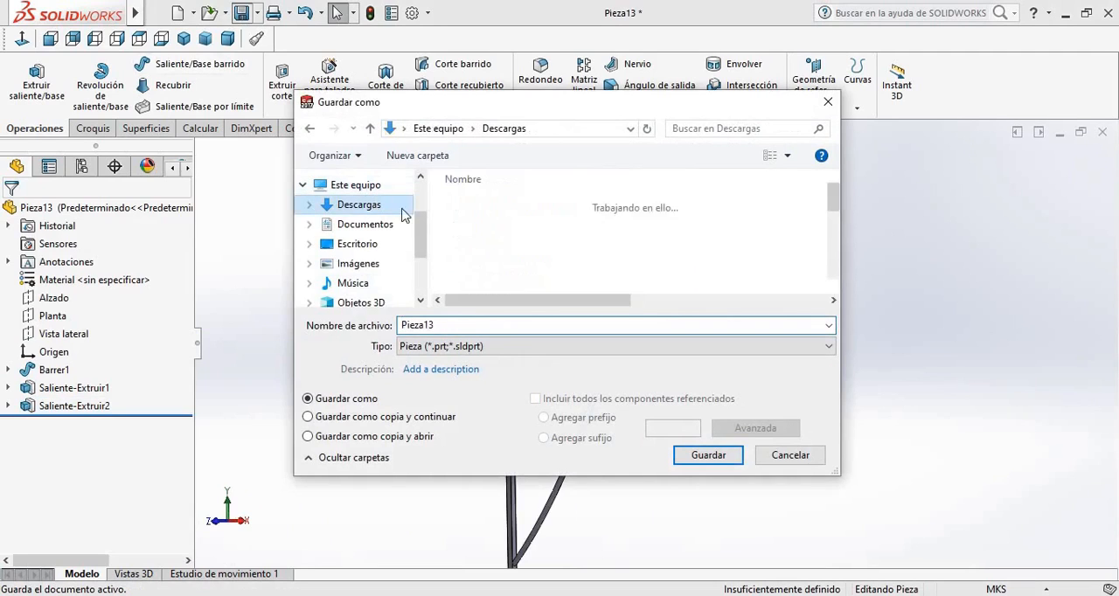
pyautogui.scroll(-1, 601, 239)
pyautogui.scroll(-3, 601, 239)
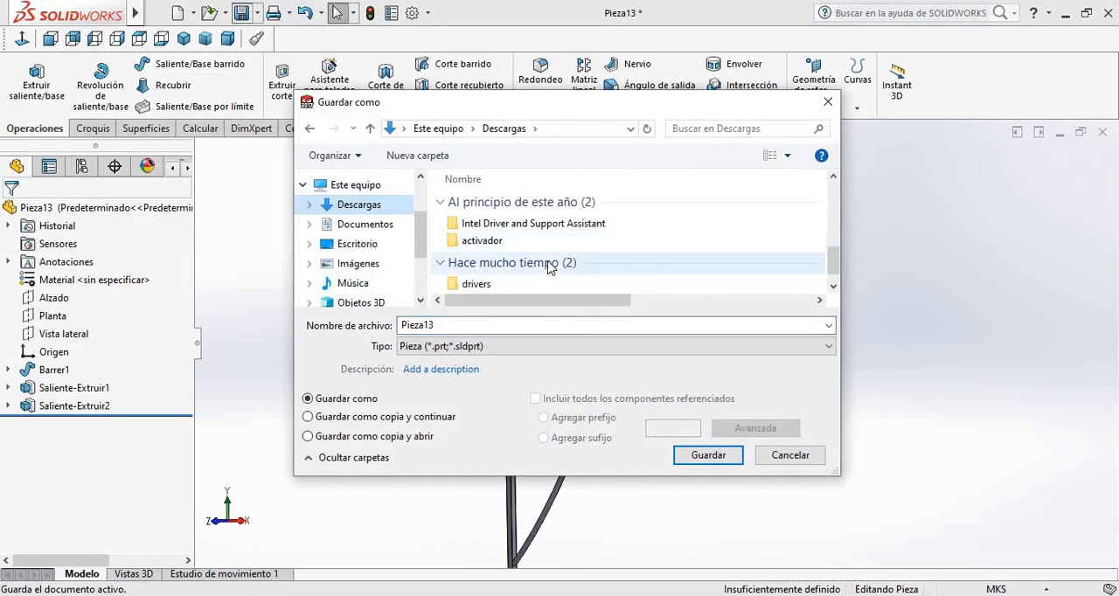
pyautogui.doubleClick(463, 331)
pyautogui.write('BR')
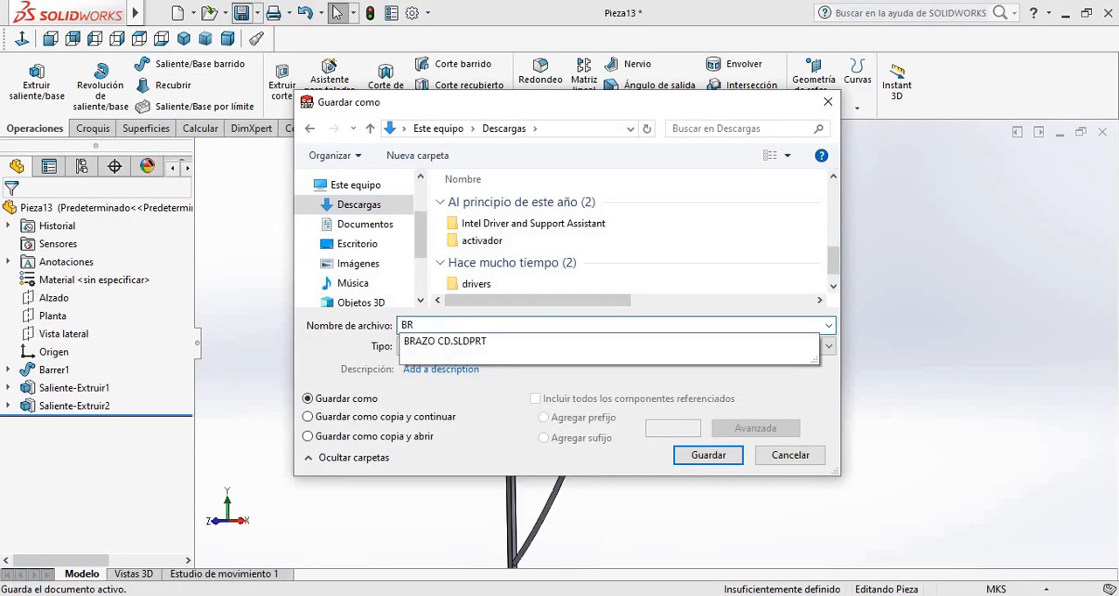
pyautogui.press('BackSpace')
pyautogui.press('BackSpace')
pyautogui.write('GUIA A')
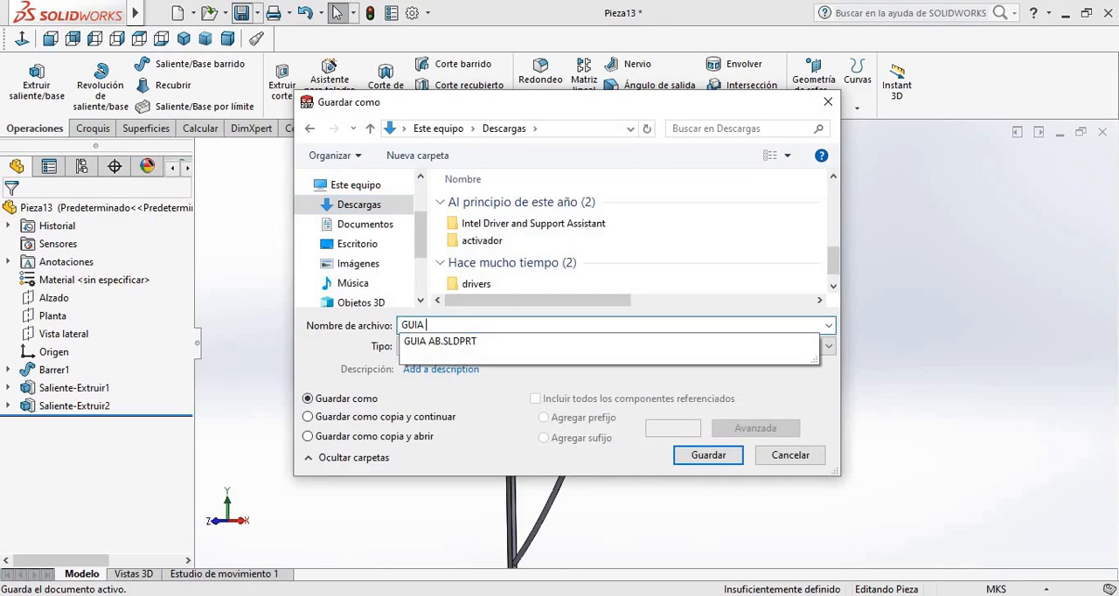
pyautogui.click(708, 455)
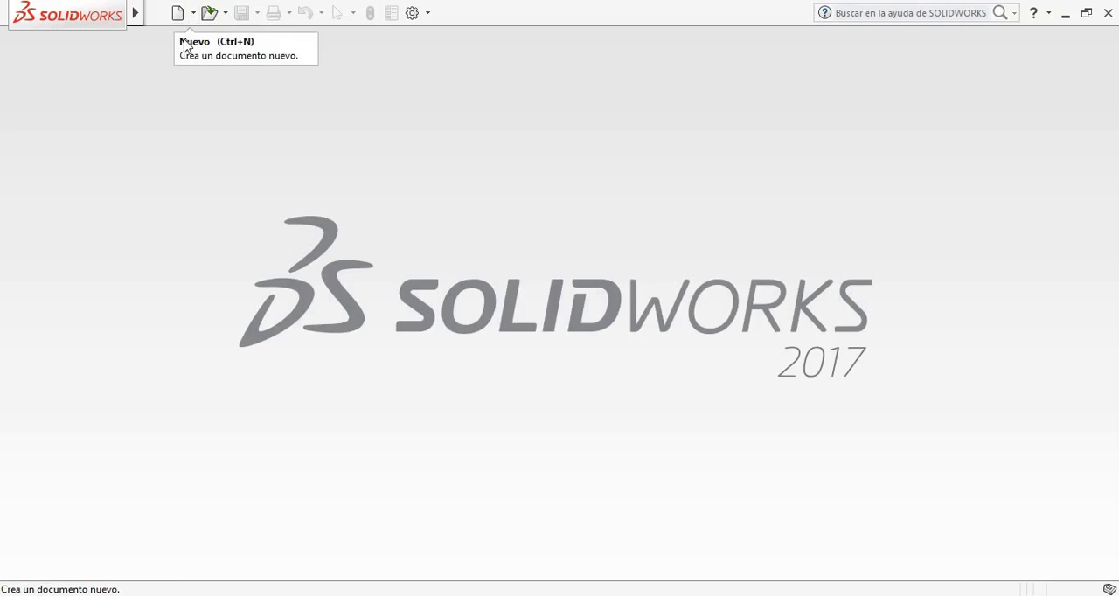
# Create a new part document and set its unit system to MKS
pyautogui.click(180, 14)
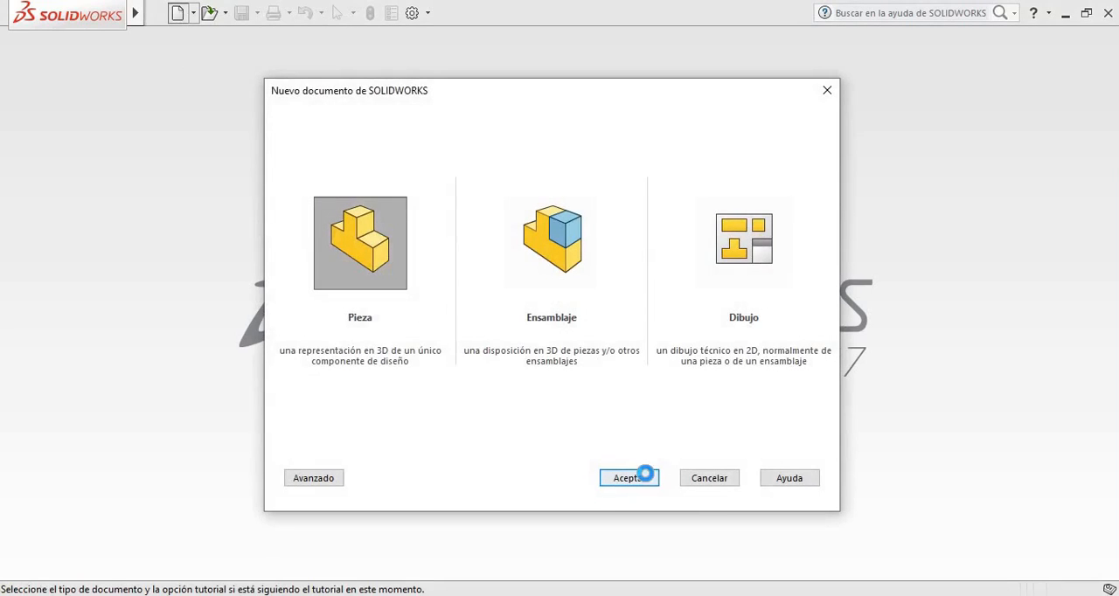
pyautogui.click(645, 474)
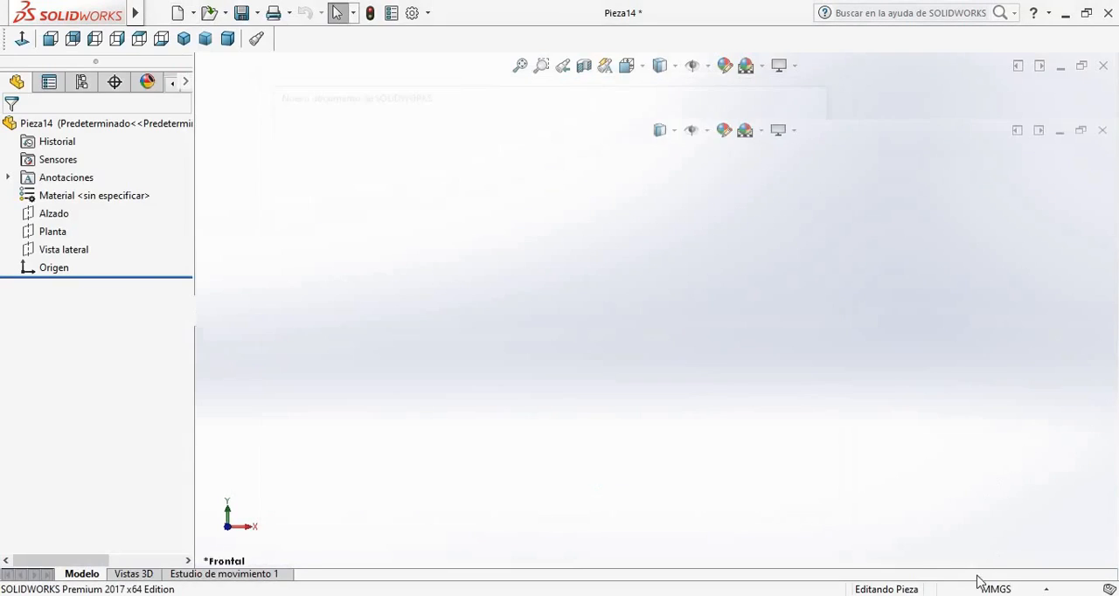
pyautogui.click(995, 588)
pyautogui.click(930, 482)
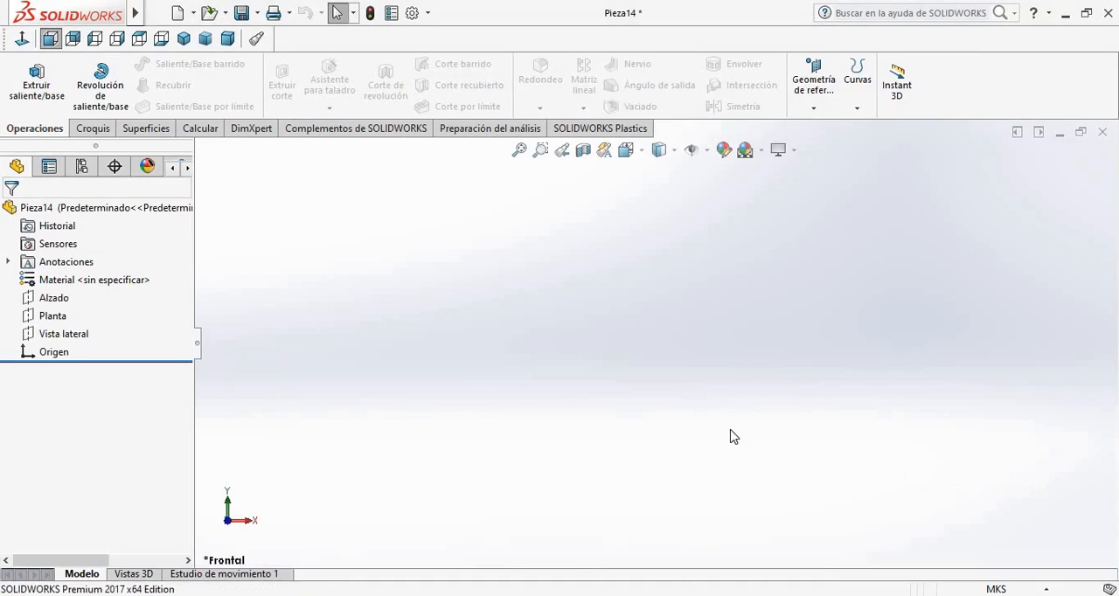
# In a new sketch on the Alzado plane, draw a circle of 0.1 m diameter centred on the origin
pyautogui.click(50, 298)
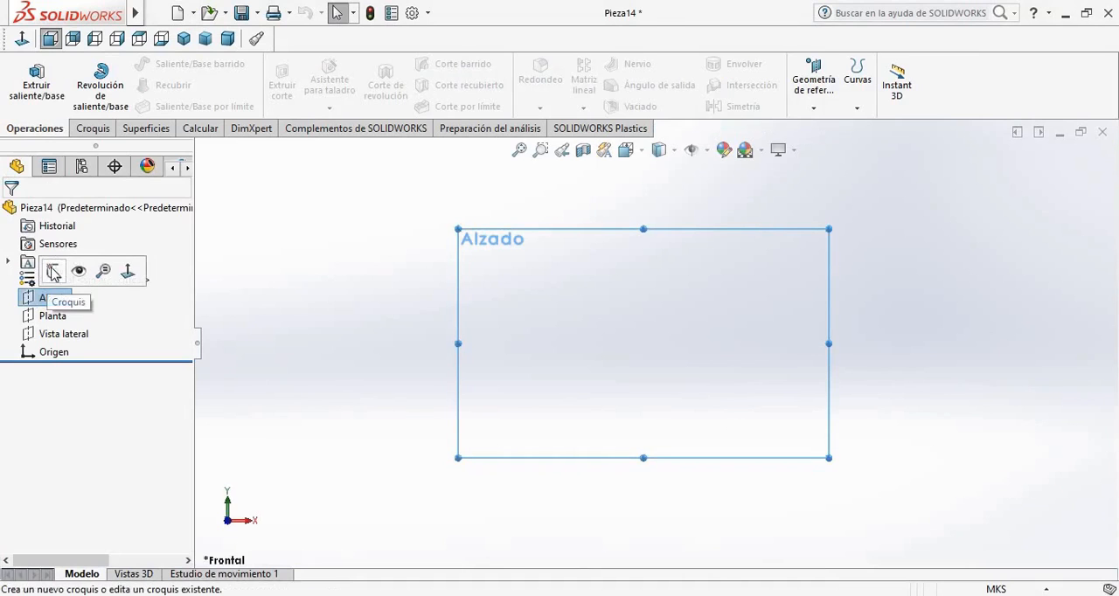
pyautogui.click(53, 271)
pyautogui.click(145, 66)
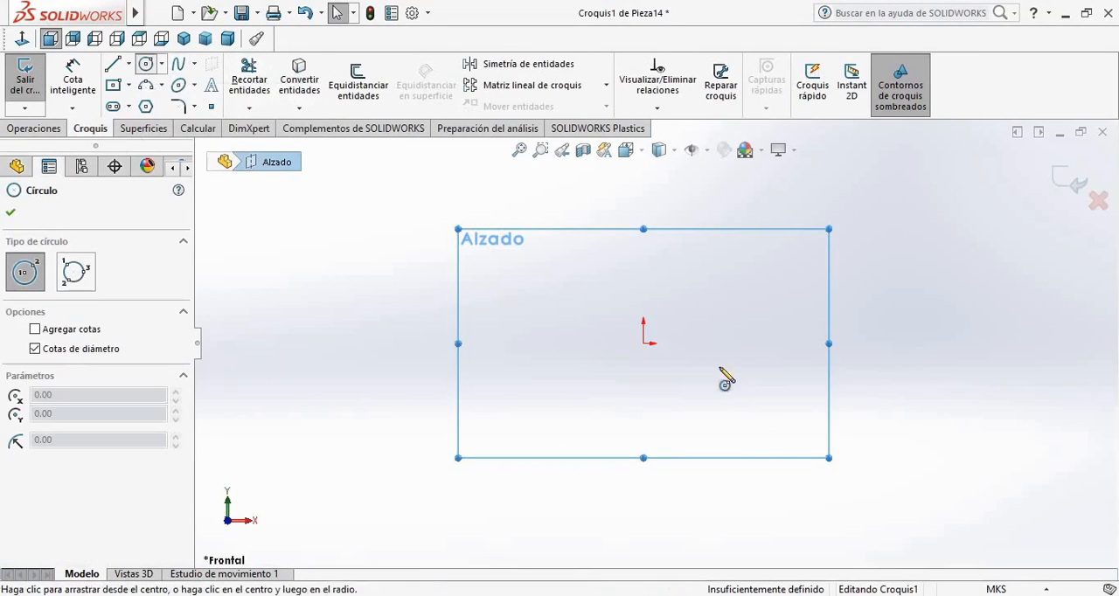
pyautogui.click(643, 343)
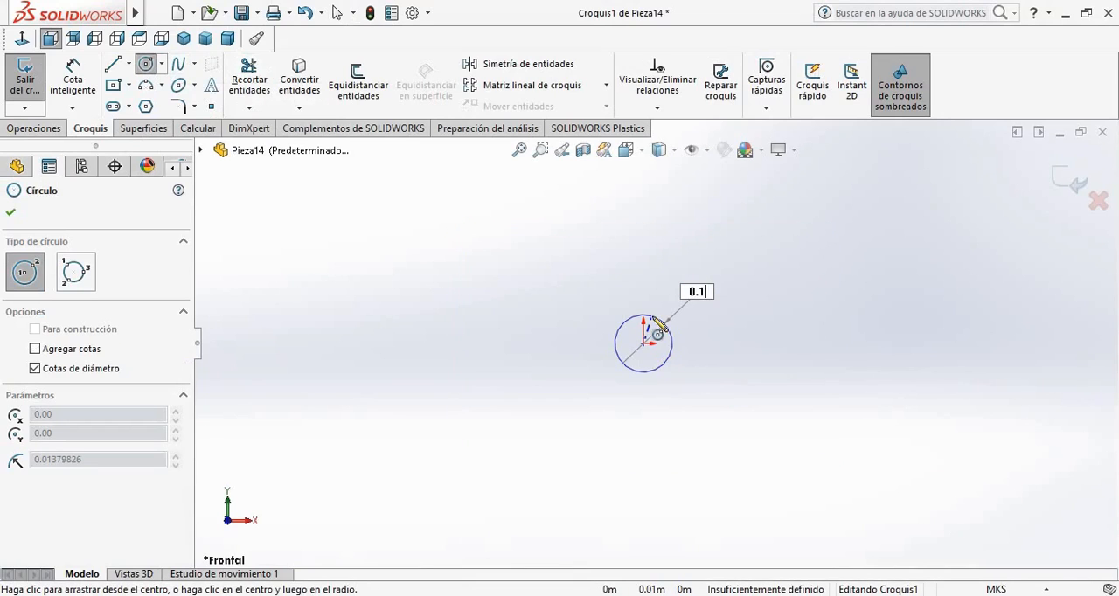
pyautogui.press('Return')
pyautogui.press('Escape')
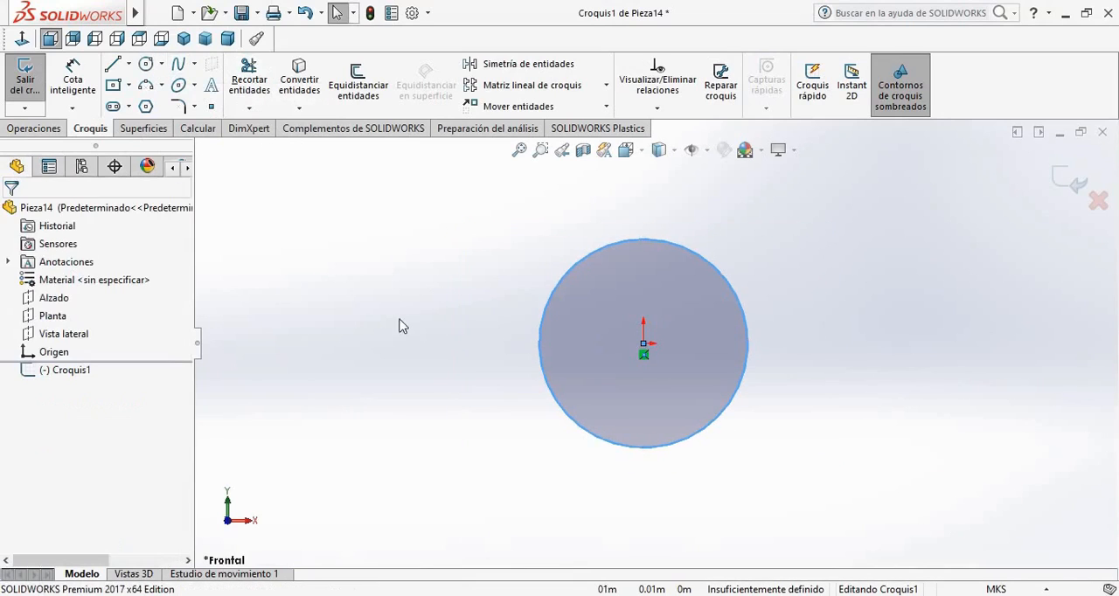
# Extrude the 0.1 m circle as a boss 0.4 m long, using the Plano medio end condition
pyautogui.click(52, 128)
pyautogui.click(36, 83)
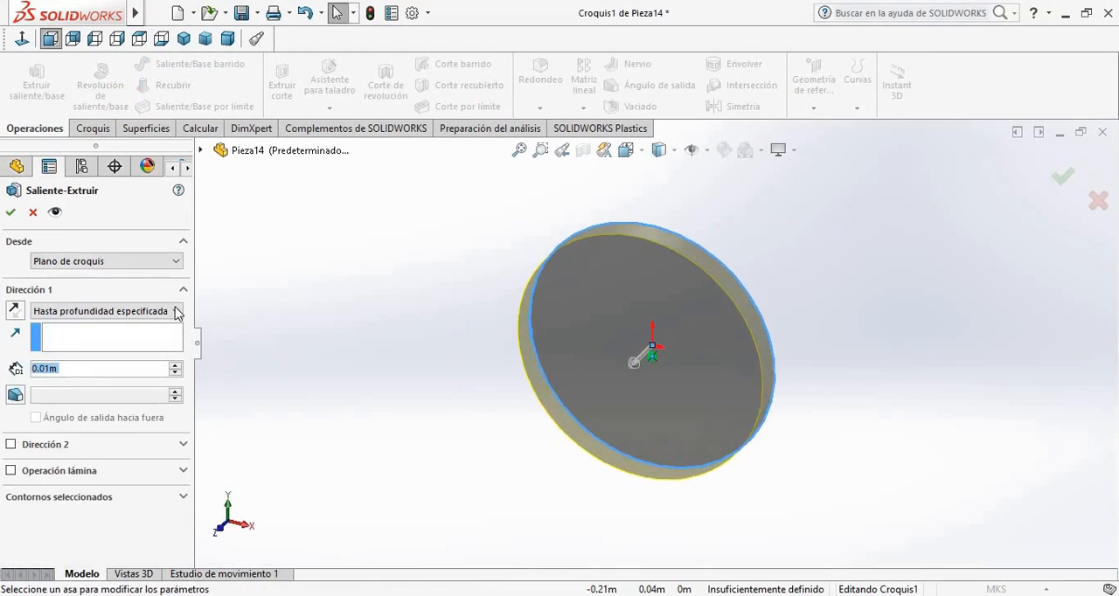
pyautogui.click(177, 313)
pyautogui.click(78, 377)
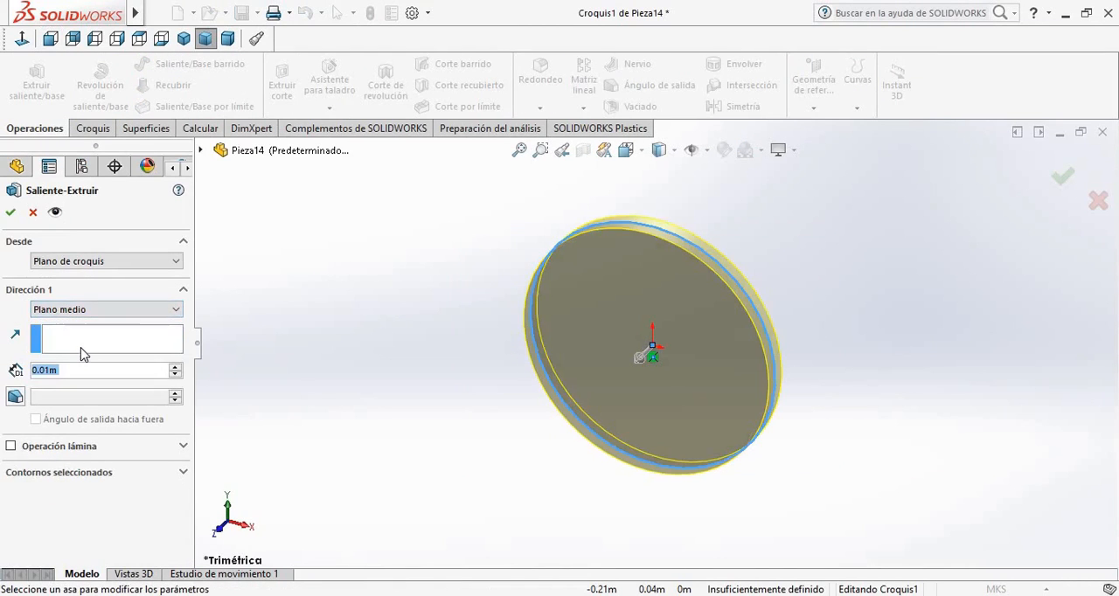
pyautogui.write('0.4')
pyautogui.press('Return')
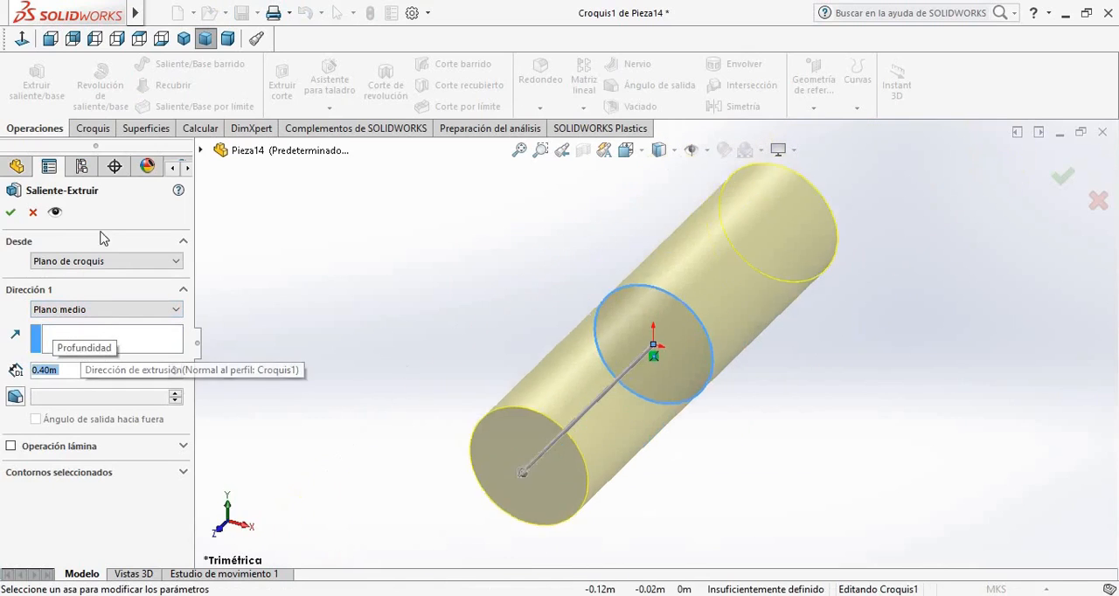
pyautogui.click(11, 213)
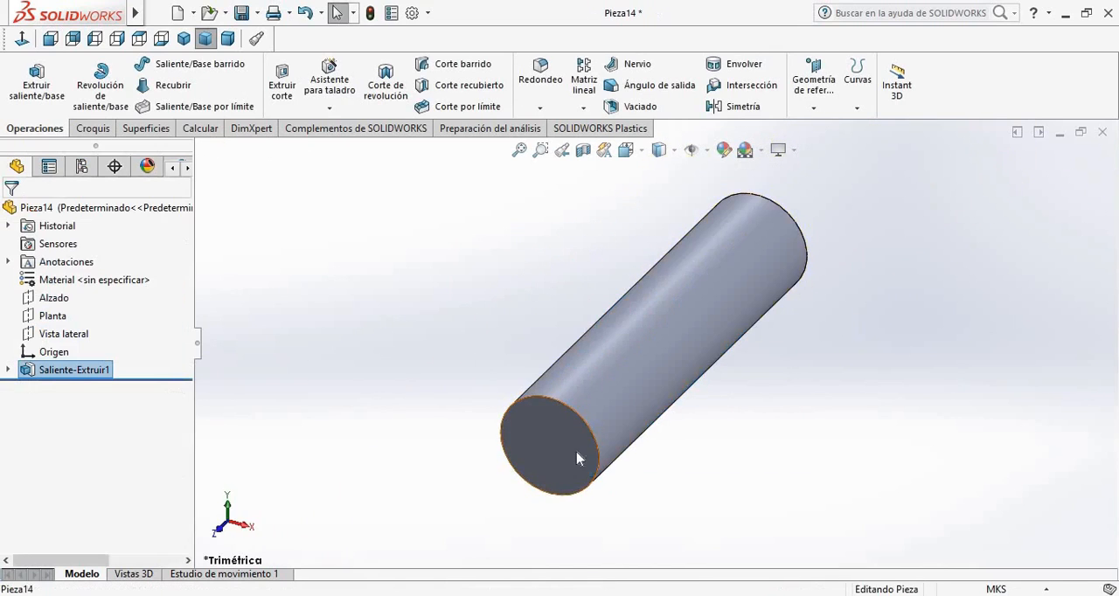
# Start a sketch on the cylinder's front end face and draw a concentric circle of 0.15 m diameter
pyautogui.click(577, 458)
pyautogui.click(641, 402)
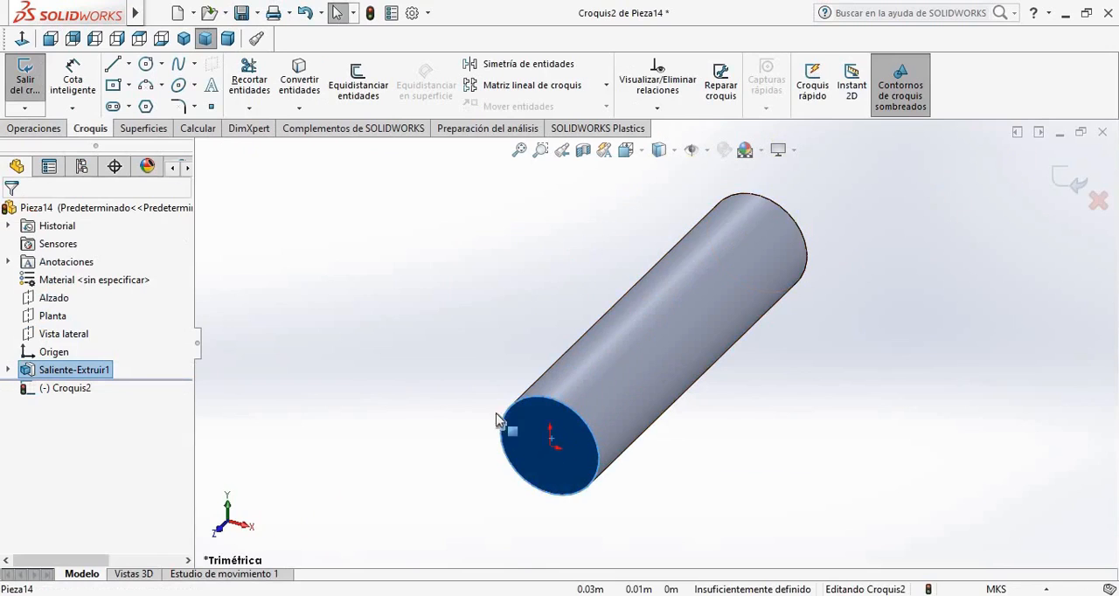
pyautogui.click(146, 64)
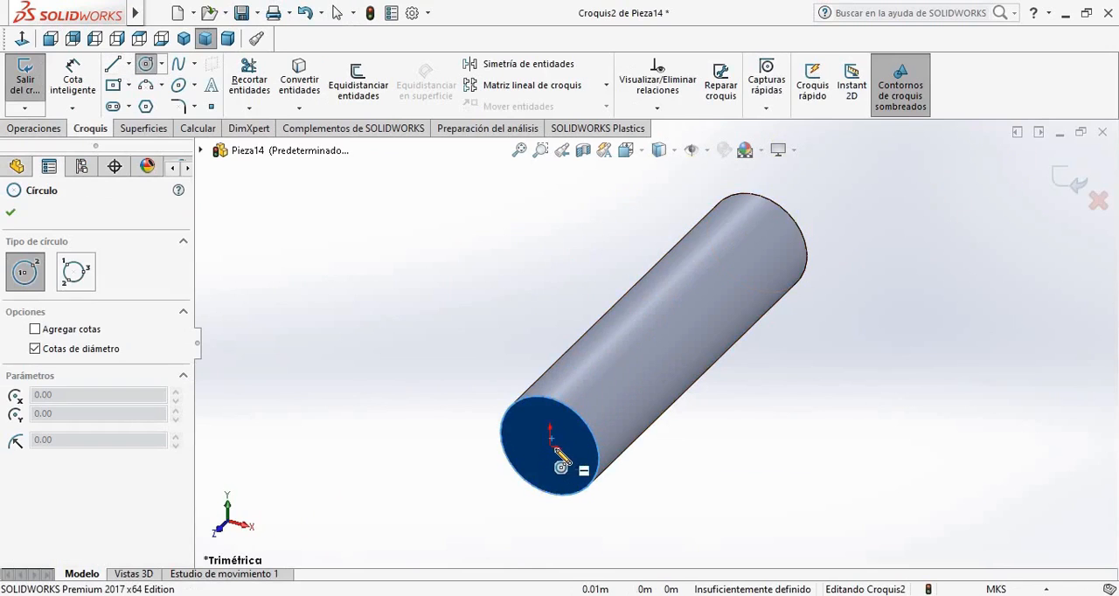
pyautogui.click(552, 442)
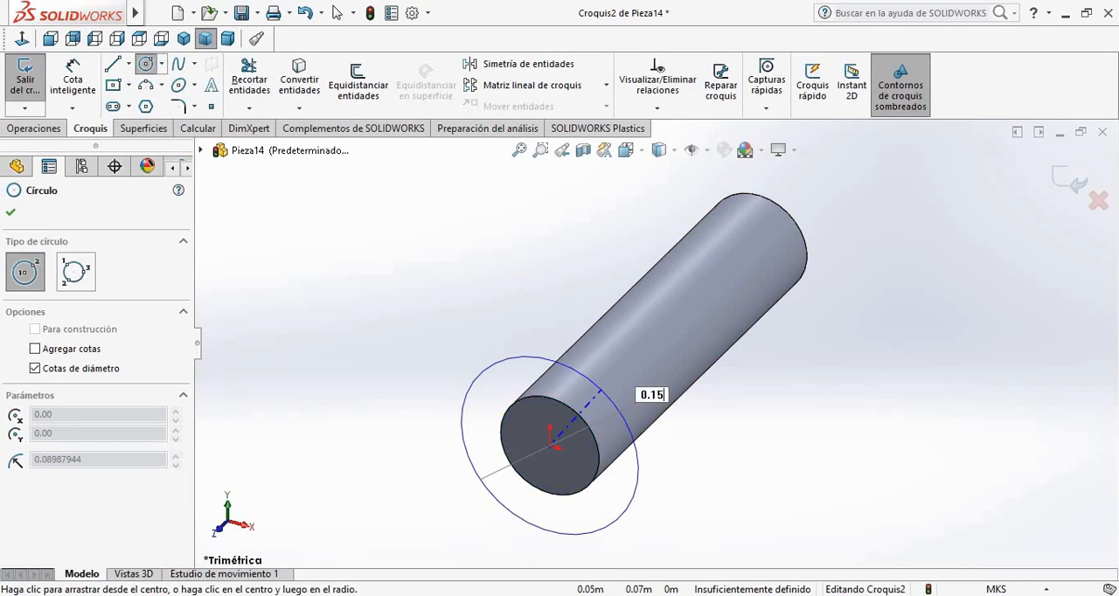
pyautogui.click(598, 396)
pyautogui.click(11, 212)
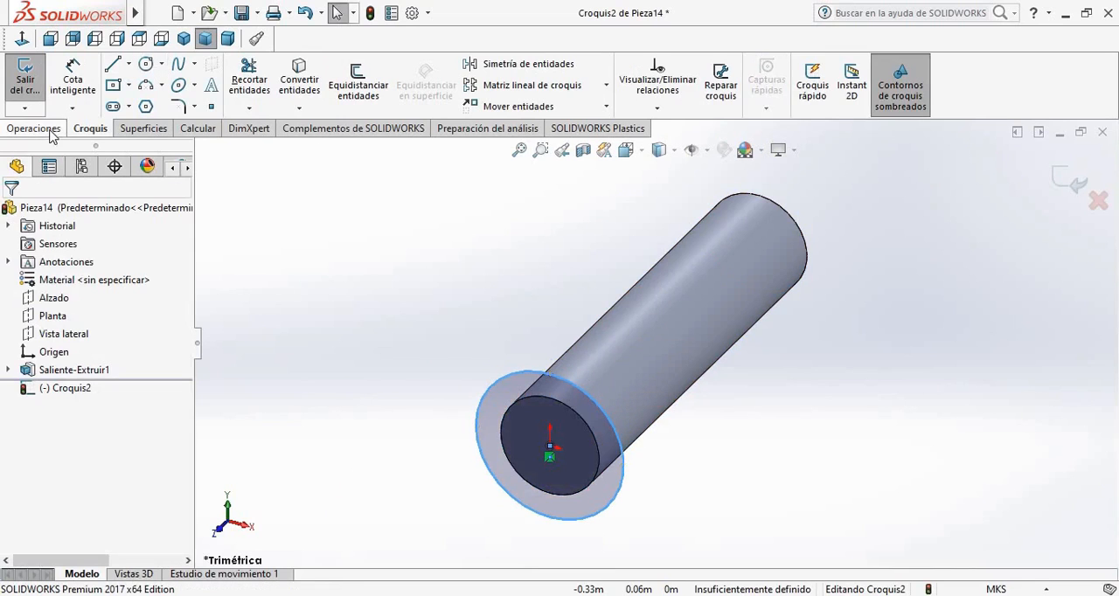
# Extrude the 0.15 m circle outward from the cylinder's end as a short head merged with the shaft
pyautogui.click(33, 128)
pyautogui.click(37, 84)
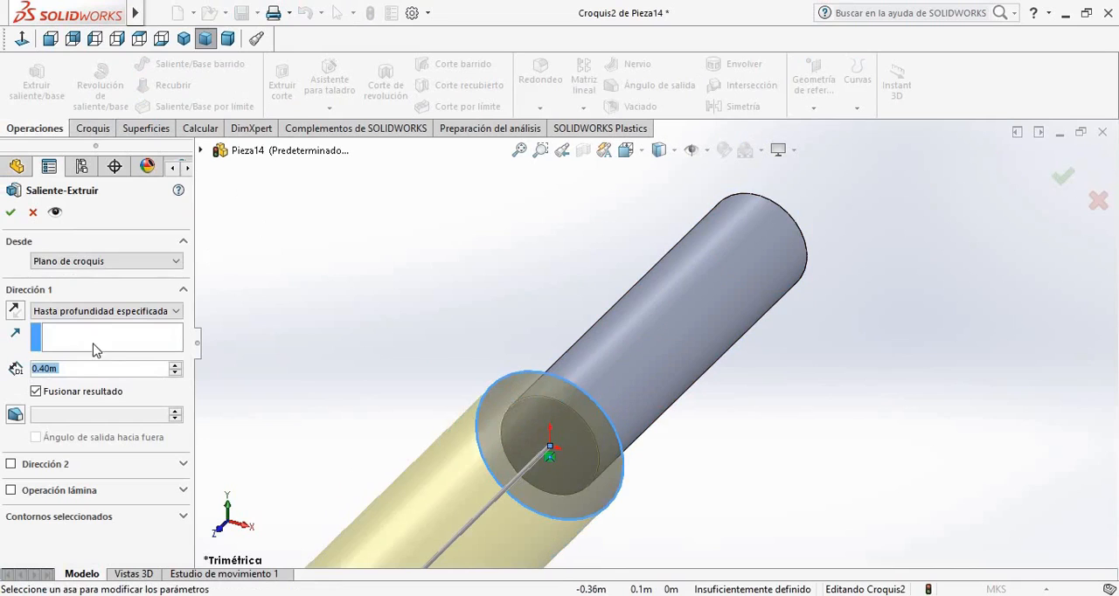
pyautogui.write('0.0')
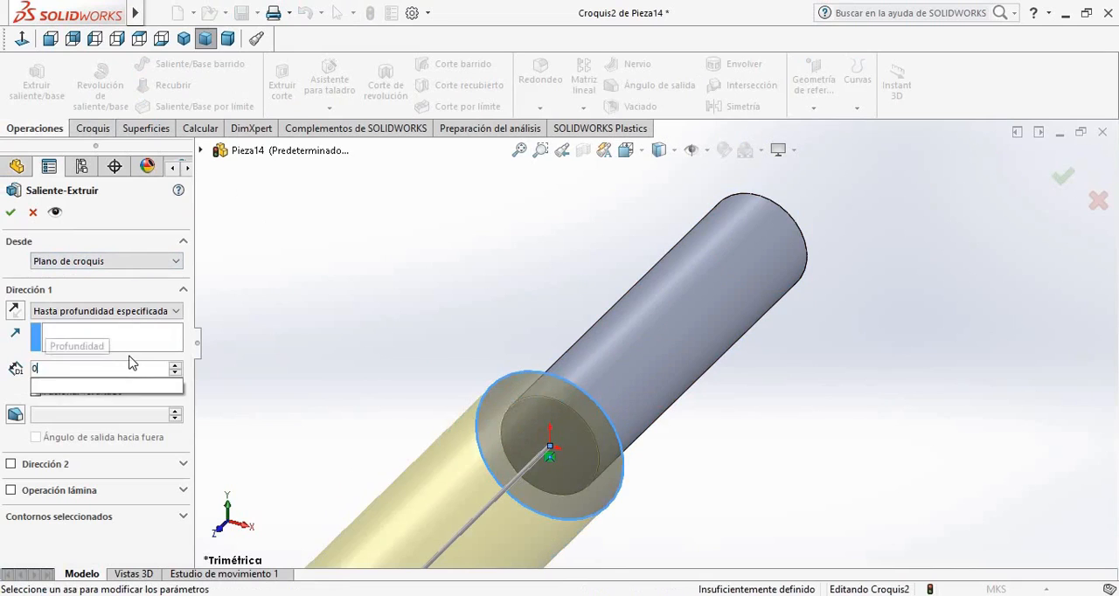
pyautogui.press('Return')
pyautogui.moveTo(850, 492); pyautogui.dragTo(792, 487, button='middle')
pyautogui.press('Return')
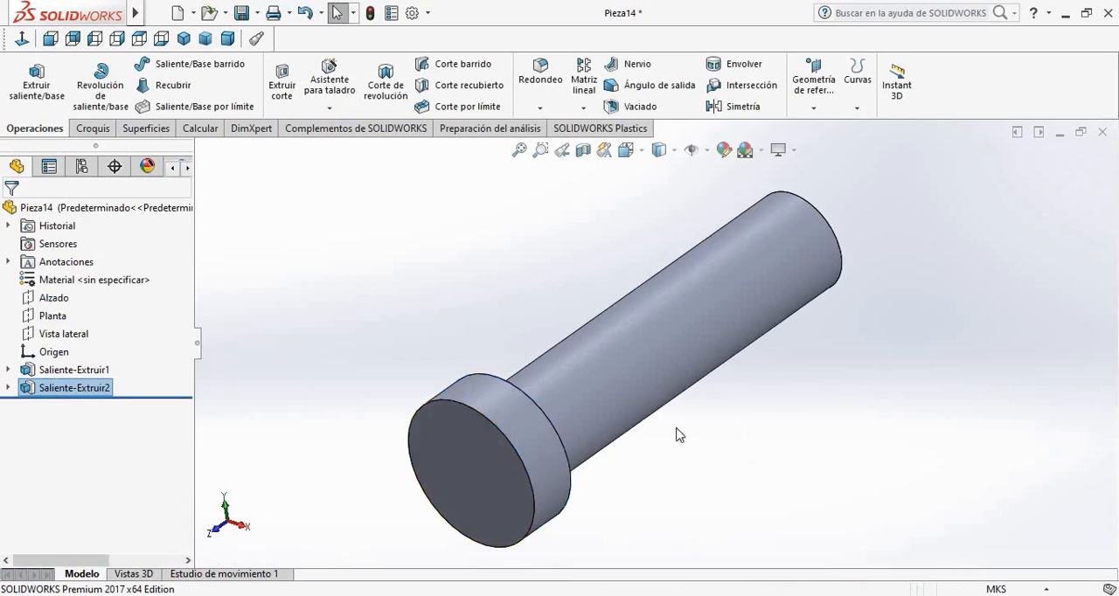
# Mirror the extruded head about the Alzado plane onto the opposite end of the cylinder
pyautogui.click(735, 107)
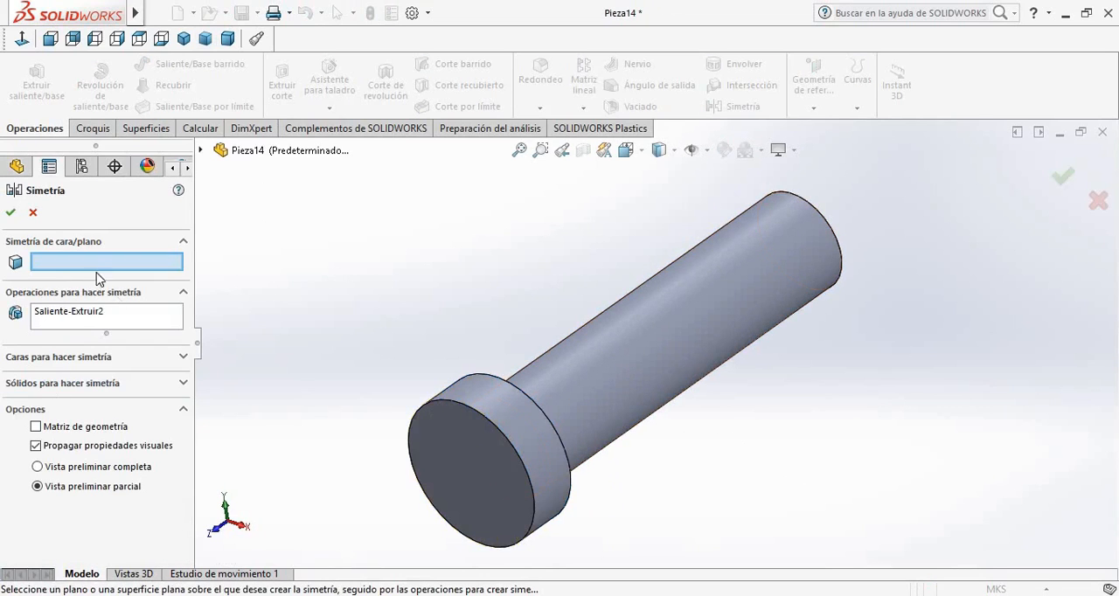
pyautogui.click(201, 151)
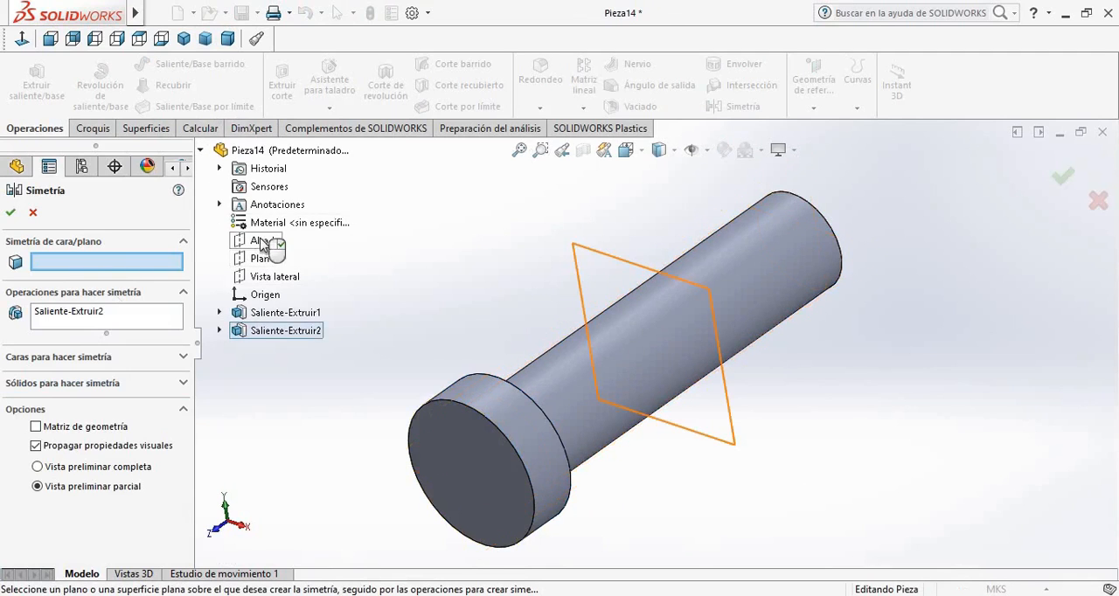
pyautogui.click(262, 241)
pyautogui.click(12, 212)
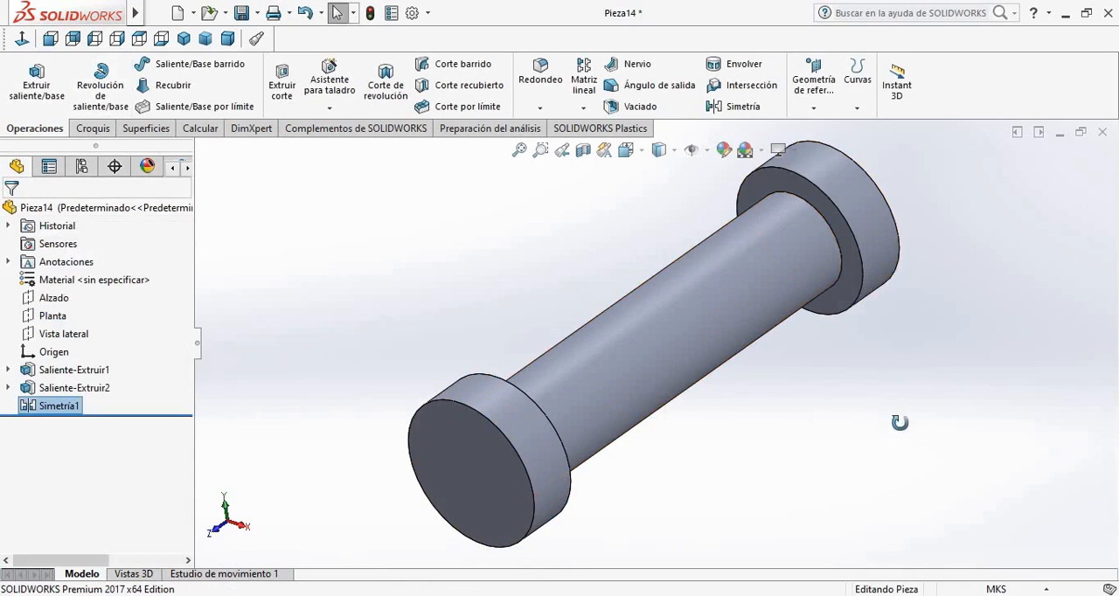
pyautogui.moveTo(900, 423); pyautogui.dragTo(906, 378, button='middle')
pyautogui.click(895, 329)
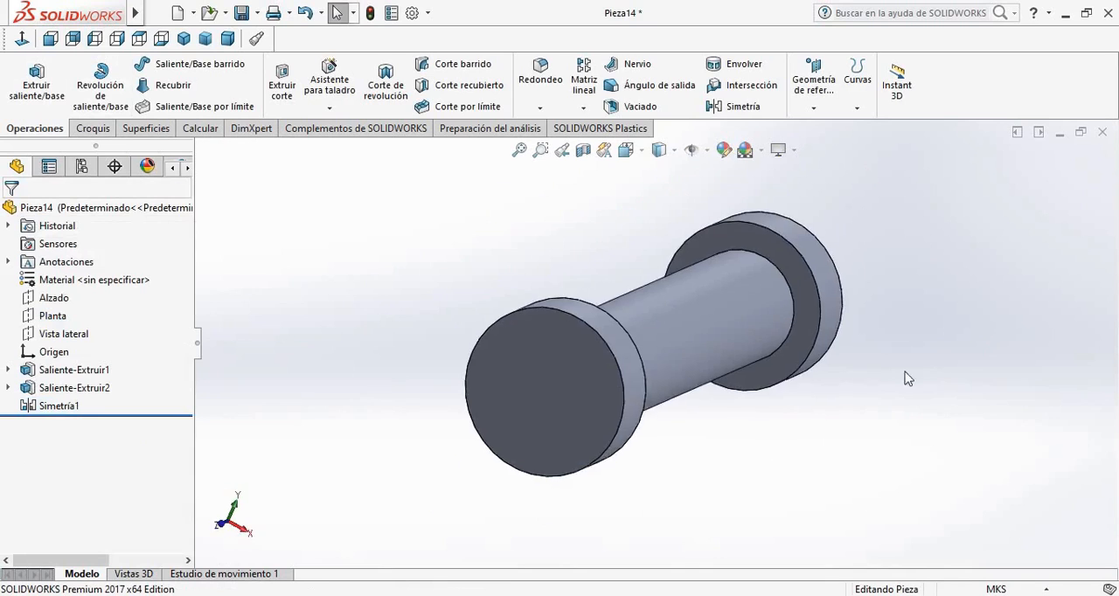
# Start saving the pin part and select the Escritorio folder as its location
pyautogui.hotkey('ctrl', '1')
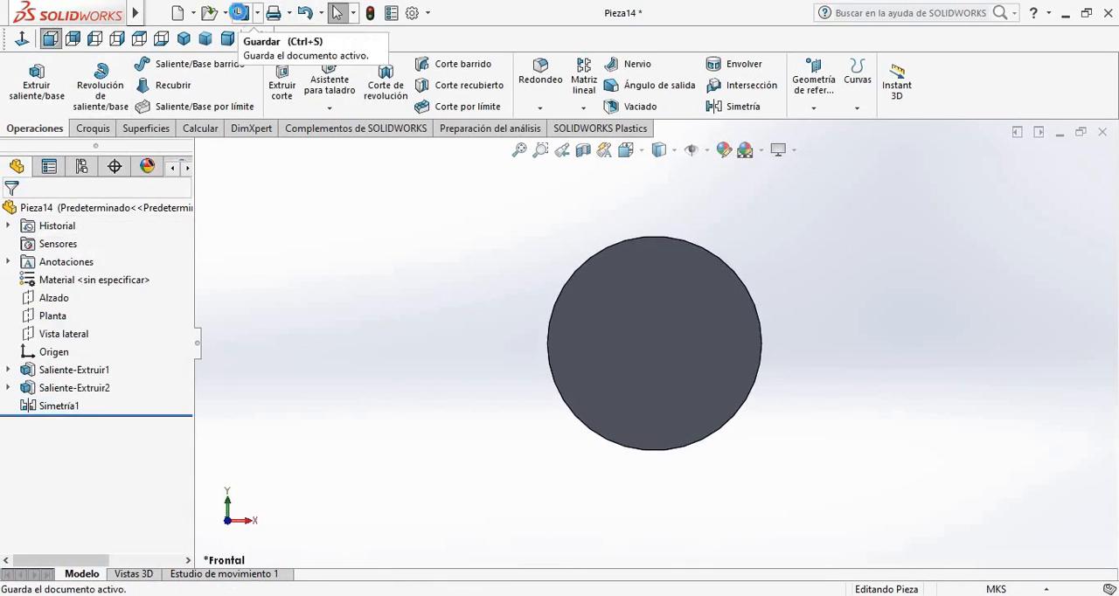
pyautogui.click(241, 12)
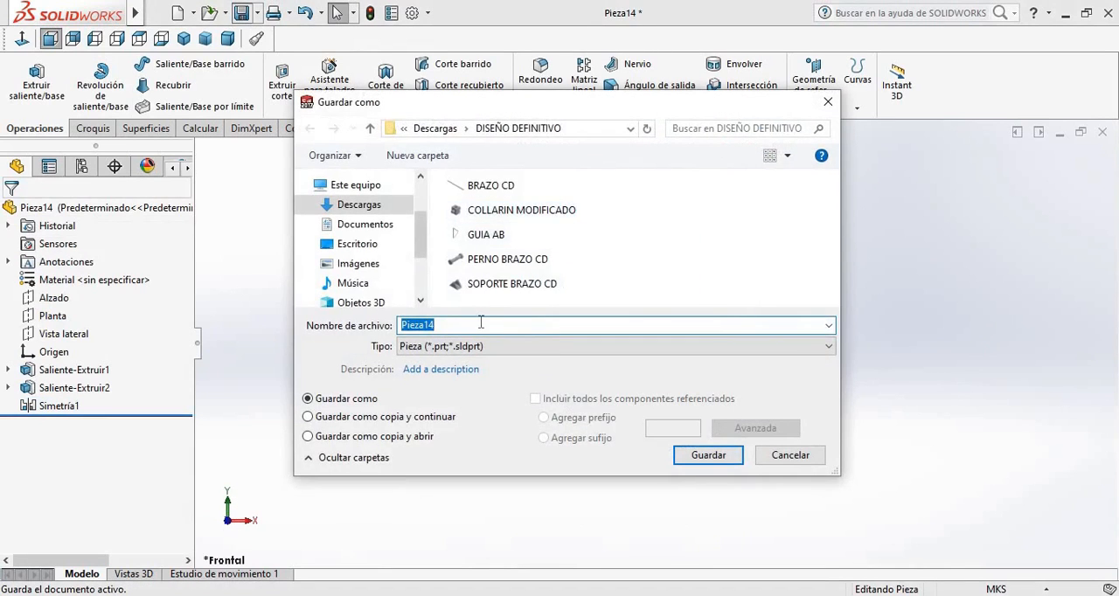
pyautogui.click(367, 247)
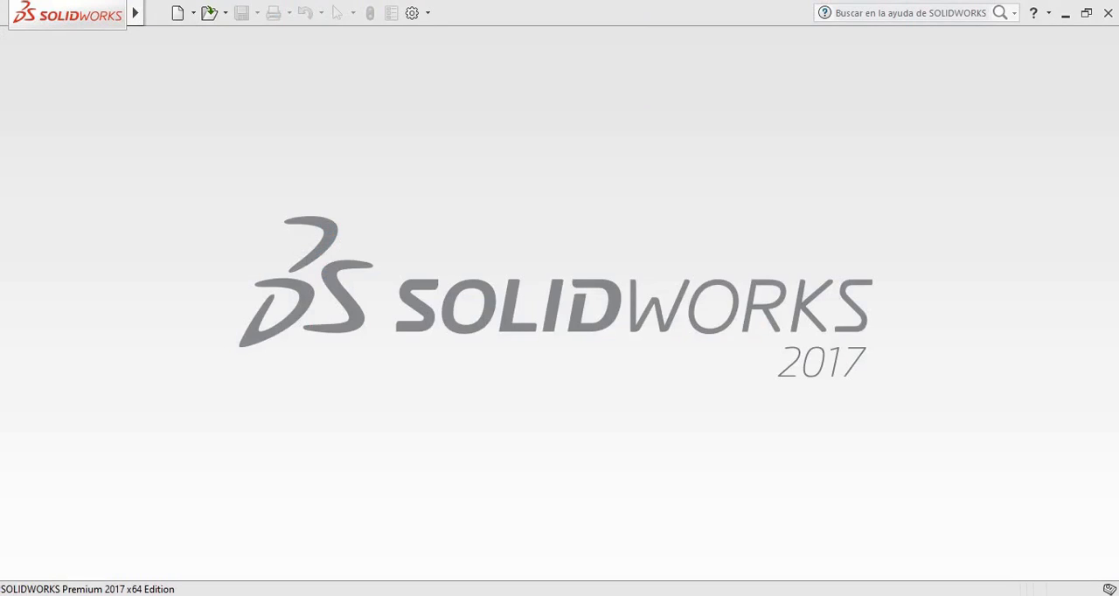
# Create a new part document and set its unit system to MKS
pyautogui.click(178, 12)
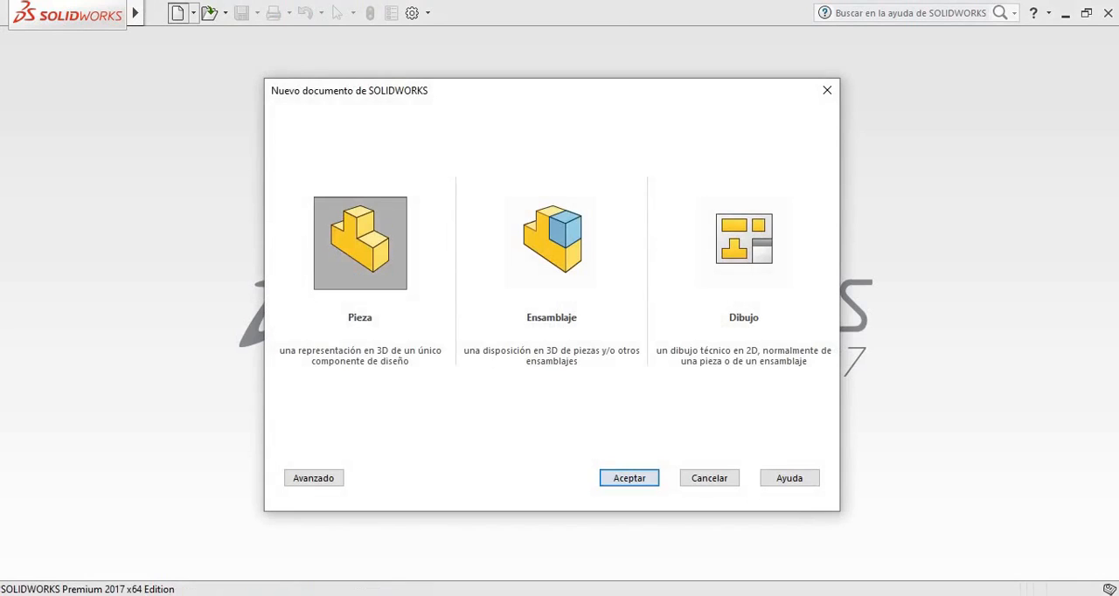
pyautogui.press('Return')
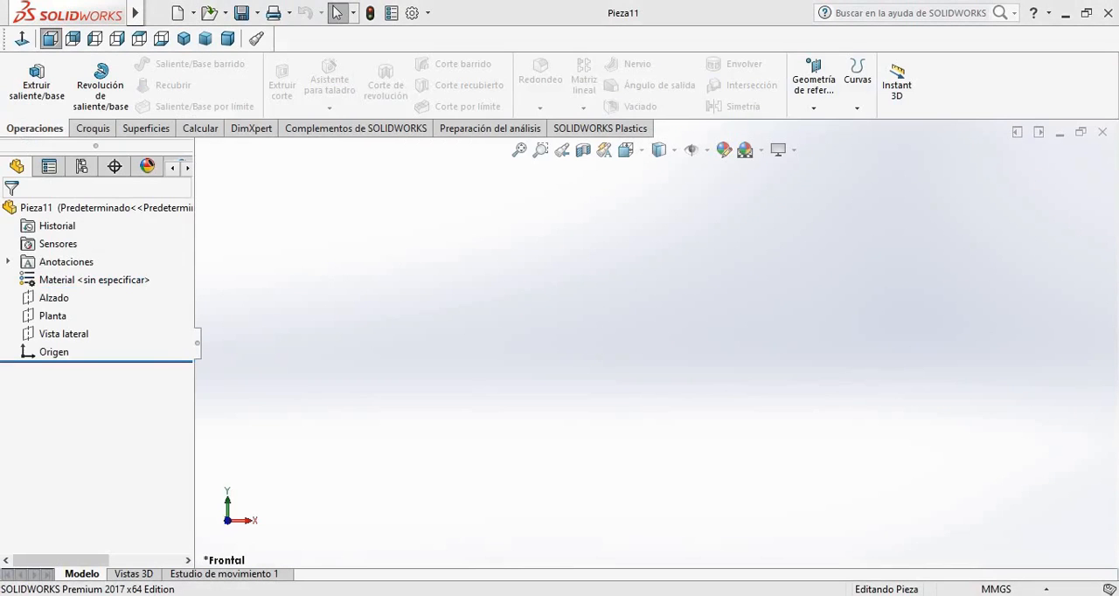
pyautogui.click(997, 589)
pyautogui.click(962, 475)
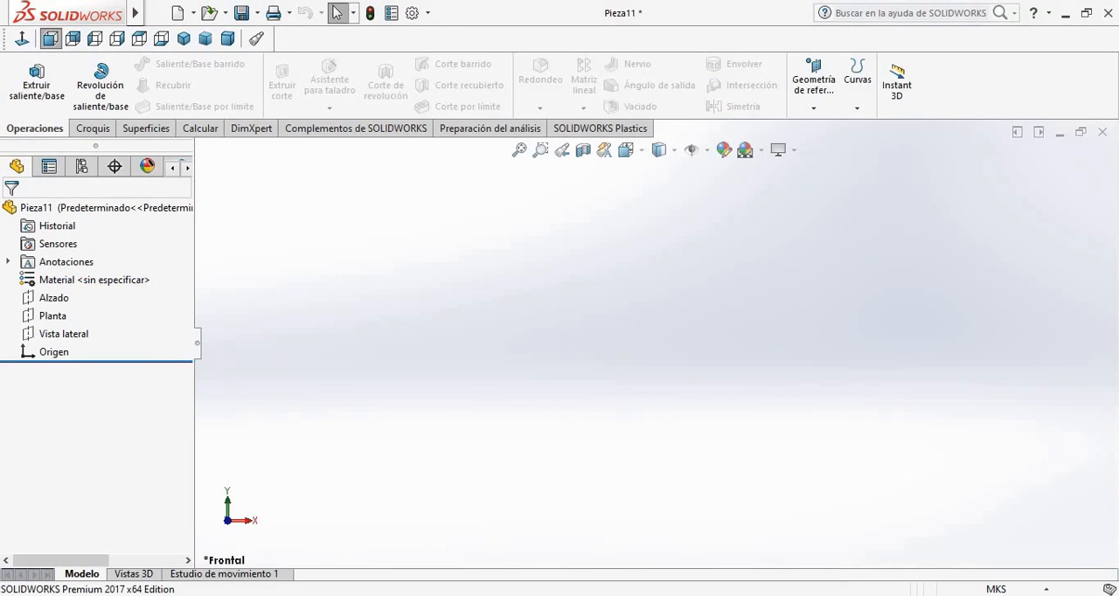
# Start a sketch on the Alzado plane and draw a 0.1 m diameter circle centred on the origin
pyautogui.click(53, 298)
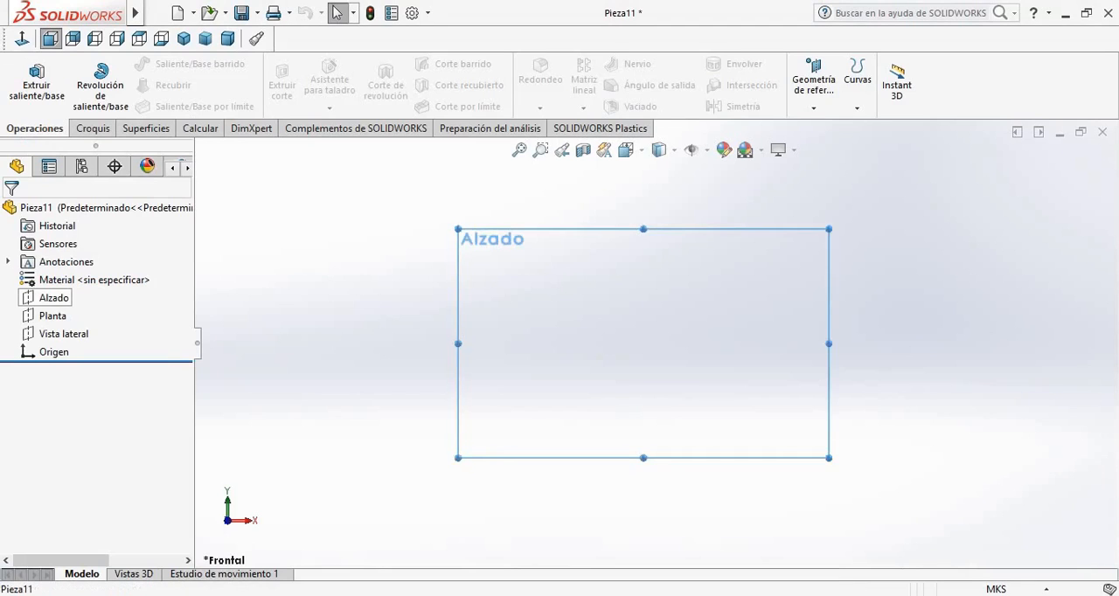
pyautogui.click(90, 277)
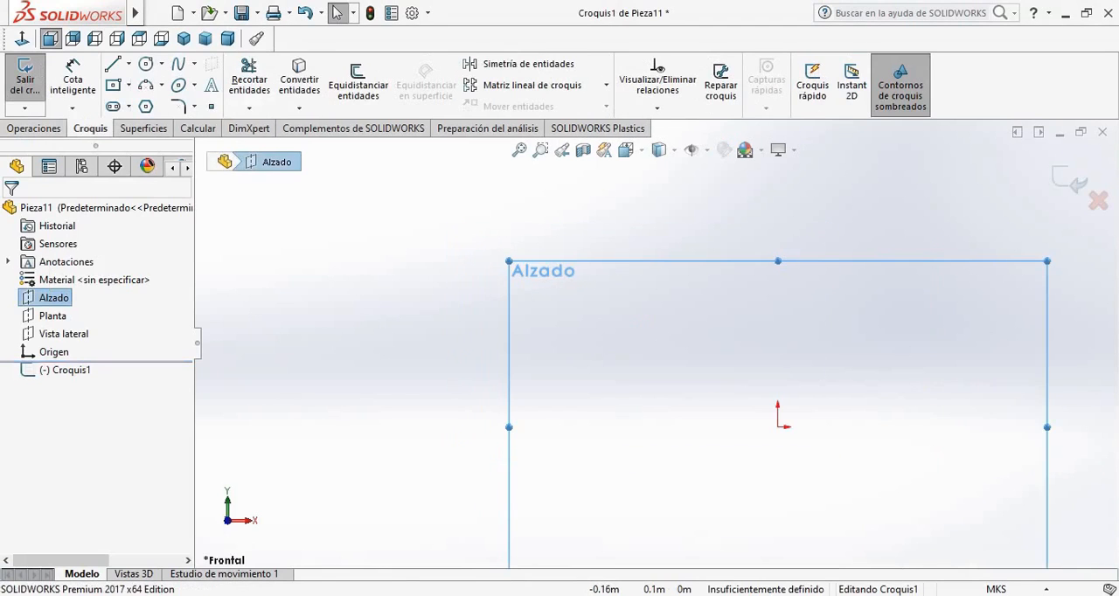
pyautogui.click(146, 64)
pyautogui.scroll(-2, 754, 411)
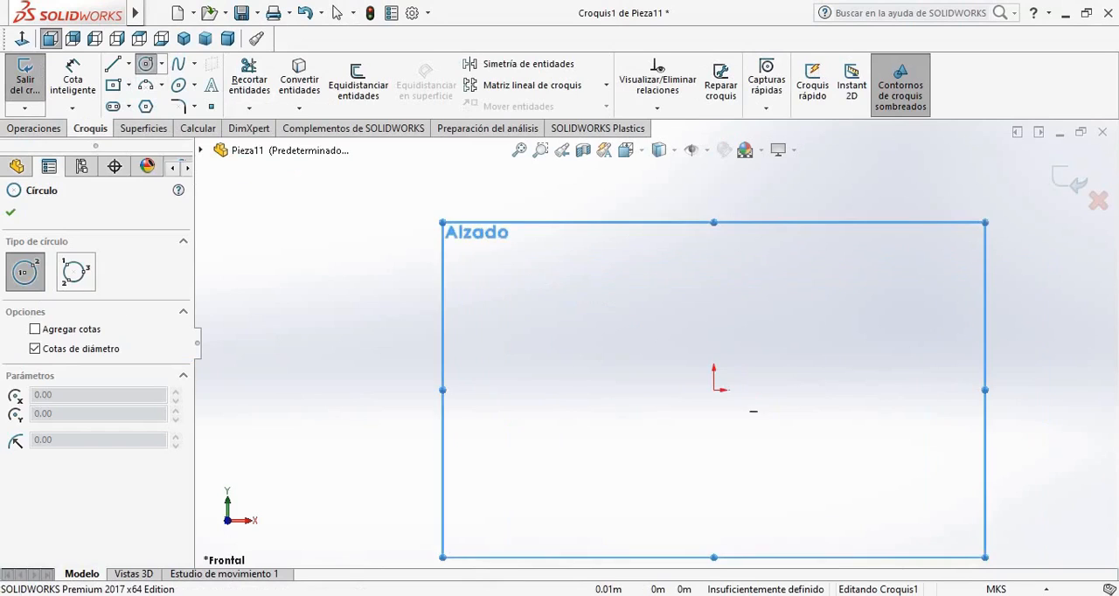
pyautogui.moveTo(714, 390); pyautogui.dragTo(746, 357)
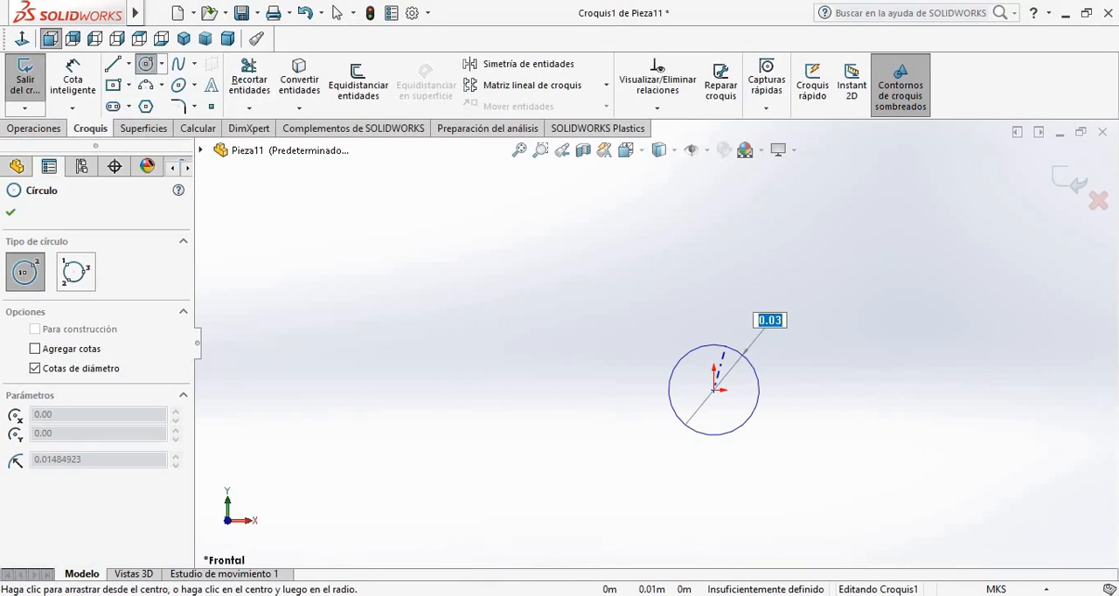
pyautogui.write('0.1')
pyautogui.press('Return')
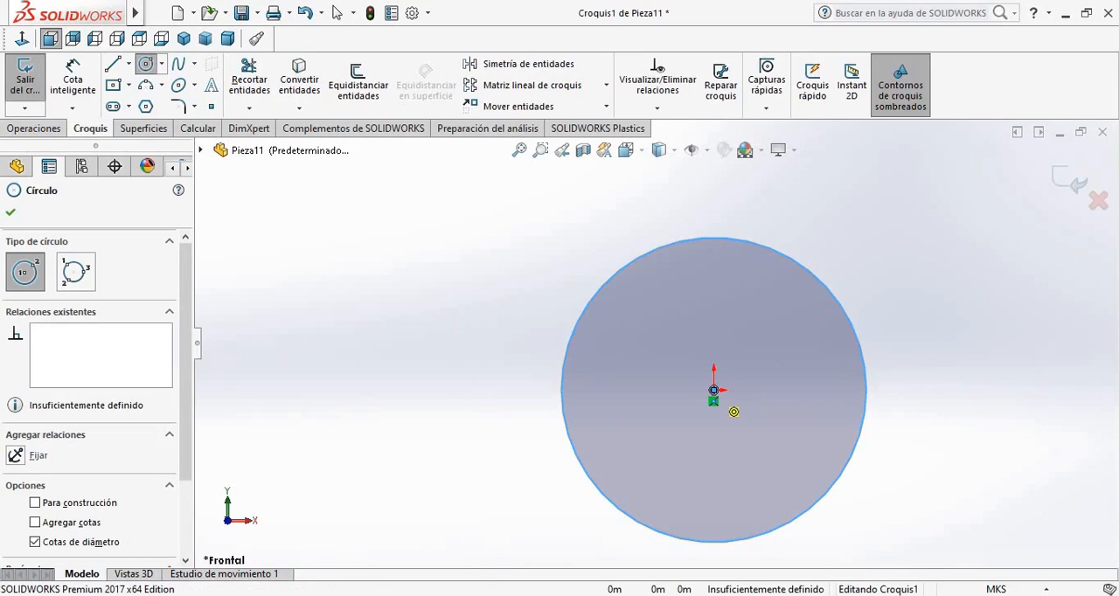
# Draw a second circle of 0.14 m diameter, concentric with the first one at the origin
pyautogui.moveTo(713, 389); pyautogui.dragTo(864, 238)
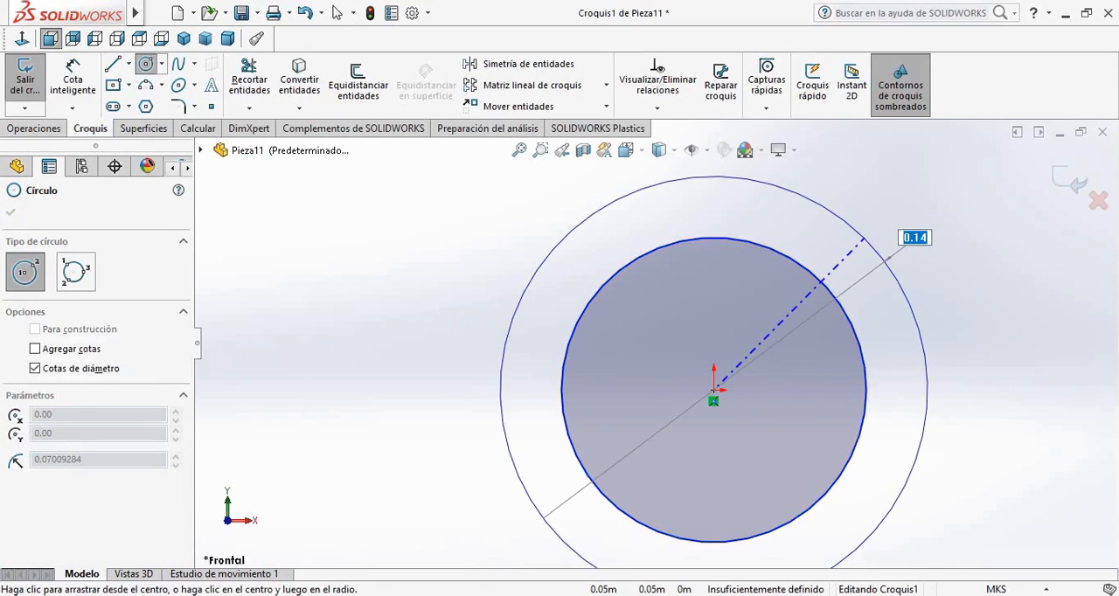
pyautogui.press('Return')
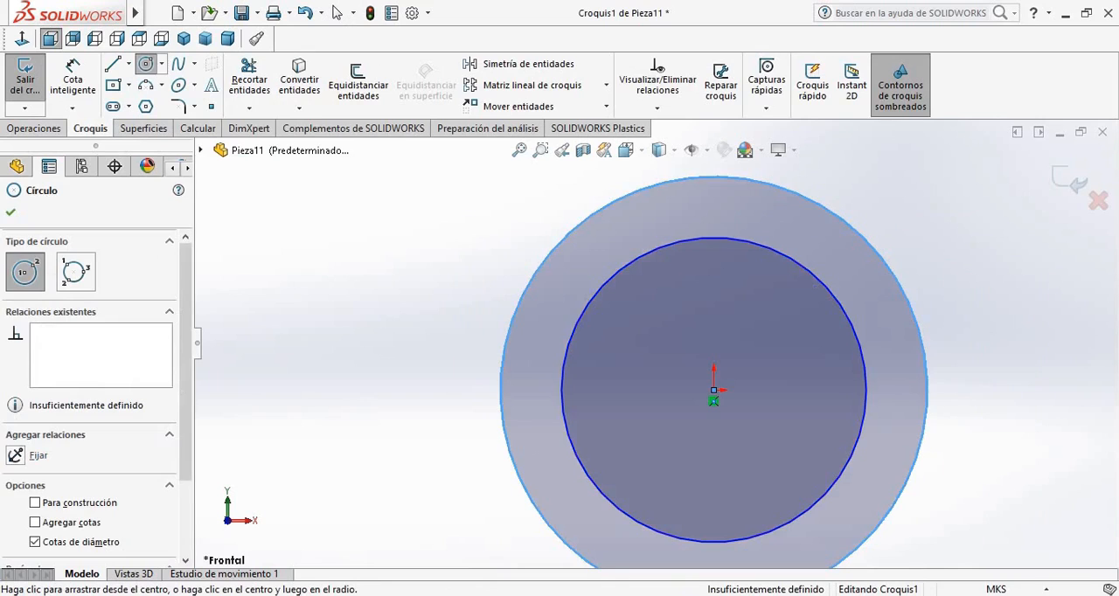
pyautogui.press('Escape')
# Draw a vertical construction line about 0.35 m long downward from the lowest point of the inner circle
pyautogui.click(129, 63)
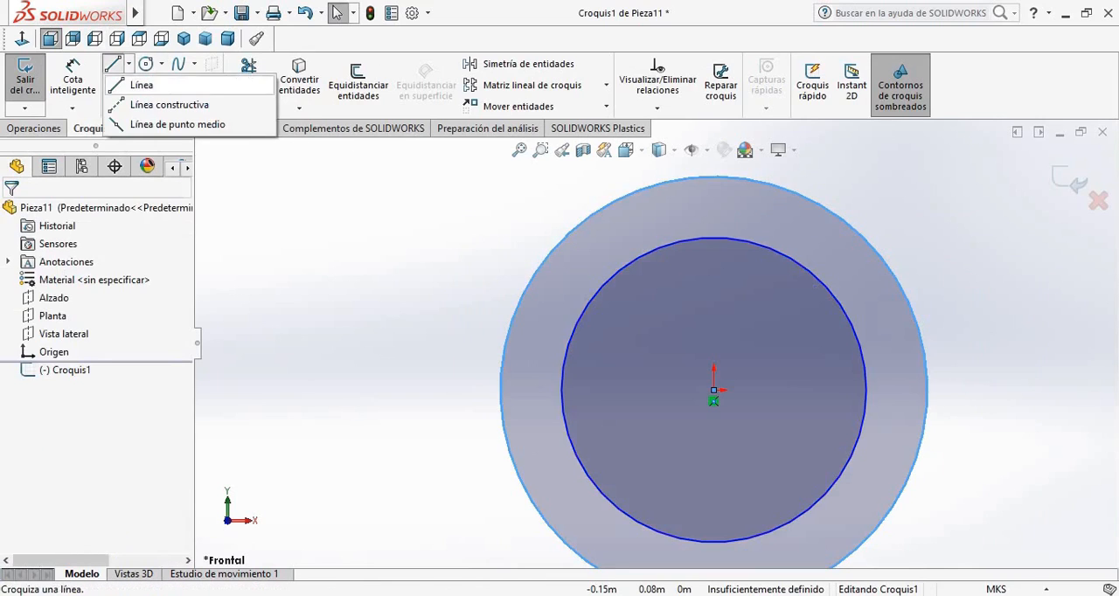
pyautogui.click(157, 105)
pyautogui.scroll(4, 889, 454)
pyautogui.scroll(-3, 690, 393)
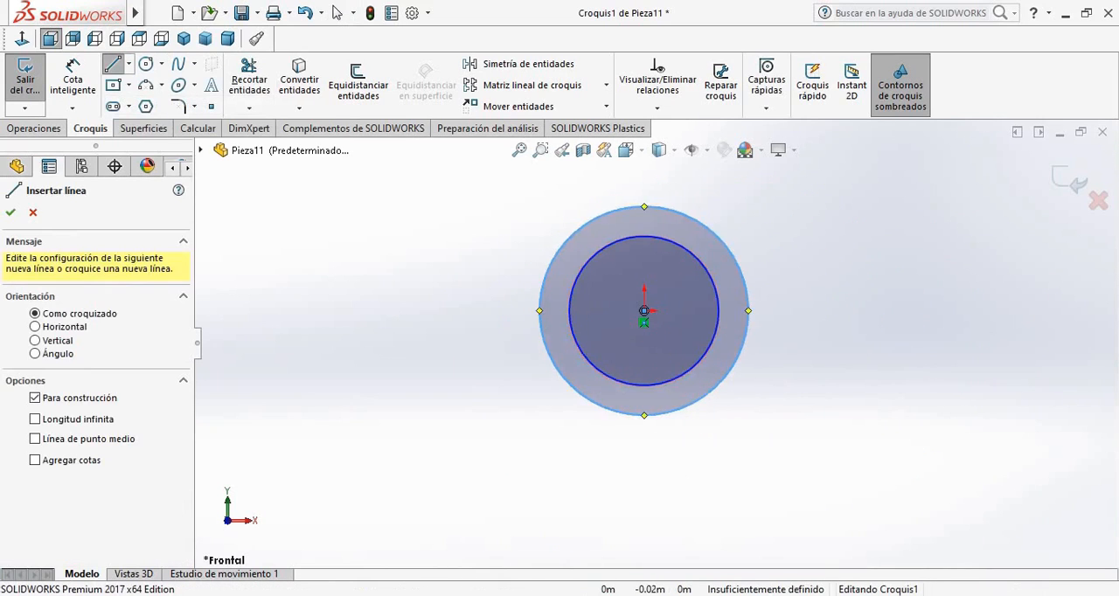
pyautogui.scroll(2, 647, 416)
pyautogui.scroll(-2, 644, 490)
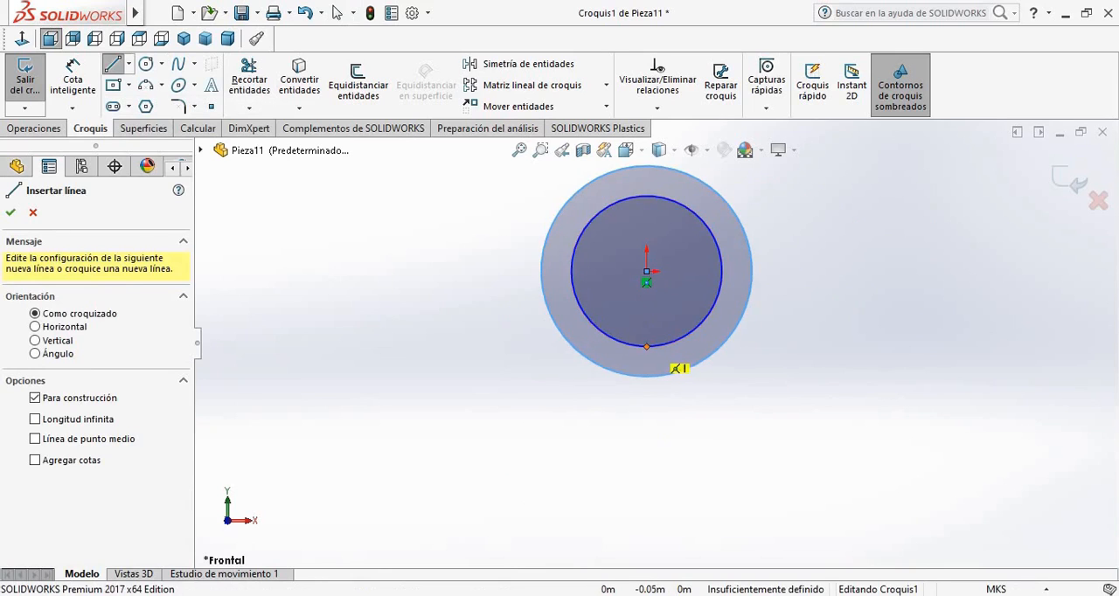
pyautogui.click(647, 347)
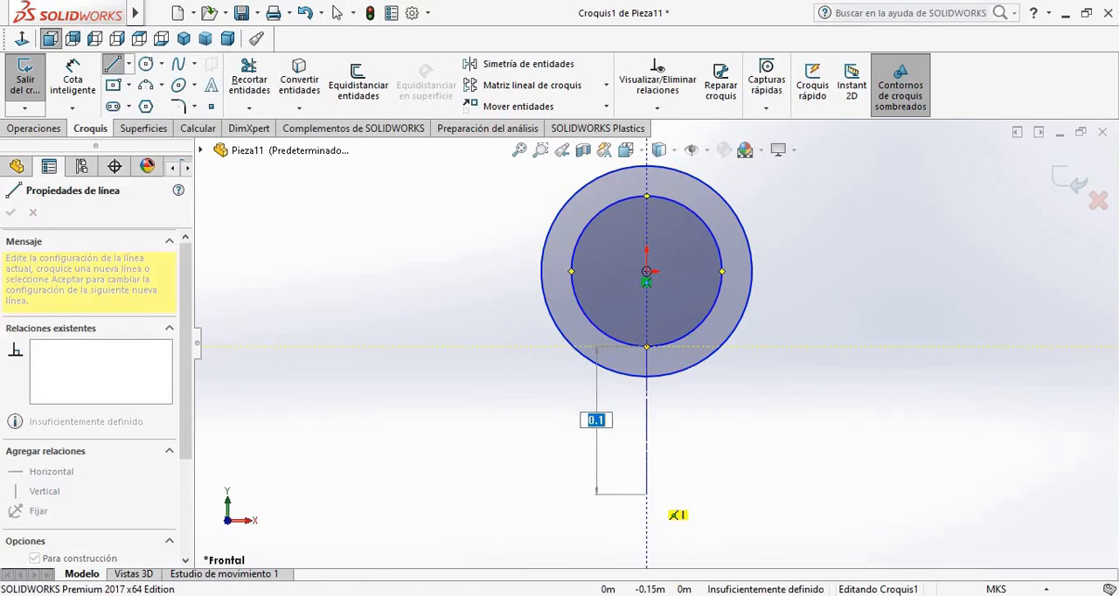
pyautogui.press('Return')
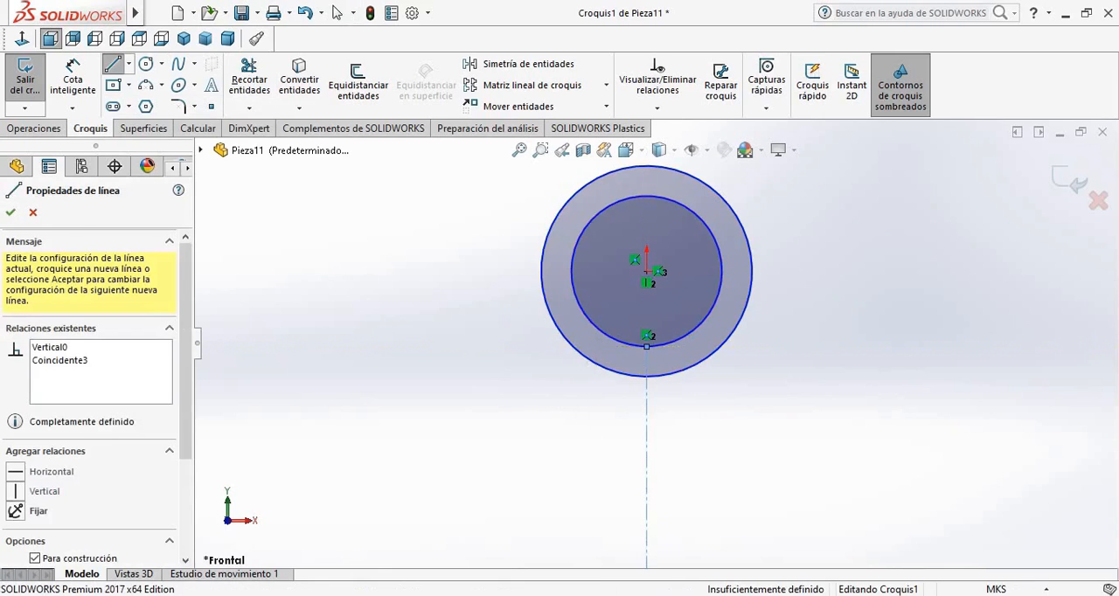
pyautogui.press('Escape')
pyautogui.press('Escape')
pyautogui.scroll(8, 717, 446)
pyautogui.scroll(-4, 699, 507)
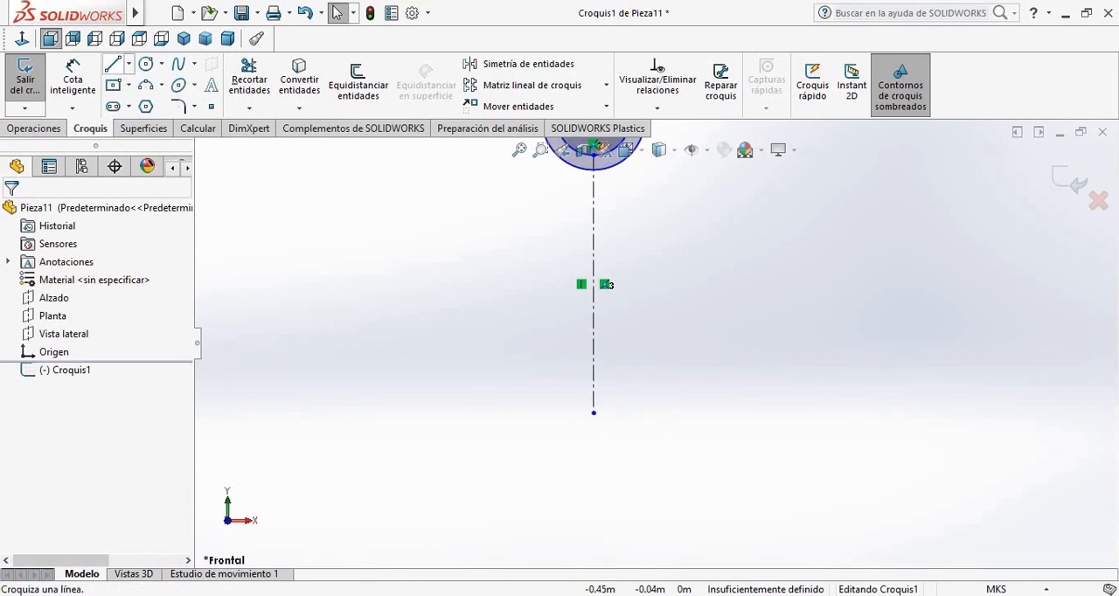
# Draw a 0.35 m horizontal line to the right from the lower end of the vertical construction line
pyautogui.click(113, 63)
pyautogui.click(594, 412)
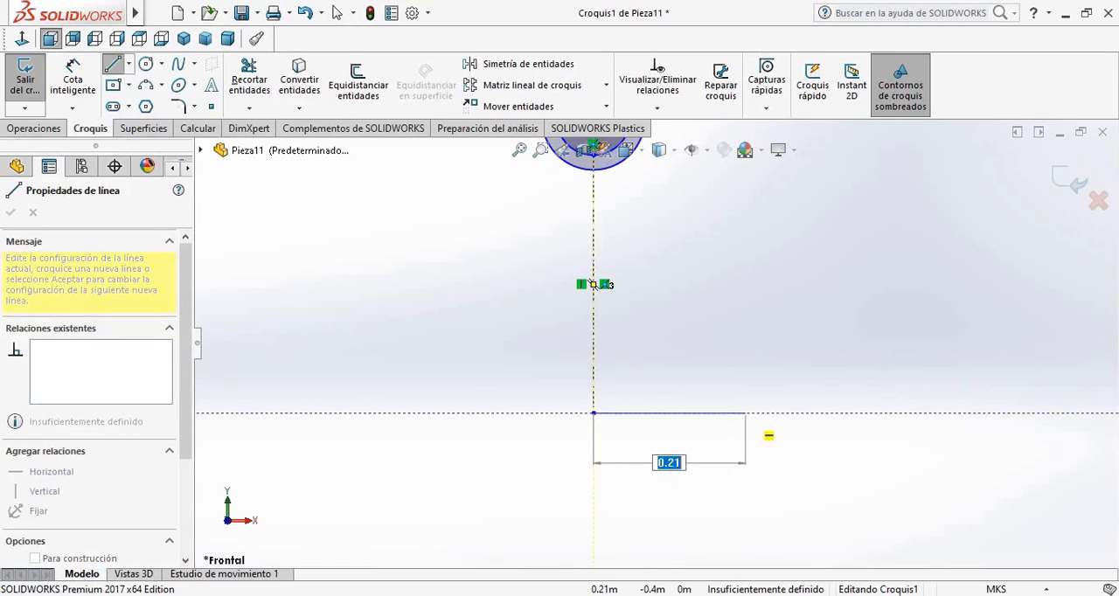
pyautogui.write('0.35')
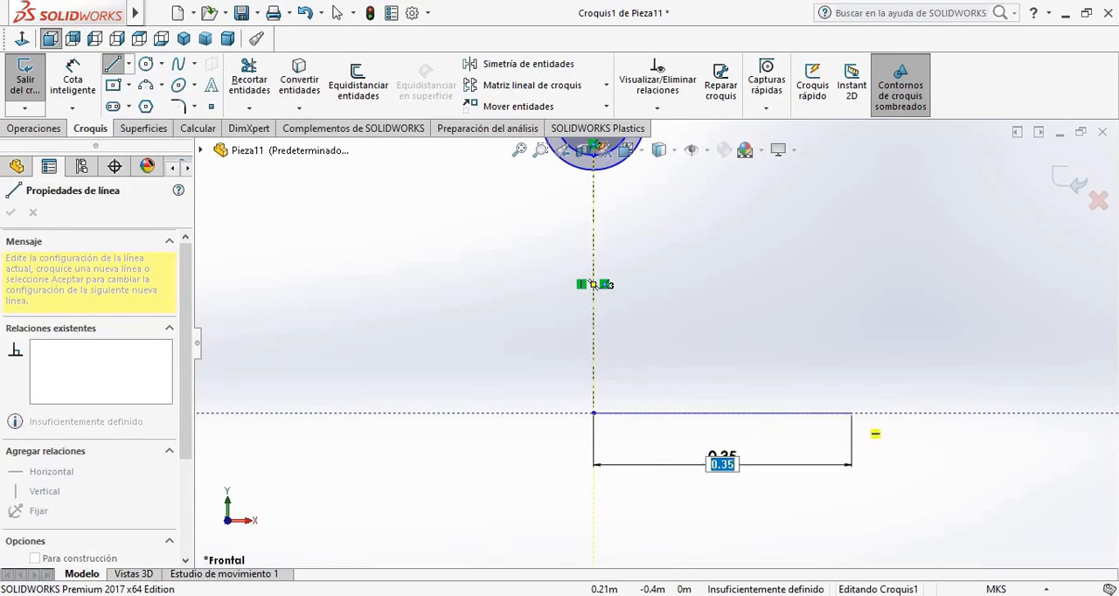
pyautogui.press('Return')
pyautogui.press('Escape')
# Draw a matching 0.35 m horizontal line to the left from the lower end of the construction line
pyautogui.click(112, 64)
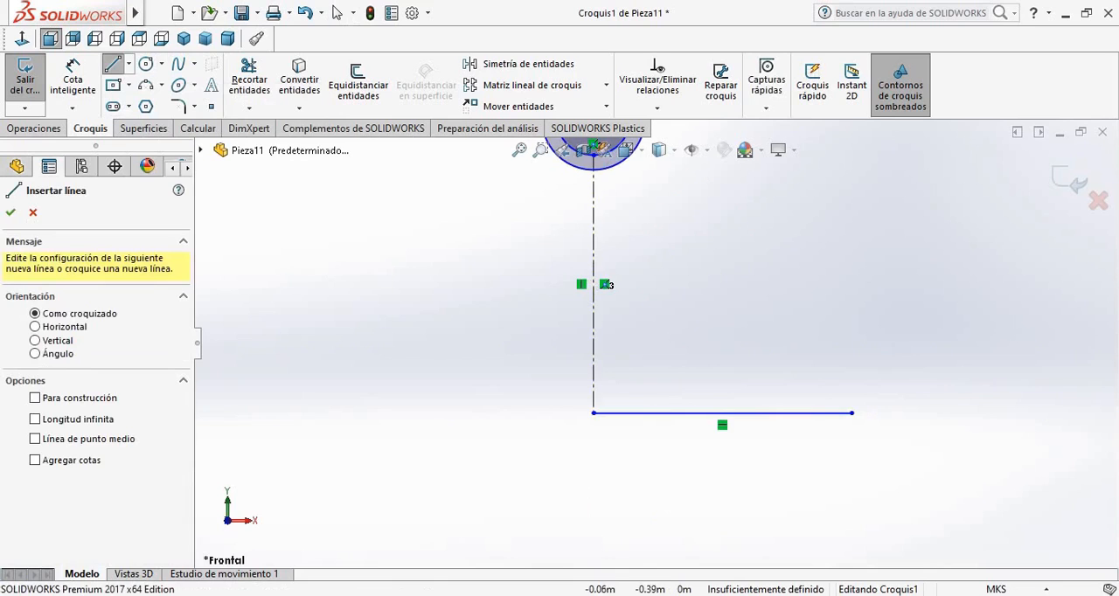
pyautogui.click(593, 413)
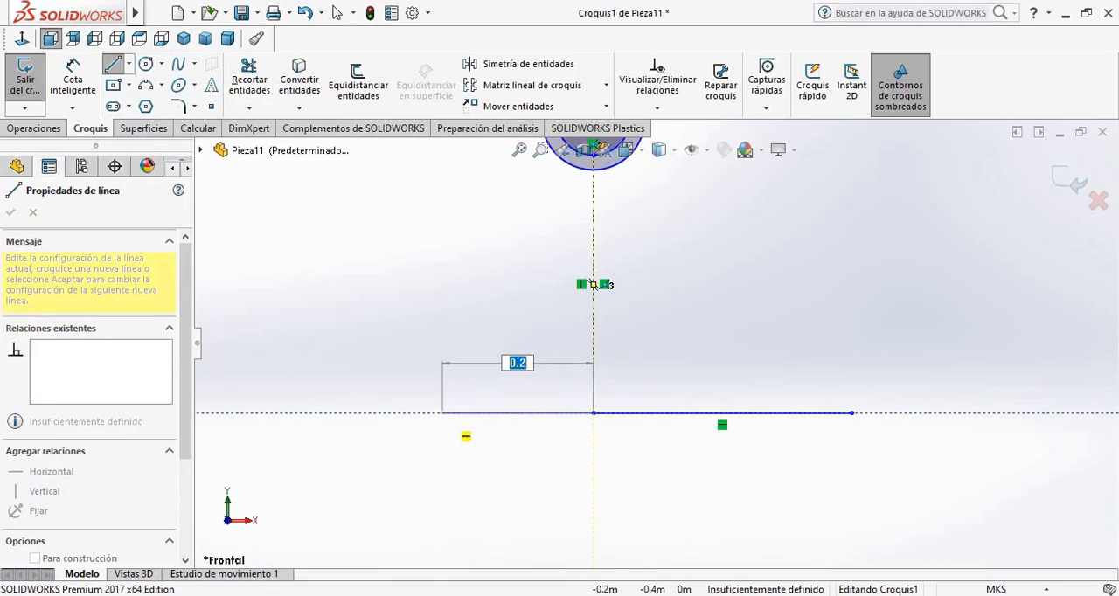
pyautogui.press('Return')
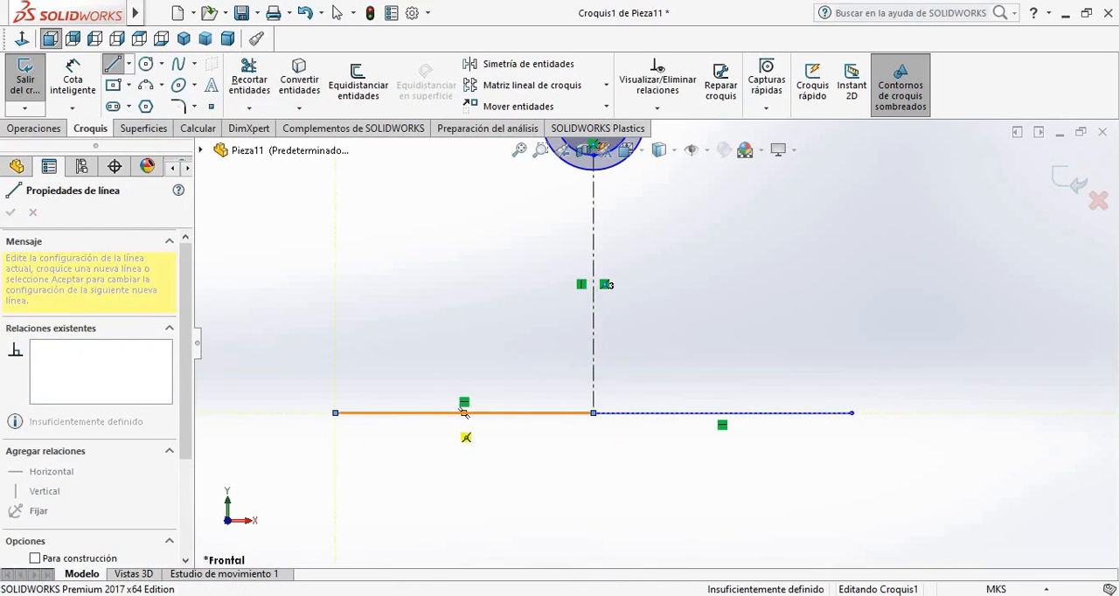
# Draw slanted lines joining the left and right ends of the base to the outer circle's leftmost and rightmost points
pyautogui.scroll(2, 437, 175)
pyautogui.scroll(-1, 645, 151)
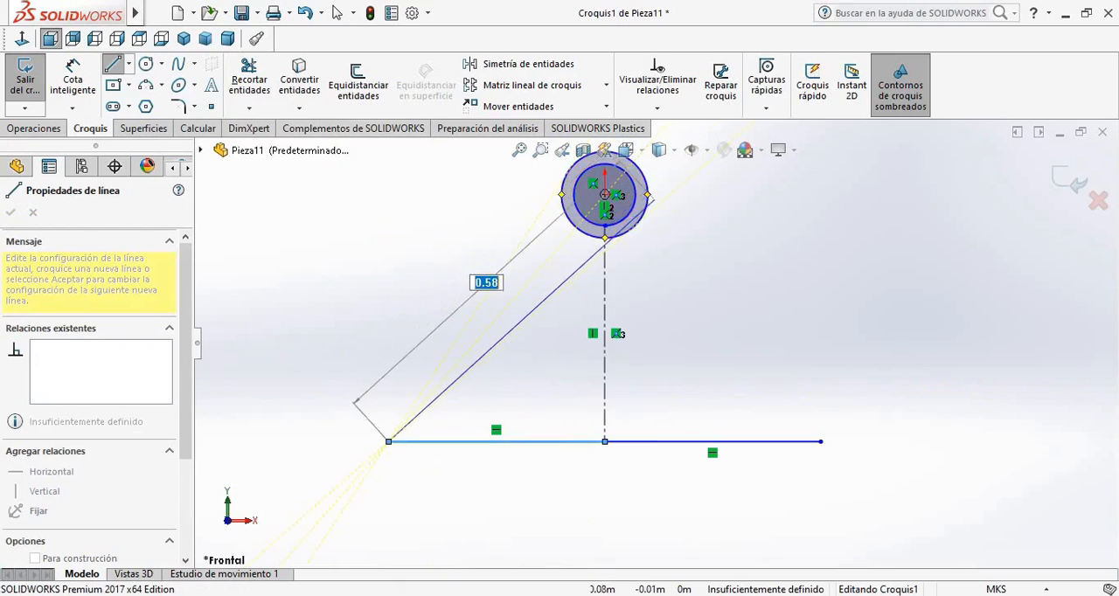
pyautogui.click(561, 194)
pyautogui.press('Escape')
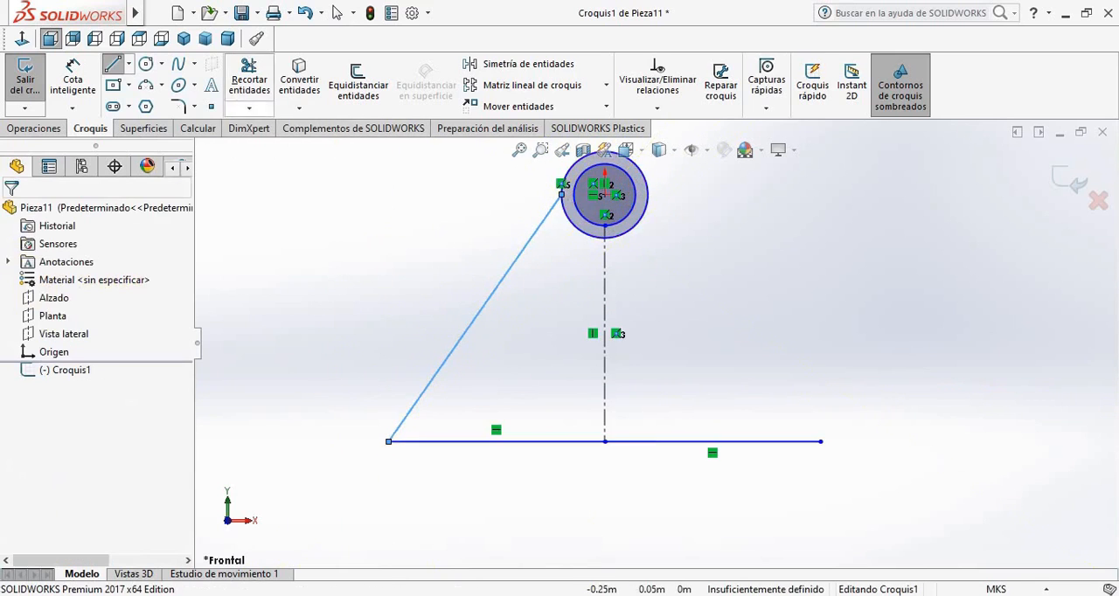
pyautogui.click(112, 64)
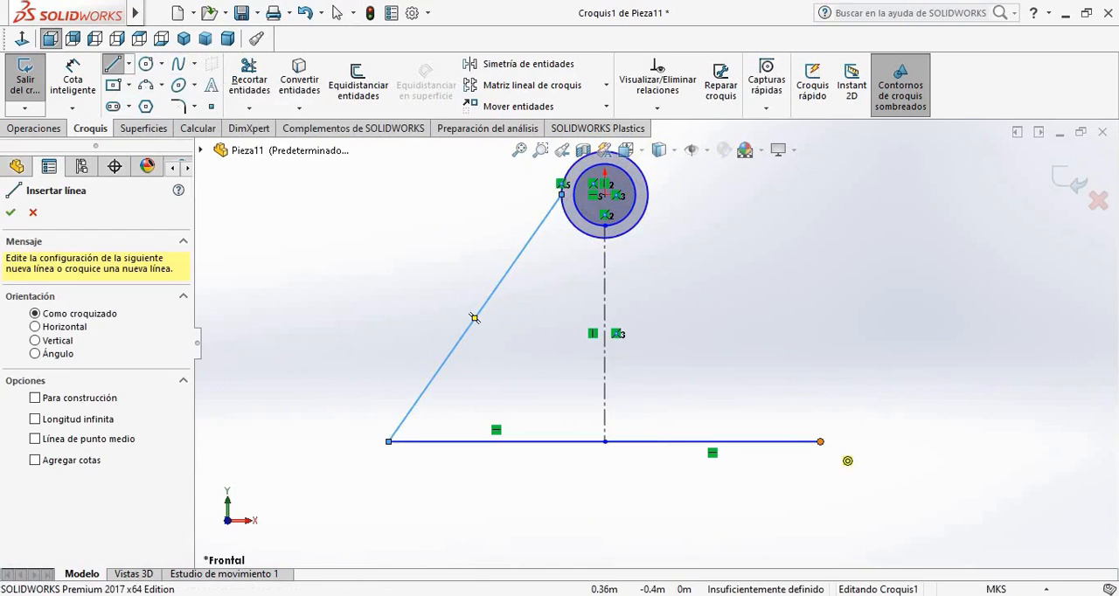
pyautogui.click(820, 442)
pyautogui.click(647, 192)
pyautogui.press('Escape')
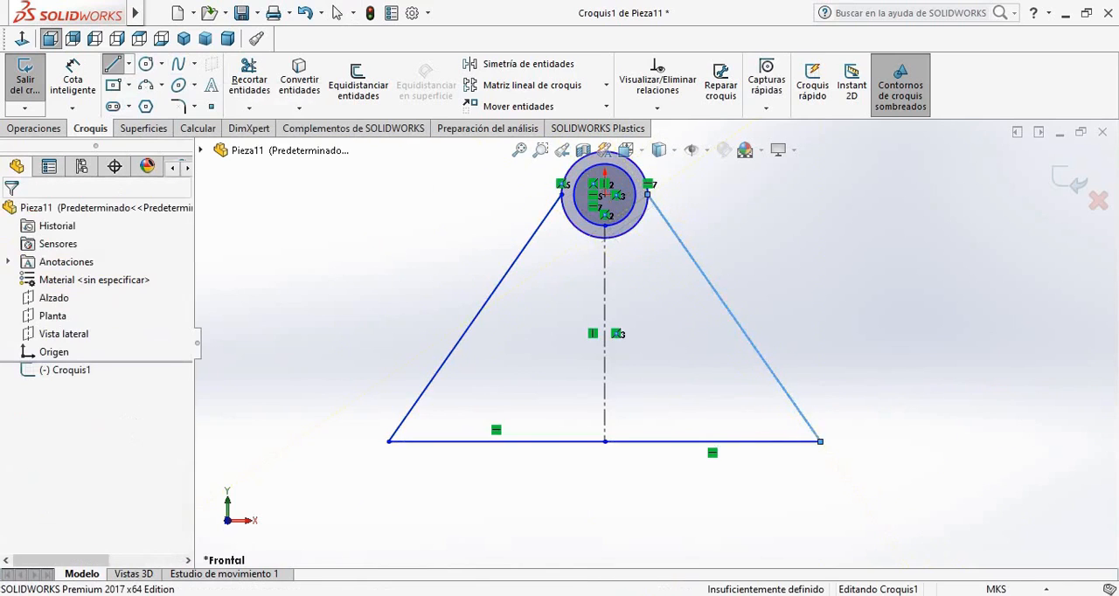
# Trim away the lower half of the outer circle between the two slanted lines
pyautogui.scroll(-1, 766, 177)
pyautogui.click(249, 83)
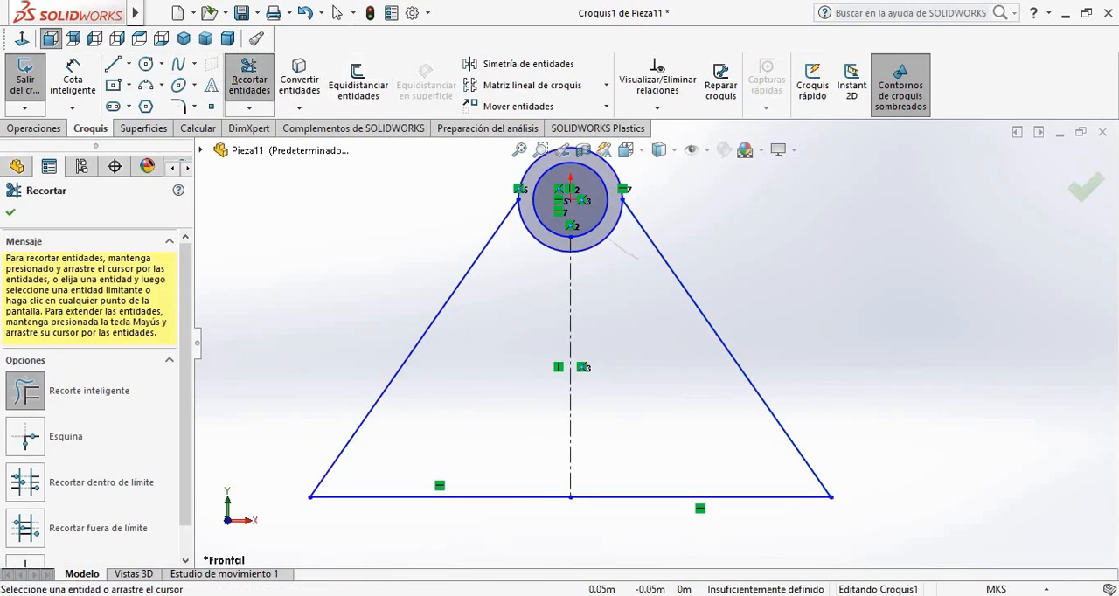
pyautogui.moveTo(612, 243); pyautogui.dragTo(543, 260)
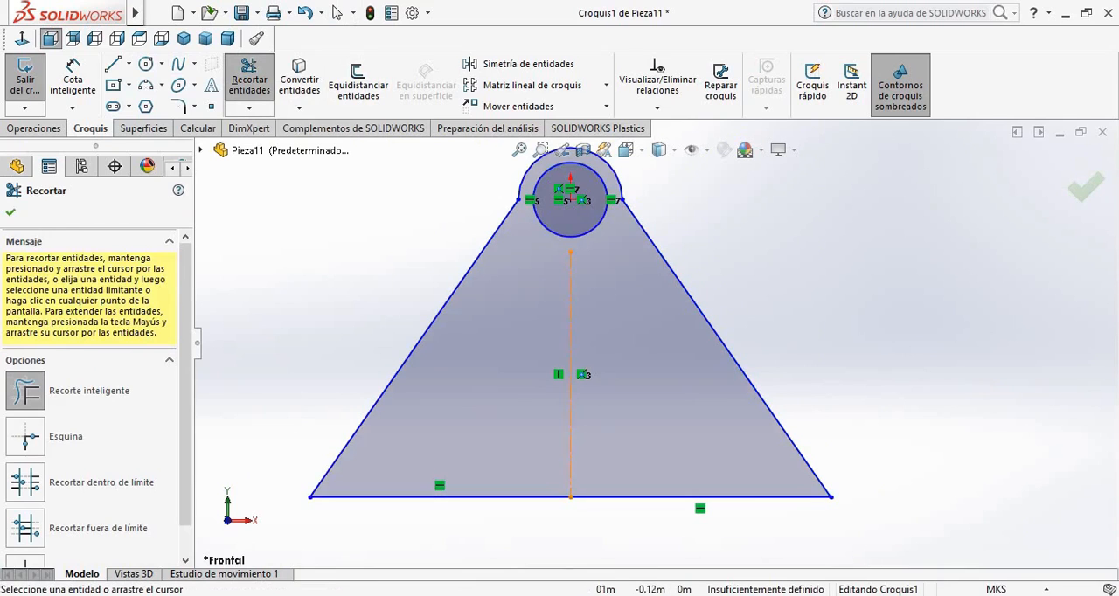
pyautogui.scroll(1, 657, 337)
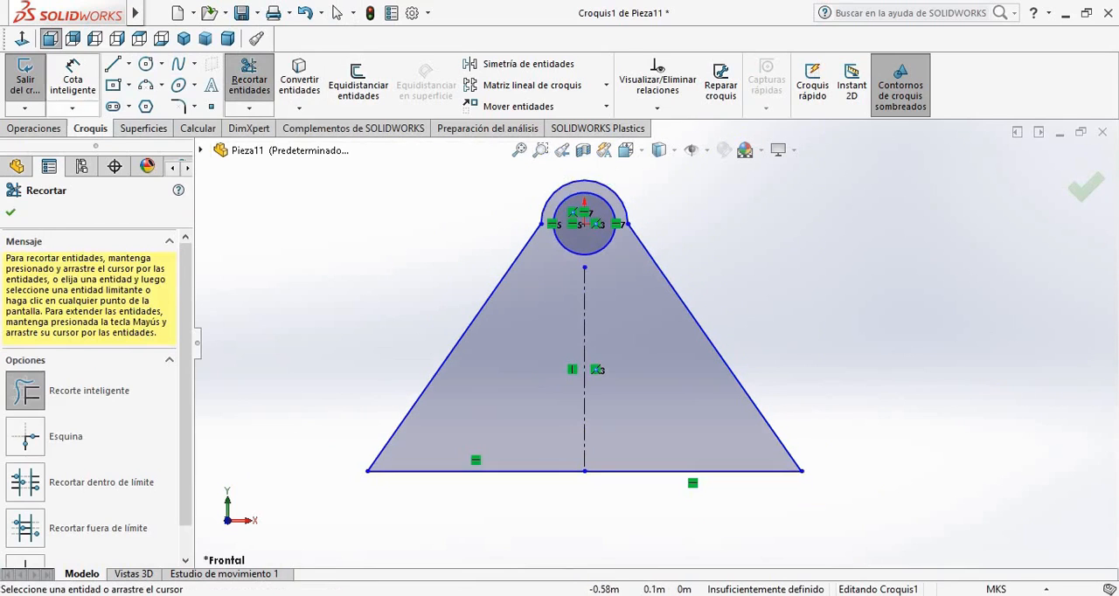
# Finish the sketch and extrude the profile 0.4 m with the Plano medio end condition
pyautogui.click(24, 83)
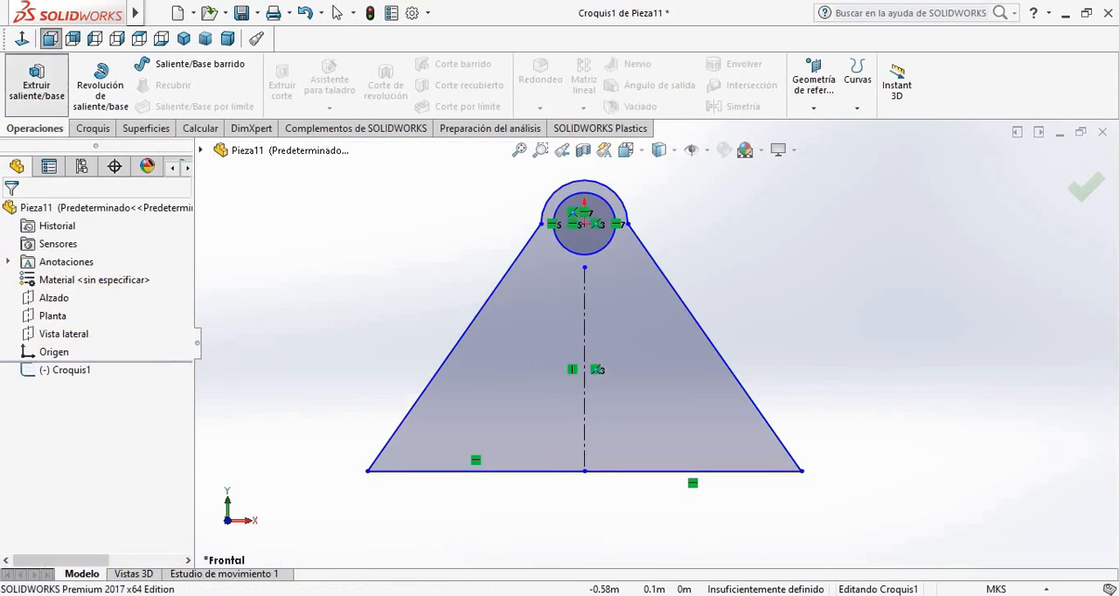
pyautogui.click(33, 83)
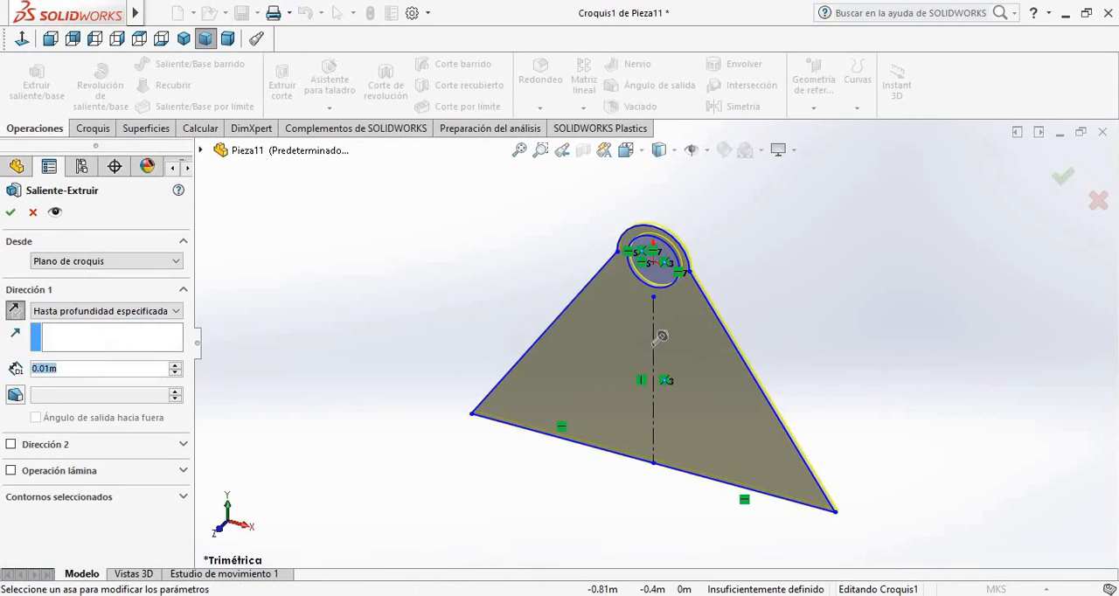
pyautogui.write('0.4')
pyautogui.press('Return')
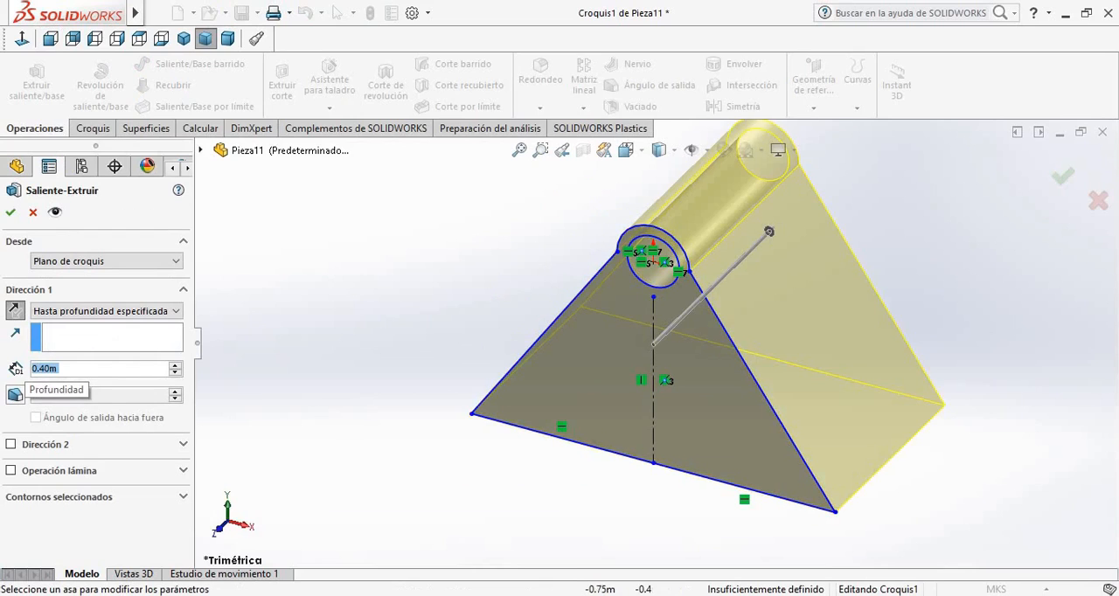
pyautogui.click(106, 311)
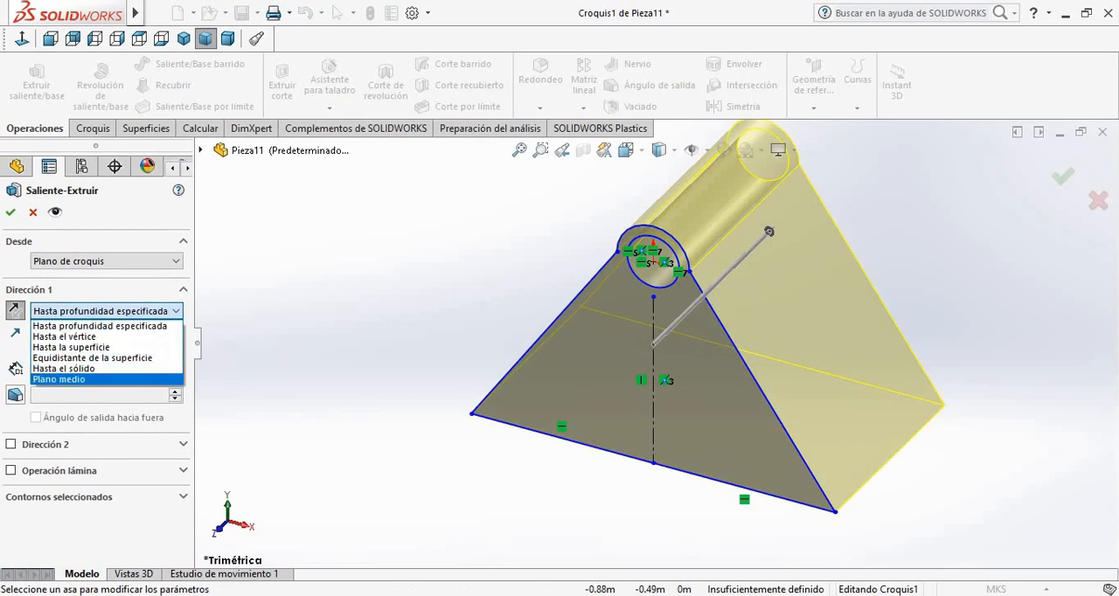
pyautogui.click(96, 379)
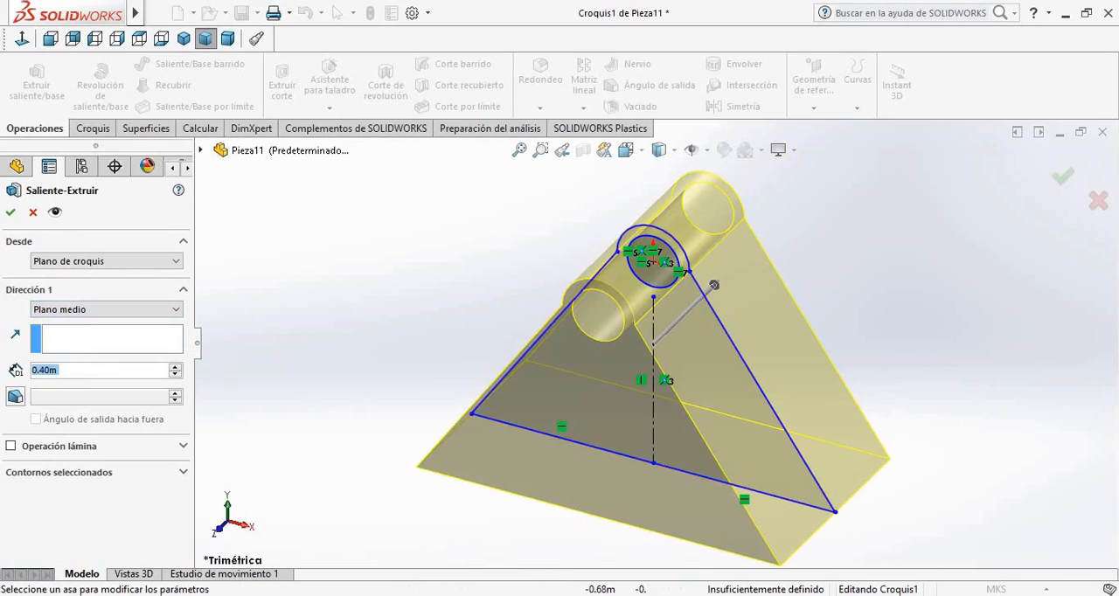
pyautogui.click(11, 212)
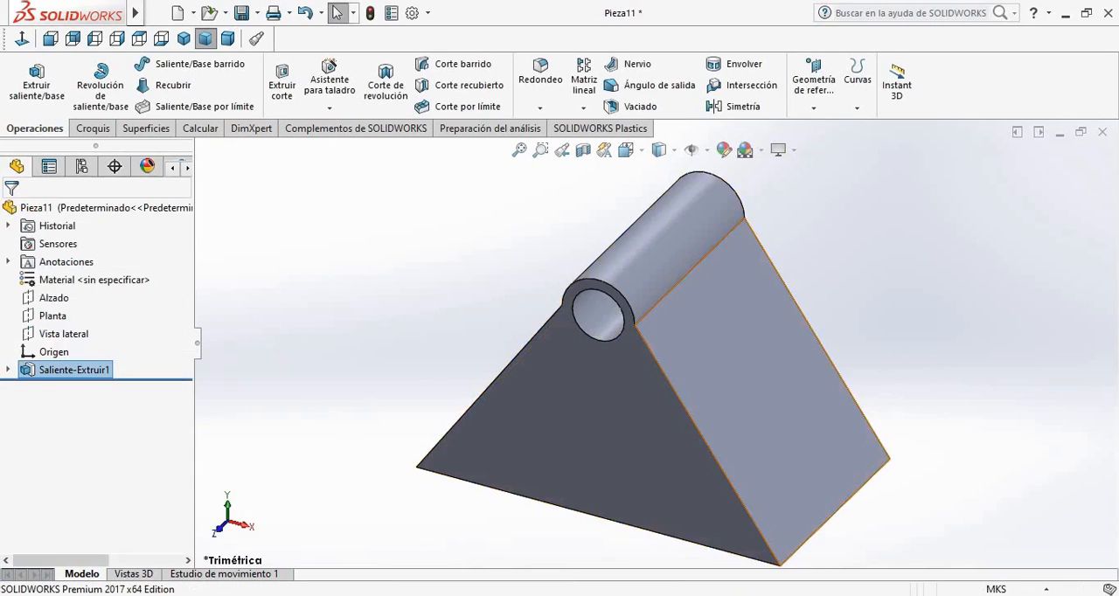
# Create a reference plane parallel to Planta, offset 0.07 m upward to touch the rounded crest of the body
pyautogui.moveTo(853, 464); pyautogui.dragTo(972, 484, button='middle')
pyautogui.scroll(1, 654, 346)
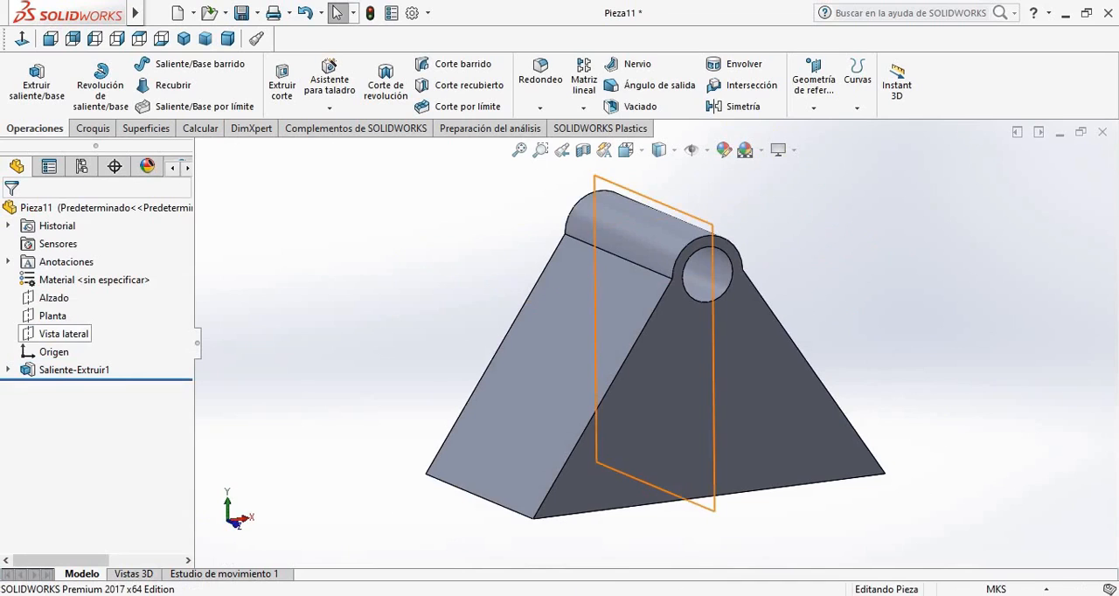
pyautogui.click(53, 315)
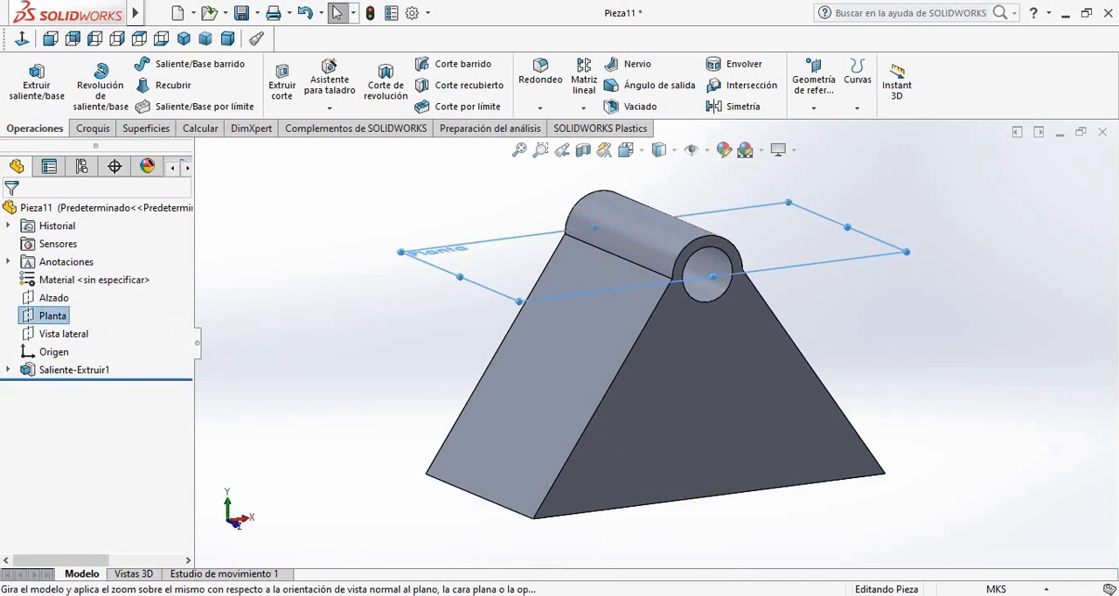
pyautogui.click(122, 296)
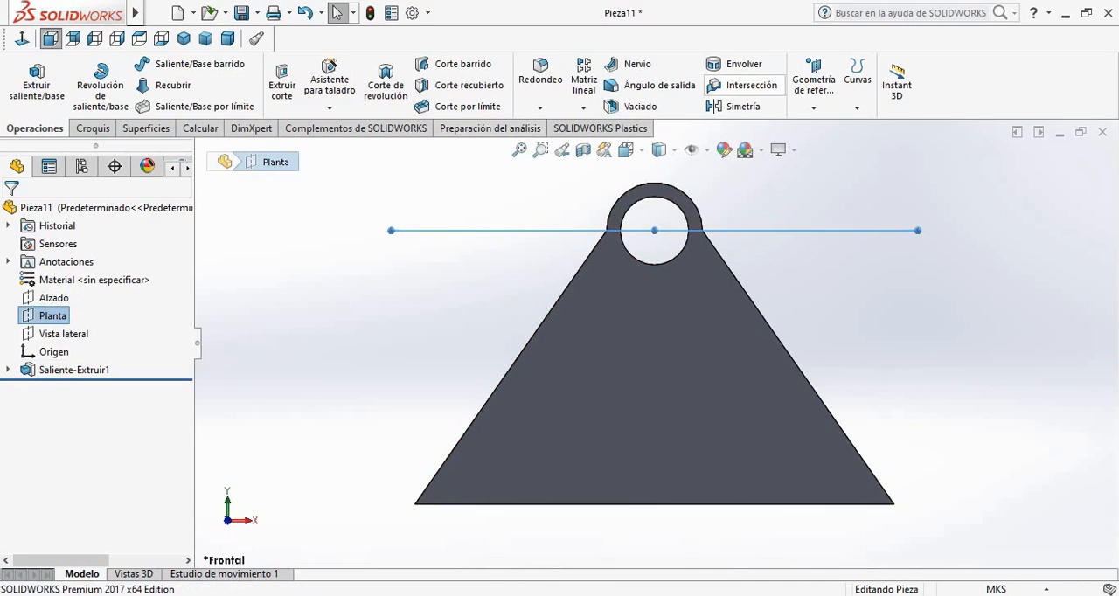
pyautogui.scroll(2, 879, 156)
pyautogui.scroll(-2, 879, 155)
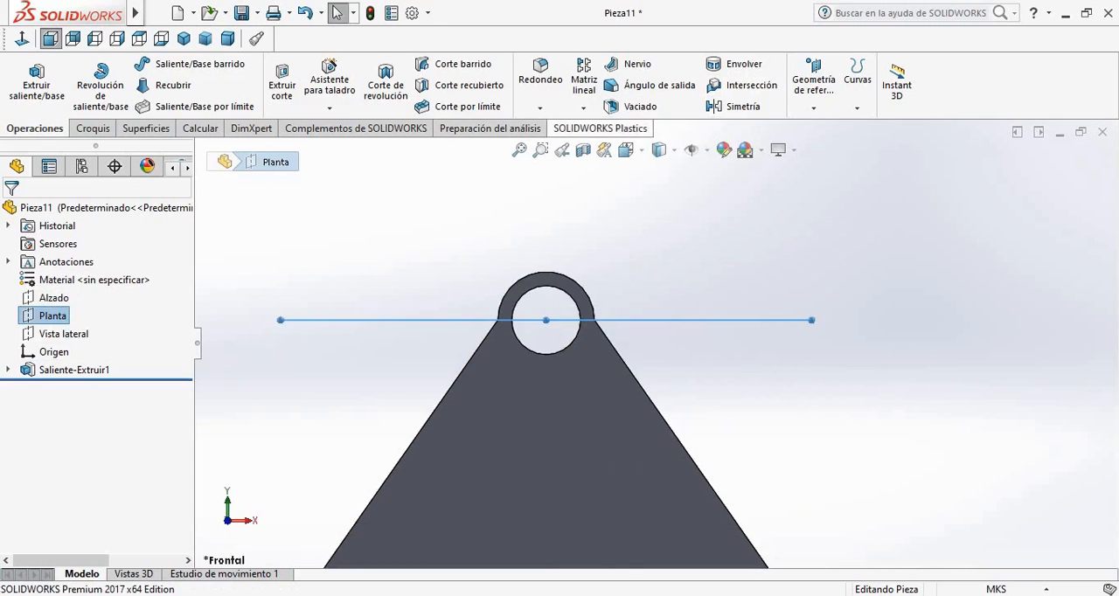
pyautogui.click(737, 106)
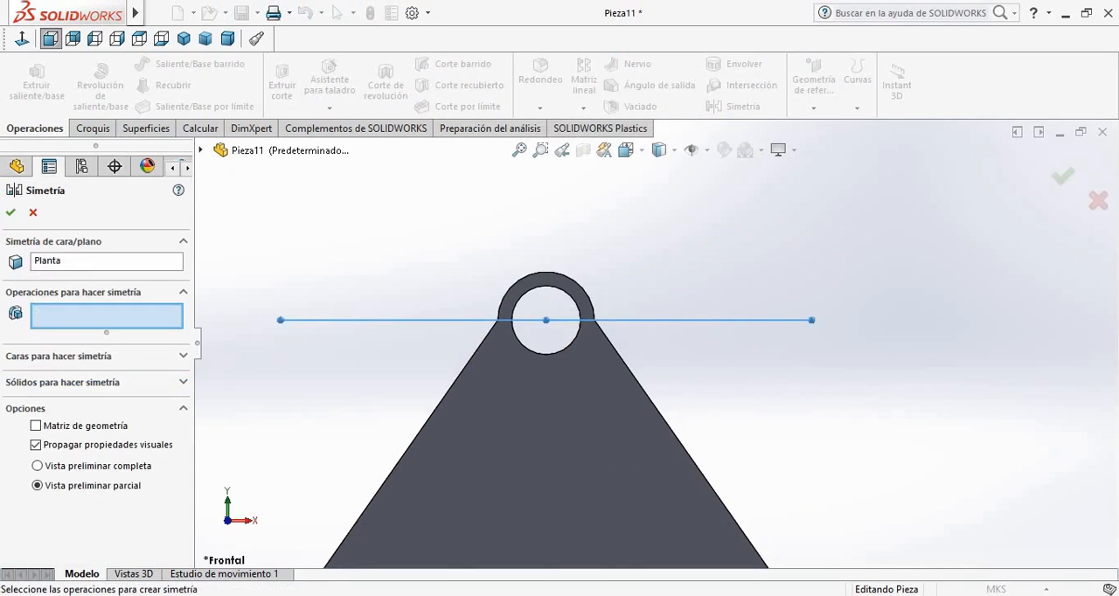
pyautogui.press('Escape')
pyautogui.click(813, 85)
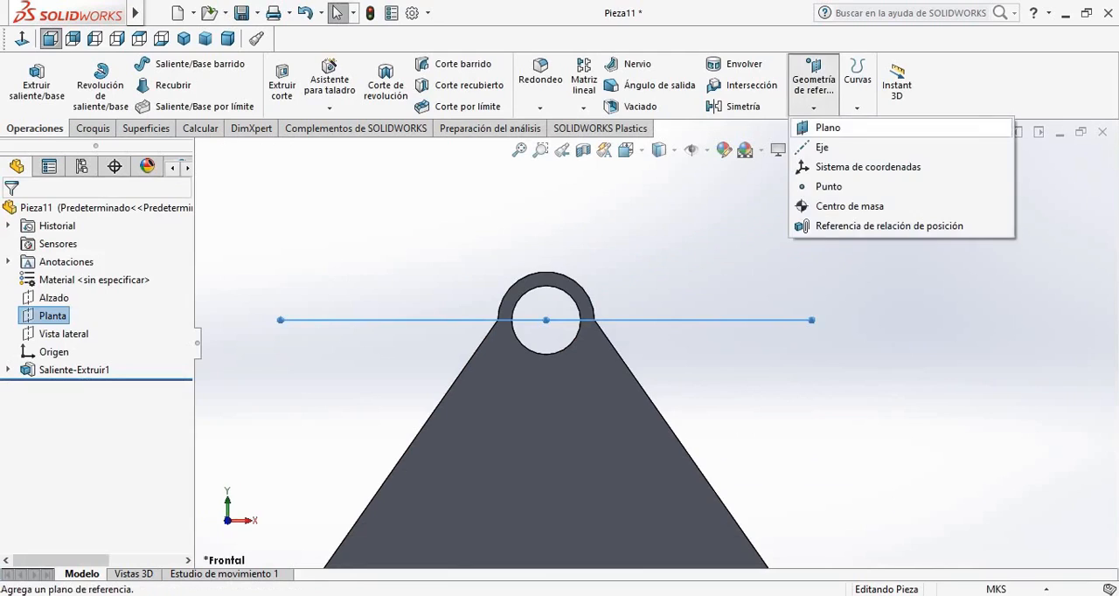
pyautogui.click(825, 130)
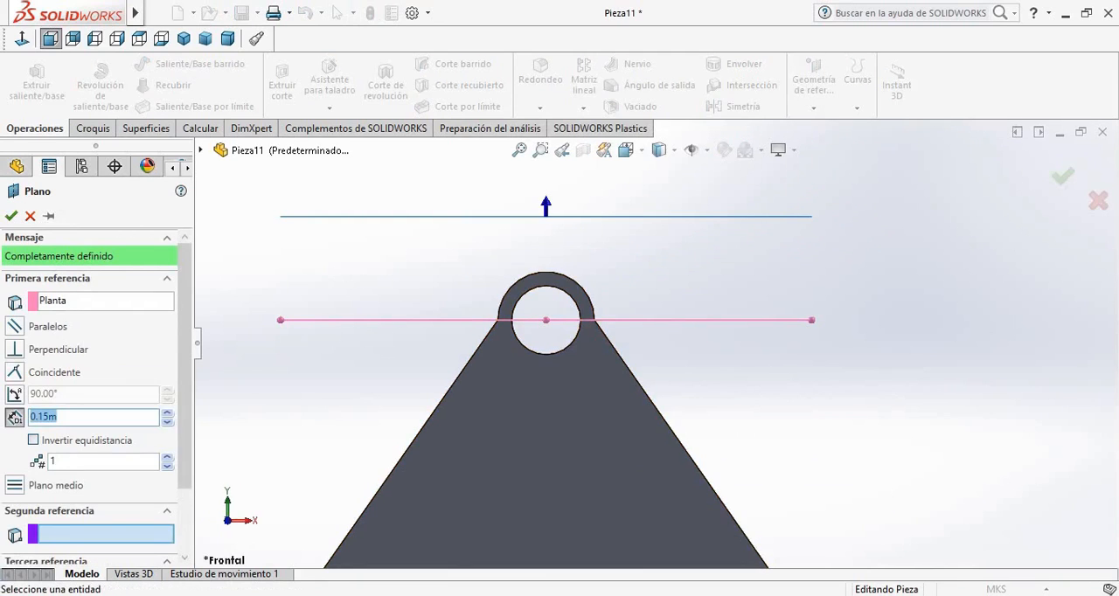
pyautogui.click(167, 423)
pyautogui.click(167, 422)
pyautogui.click(167, 422)
pyautogui.click(167, 423)
pyautogui.click(167, 423)
pyautogui.click(167, 423)
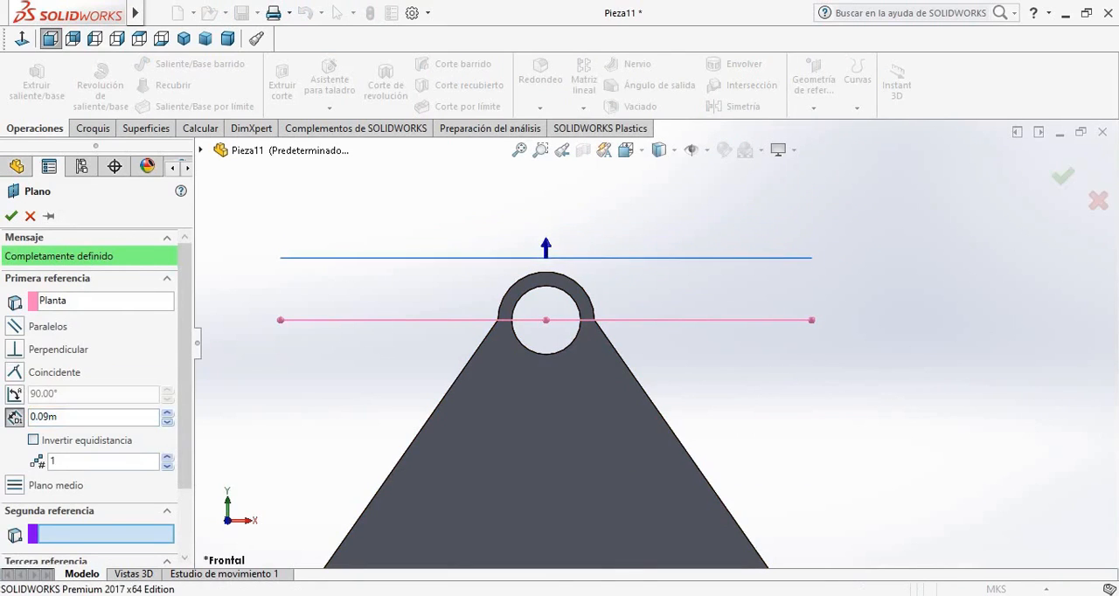
pyautogui.click(167, 422)
pyautogui.click(167, 422)
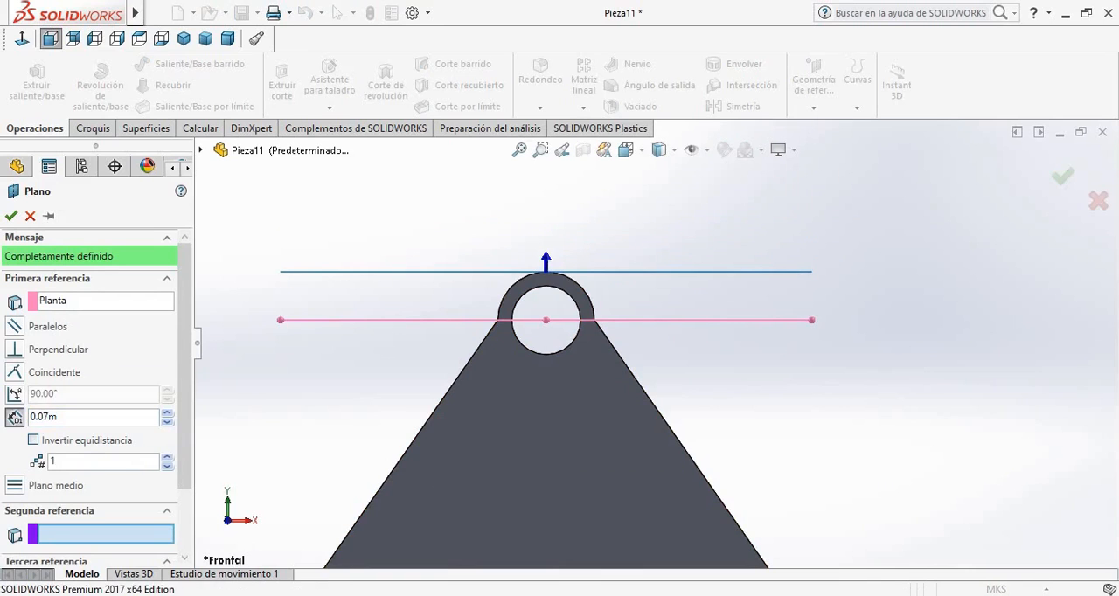
pyautogui.click(12, 216)
pyautogui.click(394, 218)
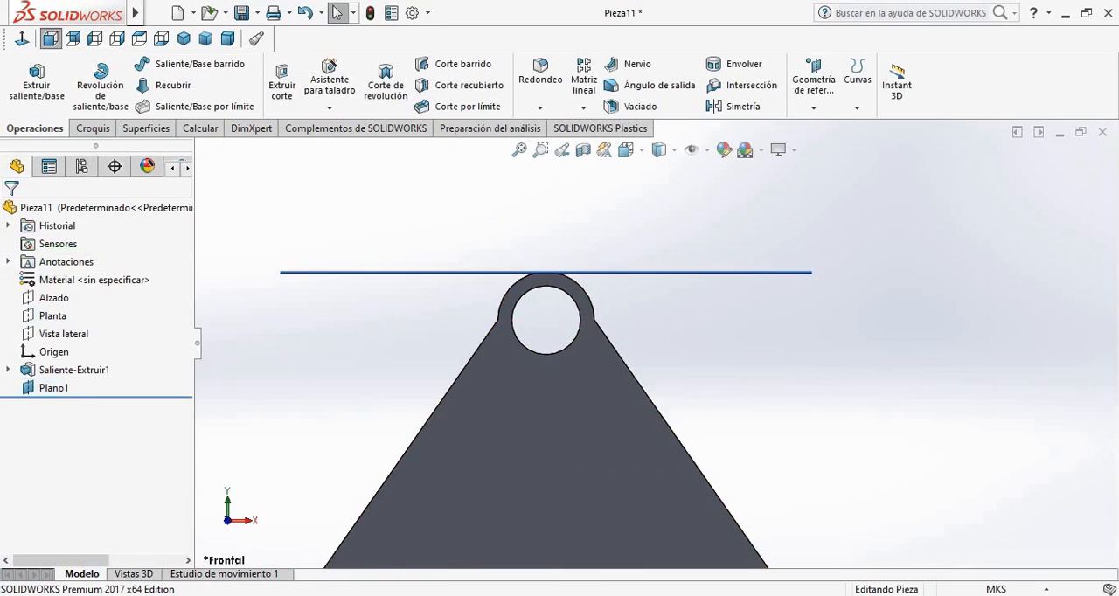
# Start a new sketch on the right-hand slanted face of the extruded body
pyautogui.moveTo(393, 218); pyautogui.dragTo(404, 271, button='middle')
pyautogui.moveTo(710, 273); pyautogui.dragTo(717, 313, button='middle')
pyautogui.click(719, 316)
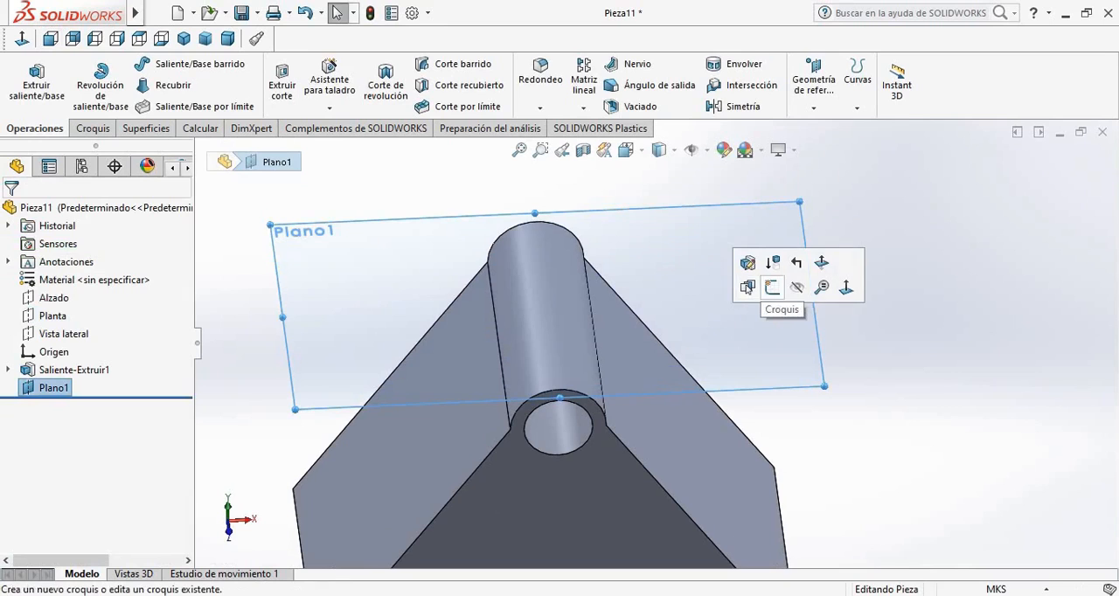
pyautogui.click(844, 290)
pyautogui.click(845, 289)
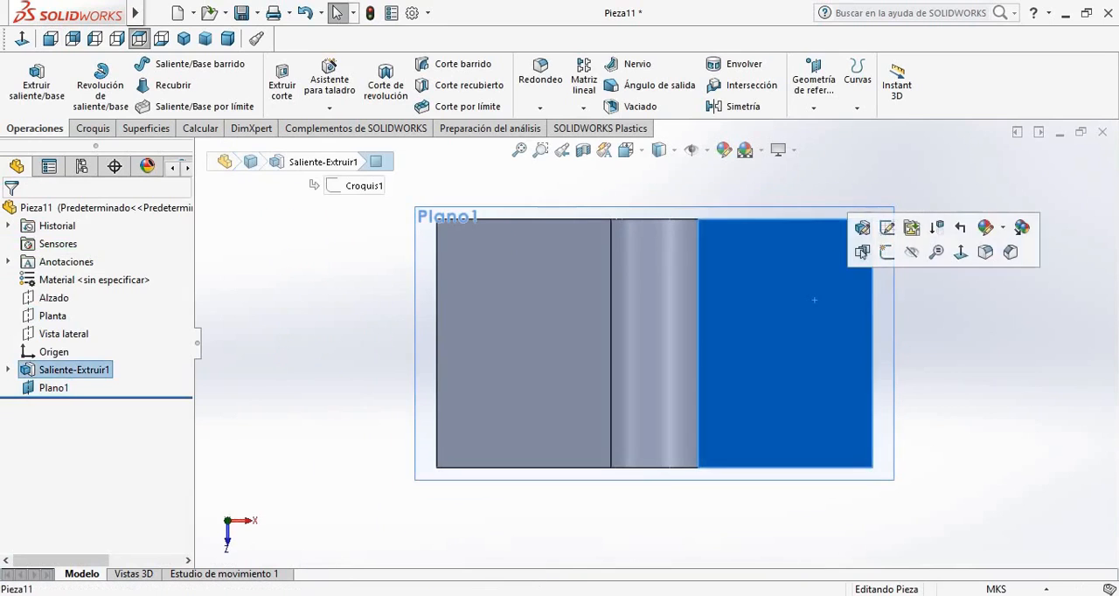
pyautogui.click(886, 252)
pyautogui.press('l')
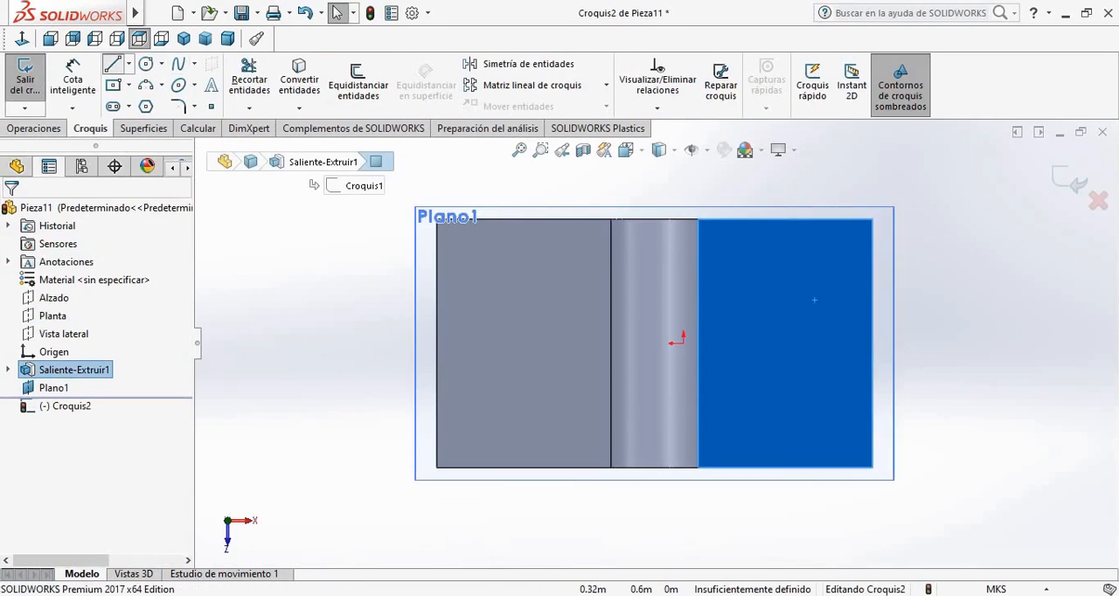
pyautogui.scroll(-3, 506, 227)
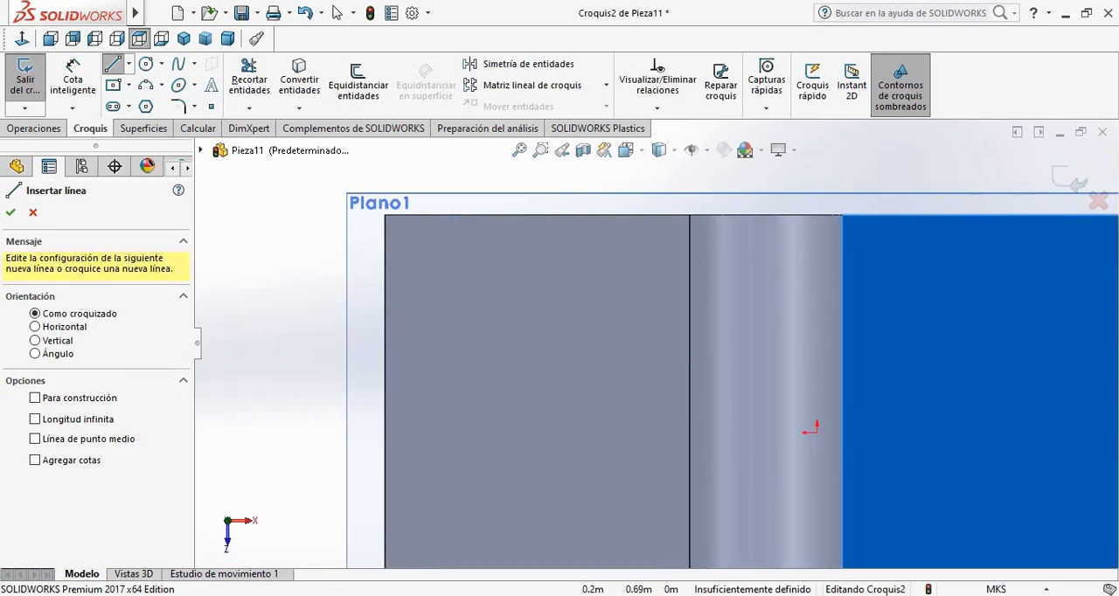
pyautogui.click(384, 215)
pyautogui.scroll(2, 988, 229)
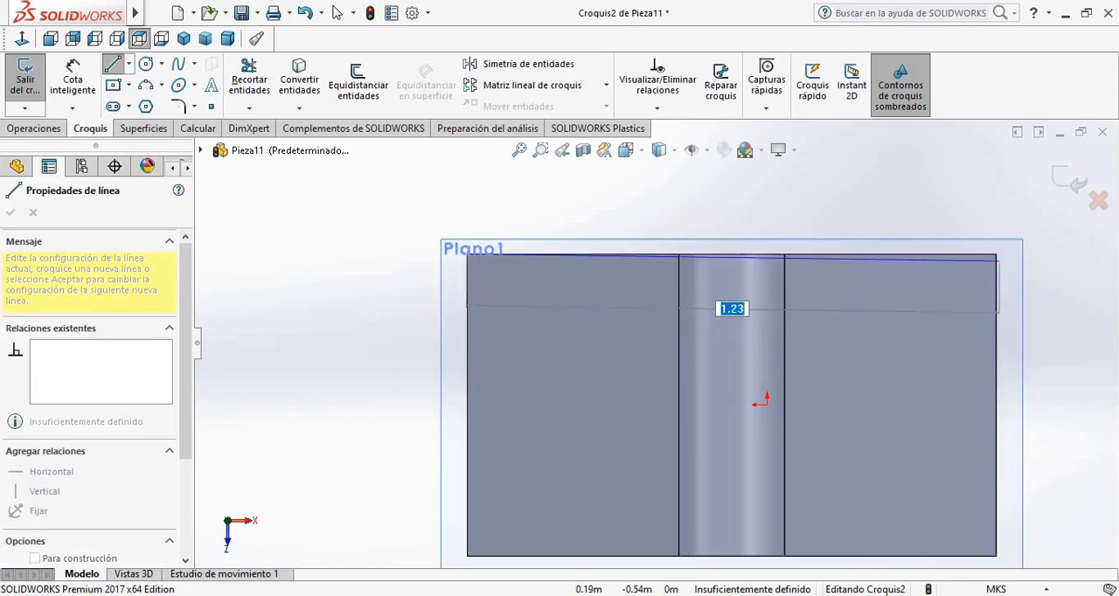
pyautogui.press('Escape')
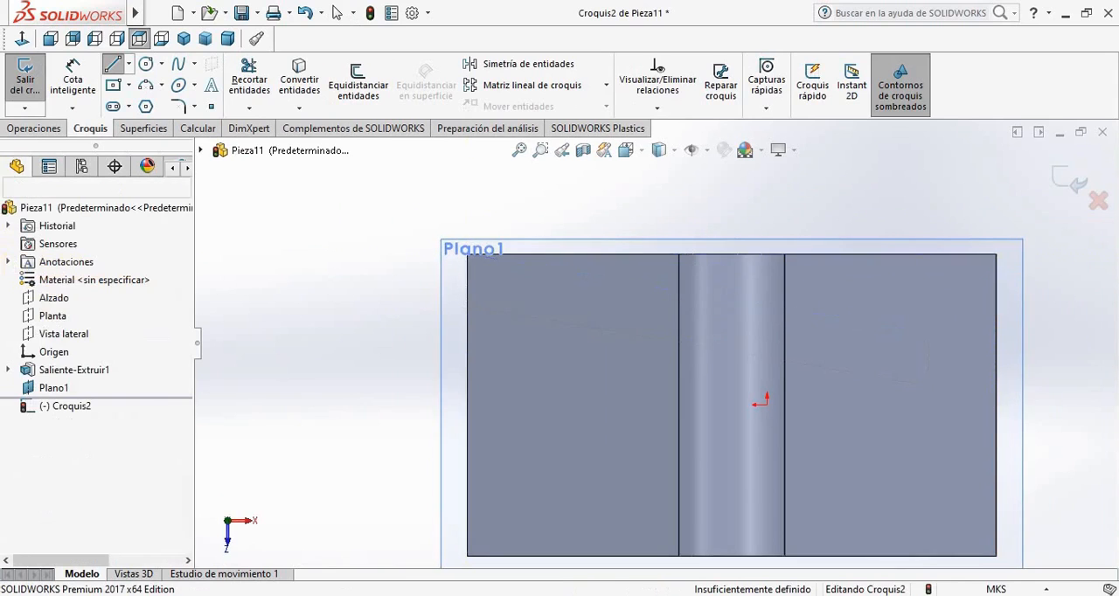
pyautogui.click(129, 63)
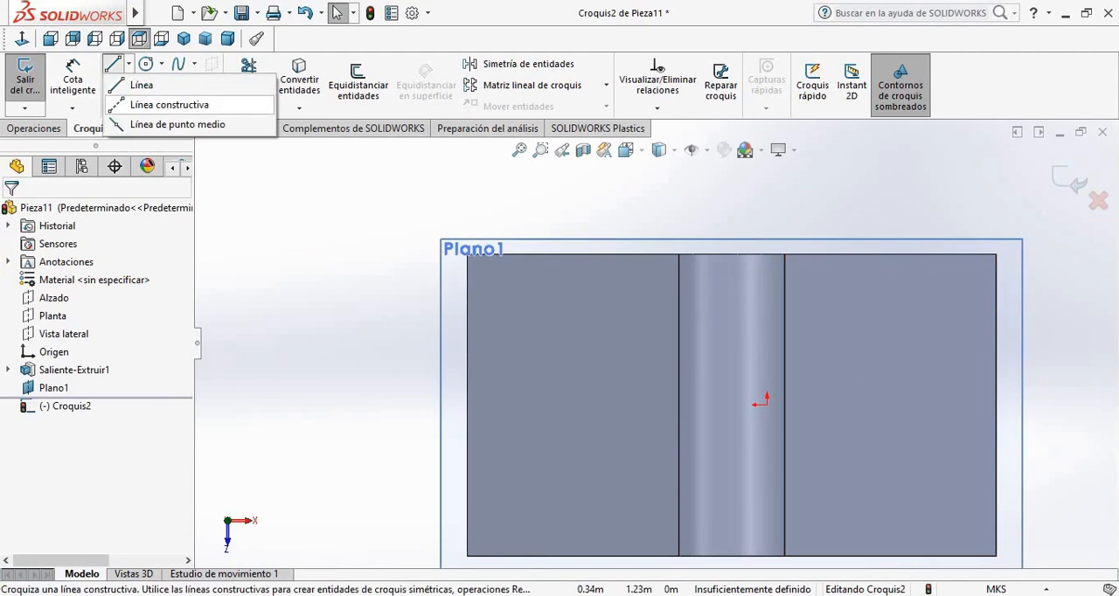
pyautogui.click(169, 105)
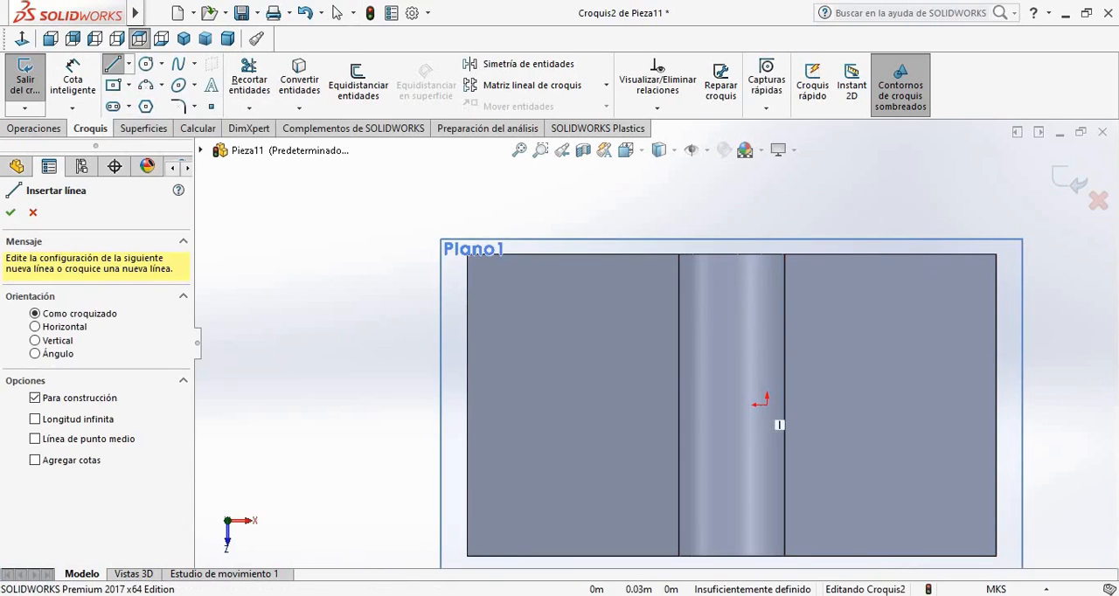
pyautogui.moveTo(779, 424); pyautogui.dragTo(658, 290, button='middle')
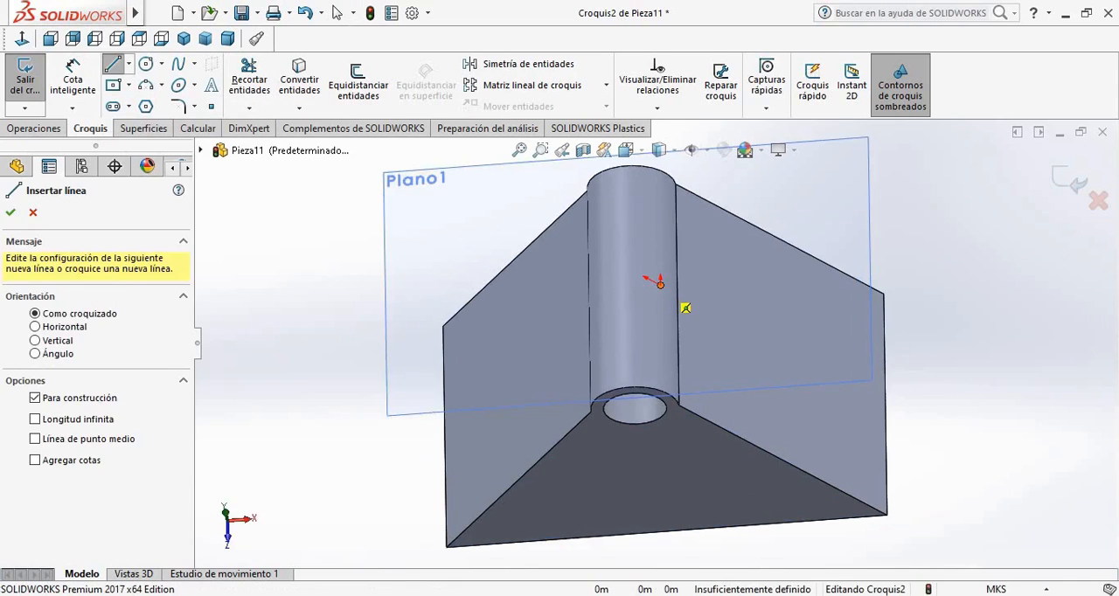
pyautogui.click(661, 285)
pyautogui.press('Escape')
pyautogui.moveTo(699, 385); pyautogui.dragTo(687, 483, button='middle')
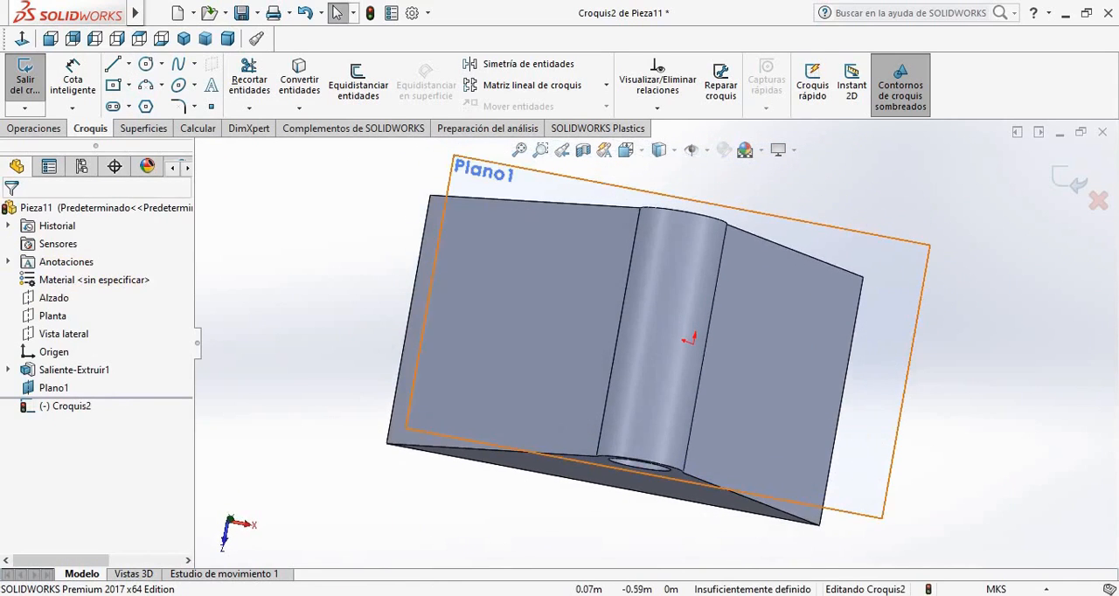
# Try to draw a vertical construction line about 0.44 m long along the middle of the rounded crest
pyautogui.click(910, 354)
pyautogui.click(51, 38)
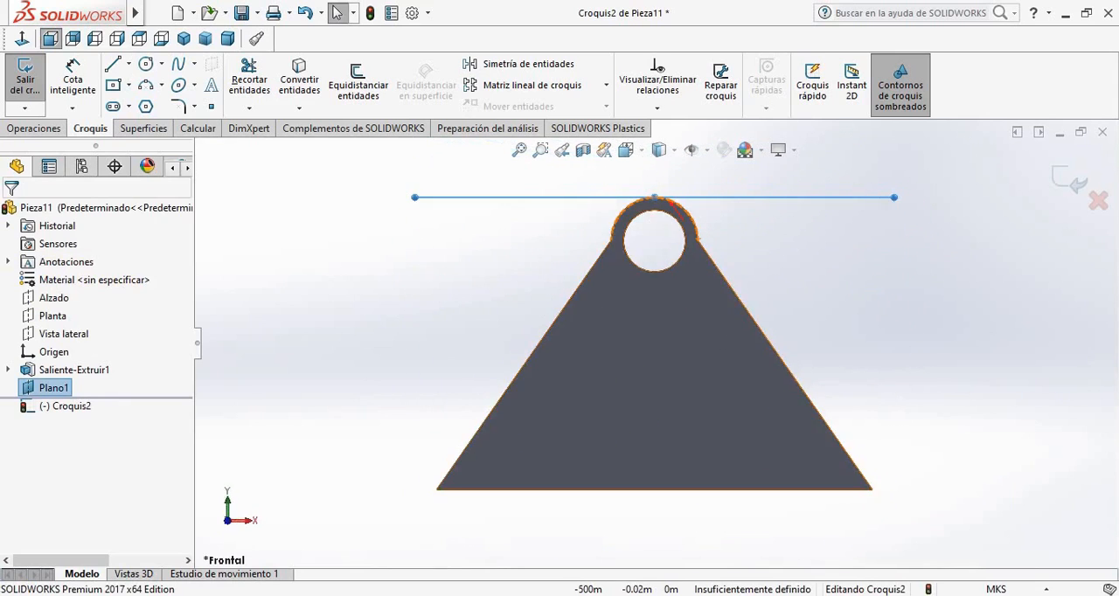
pyautogui.click(140, 39)
pyautogui.click(128, 64)
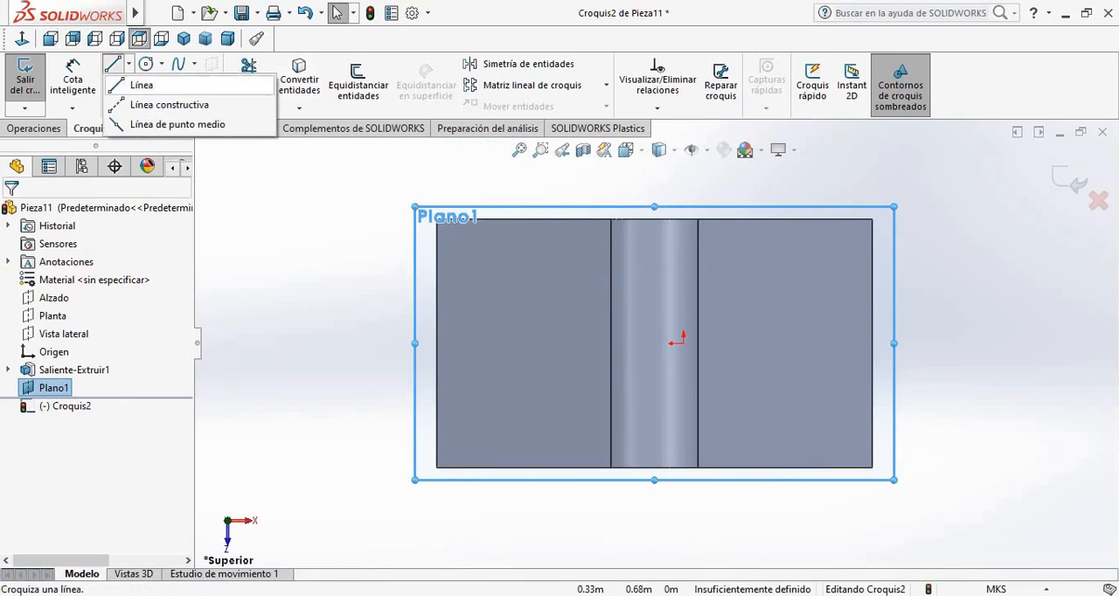
pyautogui.click(161, 172)
pyautogui.click(652, 210)
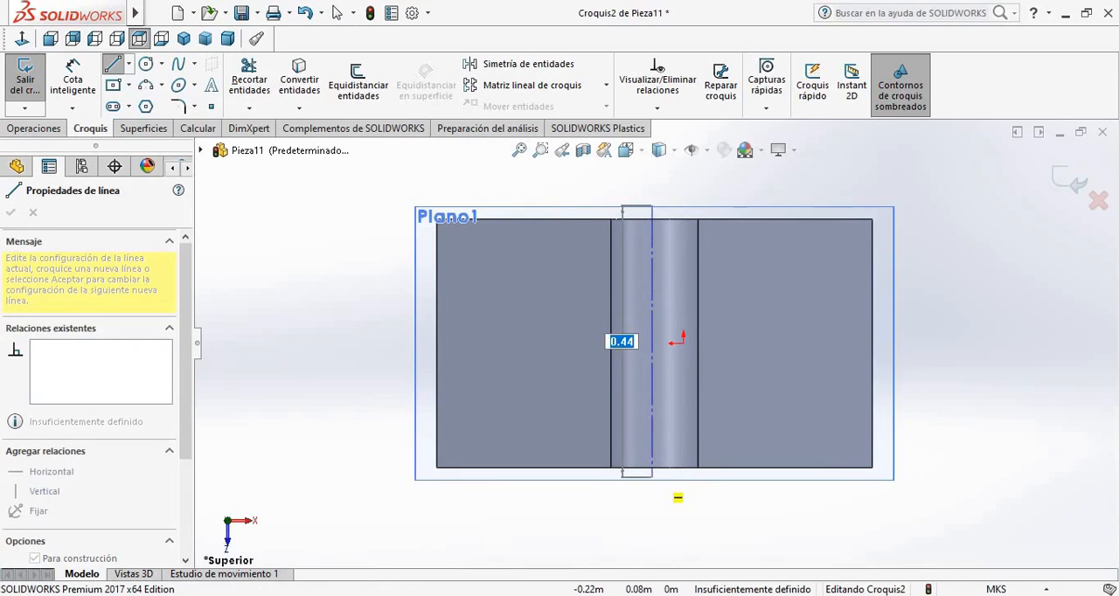
pyautogui.press('Escape')
pyautogui.press('Escape')
pyautogui.scroll(-3, 645, 346)
pyautogui.moveTo(634, 363); pyautogui.dragTo(634, 302, button='middle')
pyautogui.scroll(3, 645, 295)
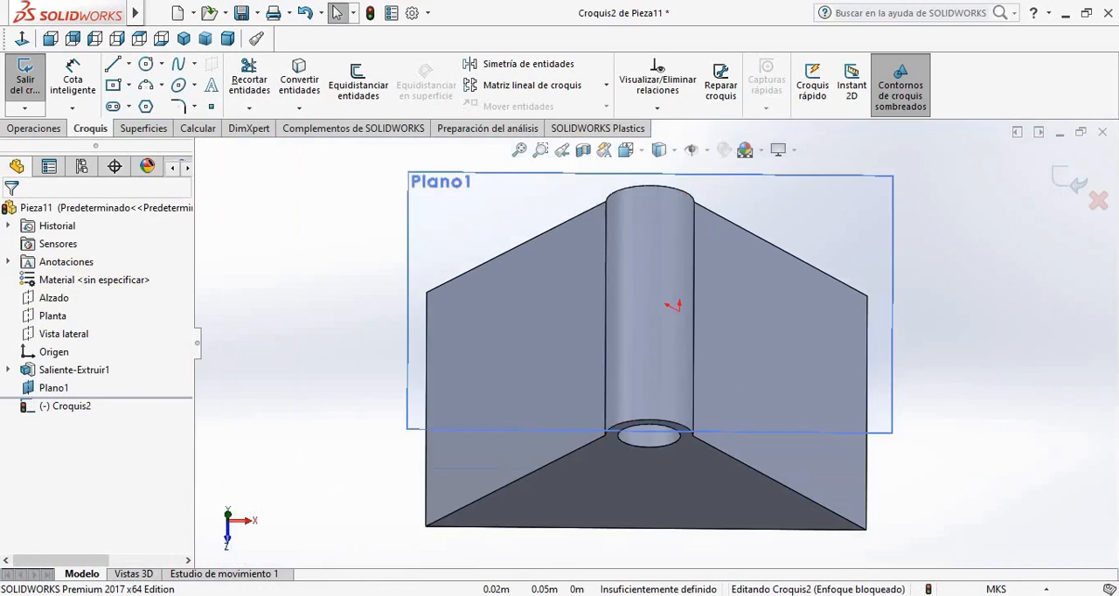
pyautogui.scroll(-3, 672, 268)
pyautogui.scroll(3, 672, 280)
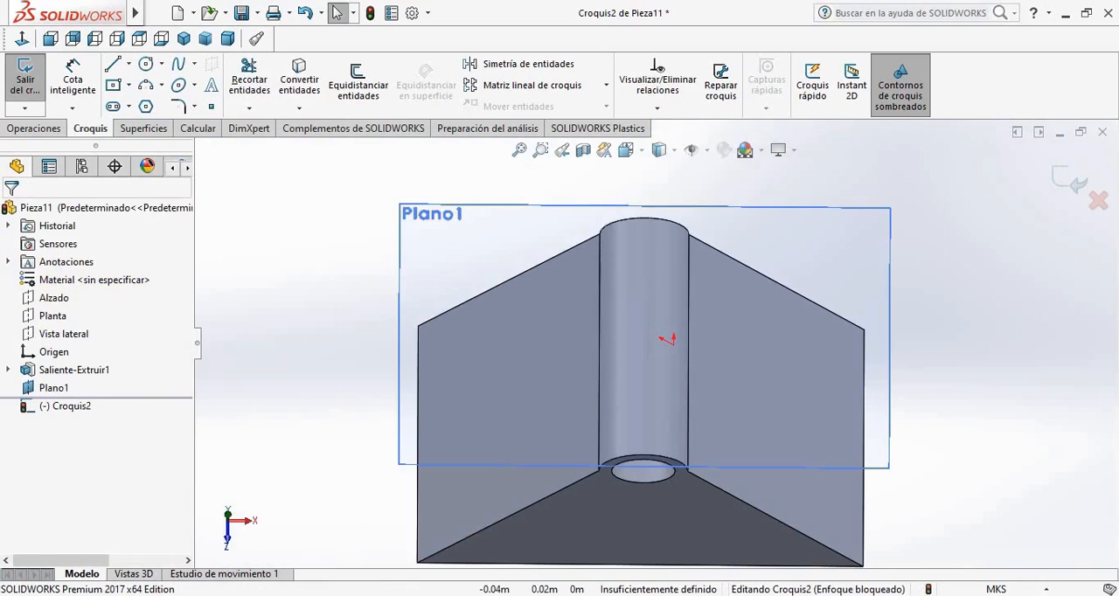
# Leave the empty sketch on the slanted face and start a new sketch on Plano1
pyautogui.click(54, 387)
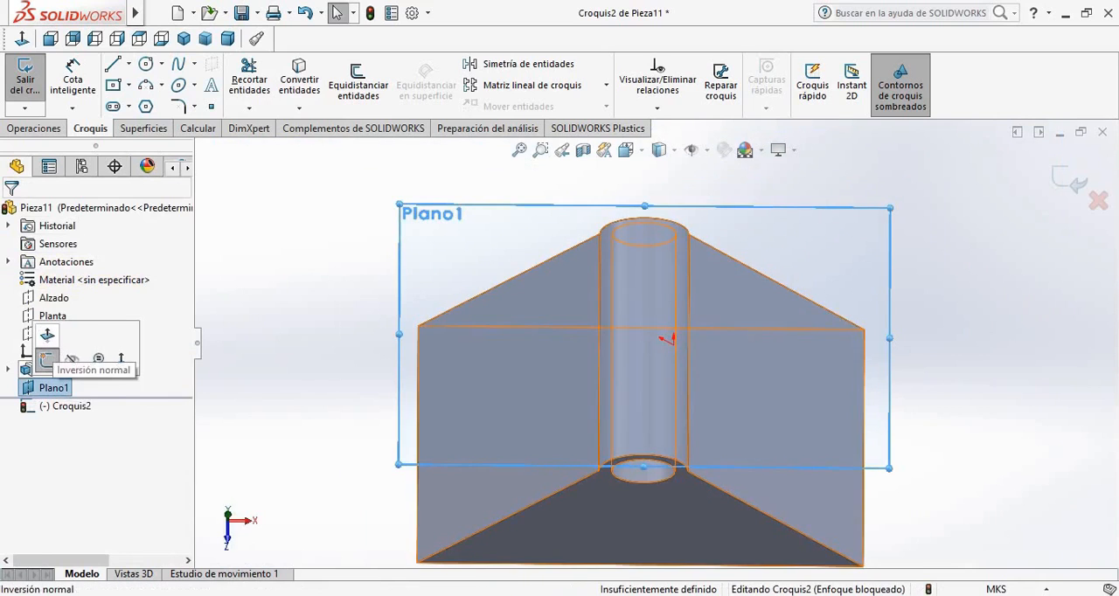
pyautogui.click(47, 359)
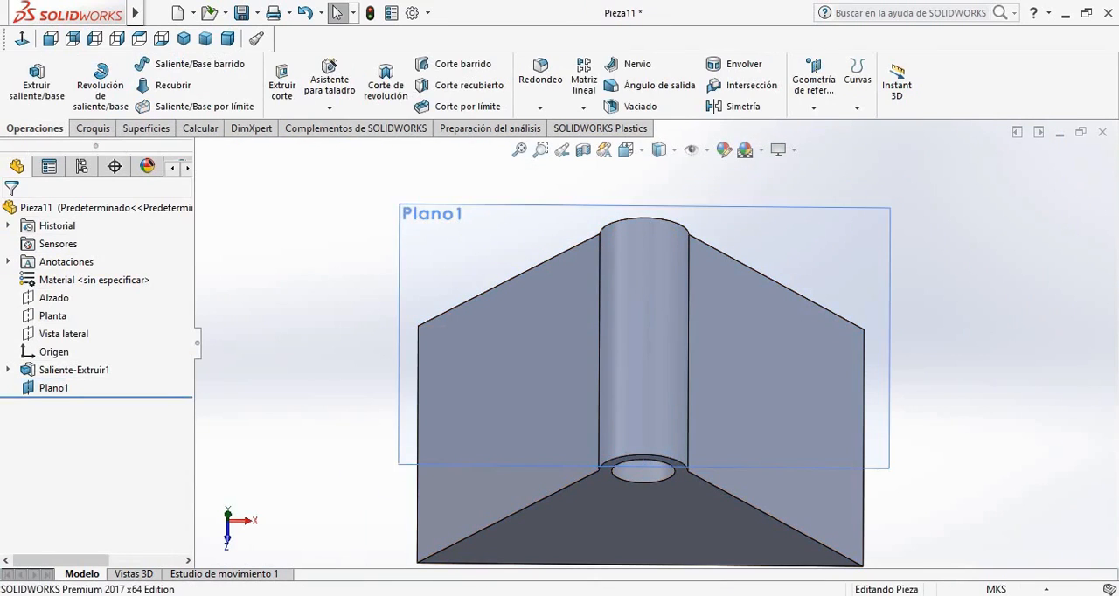
pyautogui.click(54, 387)
pyautogui.click(47, 359)
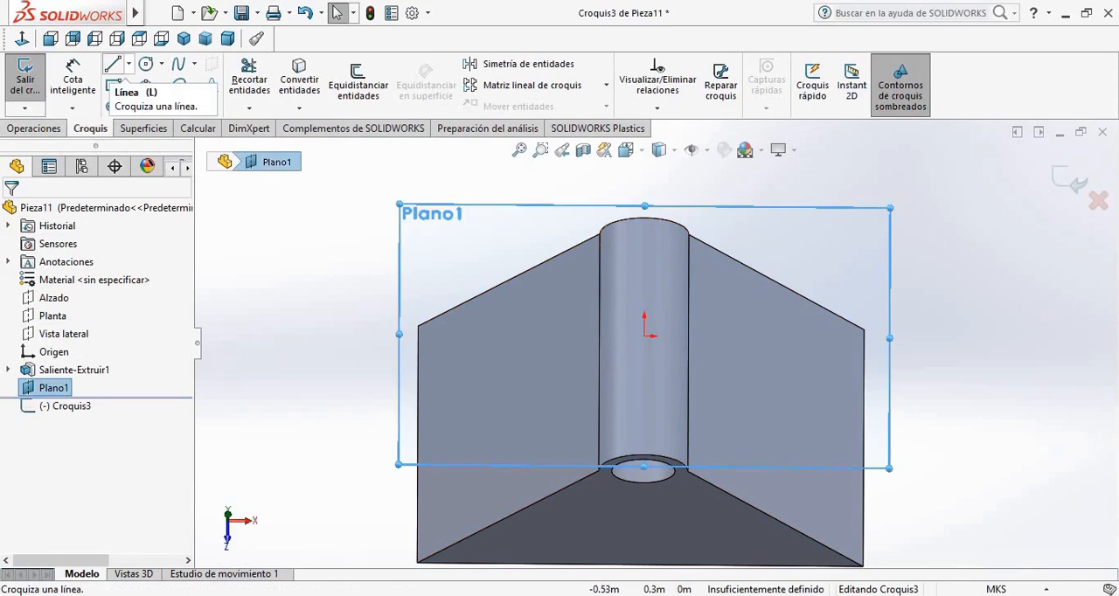
# Draw a vertical construction line from the sketch origin along the crest toward the front of the body
pyautogui.click(129, 63)
pyautogui.click(162, 102)
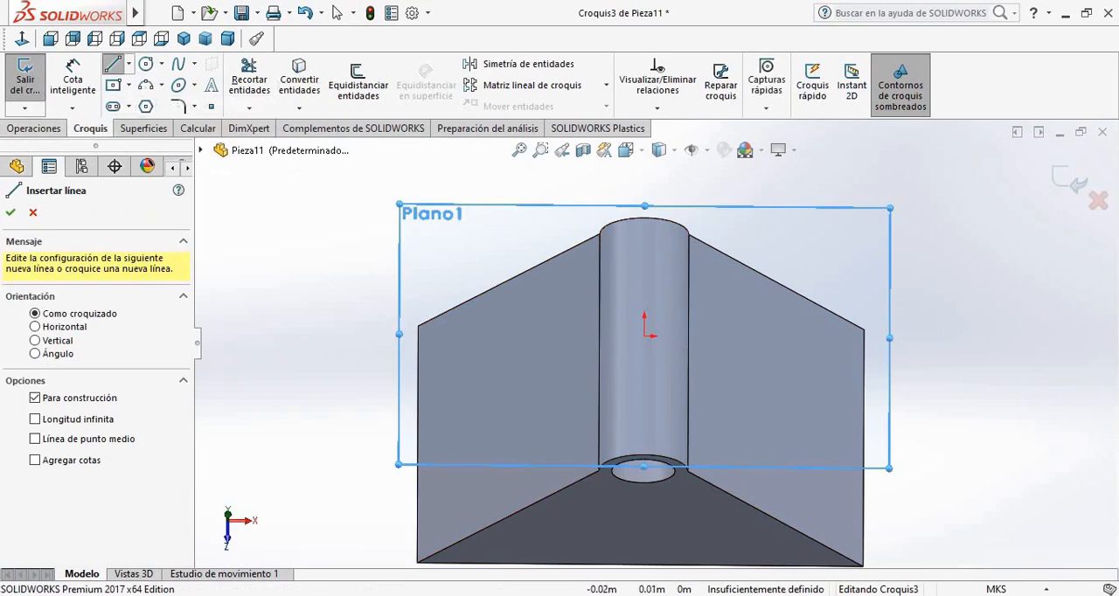
pyautogui.click(645, 337)
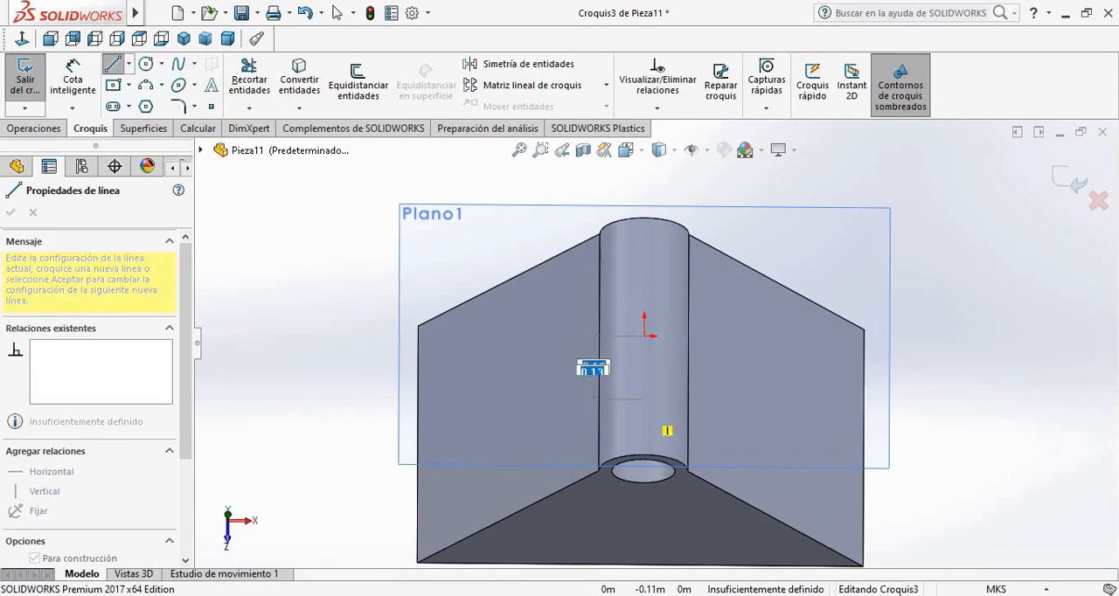
# Finish the frontward construction line and draw a second one about 0.12 m from the origin toward the back of the crest
pyautogui.click(645, 410)
pyautogui.press('Escape')
pyautogui.scroll(-2, 631, 234)
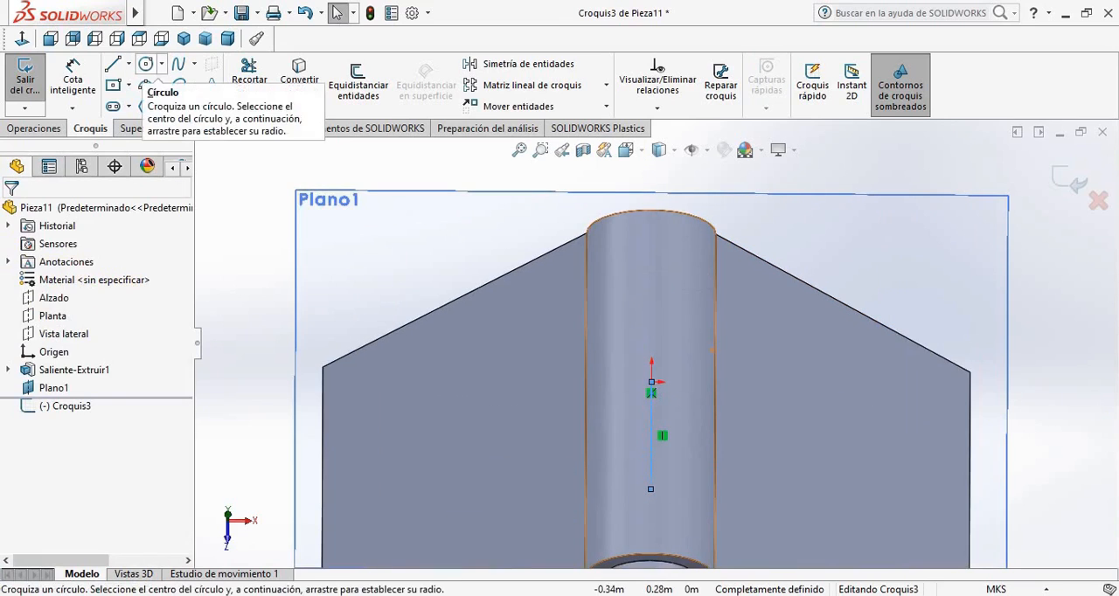
pyautogui.click(128, 63)
pyautogui.click(146, 103)
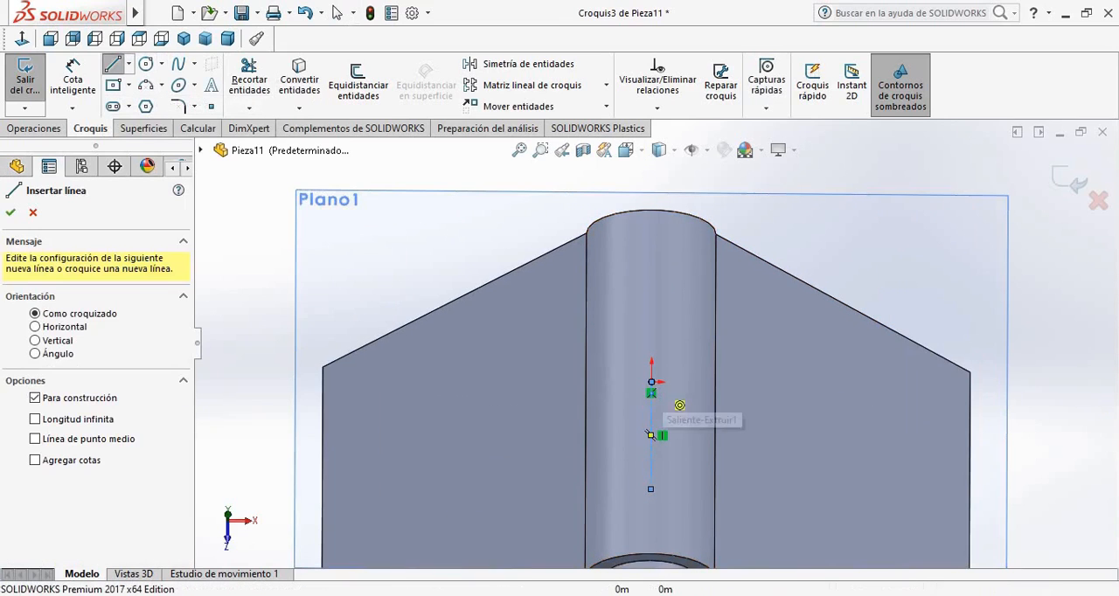
pyautogui.click(651, 382)
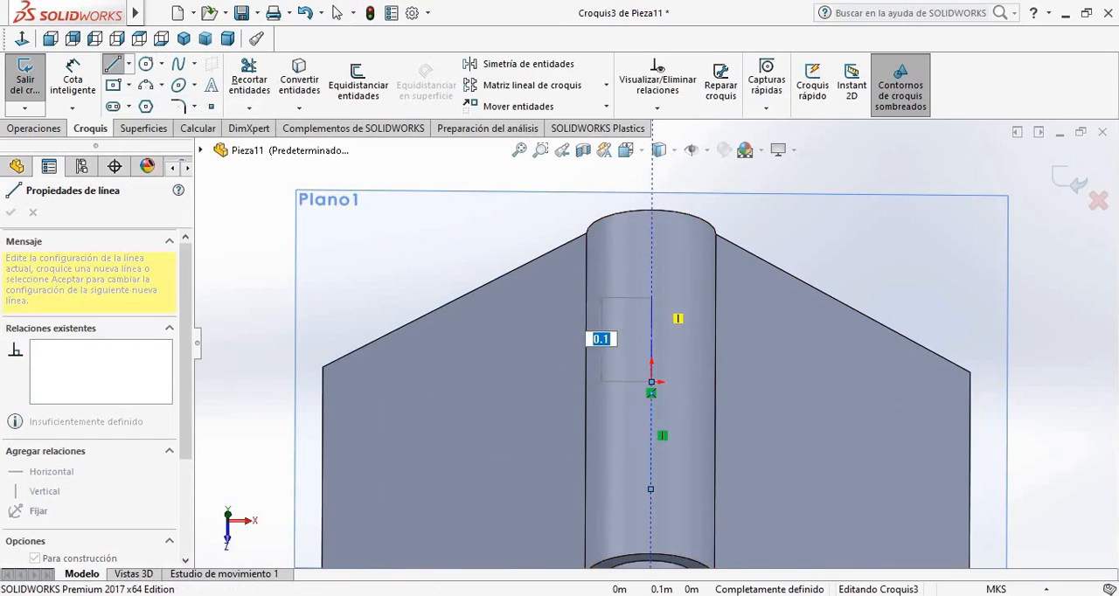
pyautogui.click(651, 275)
pyautogui.press('Escape')
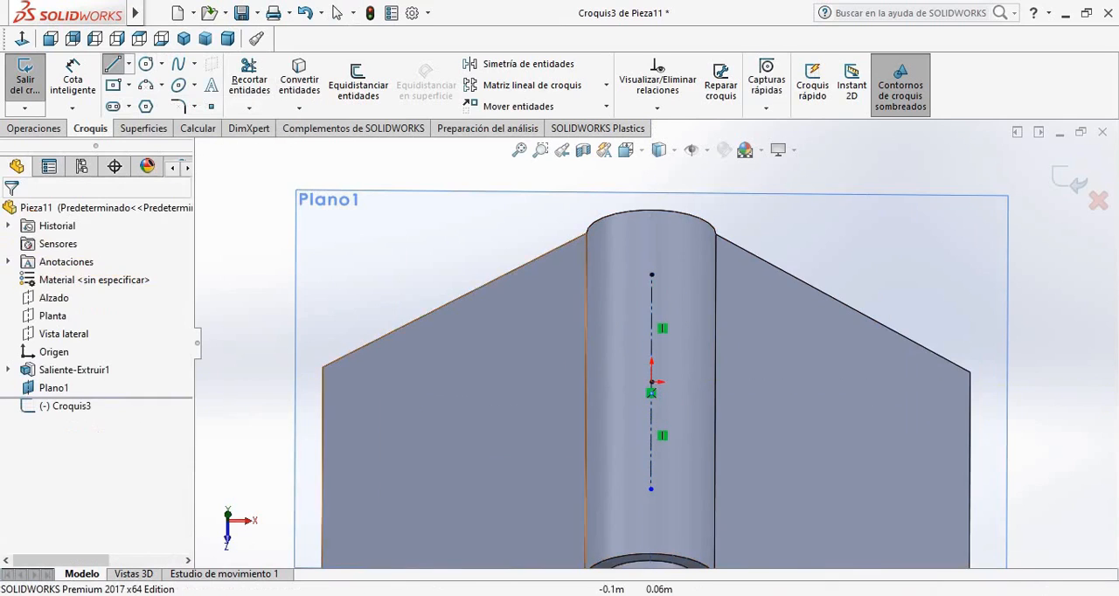
# Sketch three lines about 0.38 m wide and 0.25 m deep joining the construction line ends around the crest's right side
pyautogui.click(112, 64)
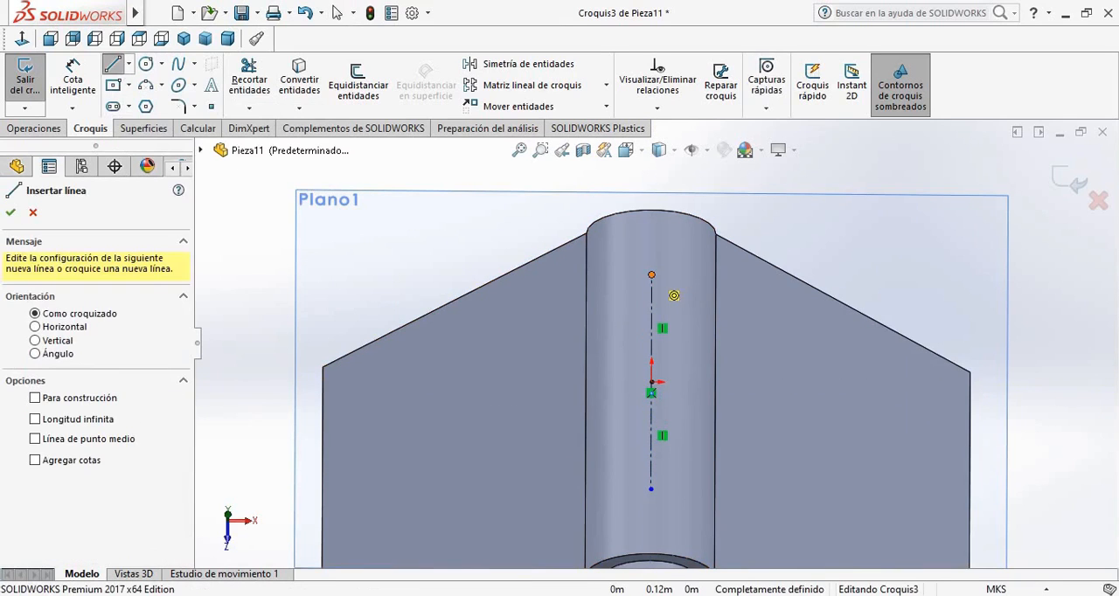
pyautogui.click(651, 274)
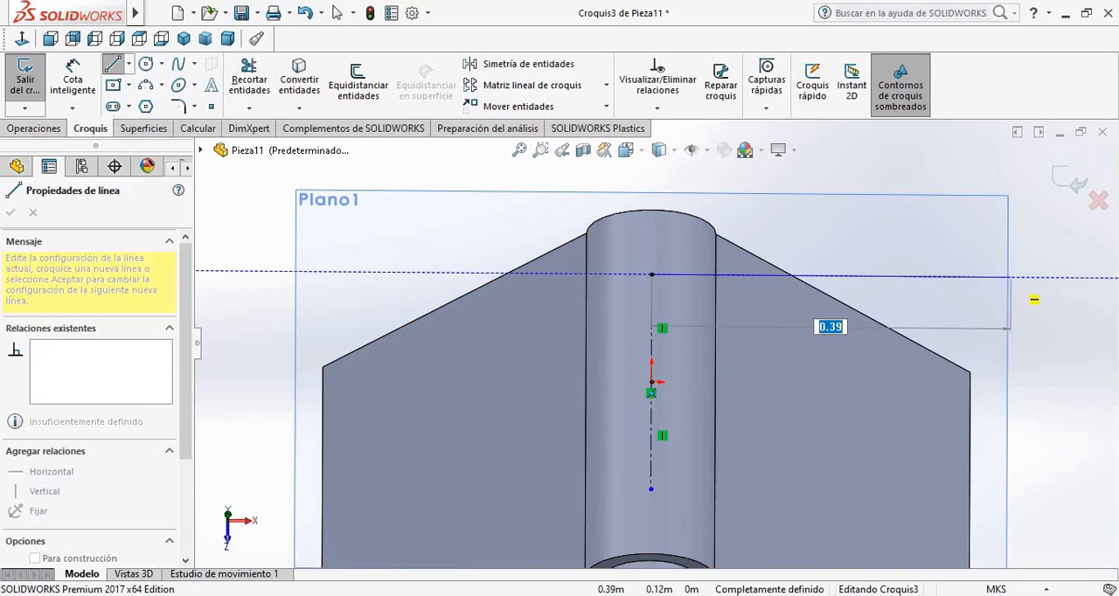
pyautogui.click(1008, 276)
pyautogui.press('z')
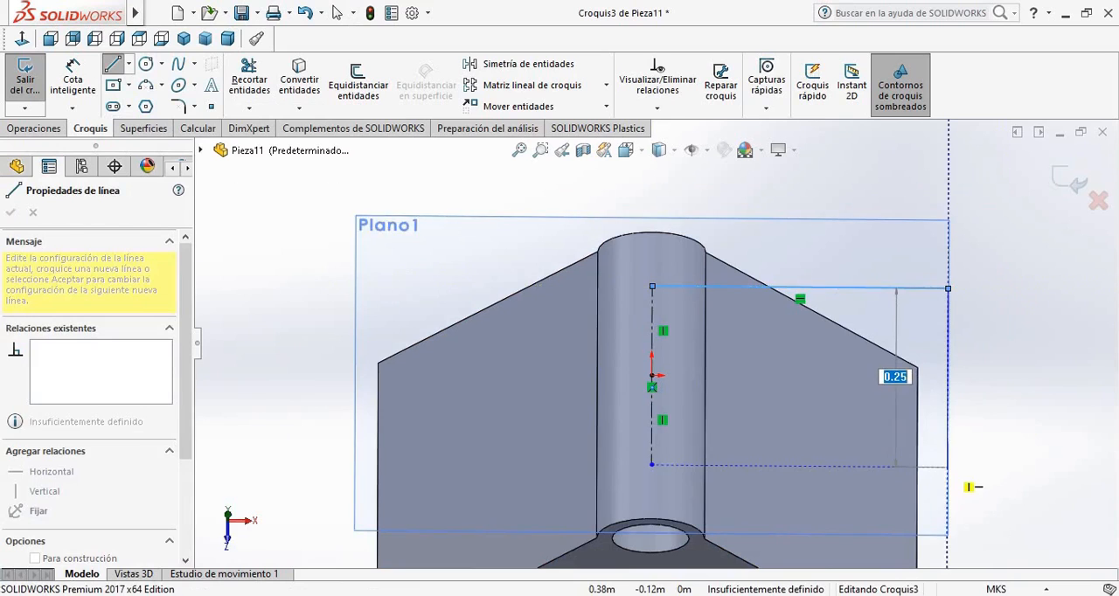
pyautogui.click(947, 467)
pyautogui.click(651, 464)
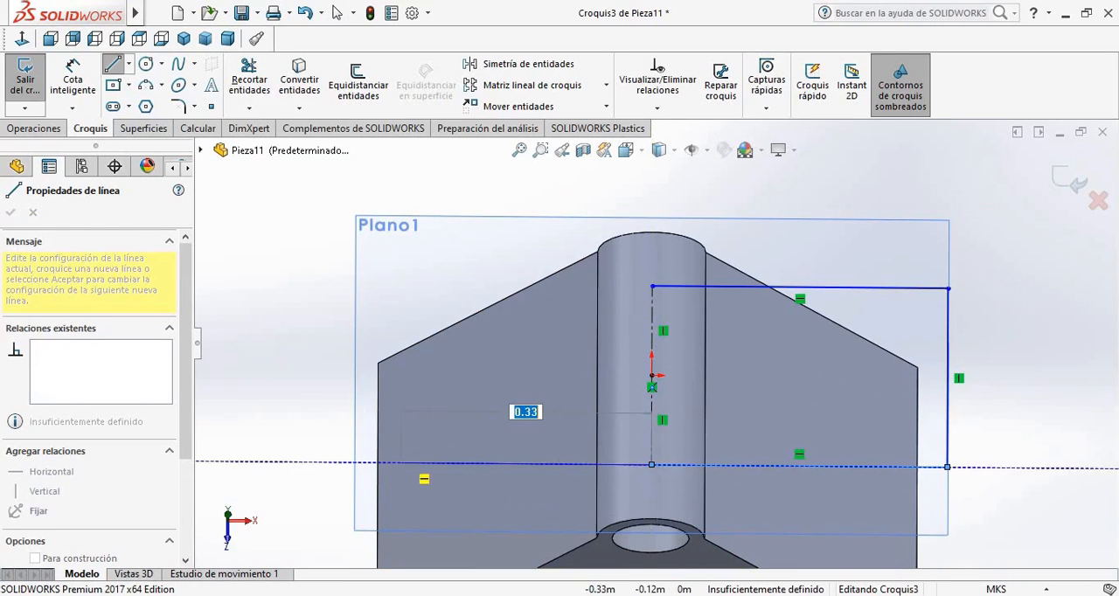
pyautogui.press('Escape')
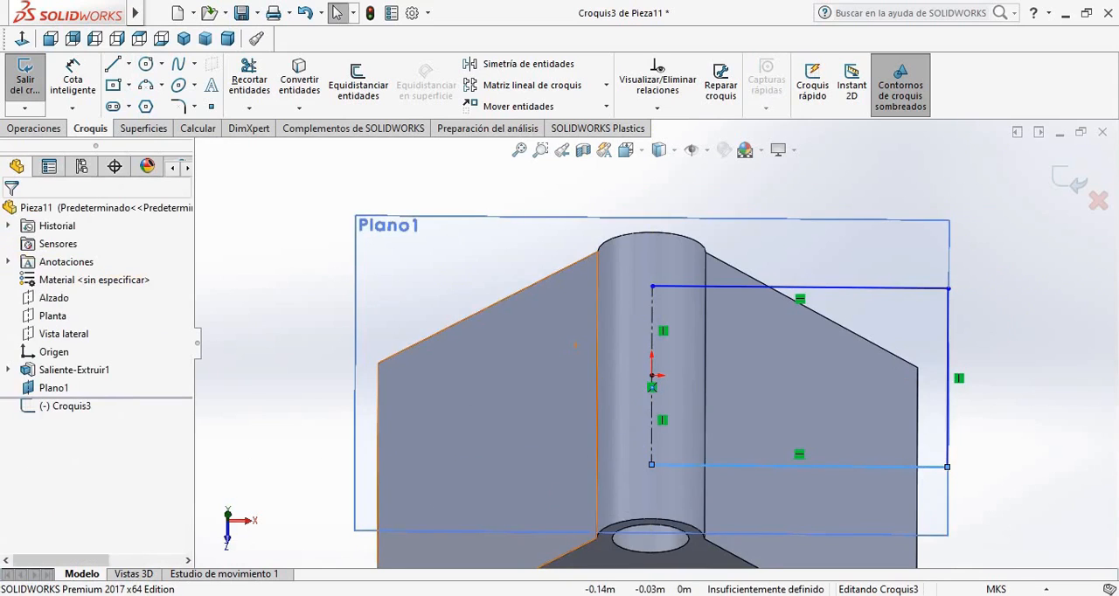
# Close the profile with three lines on the crest's left side, reaching the body's left edge about 0.35 m from the construction line
pyautogui.click(140, 38)
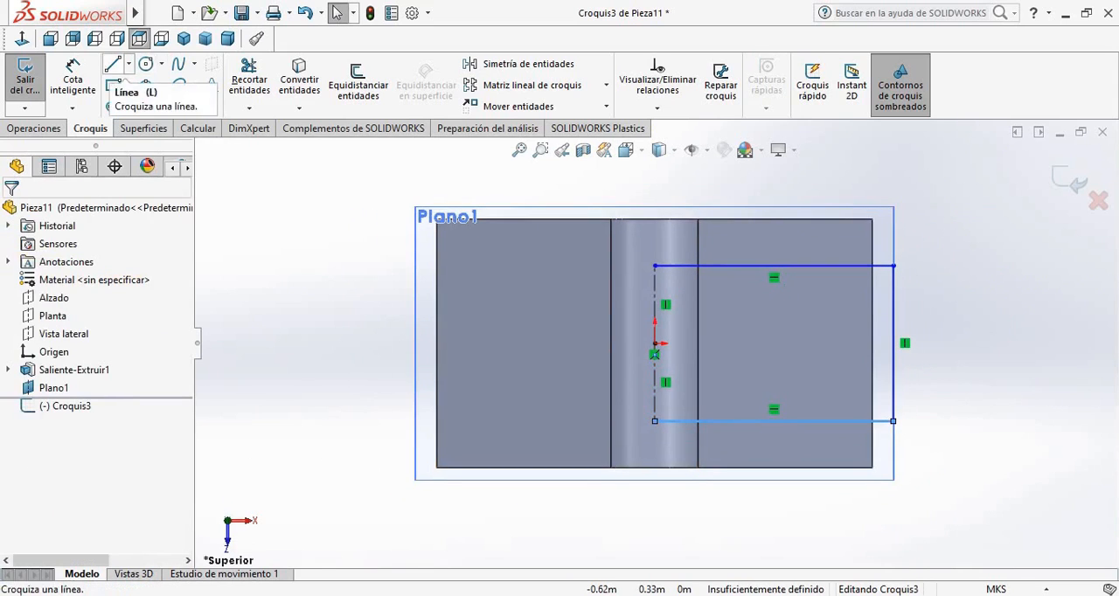
pyautogui.click(111, 64)
pyautogui.click(655, 265)
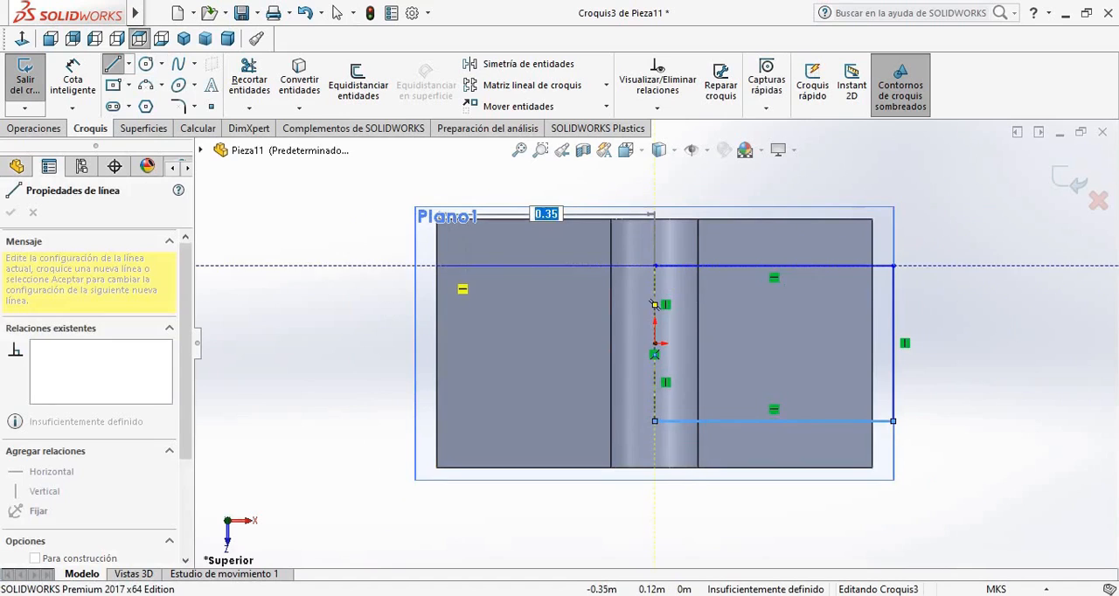
pyautogui.click(437, 265)
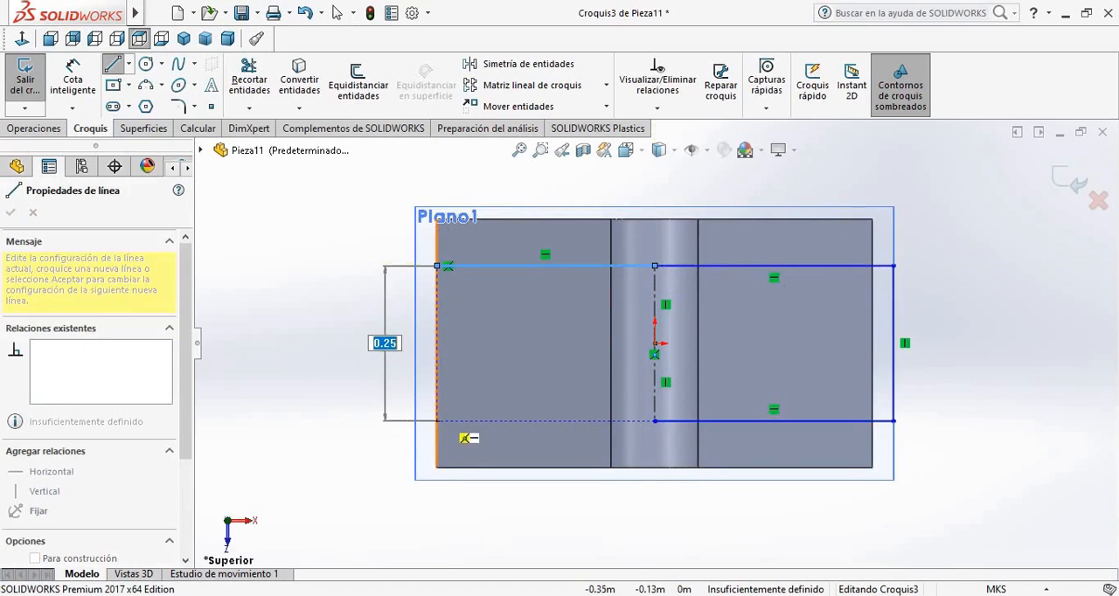
pyautogui.click(436, 421)
pyautogui.click(655, 421)
pyautogui.press('Escape')
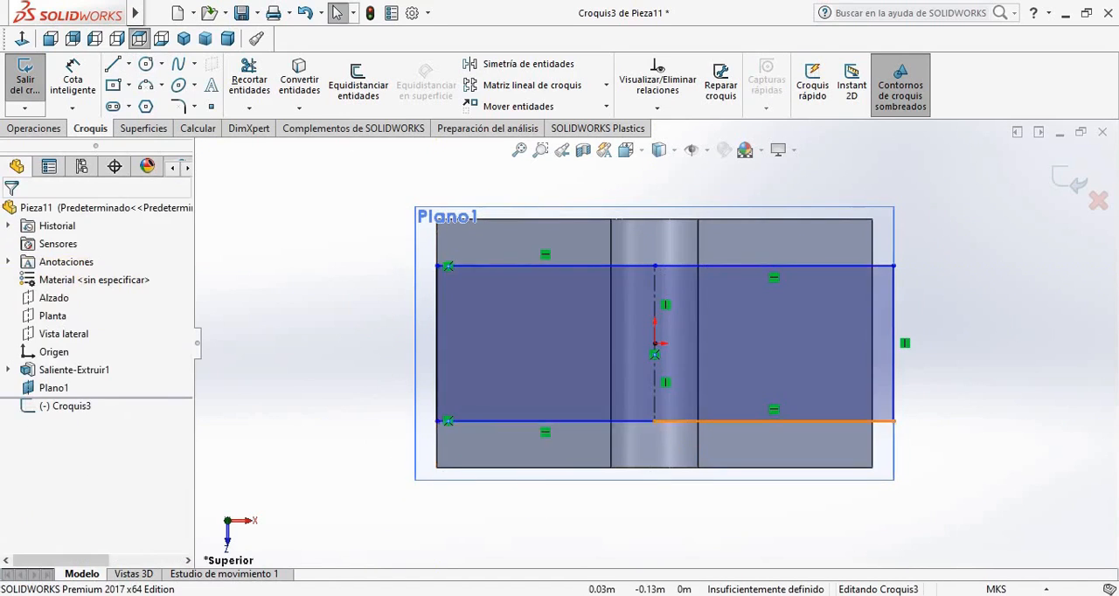
# Cut-extrude the rectangular profile from the sketch plane down through the body to a depth of 0.40 m
pyautogui.click(34, 127)
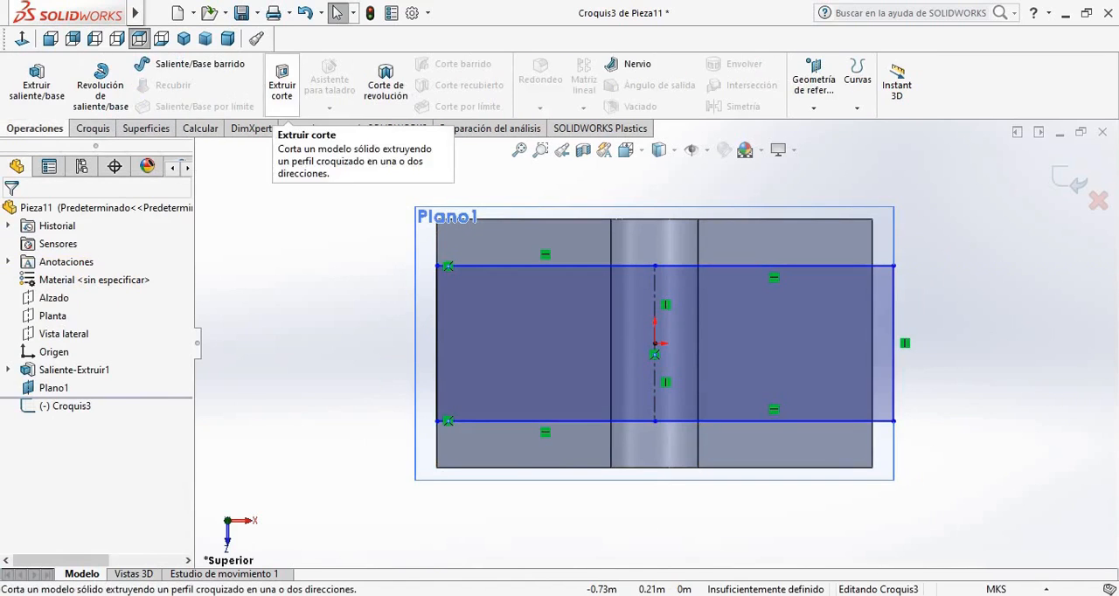
pyautogui.click(281, 85)
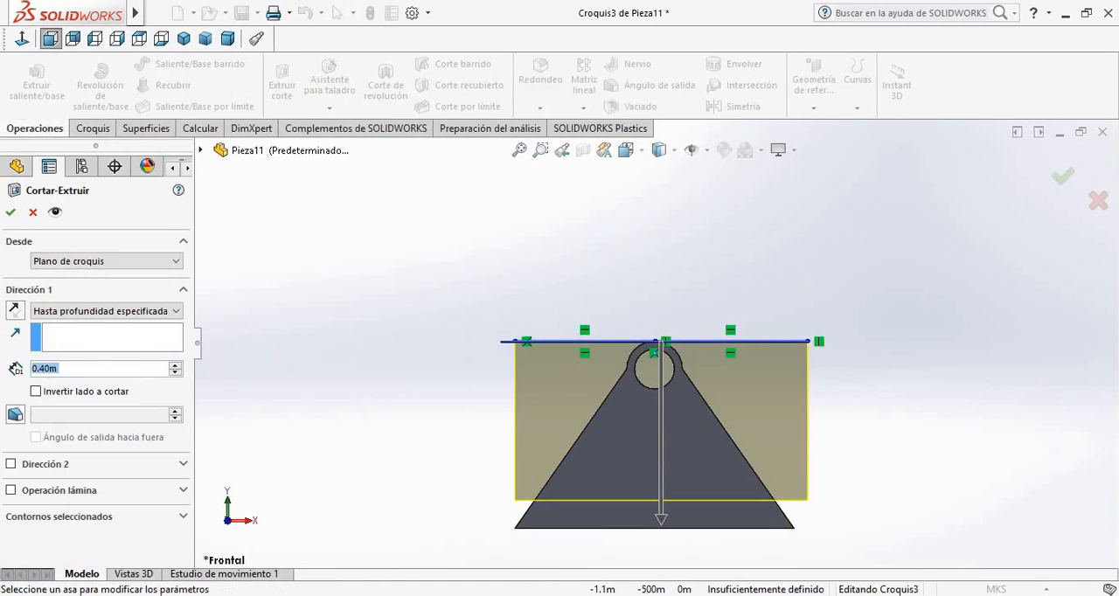
pyautogui.write('0.35')
pyautogui.press('Return')
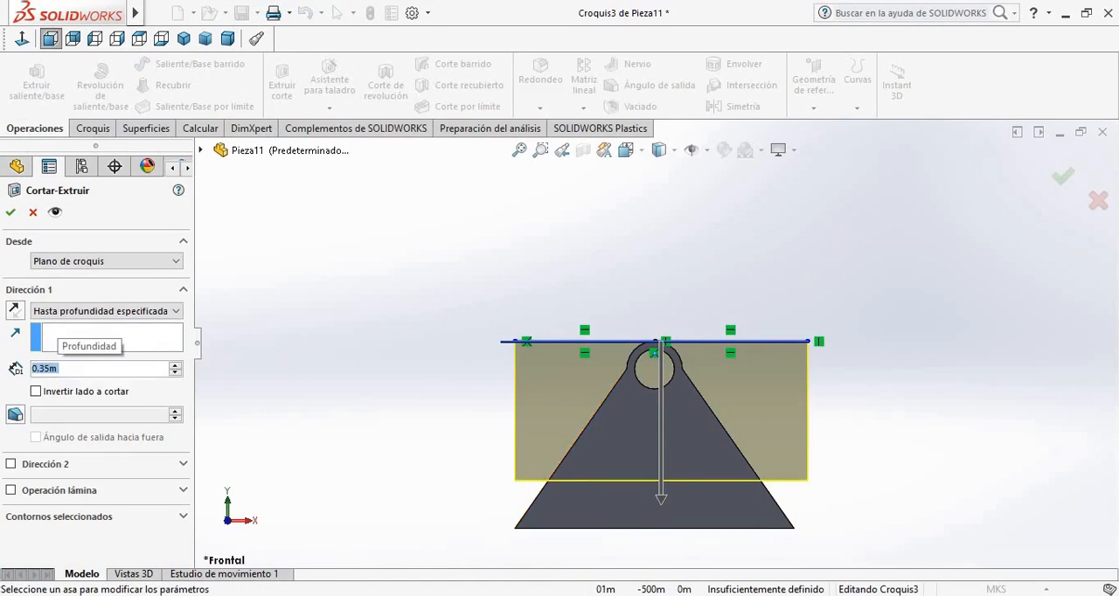
pyautogui.scroll(-1, 774, 549)
pyautogui.write('0')
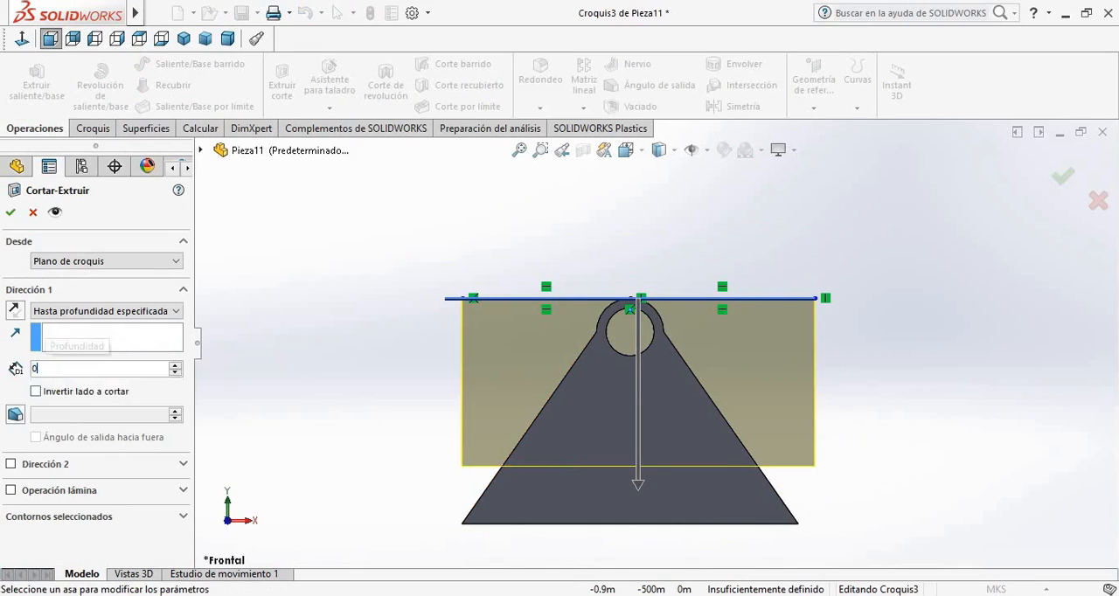
pyautogui.write('.4')
pyautogui.press('Return')
pyautogui.click(10, 212)
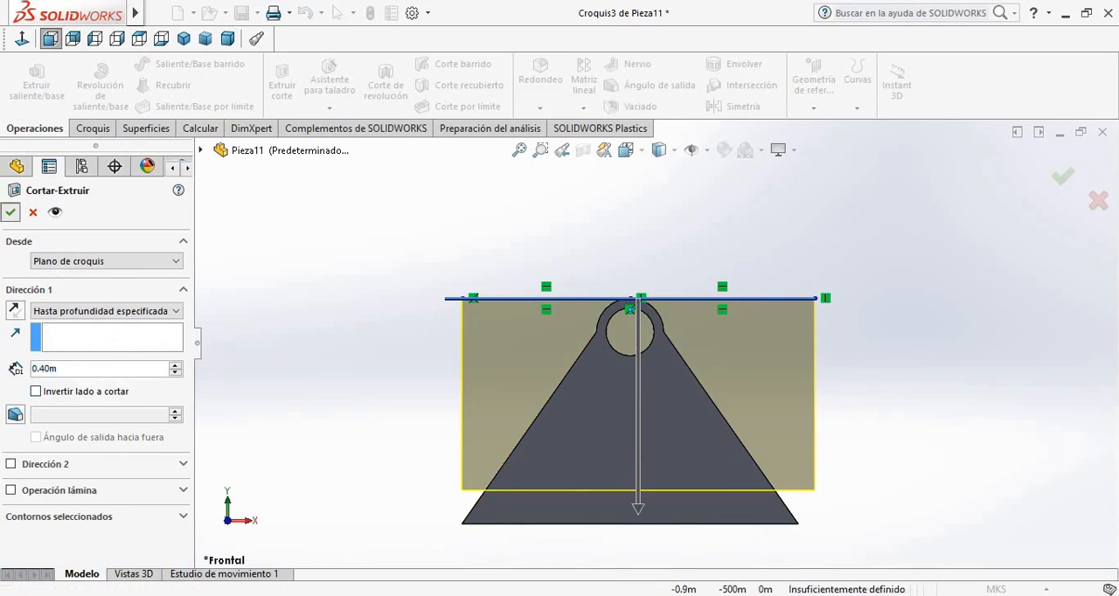
# Hide the reference plane Plano1 above the slotted support
pyautogui.moveTo(490, 350); pyautogui.dragTo(542, 378, button='middle')
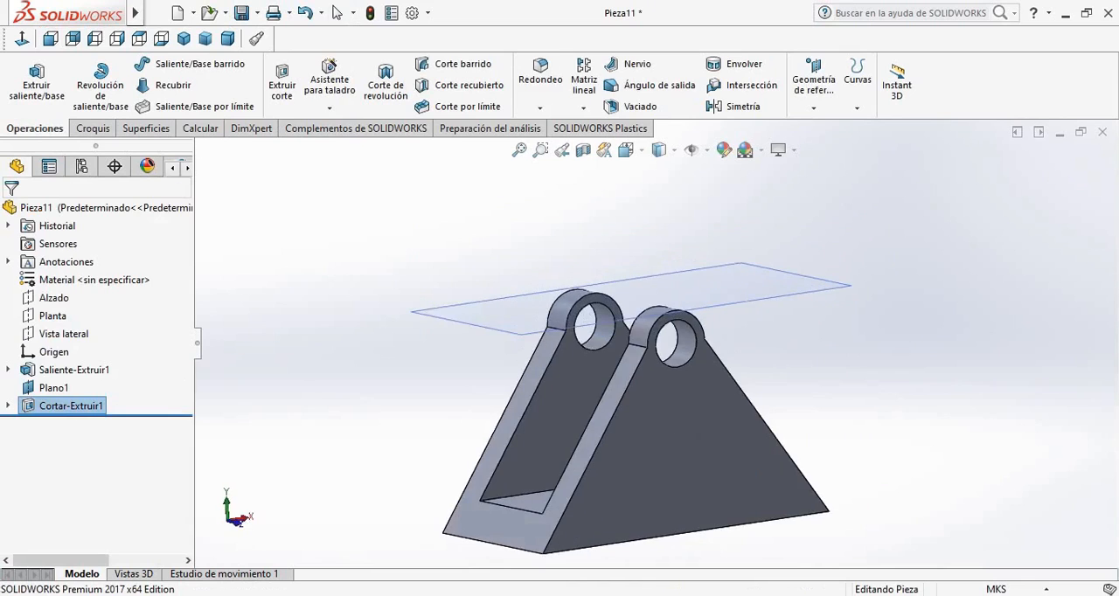
pyautogui.click(53, 388)
pyautogui.click(72, 365)
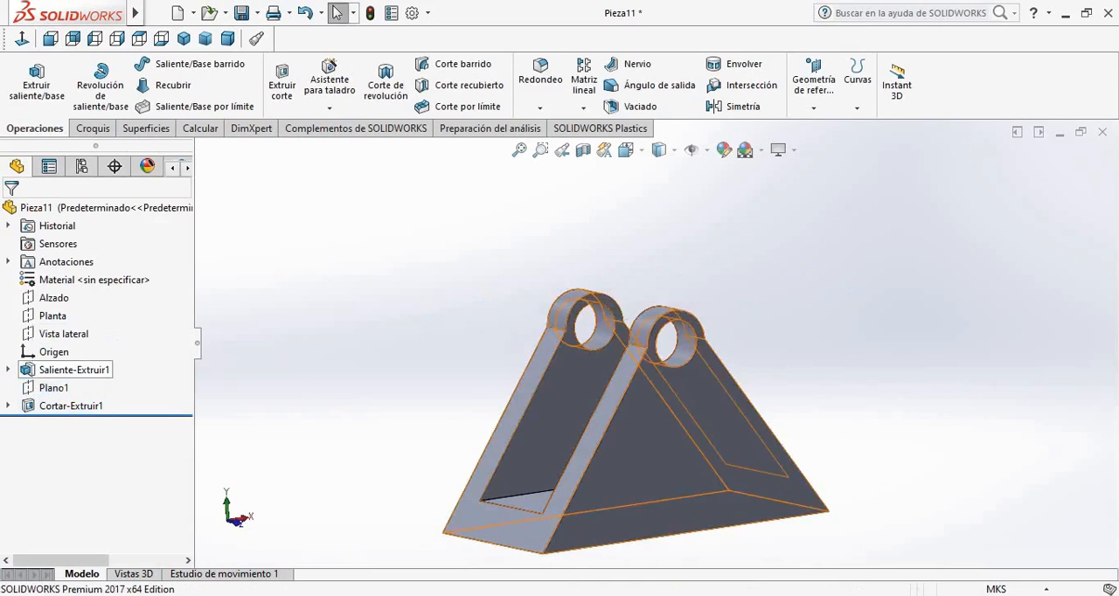
pyautogui.moveTo(560, 376); pyautogui.dragTo(629, 378, button='middle')
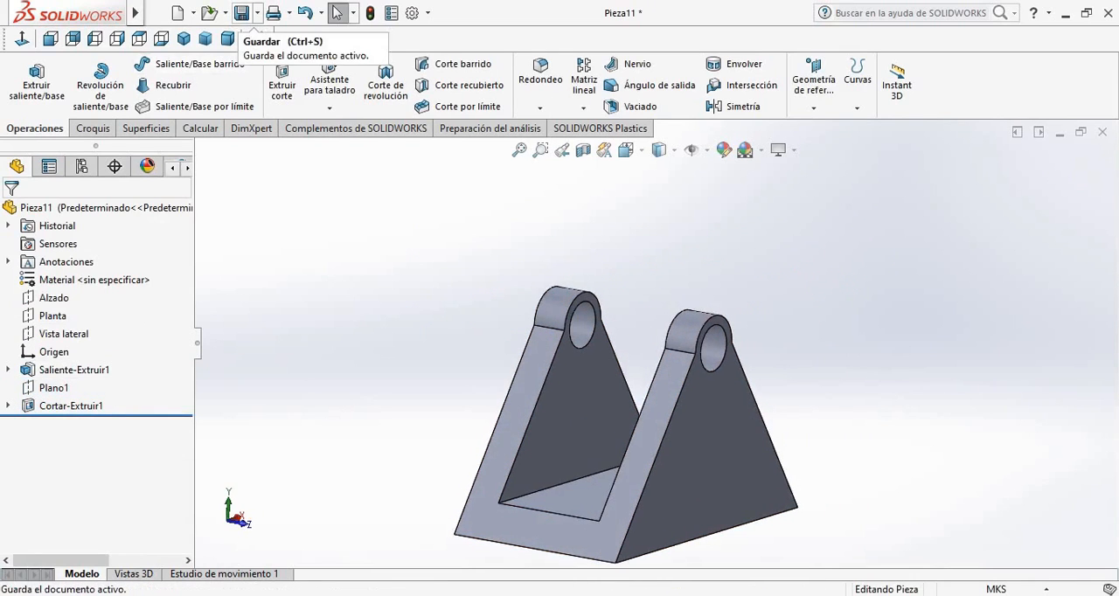
# Start saving the part in the Descargas folder, entering SOPORTE as the file name
pyautogui.click(241, 12)
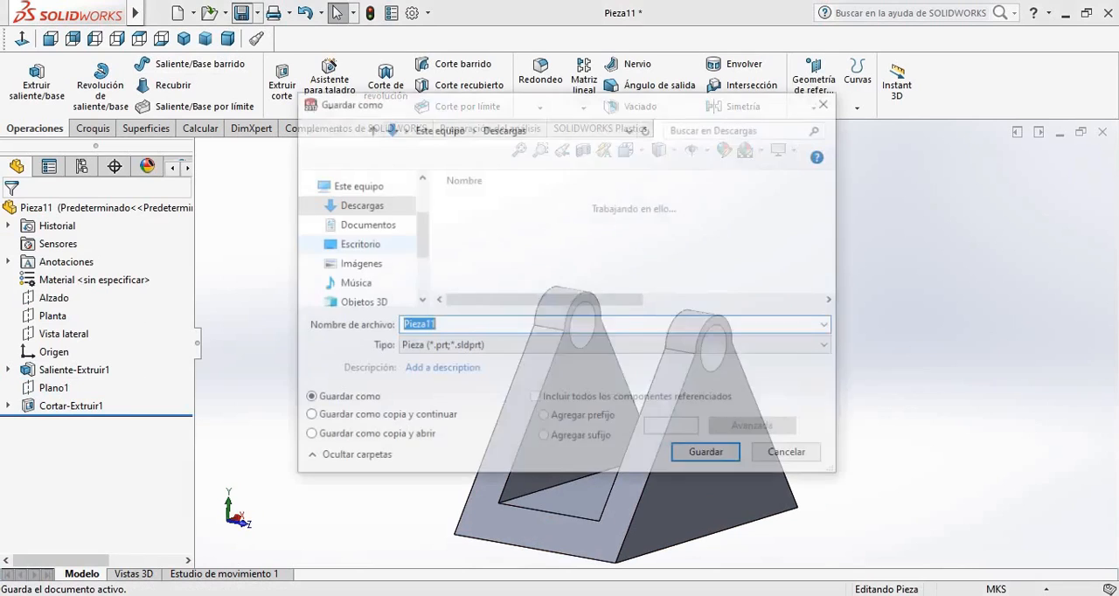
pyautogui.scroll(-3, 612, 242)
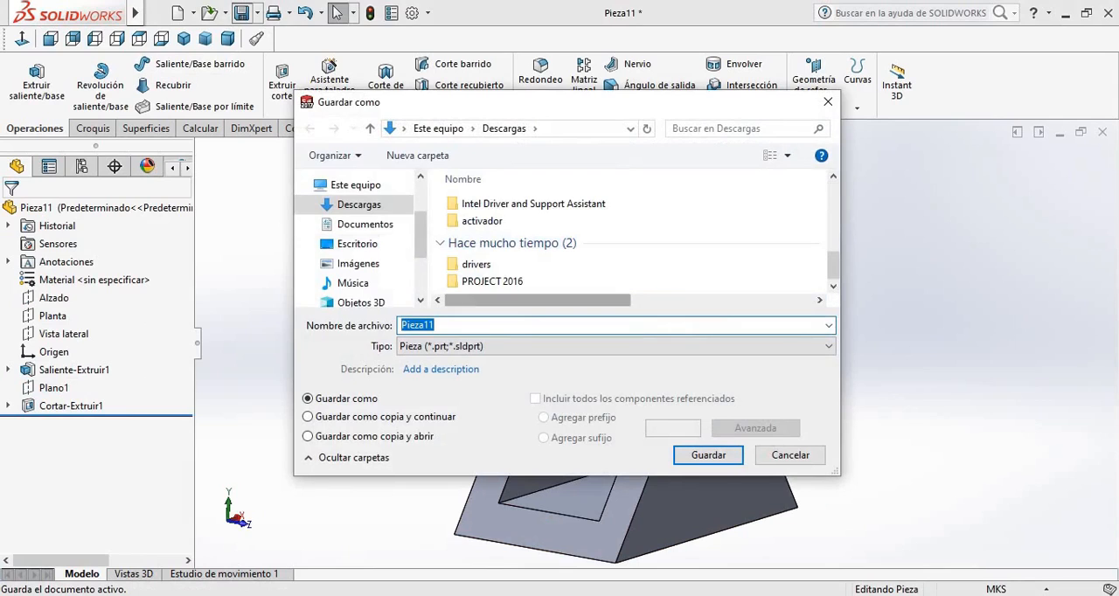
pyautogui.write('SOPORTE')
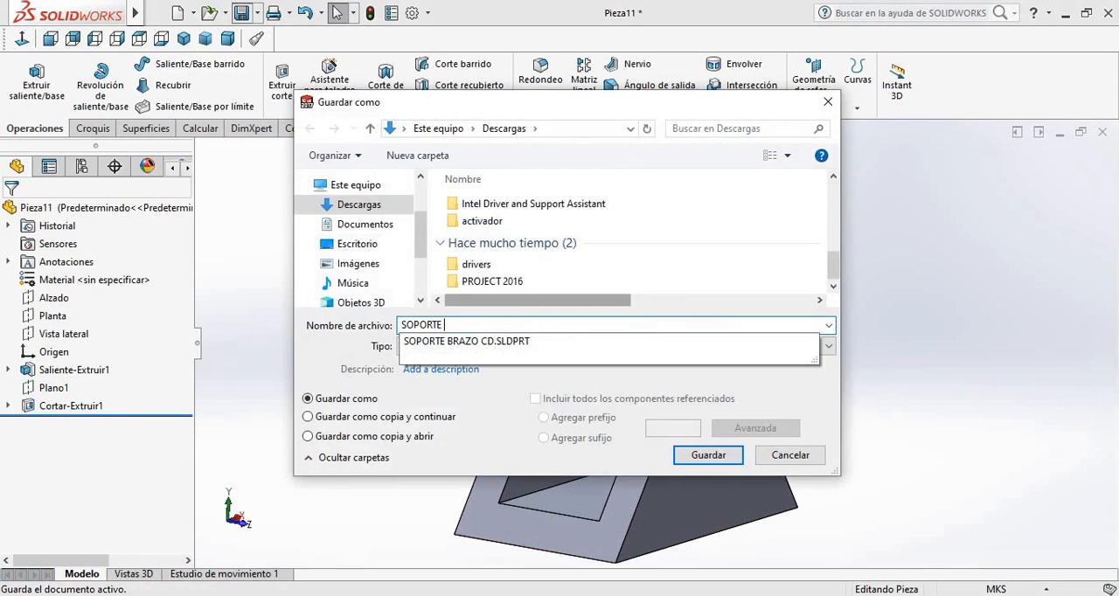